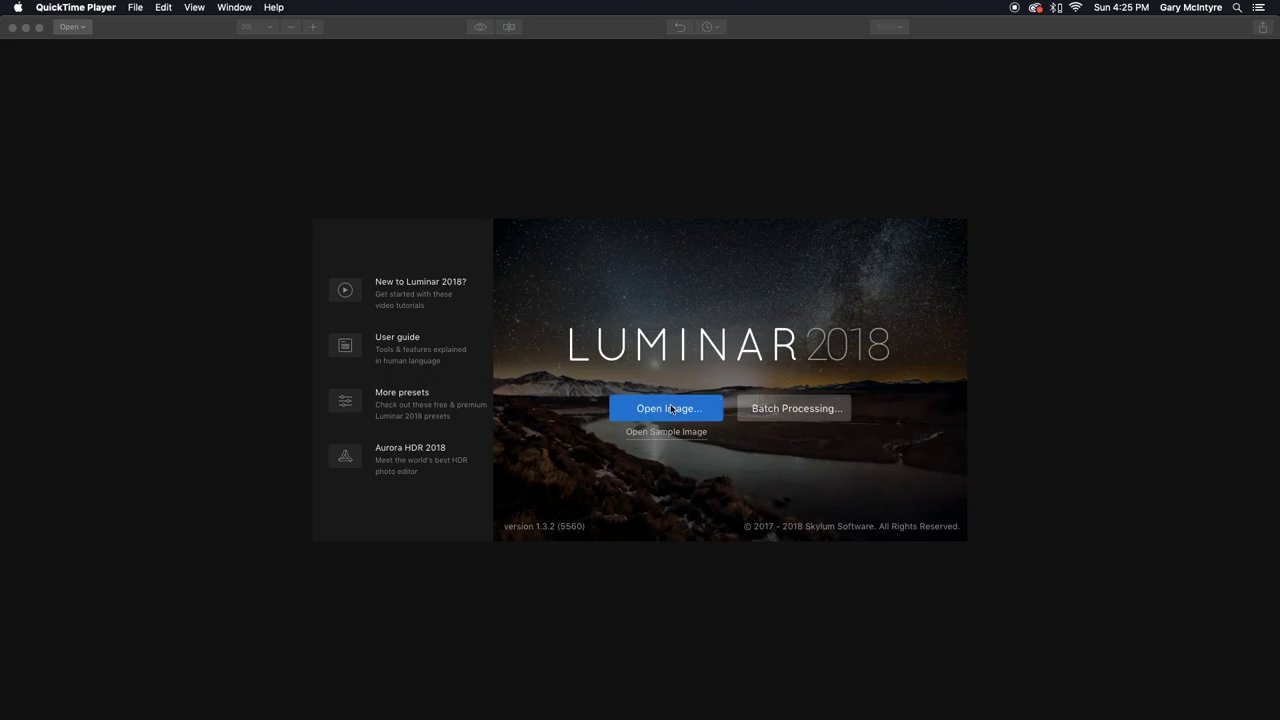
Step: Open the raw file _GMC1946.NEF of the watch from the RAW folder
{"action": "left_click", "coordinate": [1031, 363]}
{"action": "left_click", "coordinate": [675, 412]}
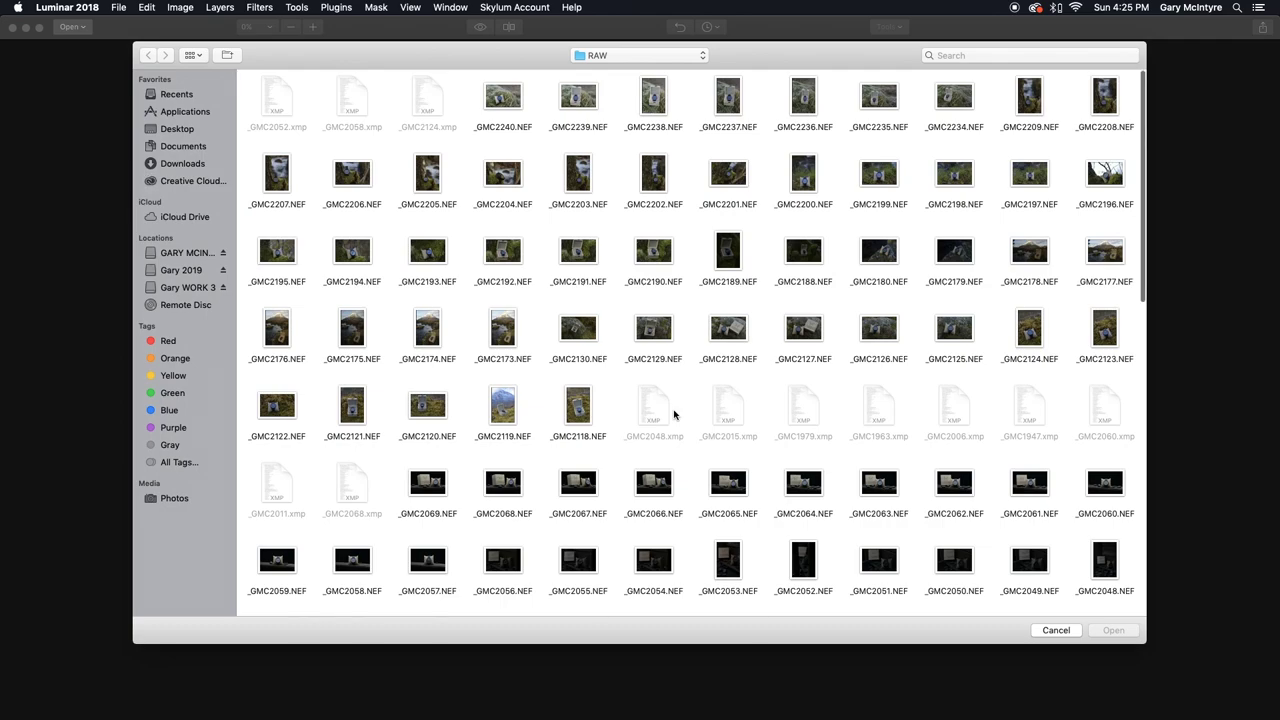
{"action": "scroll", "coordinate": [675, 412], "scroll_direction": "down", "scroll_amount": 20}
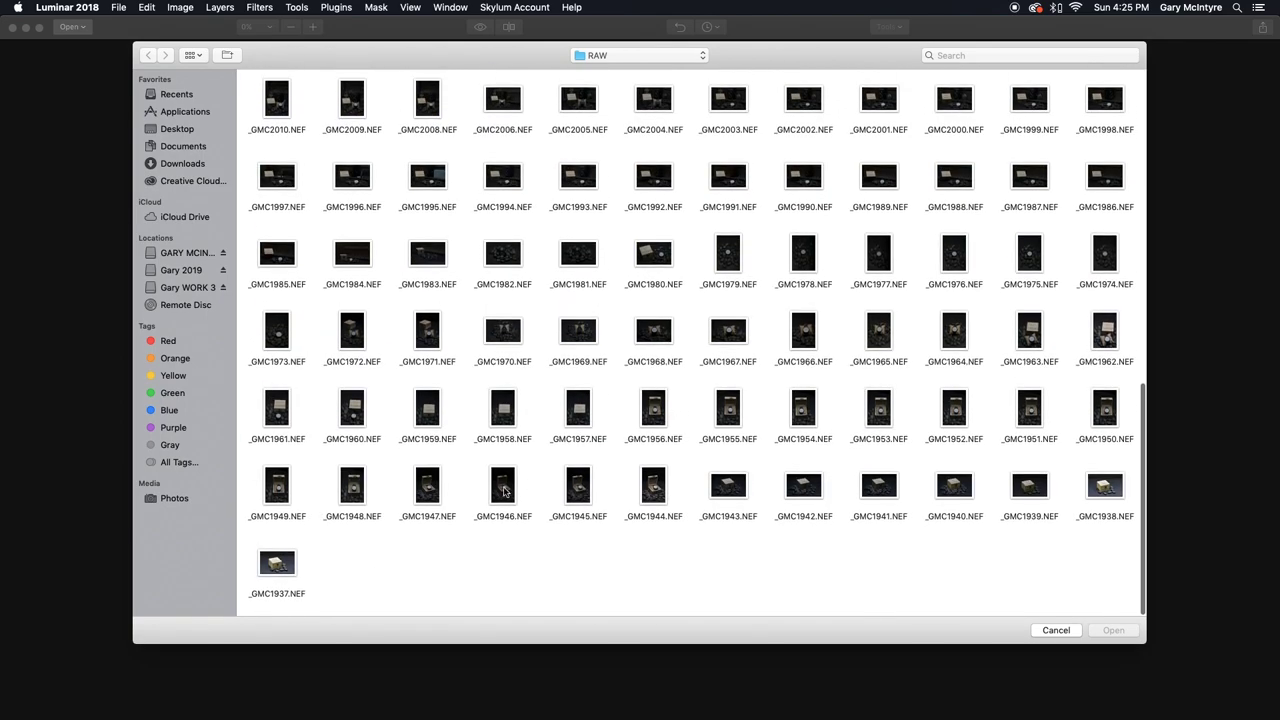
{"action": "left_click", "coordinate": [503, 487]}
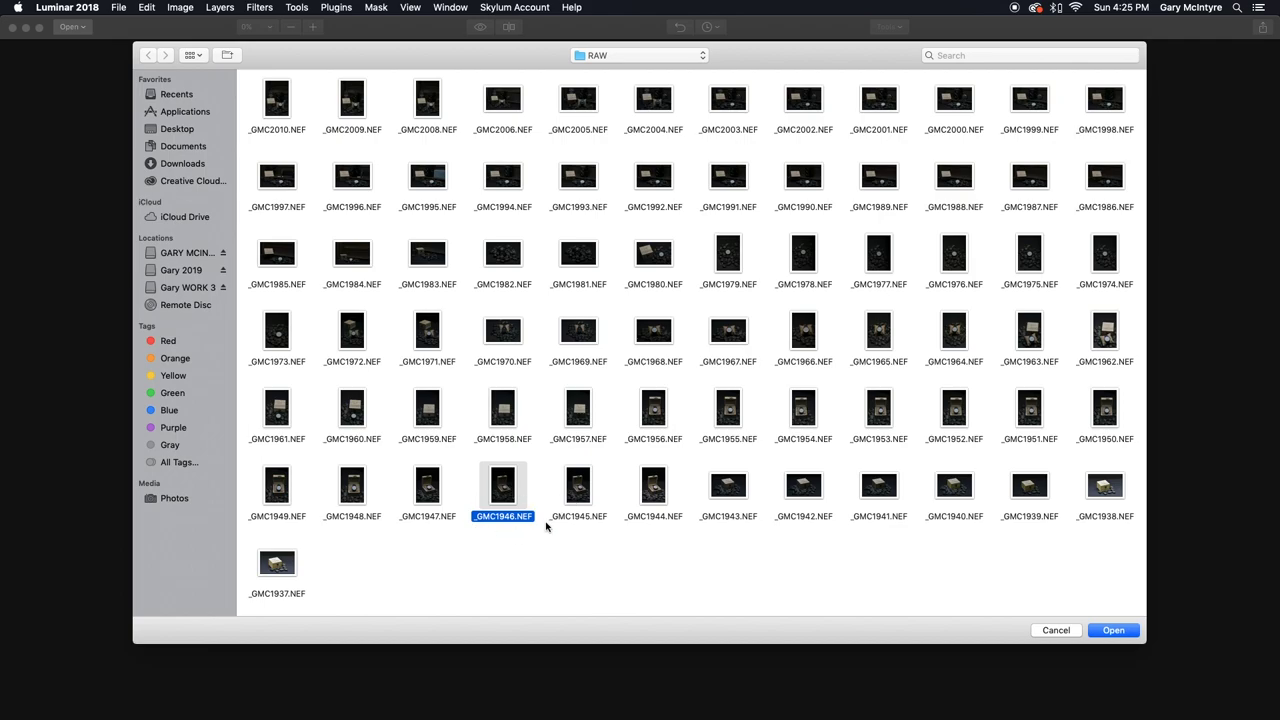
{"action": "left_click", "coordinate": [1110, 630]}
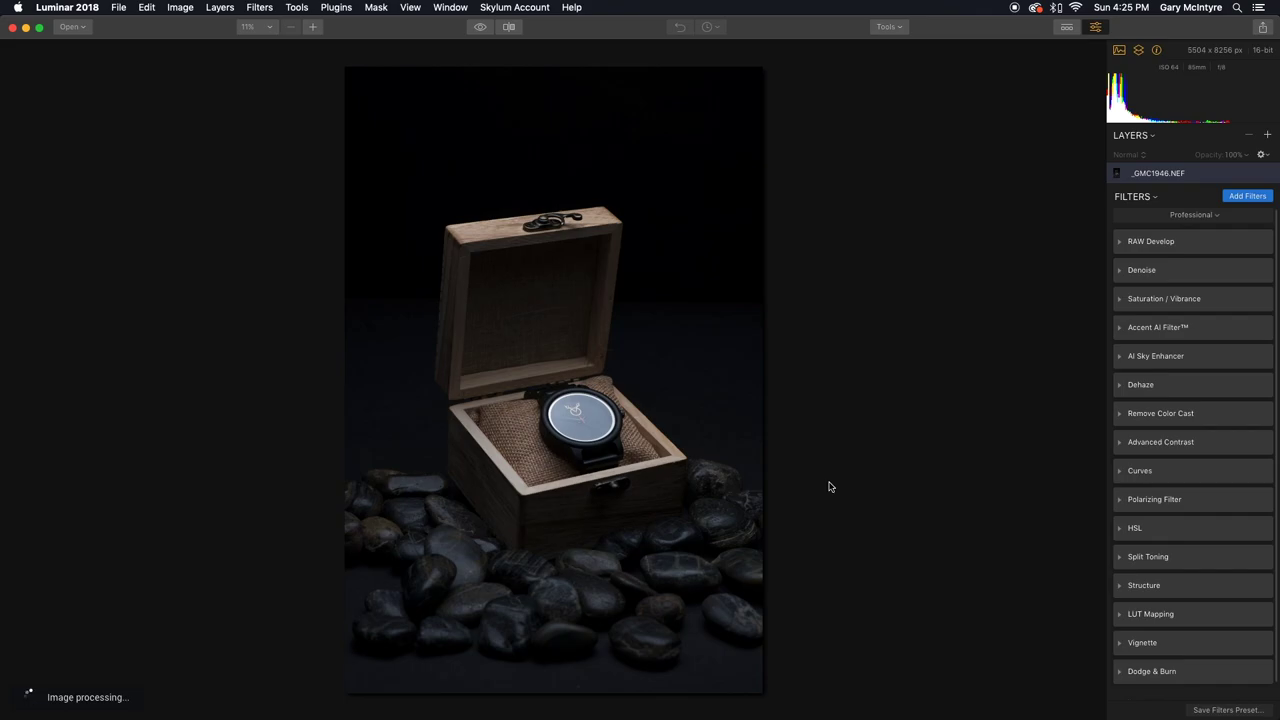
Step: In RAW Develop, raise Shadows to 2 and lower Highlights to about -30, then view at 100%
{"action": "left_click", "coordinate": [1121, 243]}
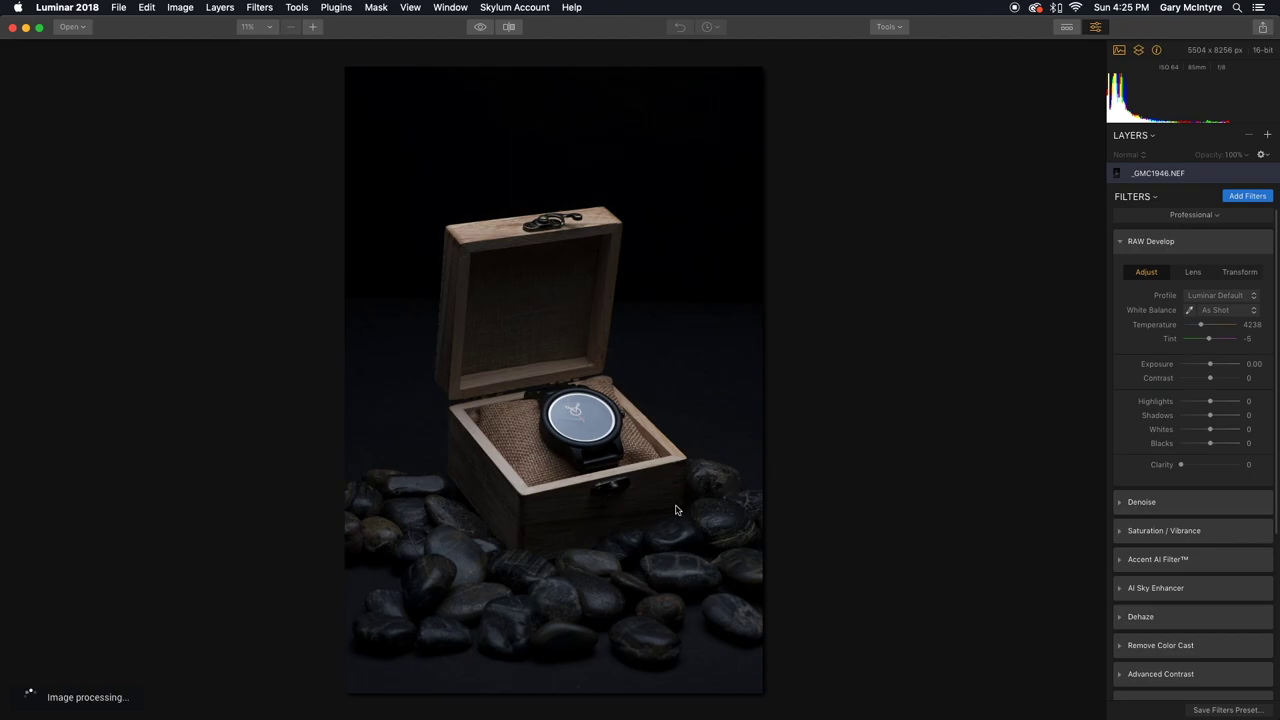
{"action": "left_click_drag", "start_coordinate": [1210, 415], "coordinate": [1212, 418]}
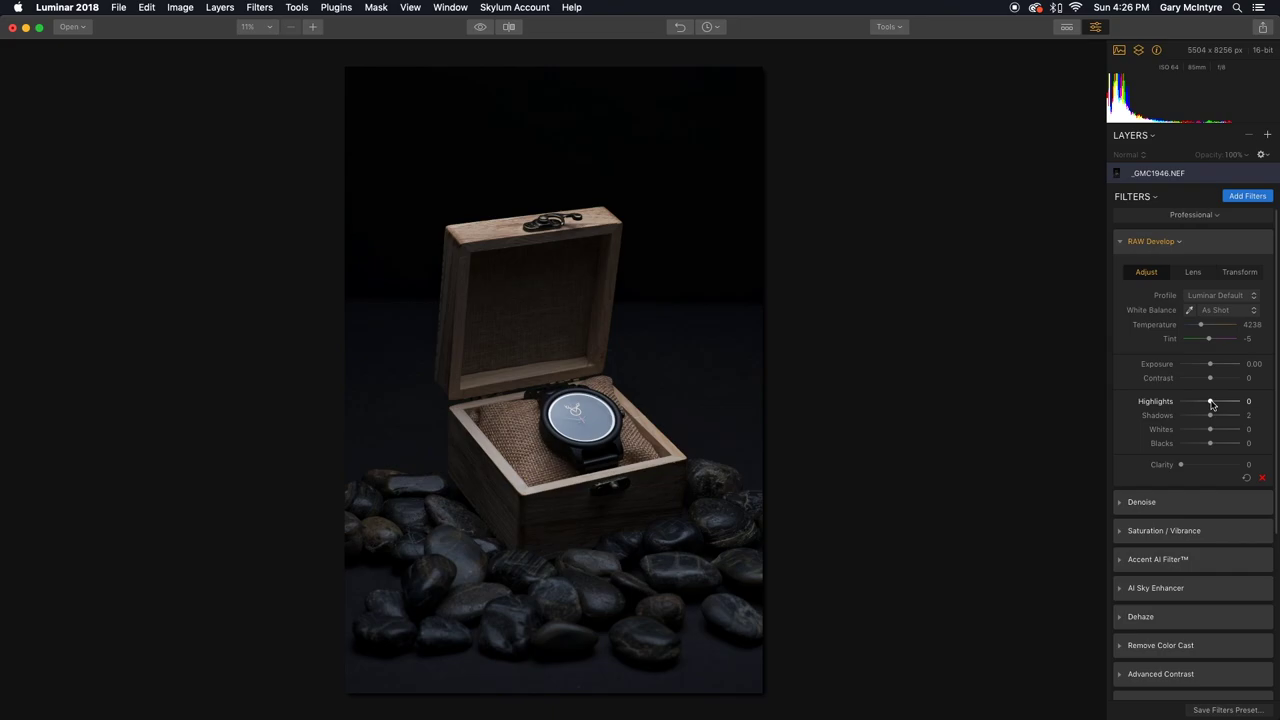
{"action": "left_click_drag", "start_coordinate": [1211, 404], "coordinate": [1202, 405]}
{"action": "left_click", "coordinate": [1121, 243]}
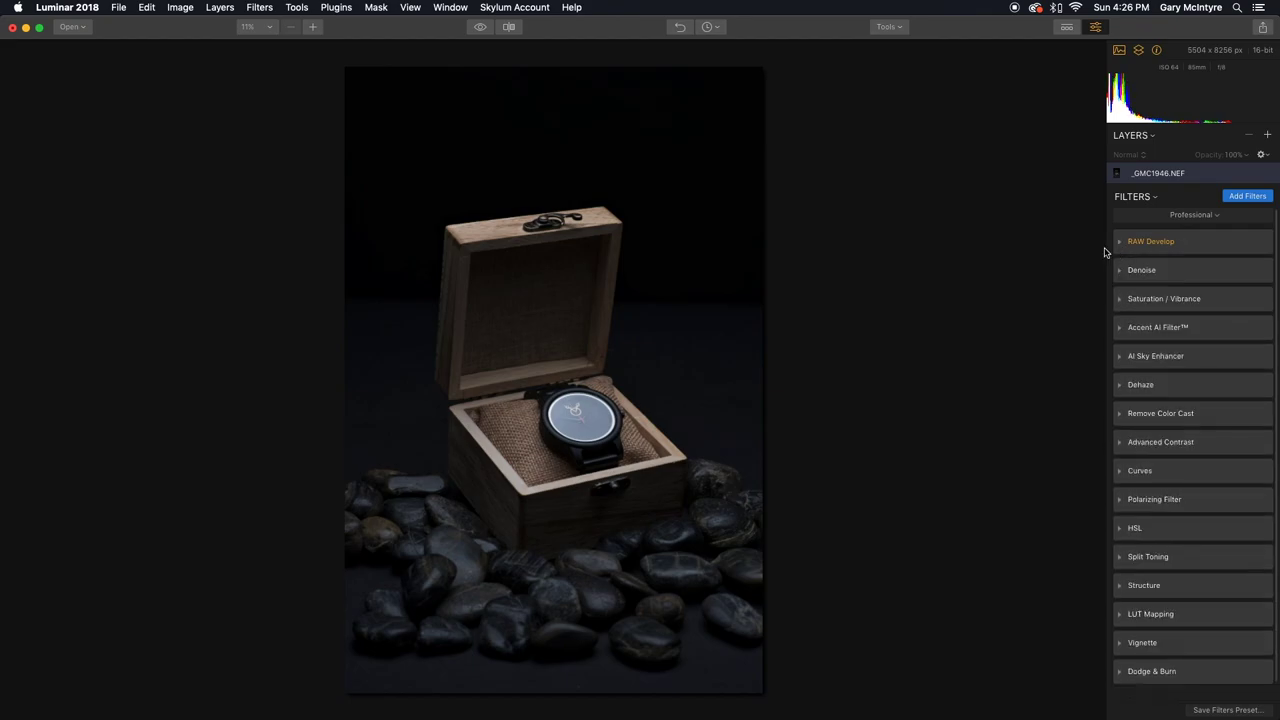
{"action": "left_click", "coordinate": [576, 425]}
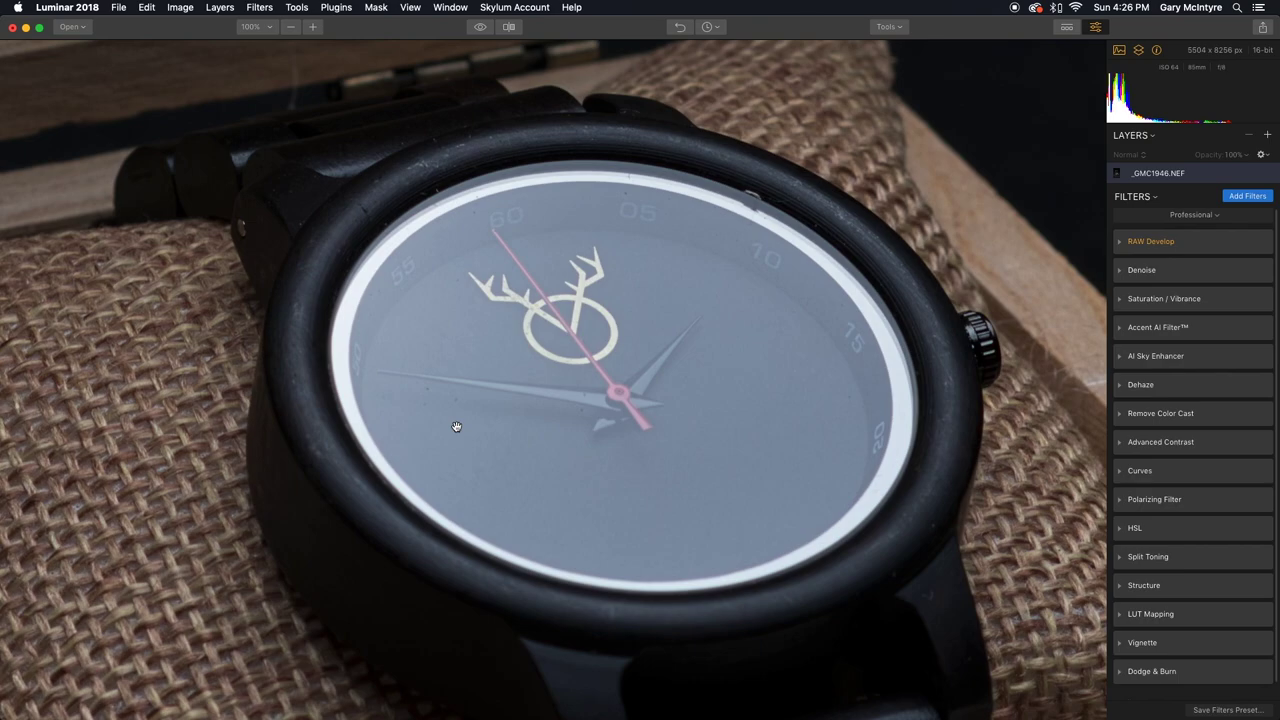
Step: Switch to the Clone & Stamp tool with a brush size of 22
{"action": "left_click", "coordinate": [901, 28]}
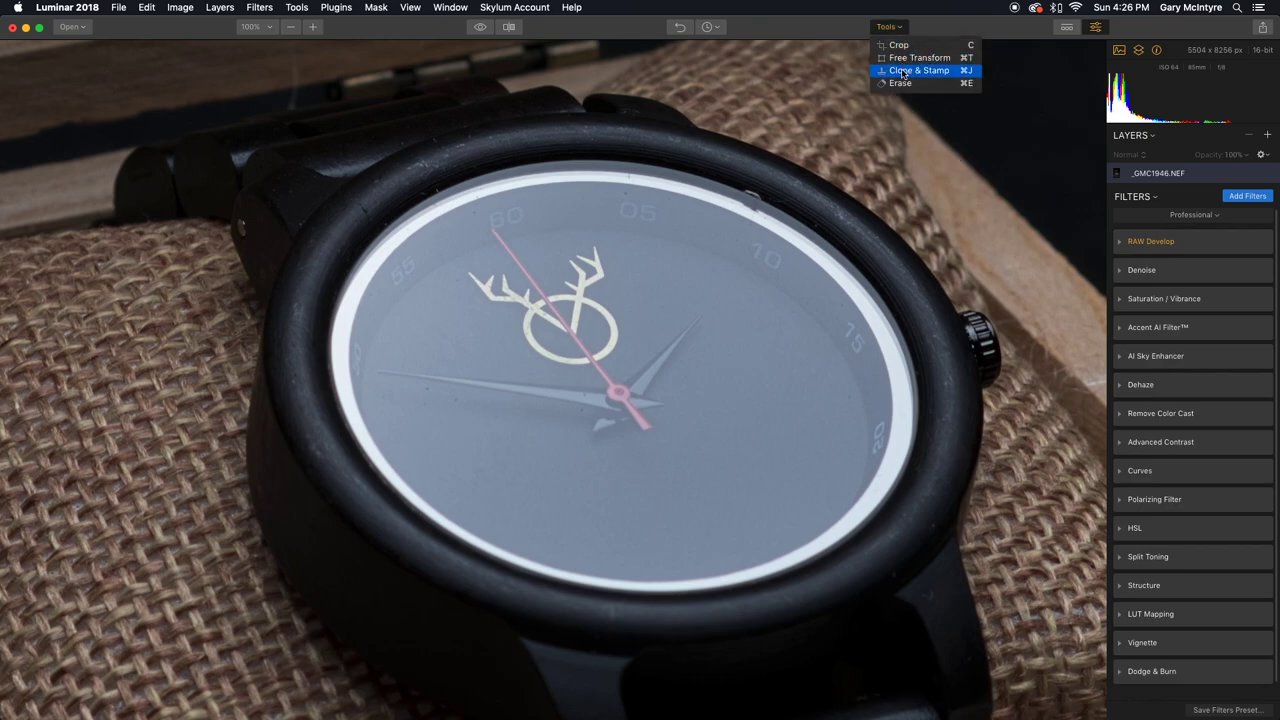
{"action": "left_click", "coordinate": [903, 71]}
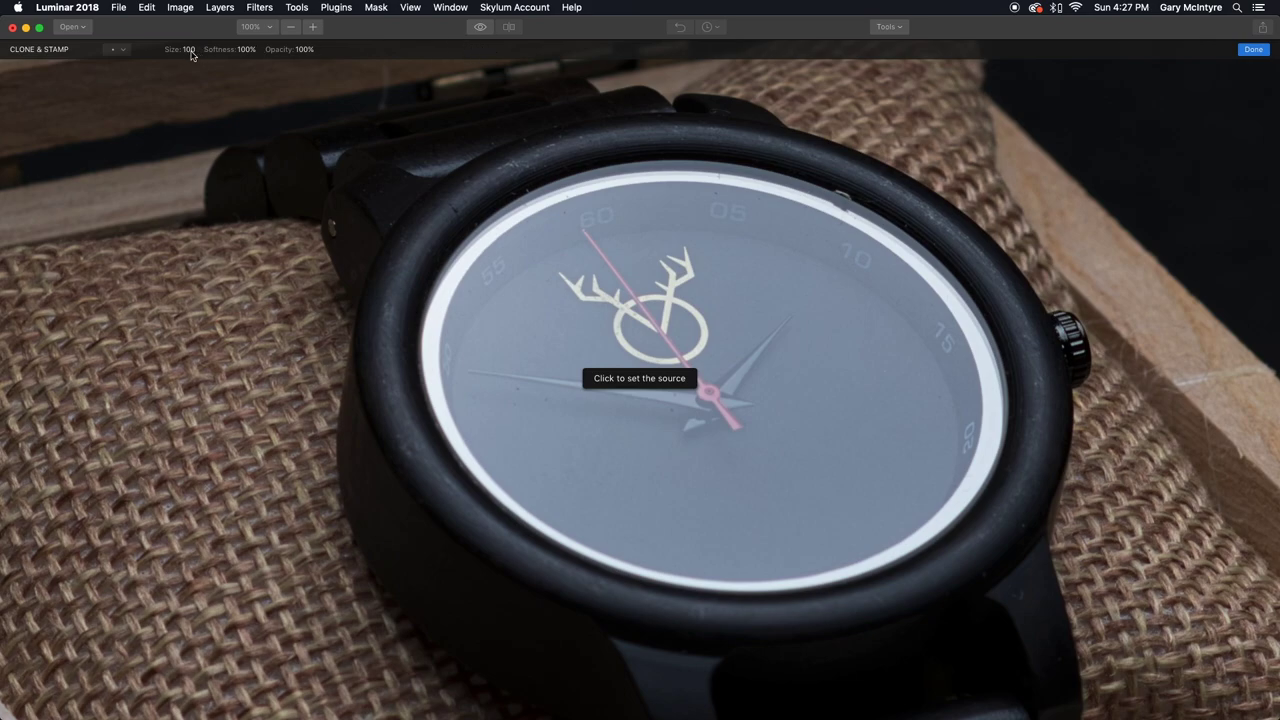
{"action": "mouse_move", "coordinate": [186, 66]}
{"action": "left_mouse_down"}
{"action": "mouse_move", "coordinate": [205, 66]}
{"action": "mouse_move", "coordinate": [187, 59]}
{"action": "left_mouse_up"}
{"action": "left_click_drag", "start_coordinate": [187, 59], "coordinate": [183, 59]}
Step: Clone over the specks at the bezel top and upper-left edge, then apply the retouch
{"action": "left_click", "coordinate": [545, 403], "text": "alt"}
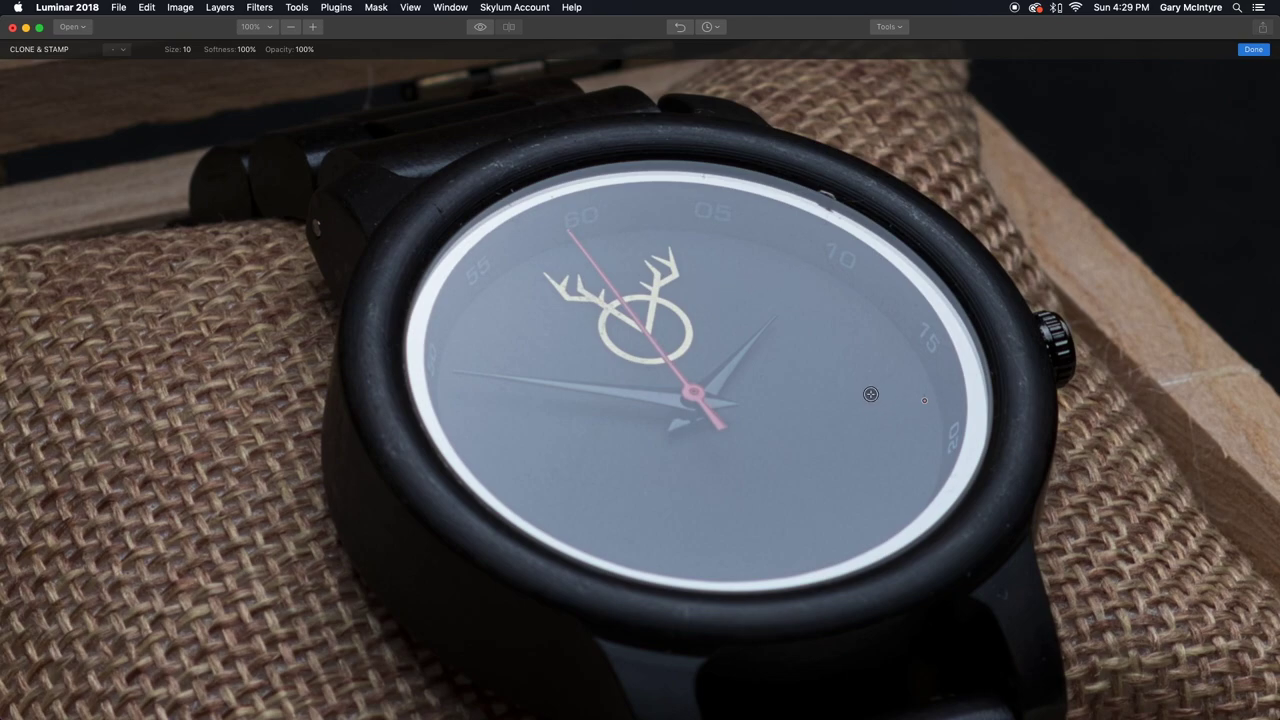
{"action": "left_click", "coordinate": [706, 178], "text": "alt"}
{"action": "left_click", "coordinate": [728, 183]}
{"action": "left_click", "coordinate": [537, 202], "text": "alt"}
{"action": "left_click", "coordinate": [1258, 51]}
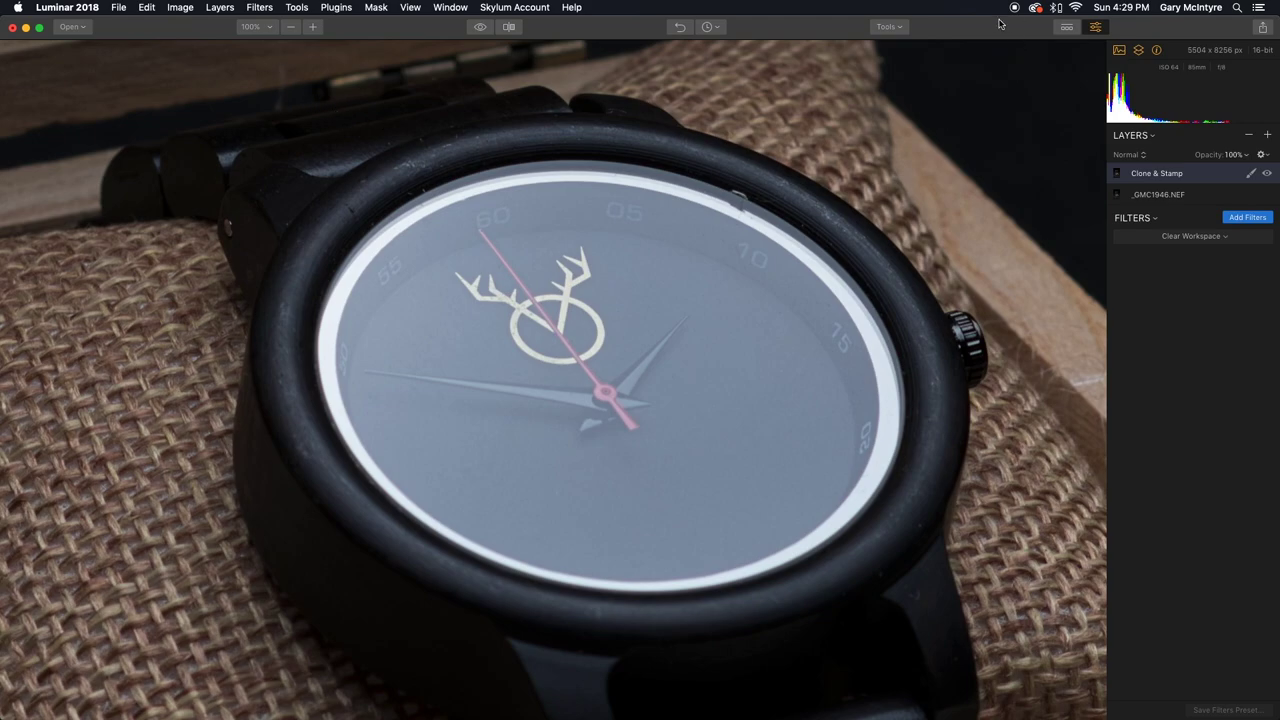
{"action": "left_click", "coordinate": [901, 29]}
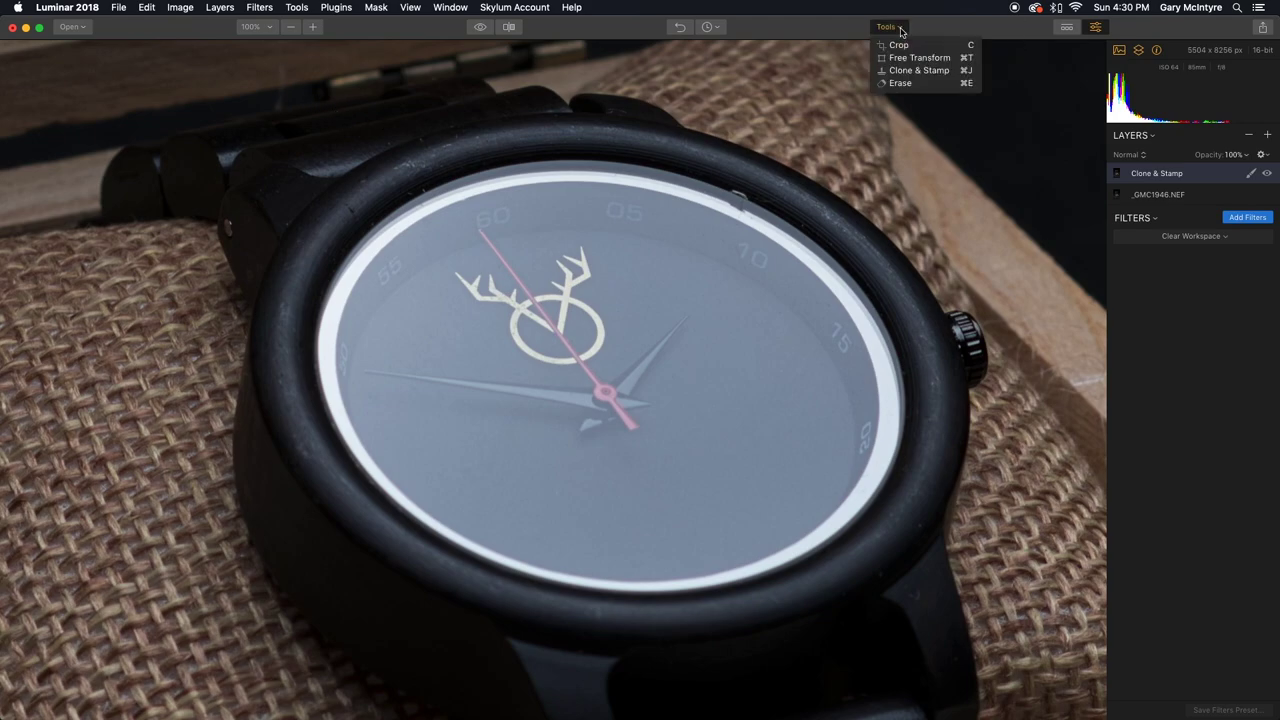
Step: Use Erase to remove the spot on the watch bezel
{"action": "left_click", "coordinate": [901, 84]}
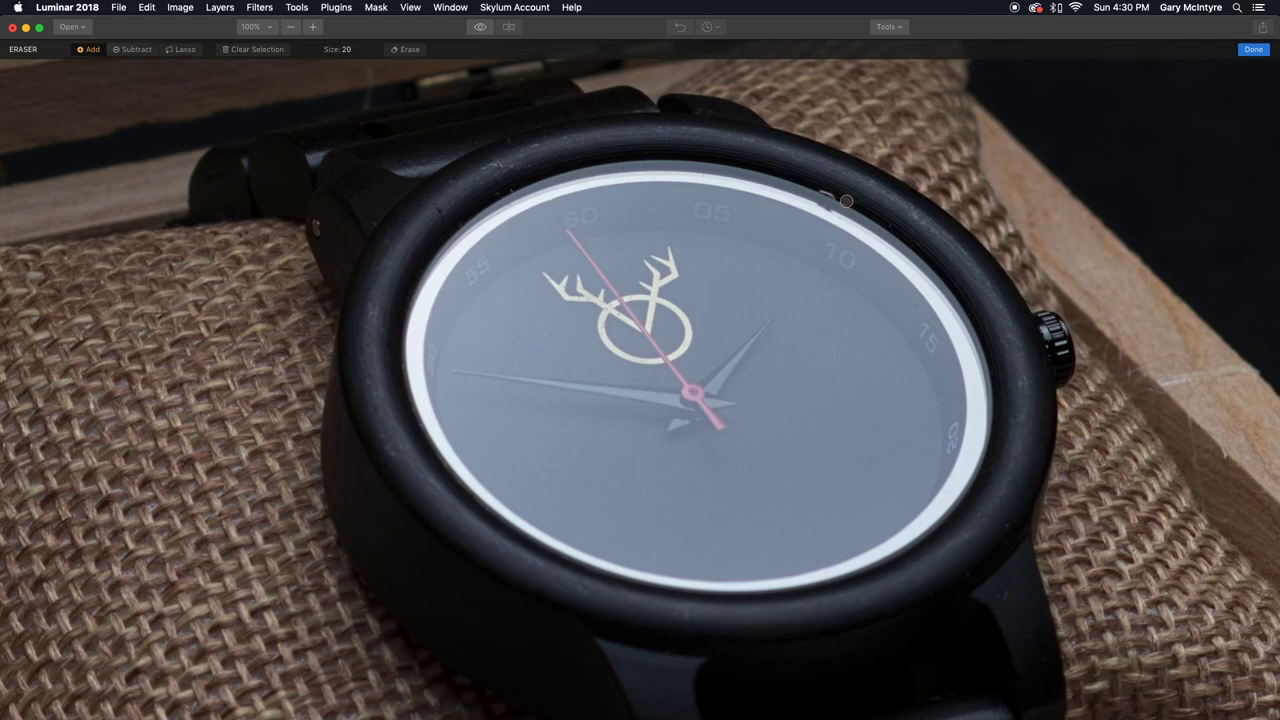
{"action": "left_click_drag", "start_coordinate": [838, 200], "coordinate": [818, 193]}
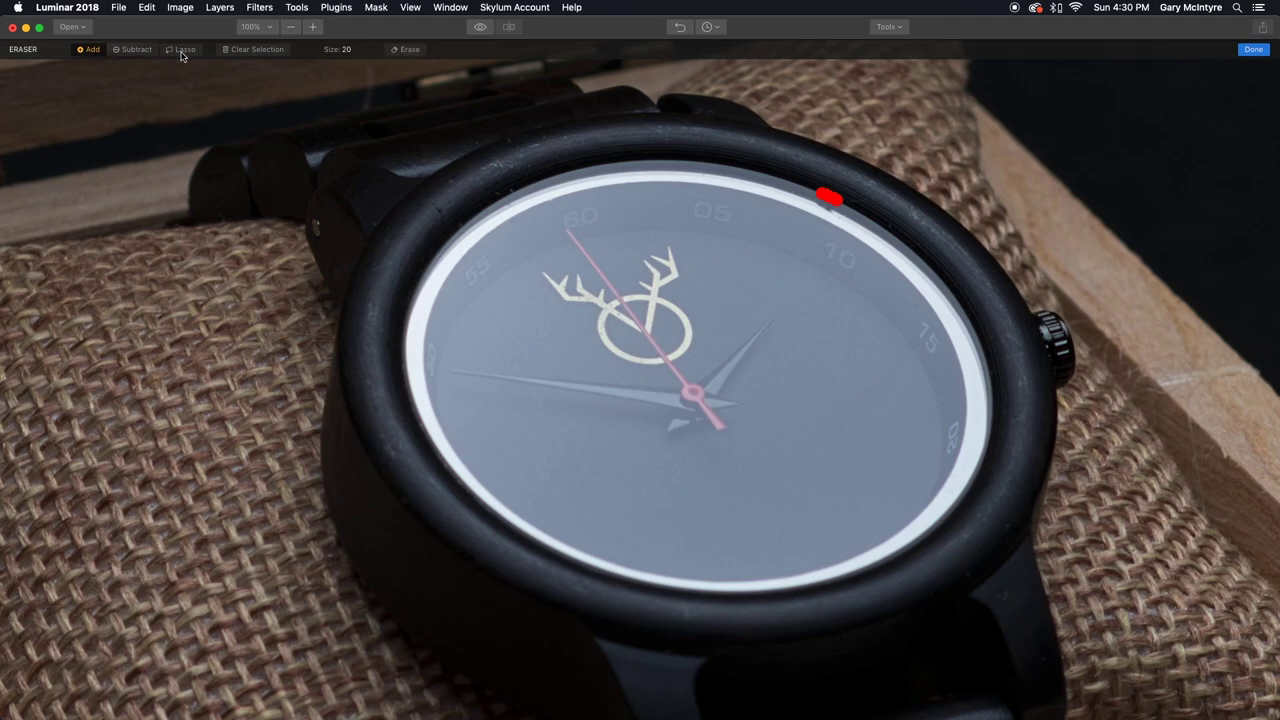
{"action": "left_click", "coordinate": [408, 50]}
{"action": "left_click_drag", "start_coordinate": [830, 211], "coordinate": [818, 208]}
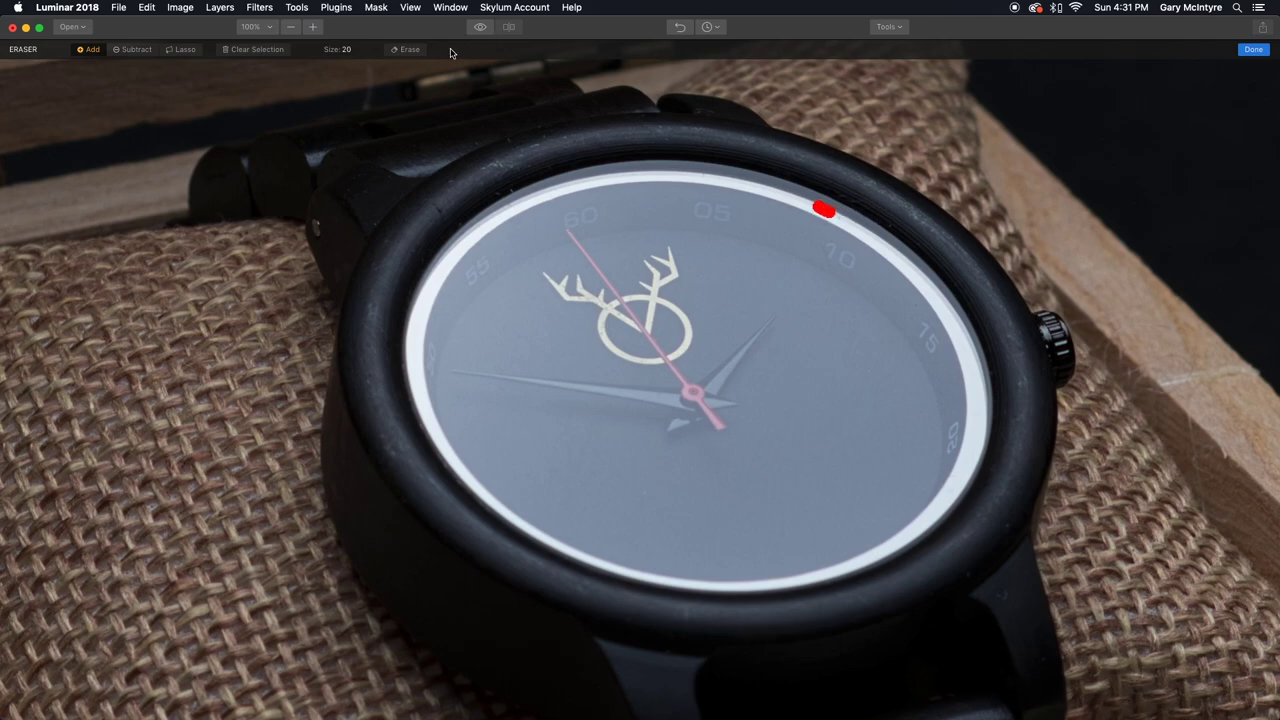
{"action": "left_click", "coordinate": [408, 50]}
Step: Erase the thin line below the box lid and keep the result as an Erased layer
{"action": "key", "text": "space"}
{"action": "left_click_drag", "start_coordinate": [402, 90], "coordinate": [506, 302]}
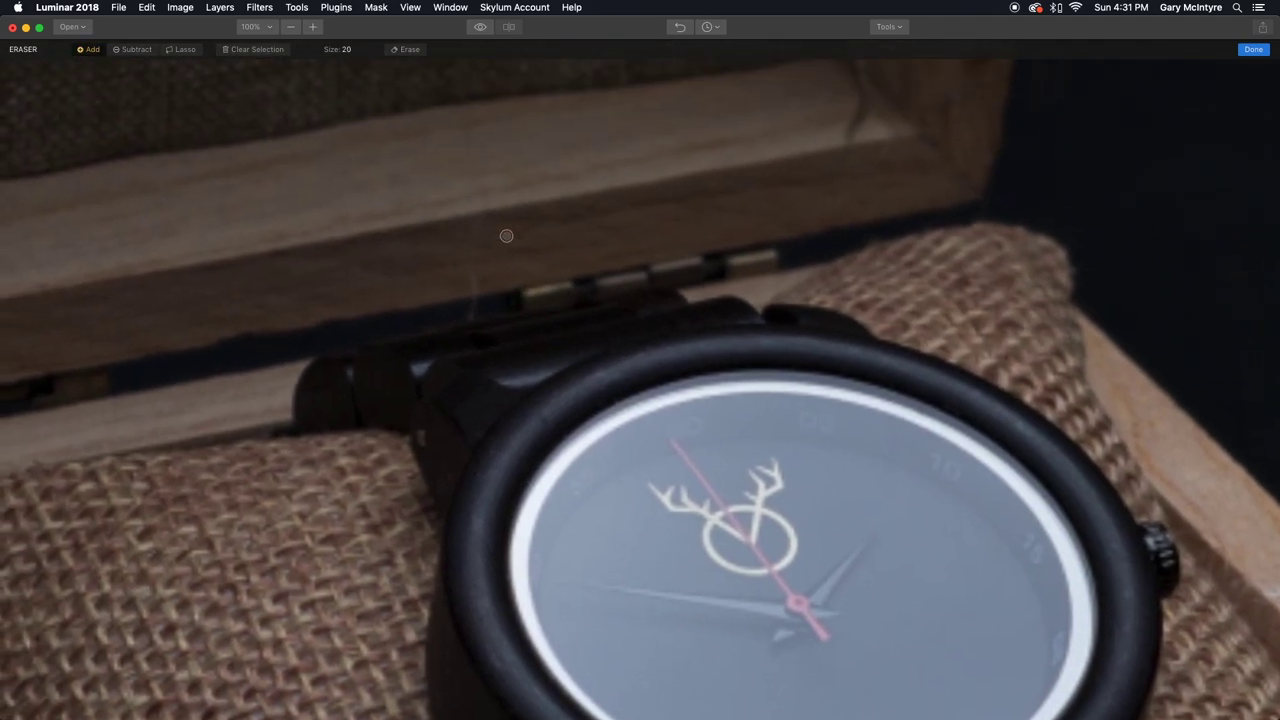
{"action": "left_click_drag", "start_coordinate": [481, 221], "coordinate": [472, 289]}
{"action": "left_click", "coordinate": [406, 49]}
{"action": "left_click_drag", "start_coordinate": [473, 305], "coordinate": [469, 319]}
{"action": "left_click", "coordinate": [406, 49]}
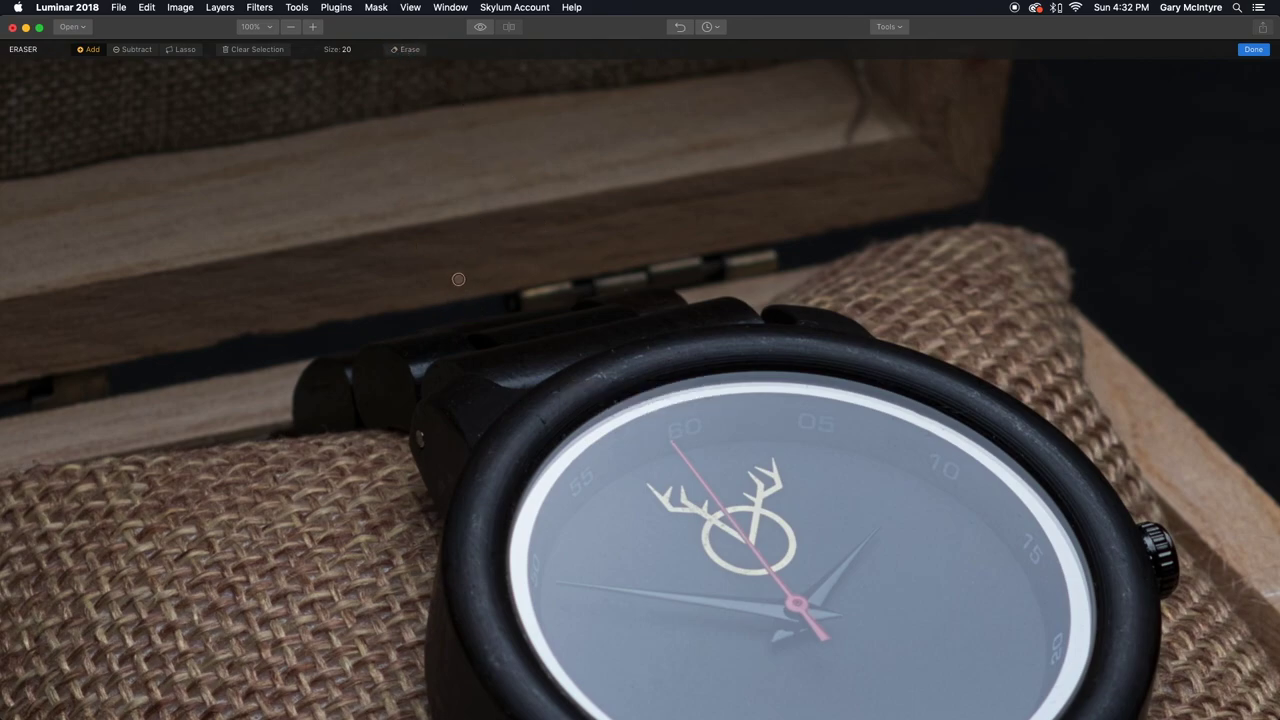
{"action": "left_click", "coordinate": [1254, 50]}
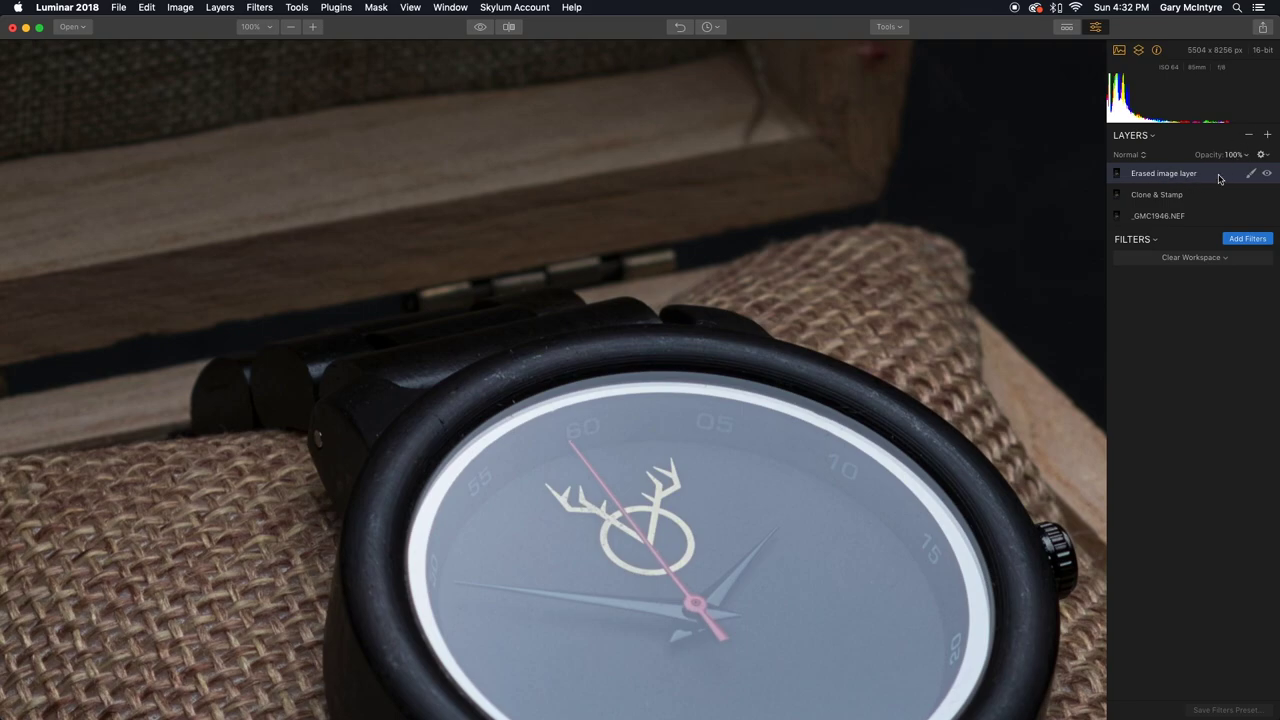
Step: Add a new adjustment layer and put a Sharpening filter on it
{"action": "left_click", "coordinate": [748, 289]}
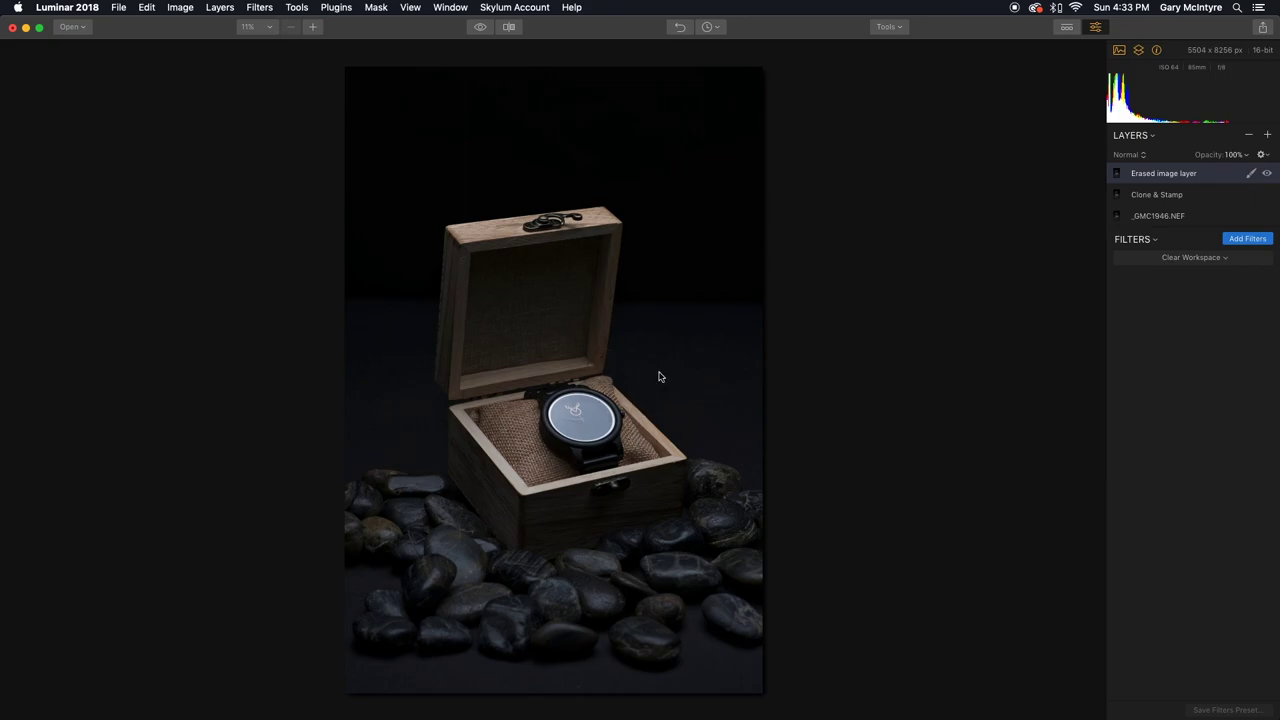
{"action": "left_click", "coordinate": [1268, 136]}
{"action": "left_click", "coordinate": [1250, 148]}
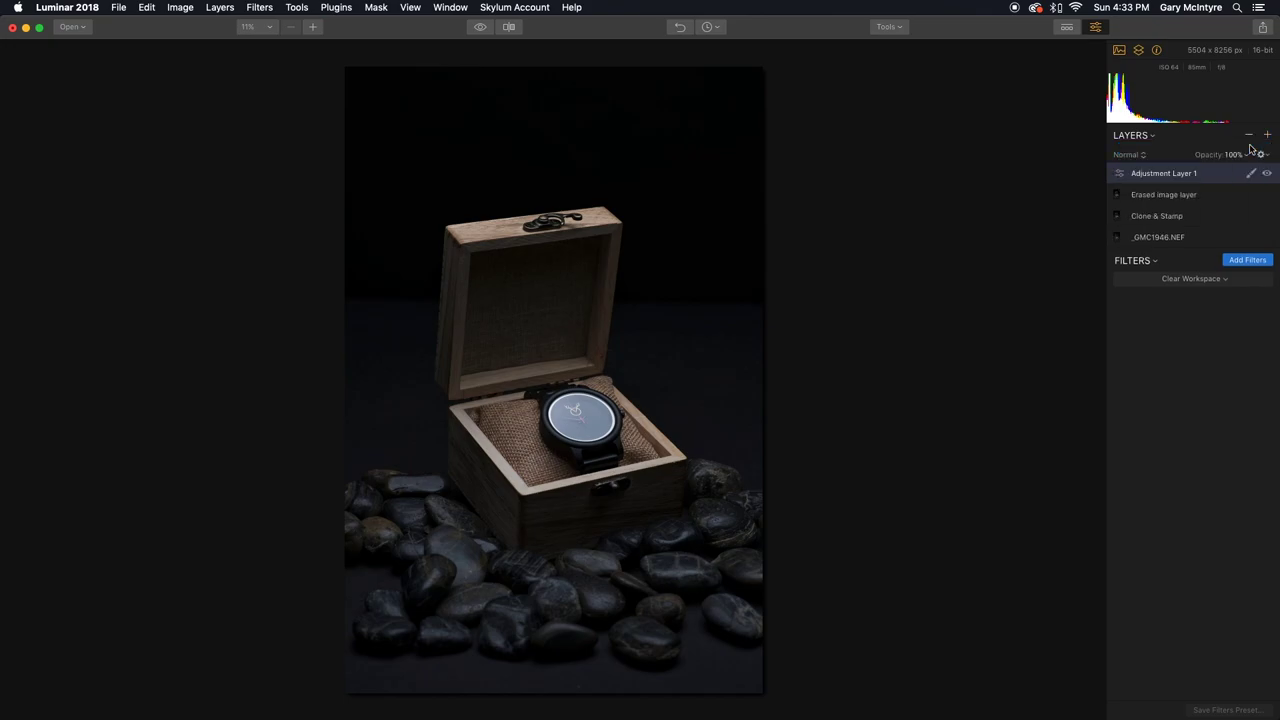
{"action": "left_click", "coordinate": [1247, 260]}
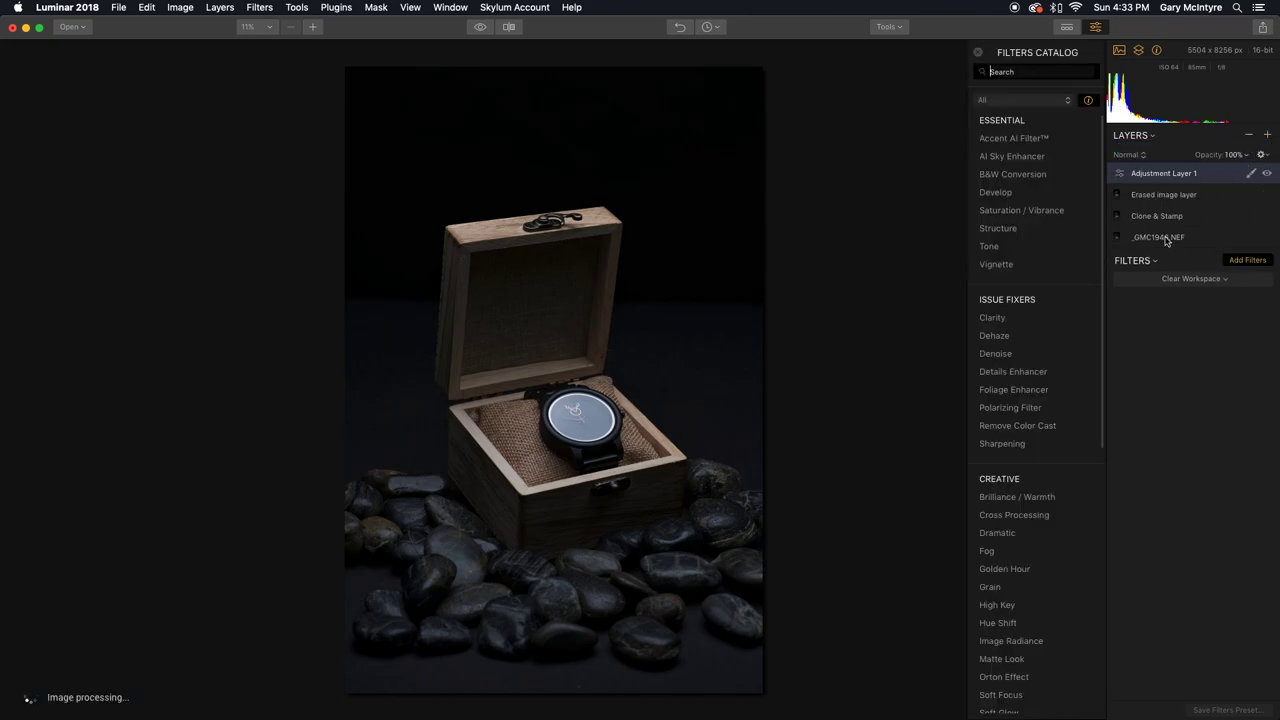
{"action": "scroll", "coordinate": [1037, 257], "scroll_direction": "down", "scroll_amount": 5}
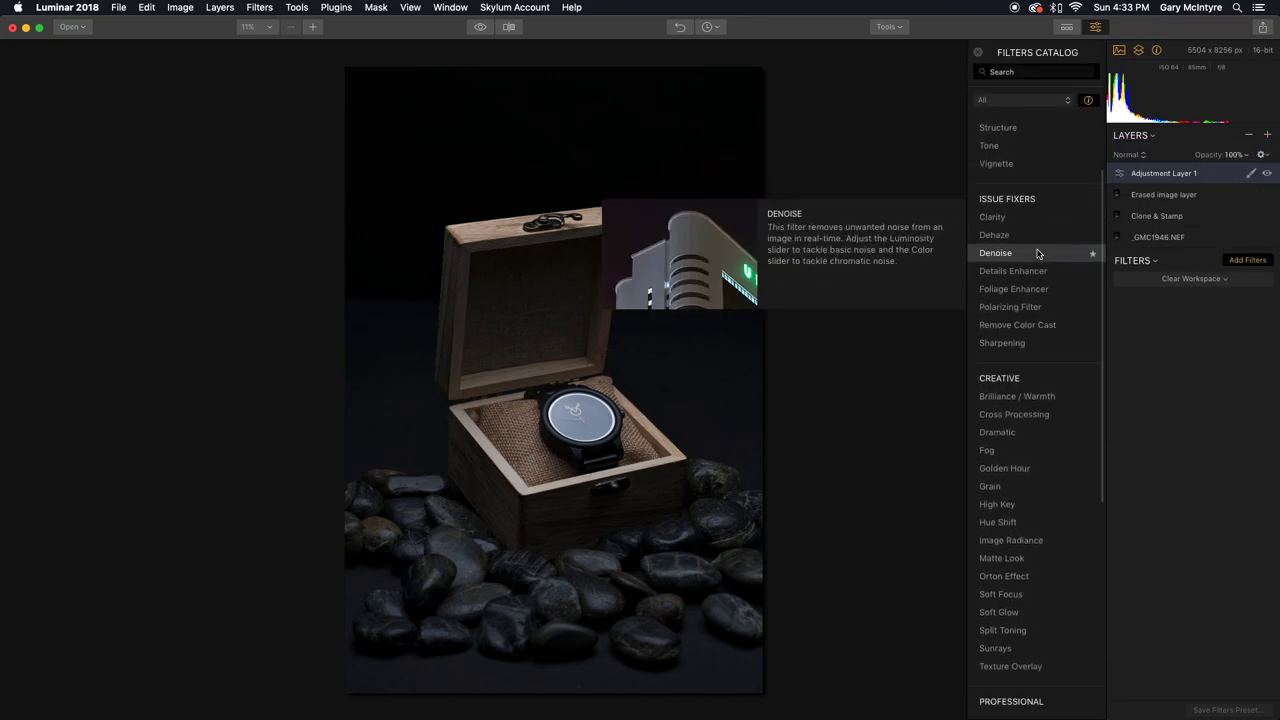
{"action": "left_click", "coordinate": [1015, 308]}
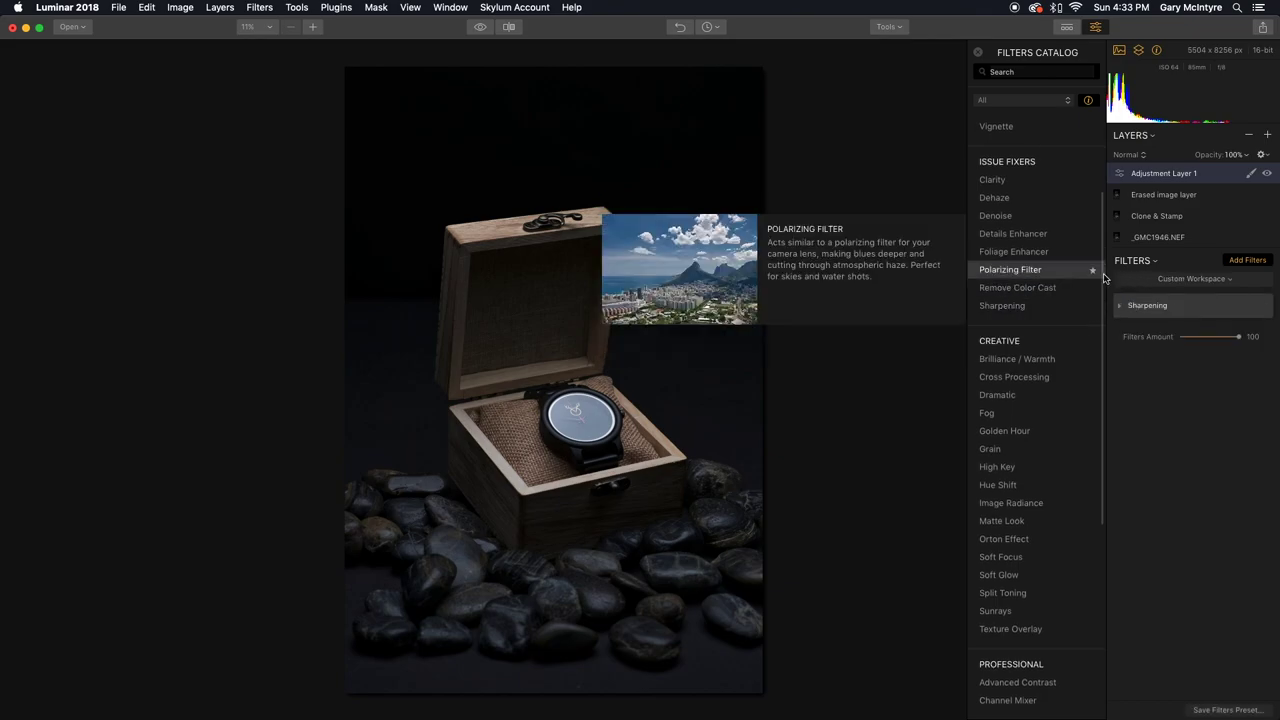
{"action": "left_click", "coordinate": [792, 362]}
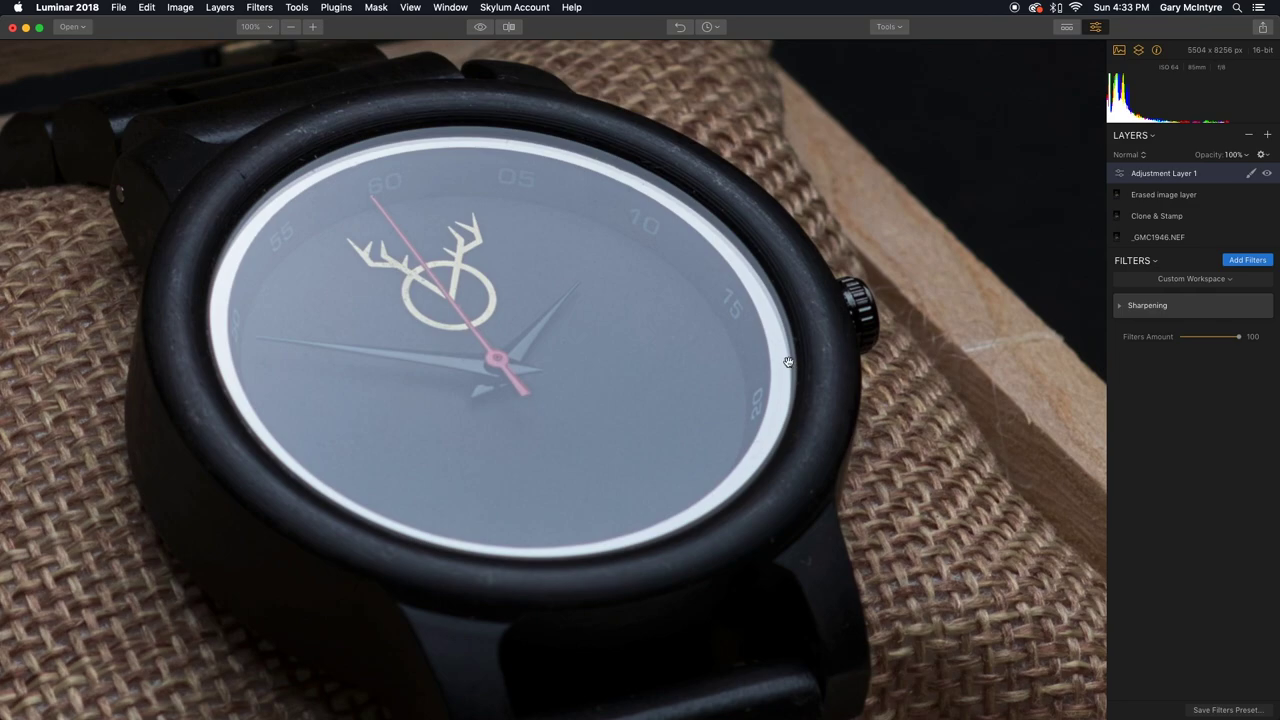
Step: Raise the Sharpening Amount to 22 and check it in the before/after split view
{"action": "left_click", "coordinate": [1123, 310]}
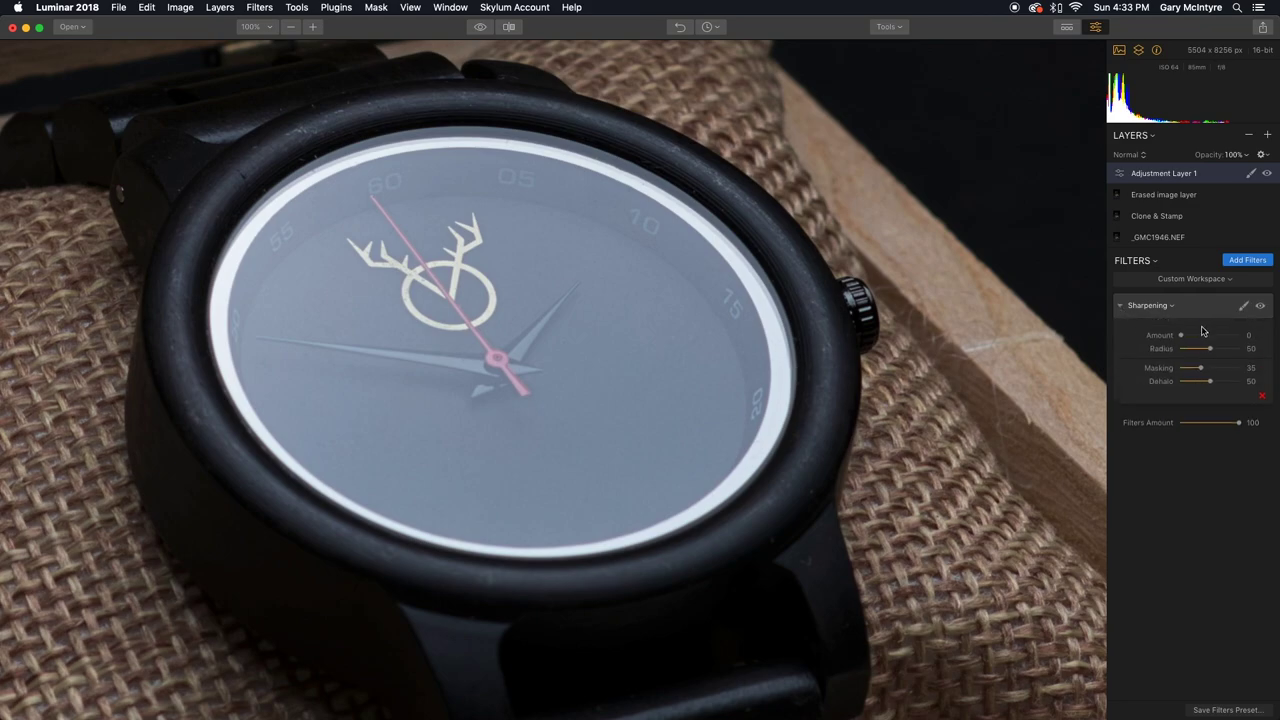
{"action": "left_click_drag", "start_coordinate": [1182, 338], "coordinate": [1196, 339]}
{"action": "left_click", "coordinate": [509, 28]}
{"action": "left_click_drag", "start_coordinate": [551, 133], "coordinate": [238, 176]}
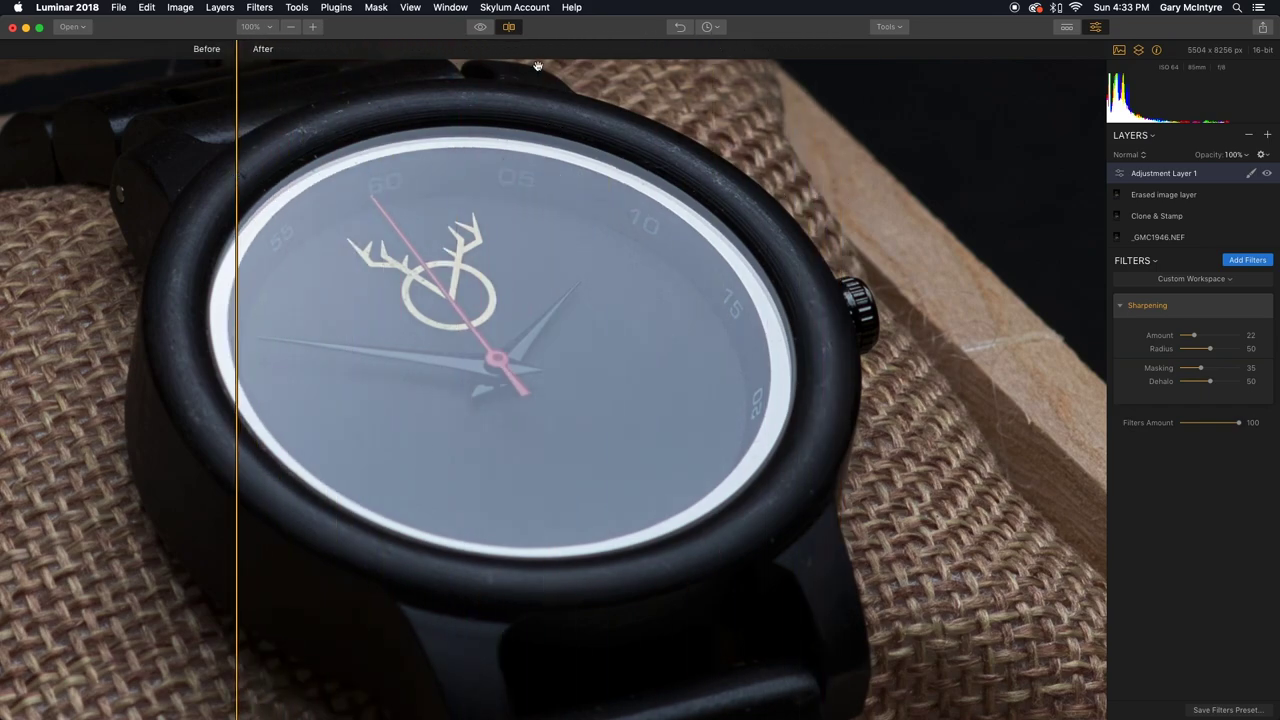
{"action": "left_click", "coordinate": [509, 27]}
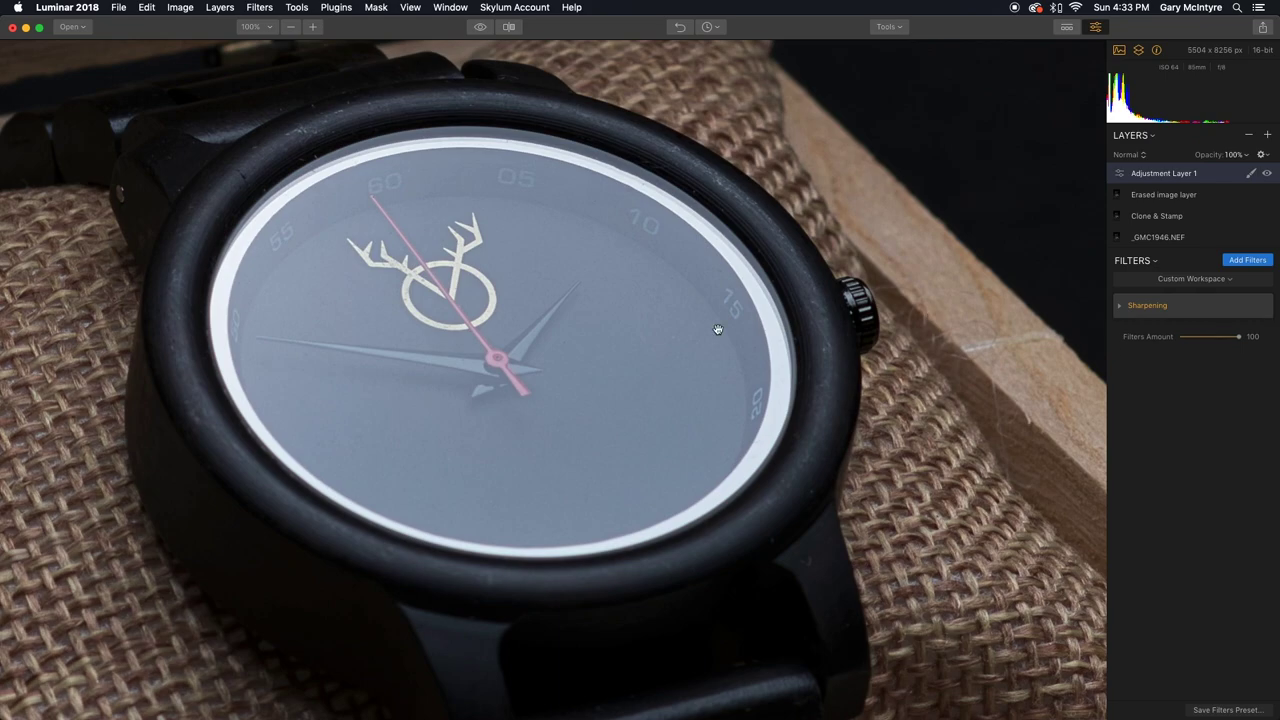
{"action": "key", "text": "super+0"}
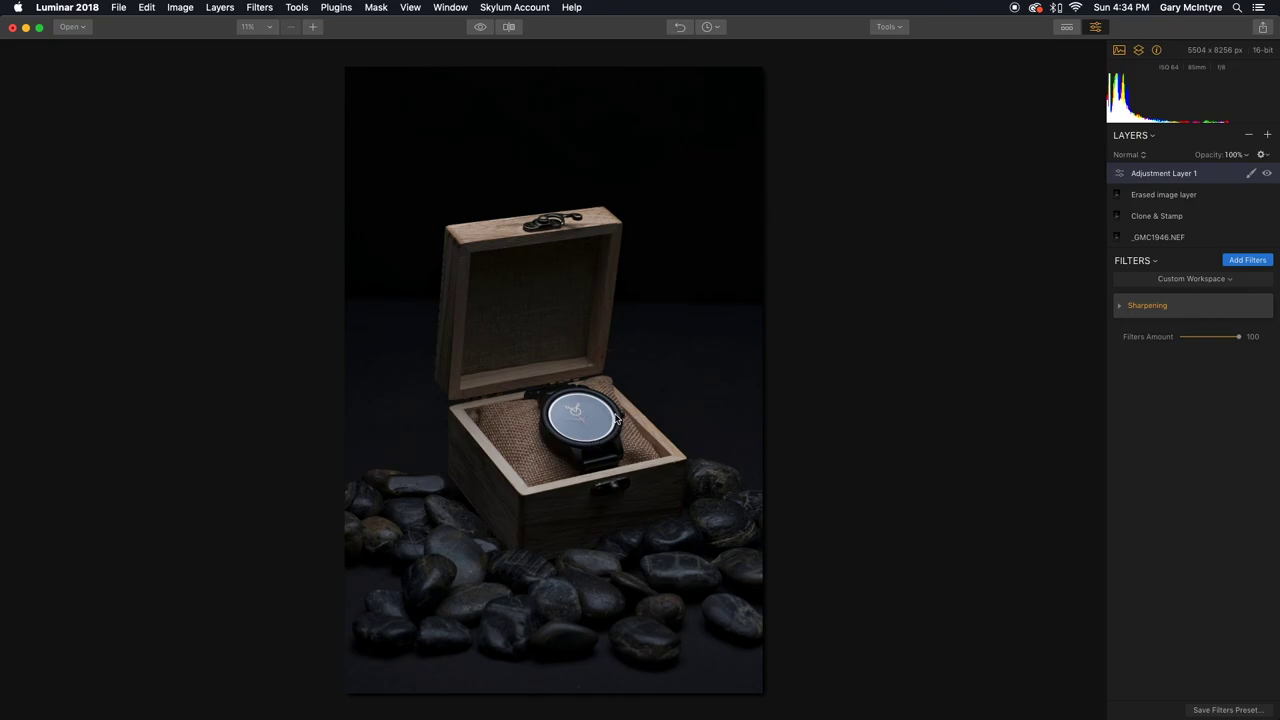
Step: Add a Polarizing Filter to Adjustment Layer 1 and set its Amount to 37
{"action": "left_click", "coordinate": [1247, 260]}
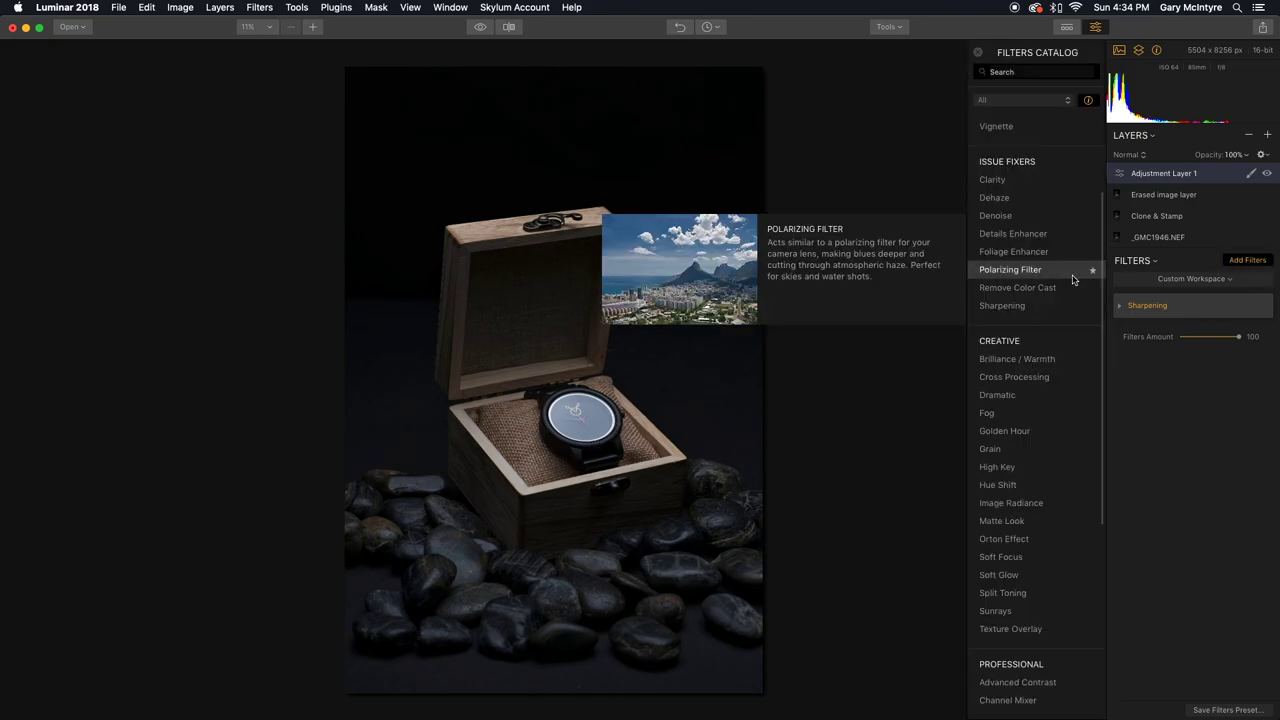
{"action": "left_click", "coordinate": [1036, 274]}
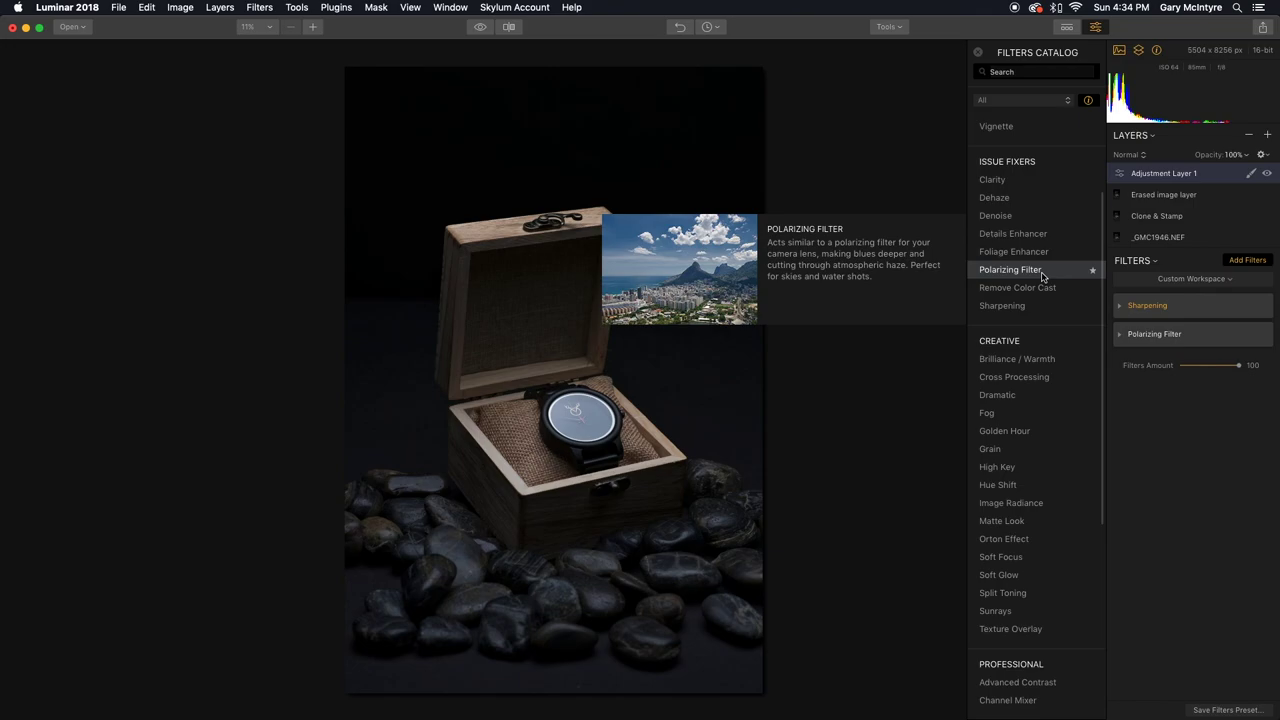
{"action": "left_click", "coordinate": [1121, 336]}
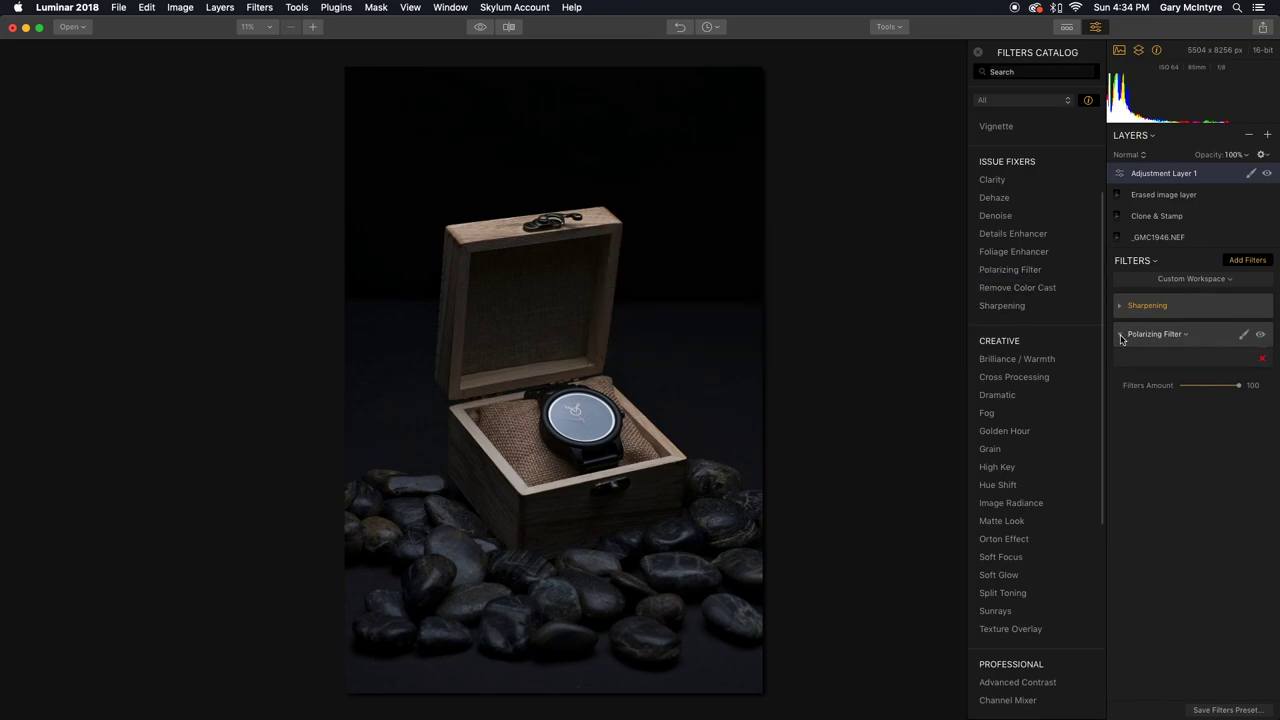
{"action": "mouse_move", "coordinate": [1181, 367]}
{"action": "left_mouse_down"}
{"action": "mouse_move", "coordinate": [1256, 372]}
{"action": "mouse_move", "coordinate": [1183, 370]}
{"action": "mouse_move", "coordinate": [1204, 370]}
{"action": "left_mouse_up"}
Step: Compare the watch before and after by sliding the split divider across it
{"action": "left_click", "coordinate": [508, 26]}
{"action": "left_click_drag", "start_coordinate": [436, 85], "coordinate": [476, 98]}
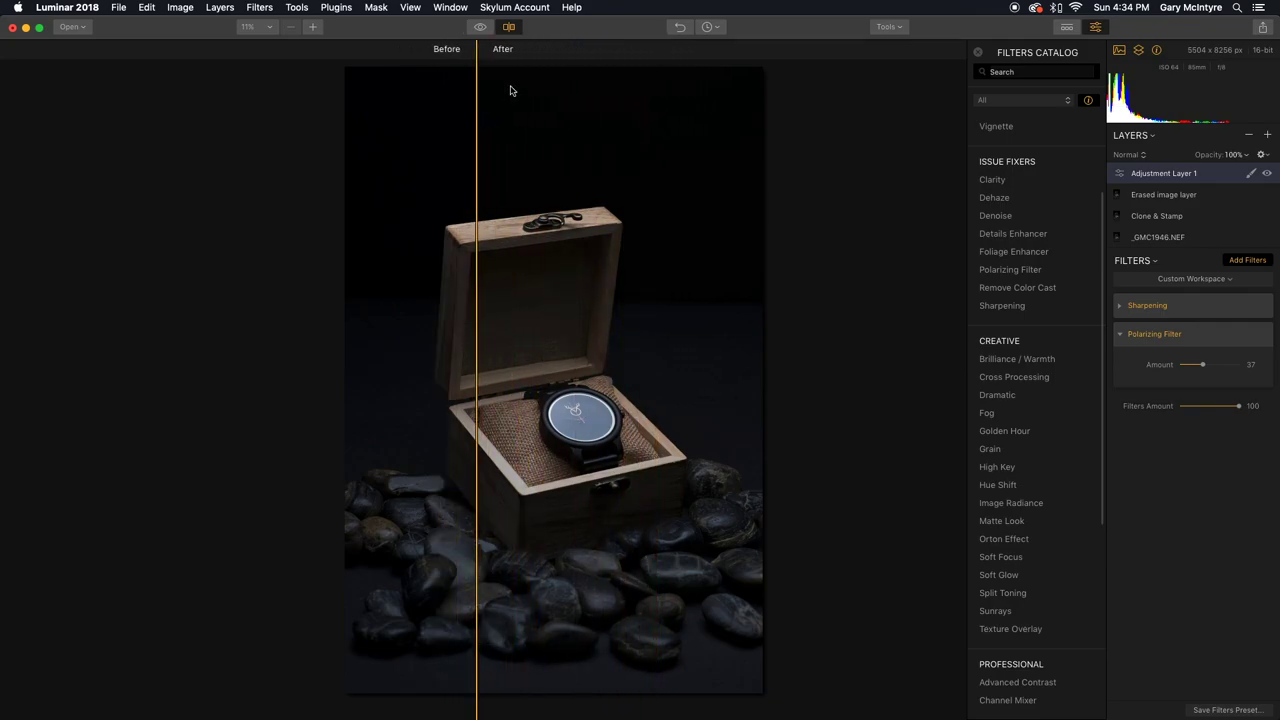
{"action": "left_click_drag", "start_coordinate": [478, 78], "coordinate": [540, 73]}
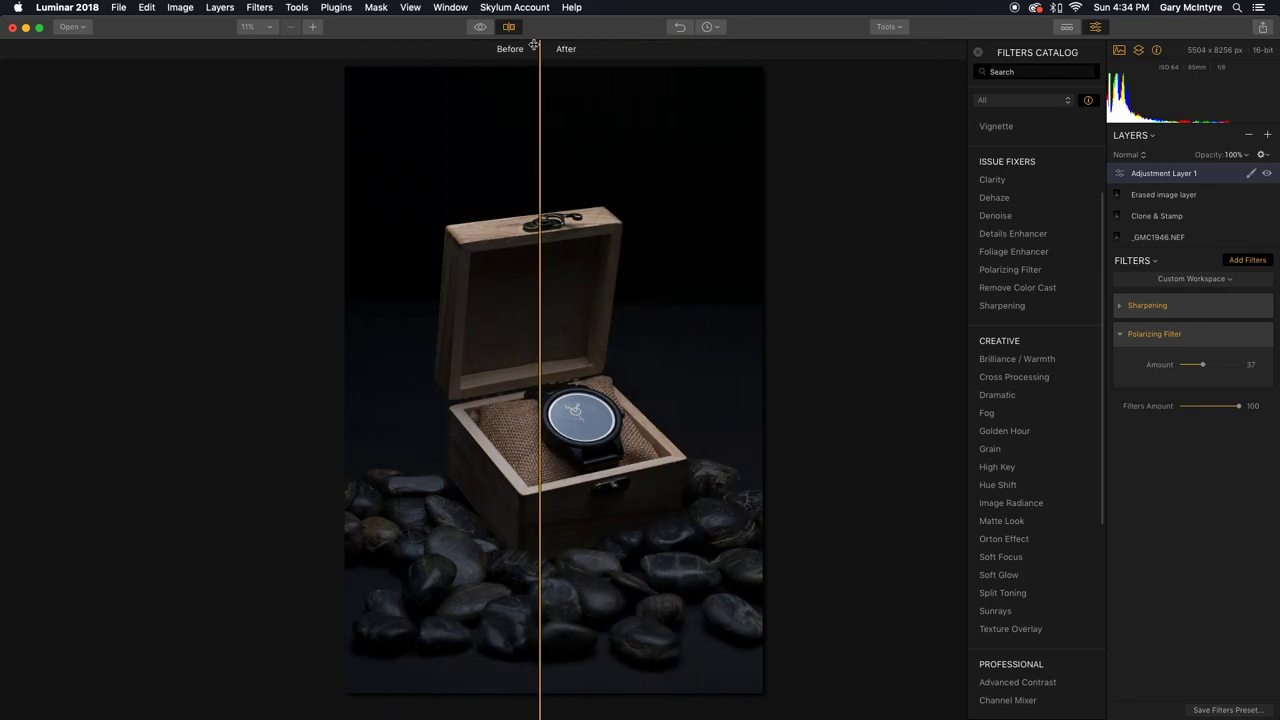
{"action": "left_click", "coordinate": [509, 27]}
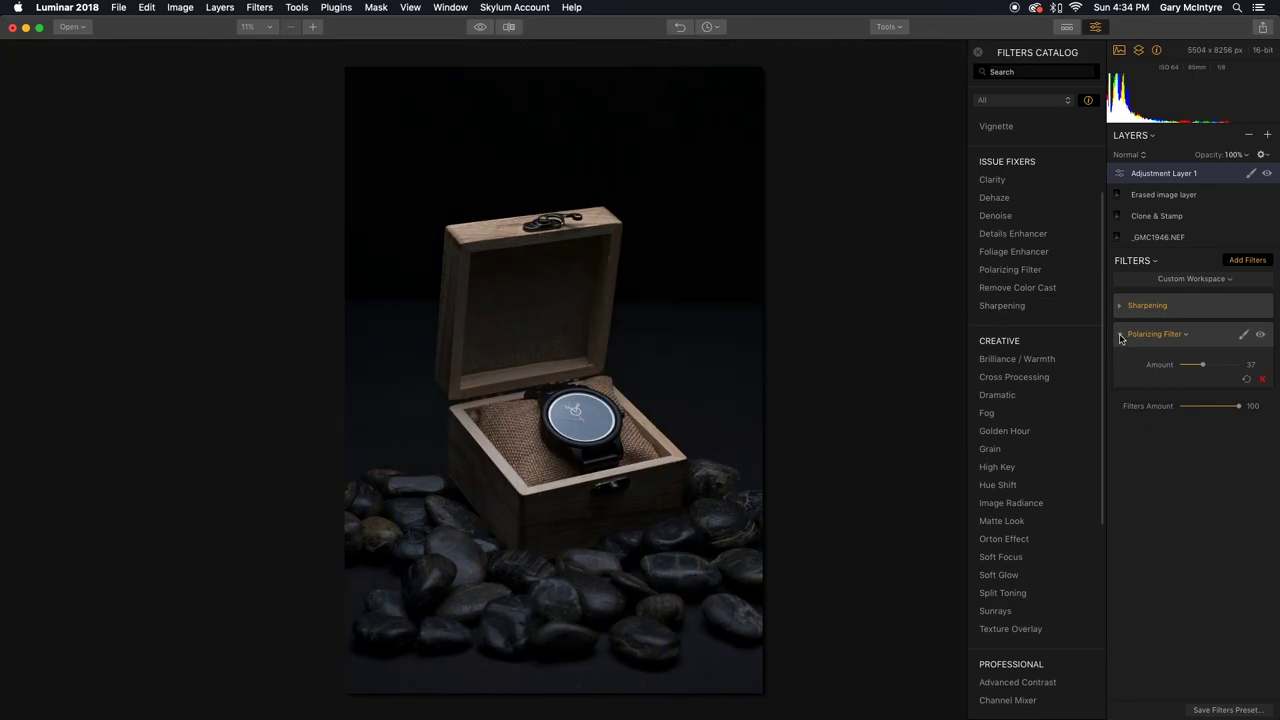
Step: Invert the Polarizing Filter's mask so the effect is hidden everywhere
{"action": "left_click", "coordinate": [1187, 338]}
{"action": "mouse_move", "coordinate": [1177, 392]}
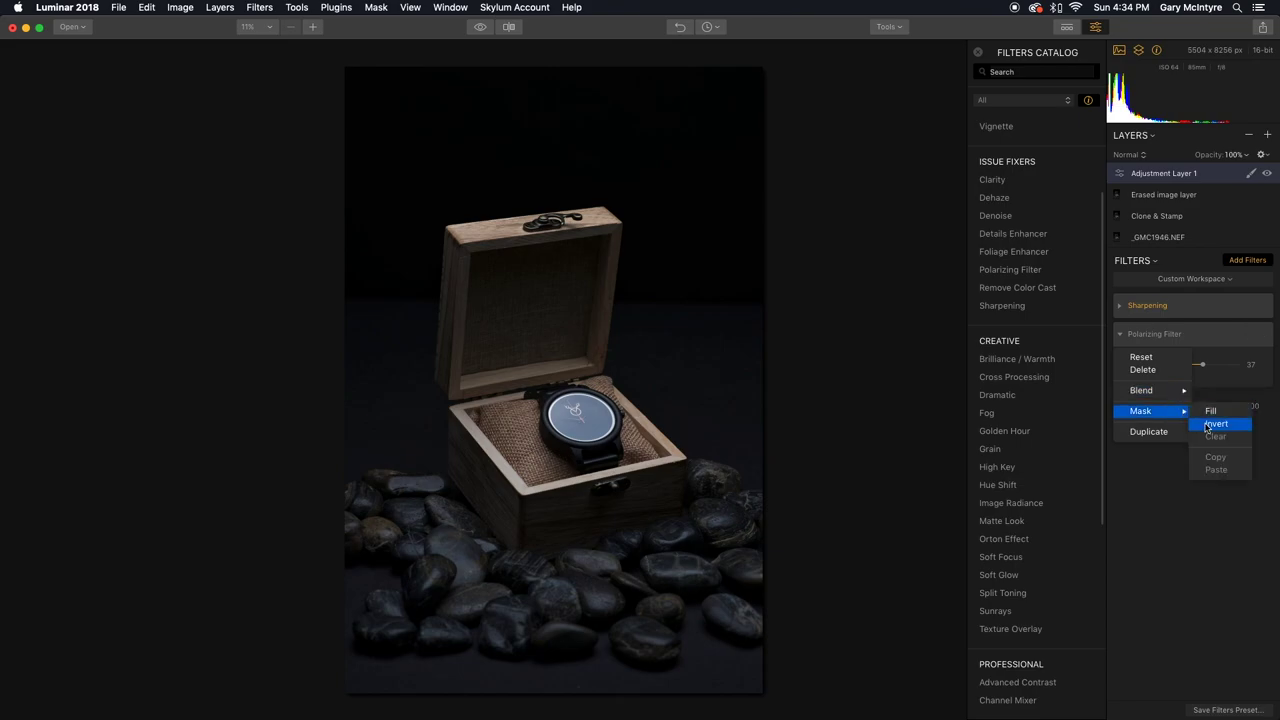
{"action": "left_click", "coordinate": [1215, 424]}
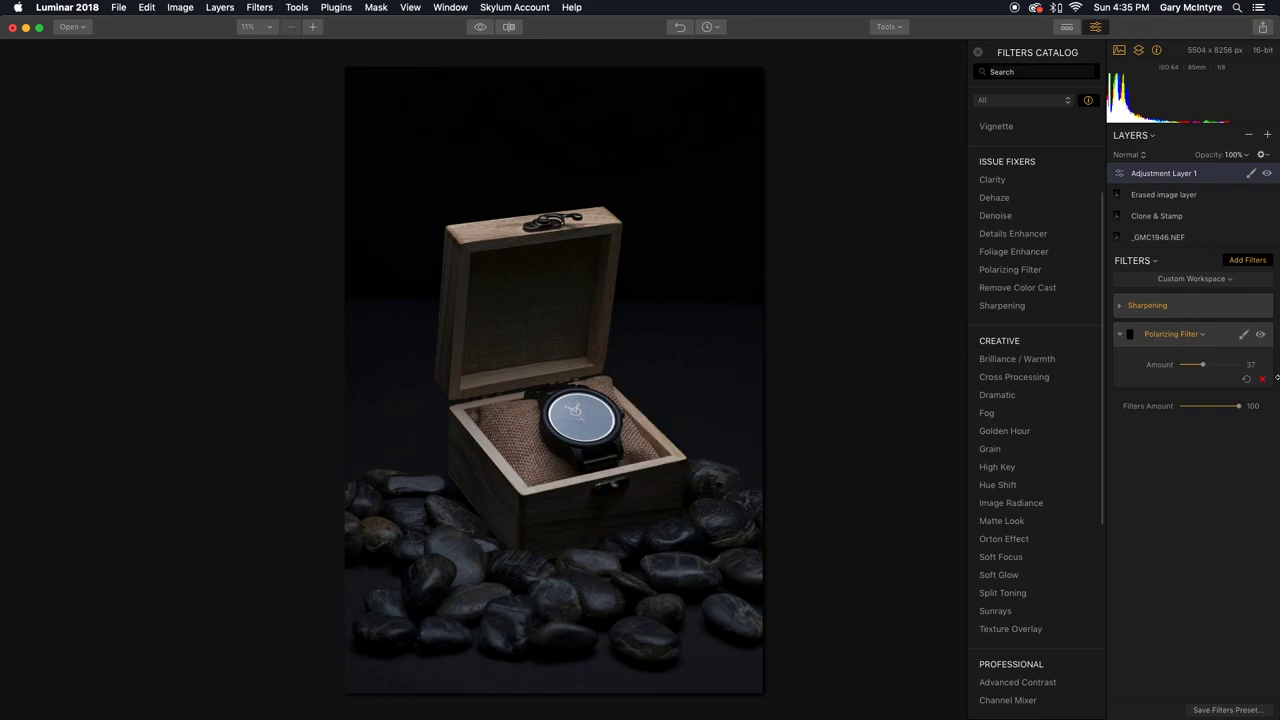
Step: Brush the Polarizing Filter mask back over the watch face with a size-31 brush, checking the overlay
{"action": "left_click", "coordinate": [1243, 338]}
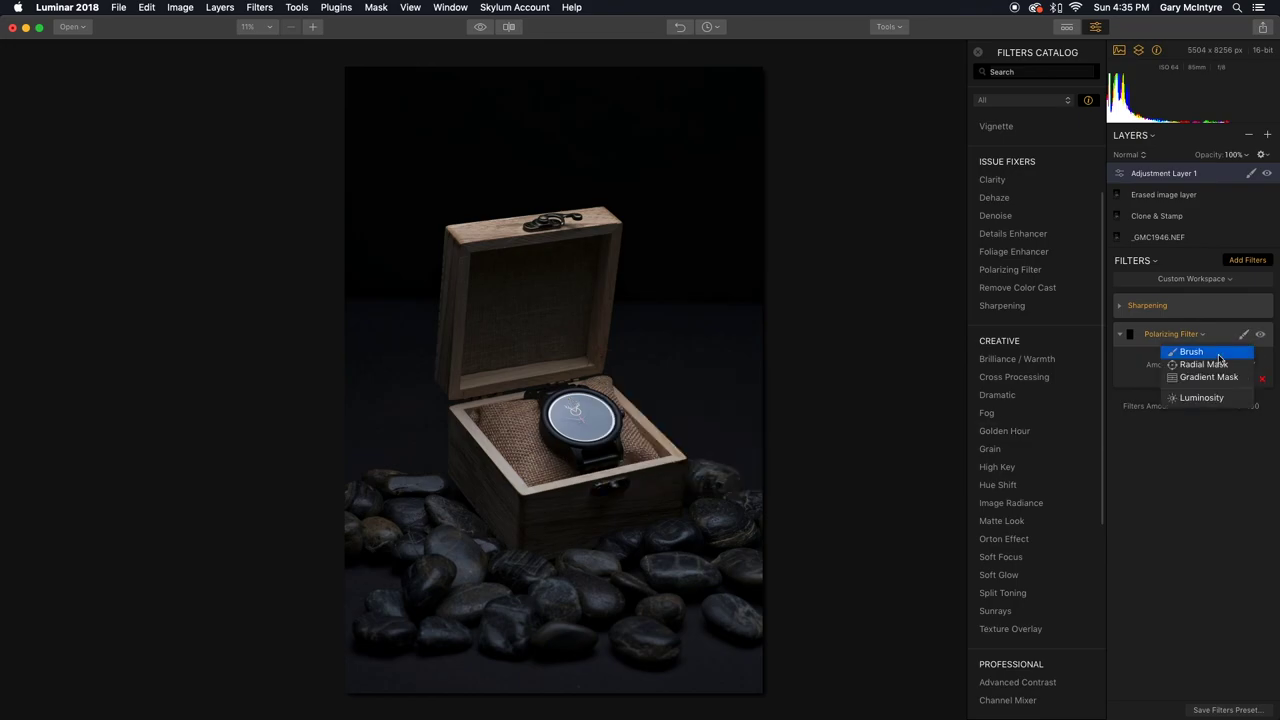
{"action": "left_click", "coordinate": [1215, 349]}
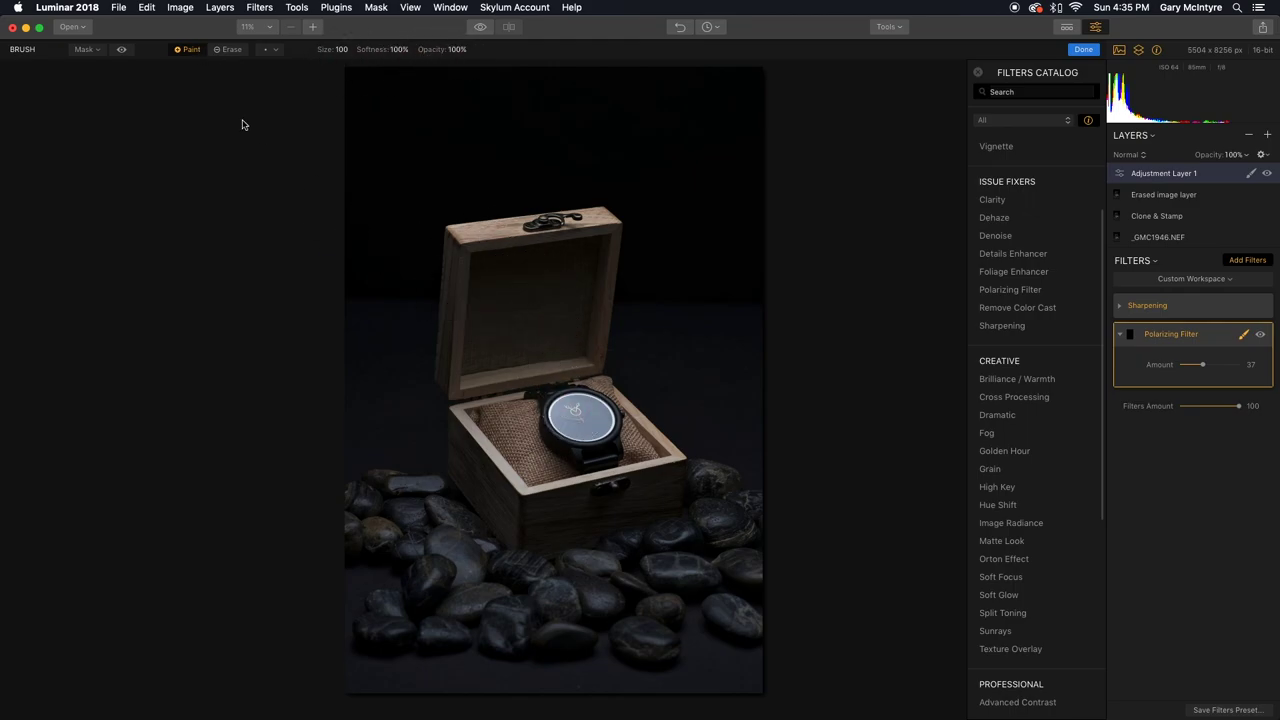
{"action": "left_click", "coordinate": [275, 50]}
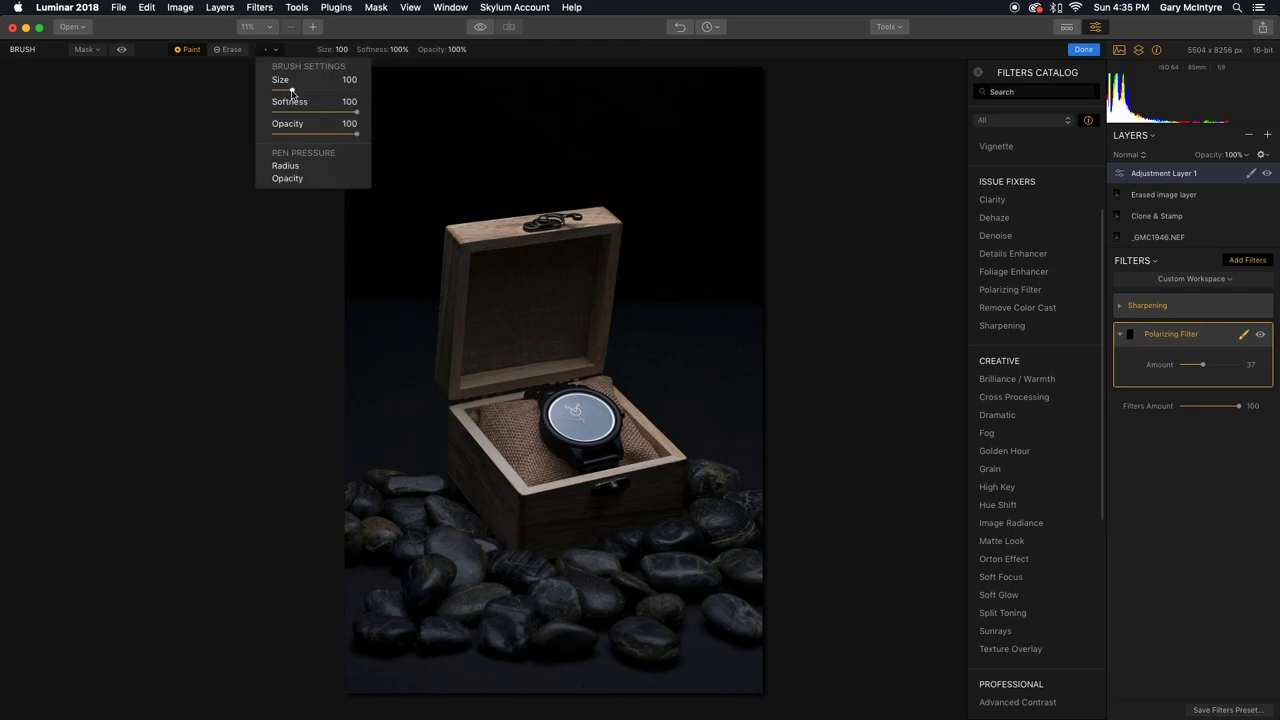
{"action": "left_click_drag", "start_coordinate": [292, 91], "coordinate": [281, 91]}
{"action": "left_click", "coordinate": [278, 50]}
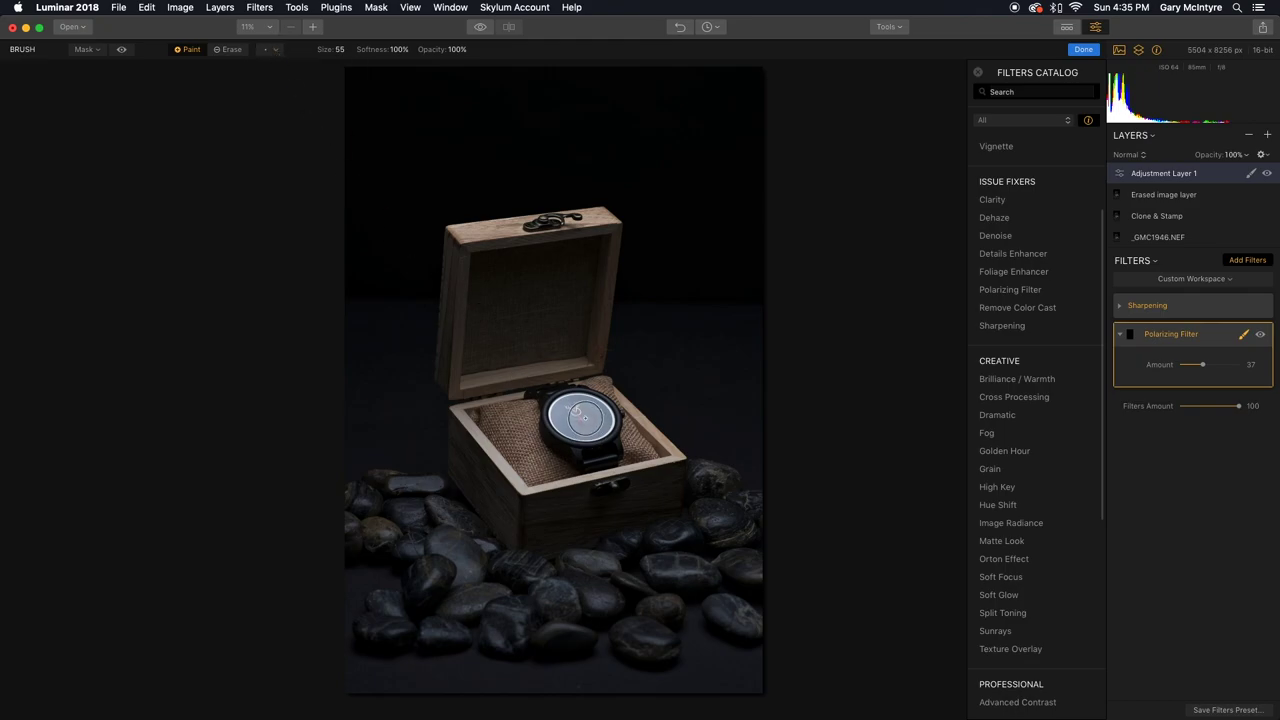
{"action": "key", "text": "bracketleft"}
{"action": "key", "text": "bracketleft"}
{"action": "key", "text": "bracketleft"}
{"action": "key", "text": "bracketleft"}
{"action": "key", "text": "bracketleft"}
{"action": "key", "text": "bracketleft"}
{"action": "key", "text": "bracketright"}
{"action": "key", "text": "bracketright"}
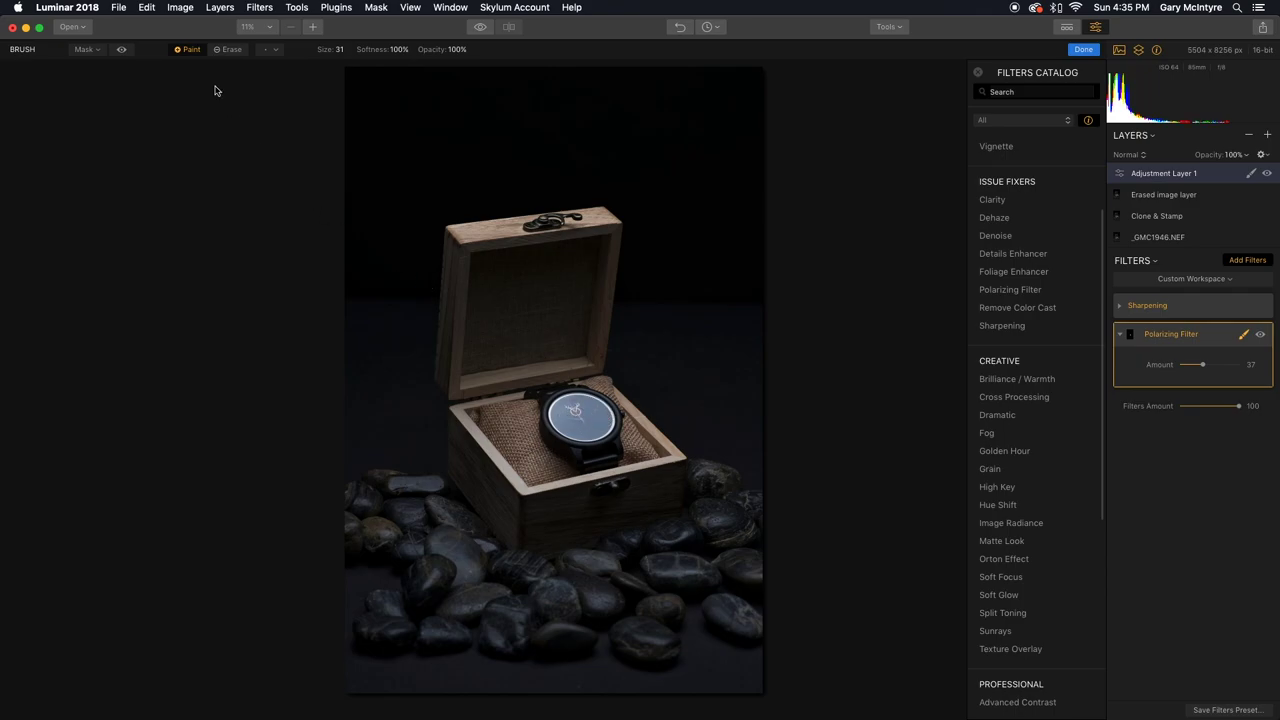
{"action": "left_click", "coordinate": [122, 50]}
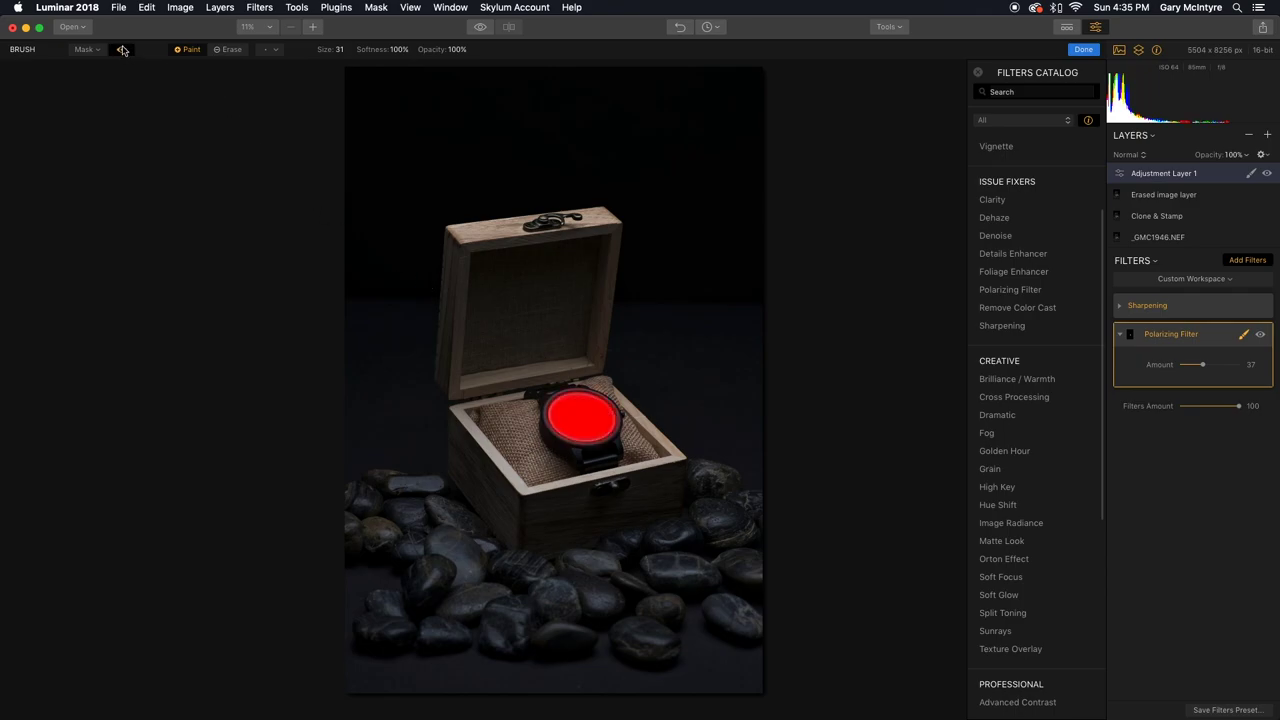
{"action": "left_click", "coordinate": [122, 50]}
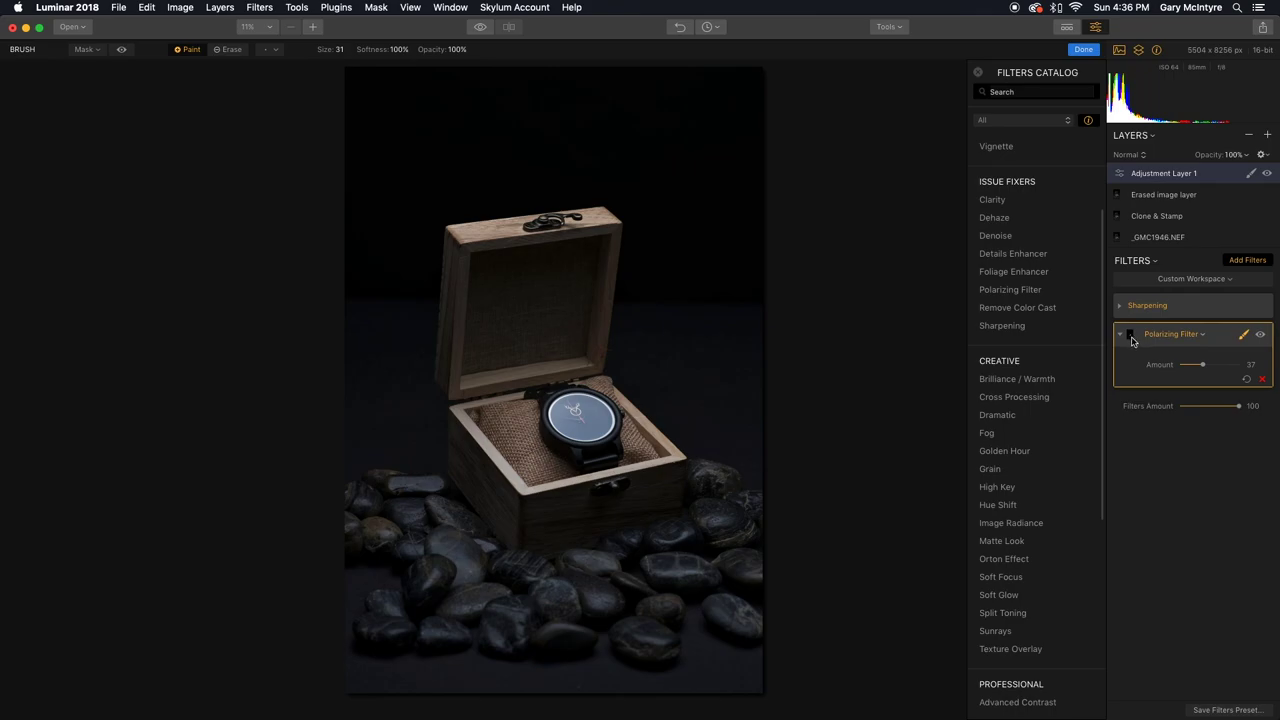
{"action": "left_click", "coordinate": [1203, 336]}
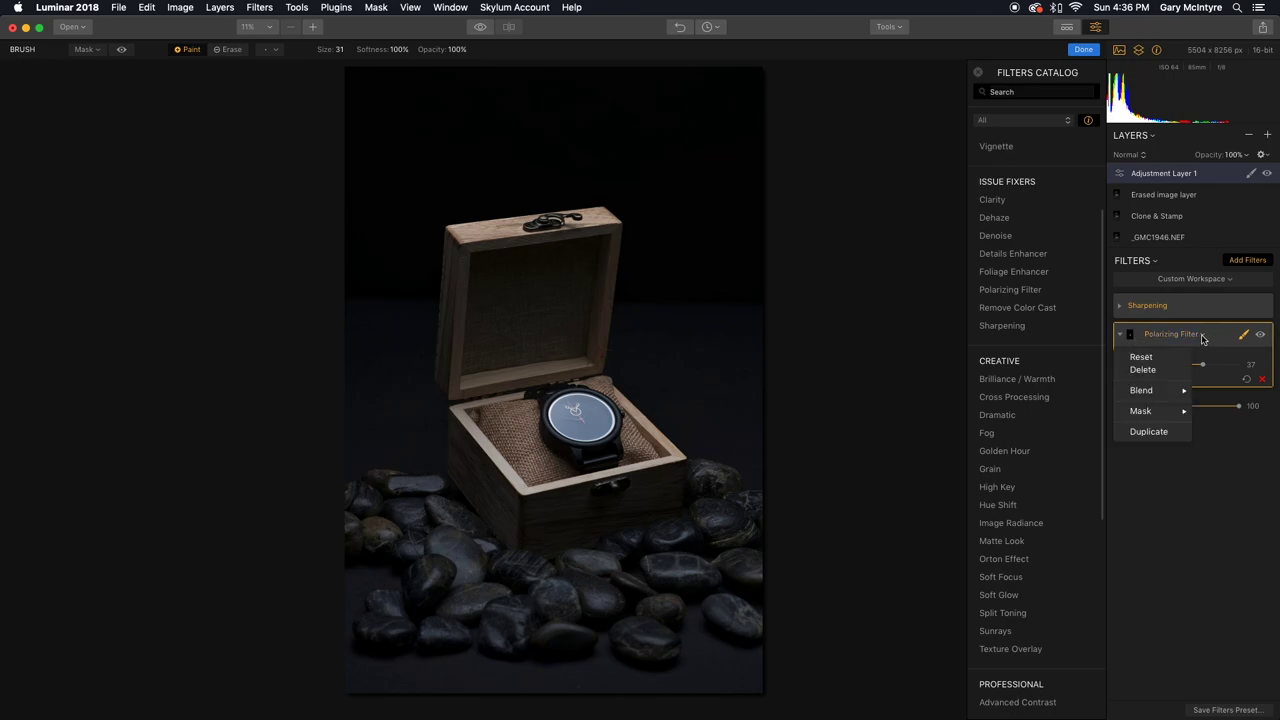
{"action": "mouse_move", "coordinate": [1181, 408]}
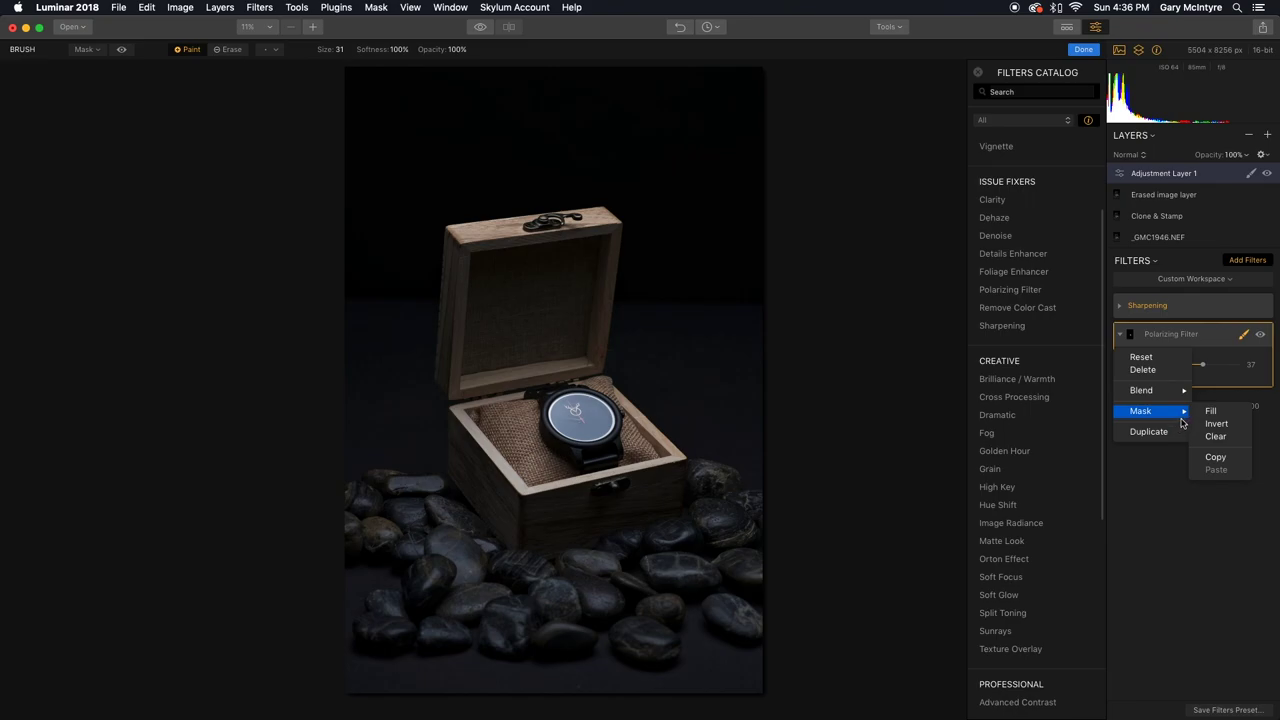
{"action": "left_click", "coordinate": [1216, 457]}
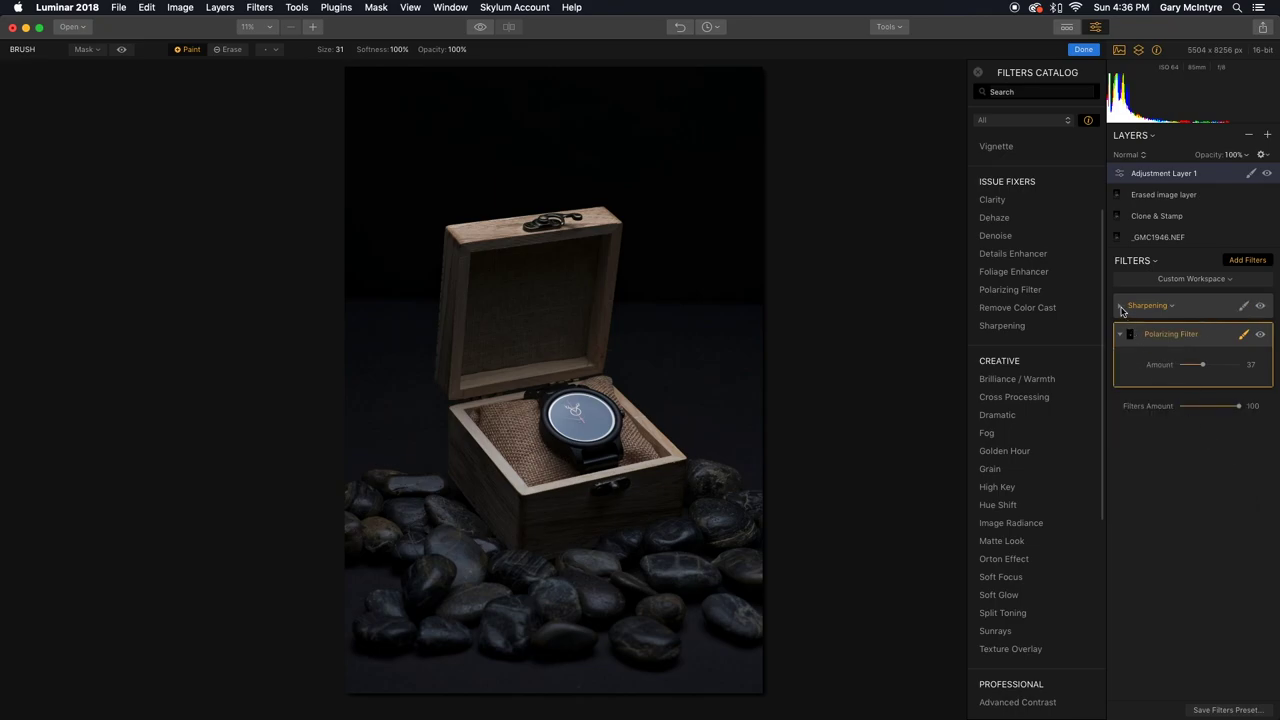
{"action": "left_click", "coordinate": [1173, 306]}
{"action": "mouse_move", "coordinate": [1179, 386]}
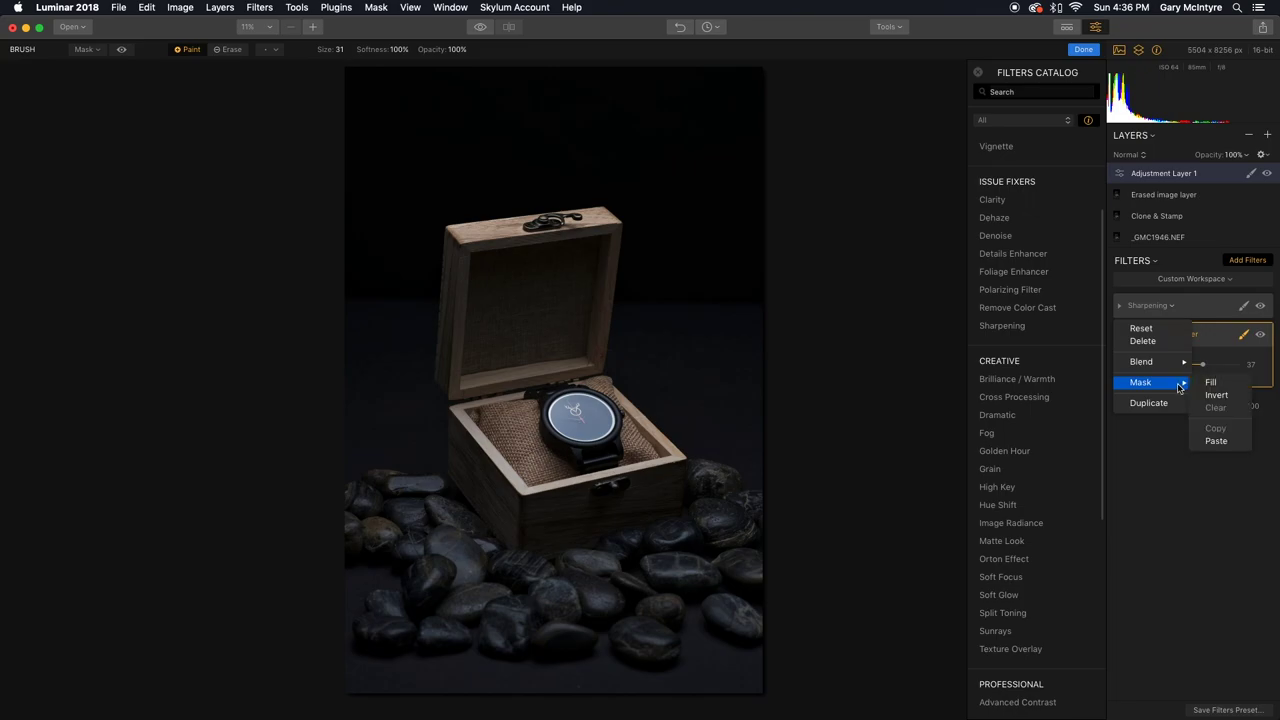
{"action": "left_click", "coordinate": [1217, 441]}
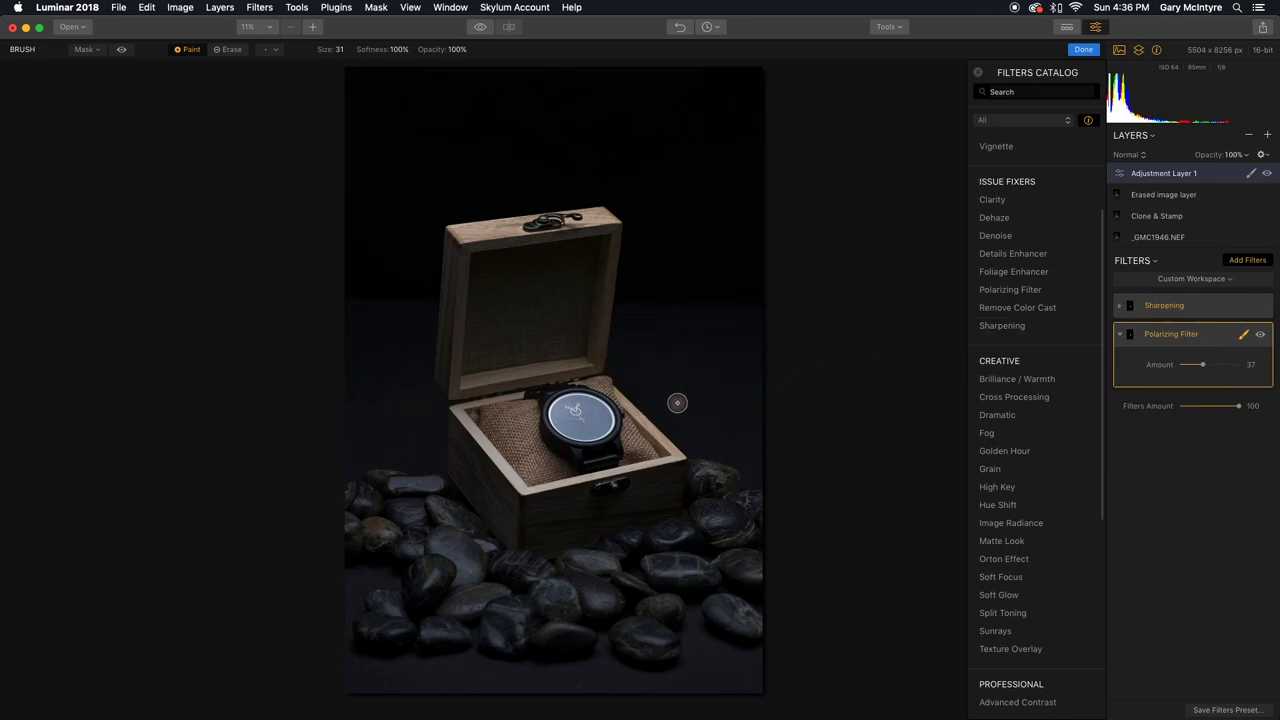
{"action": "mouse_move", "coordinate": [1085, 389]}
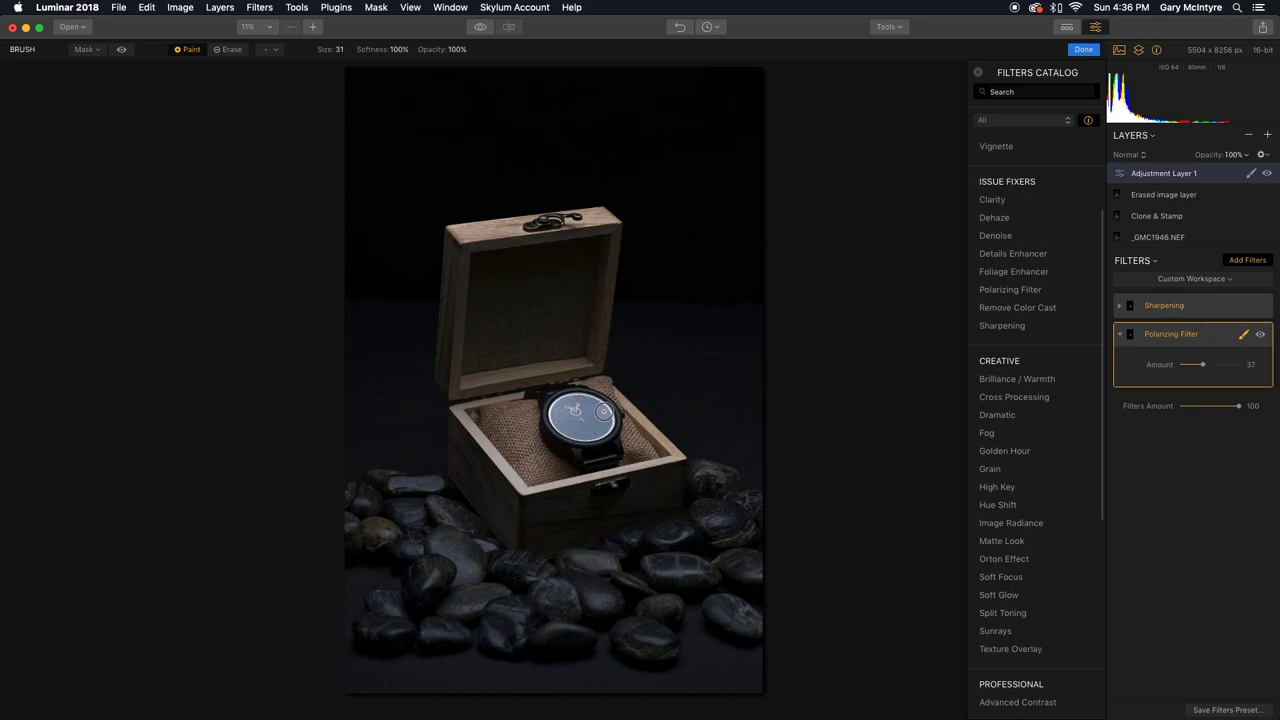
{"action": "left_click", "coordinate": [1121, 336]}
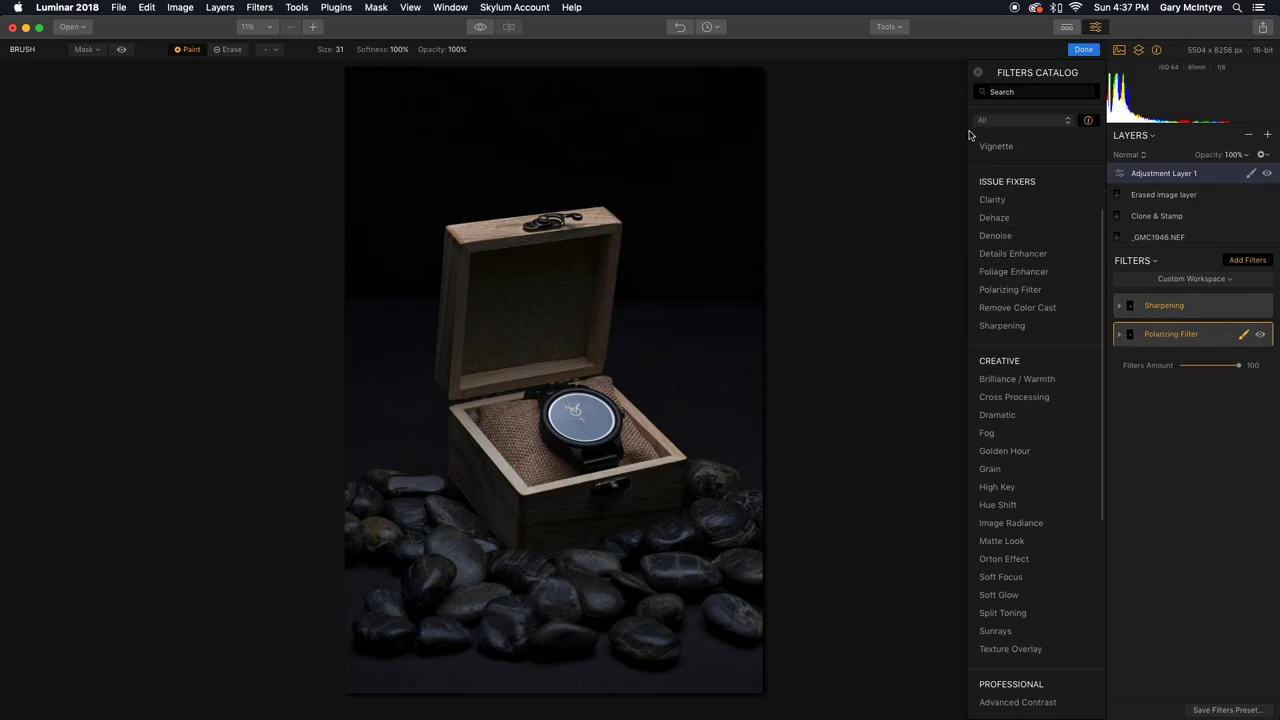
{"action": "left_click", "coordinate": [897, 27]}
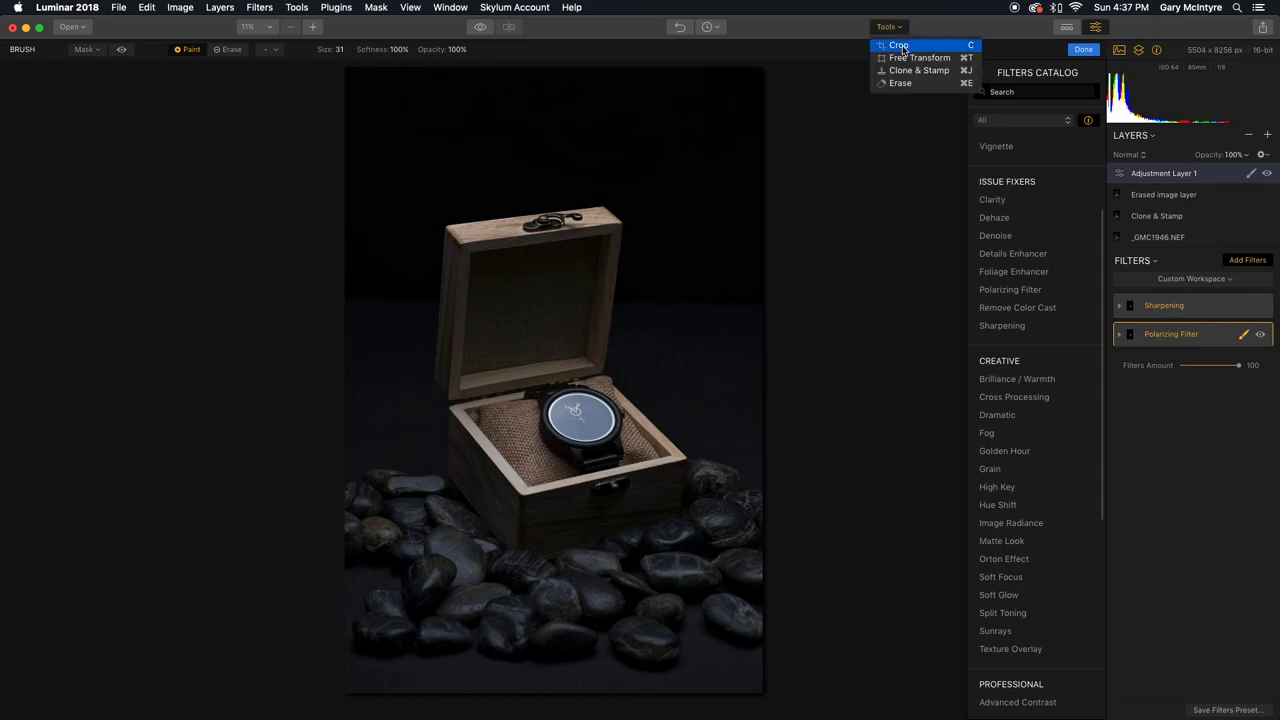
Step: Crop the photo with a free aspect ratio to a narrower frame centred on the box
{"action": "left_click", "coordinate": [899, 45]}
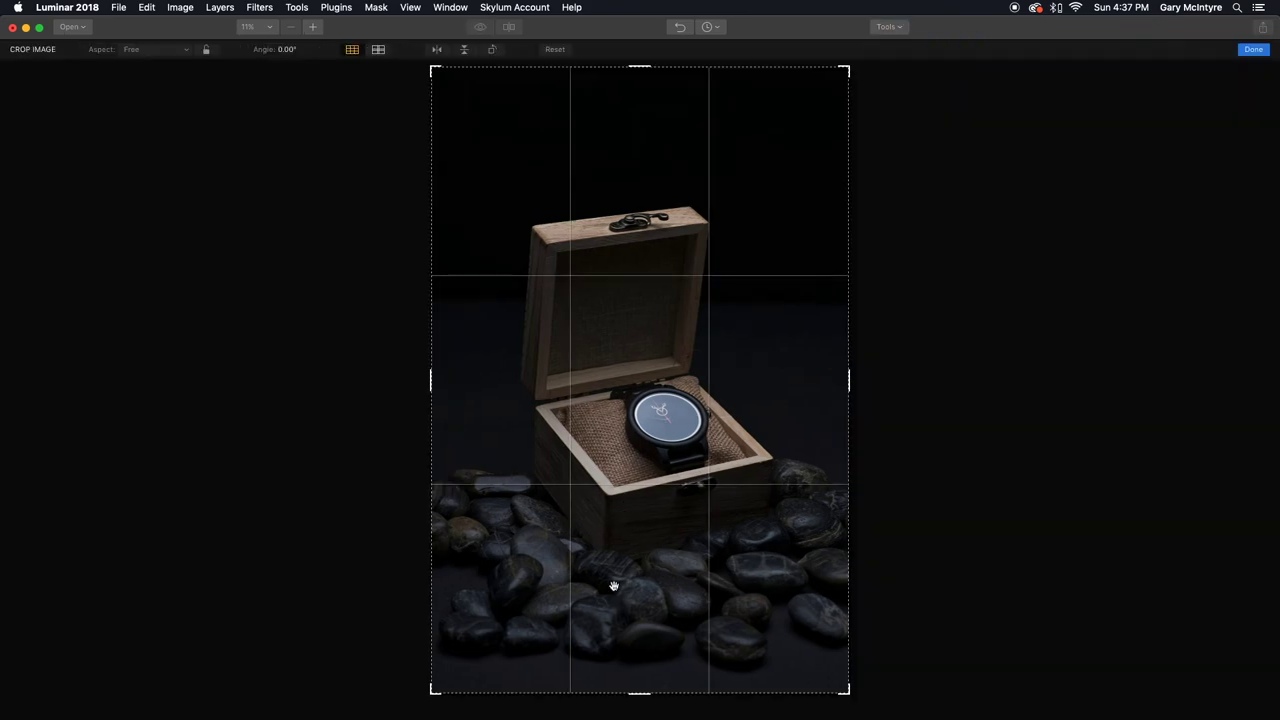
{"action": "left_click_drag", "start_coordinate": [640, 692], "coordinate": [640, 683]}
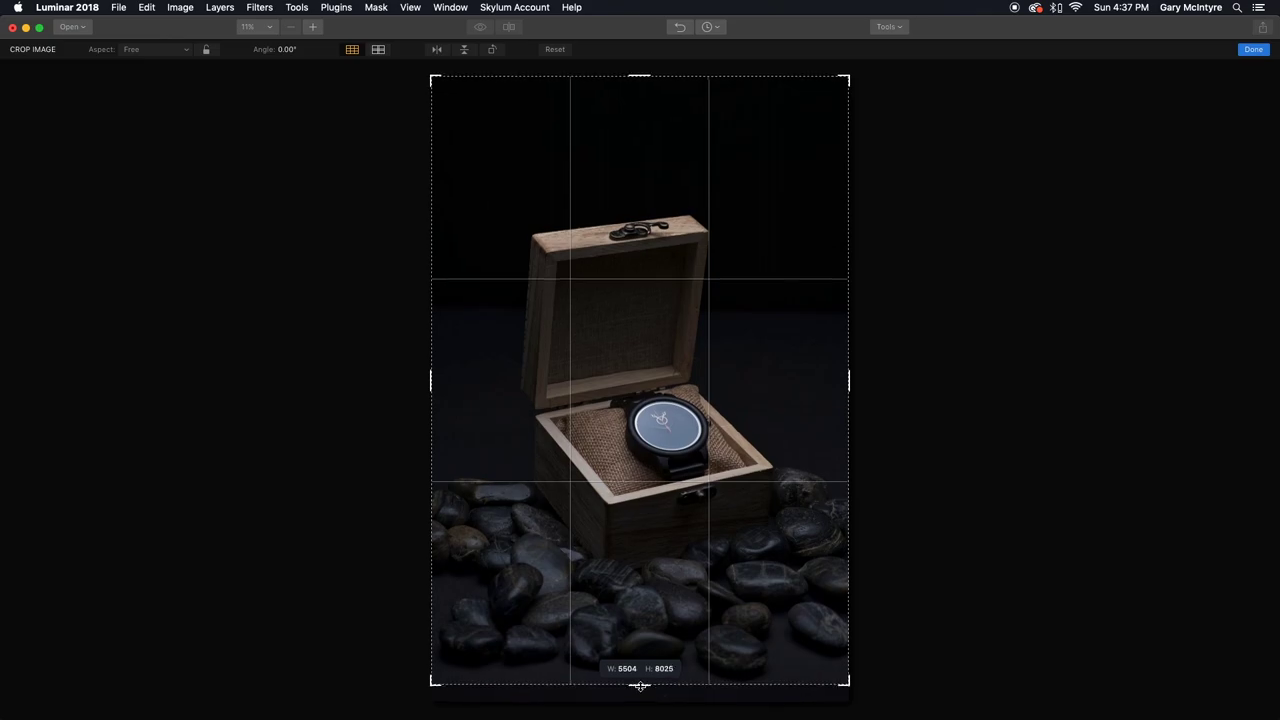
{"action": "left_click_drag", "start_coordinate": [635, 90], "coordinate": [633, 100]}
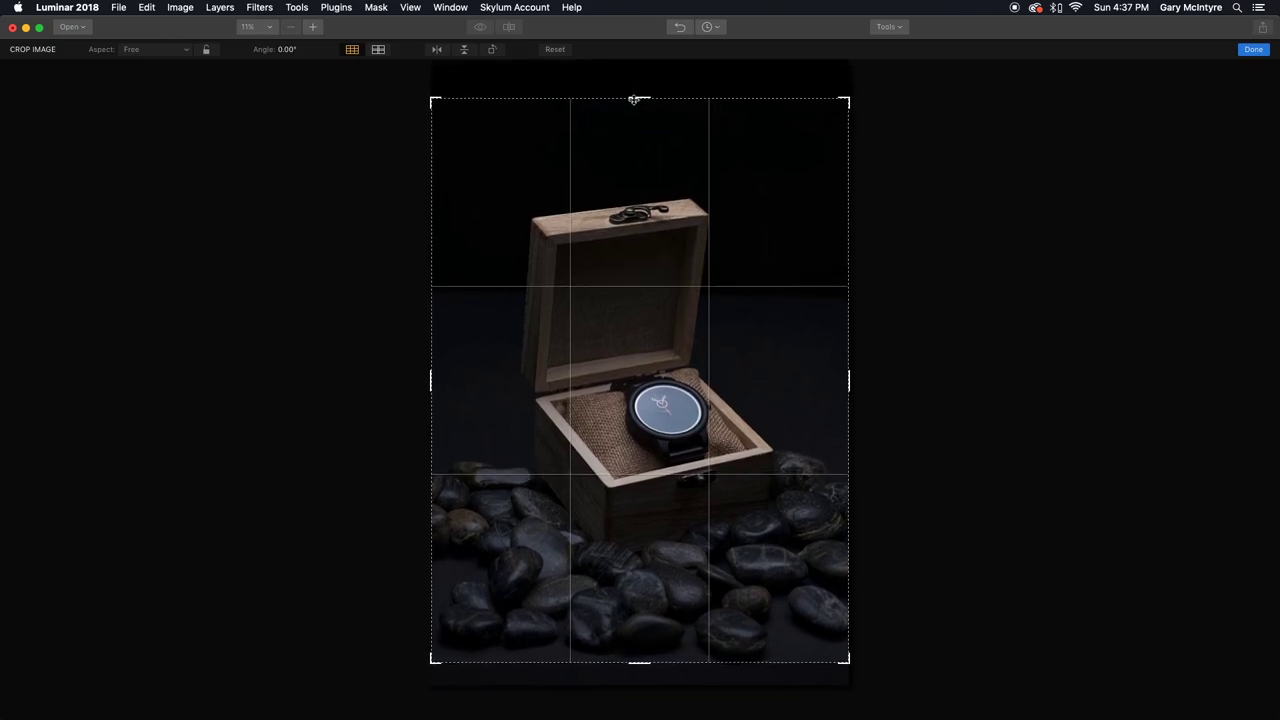
{"action": "left_click", "coordinate": [186, 50]}
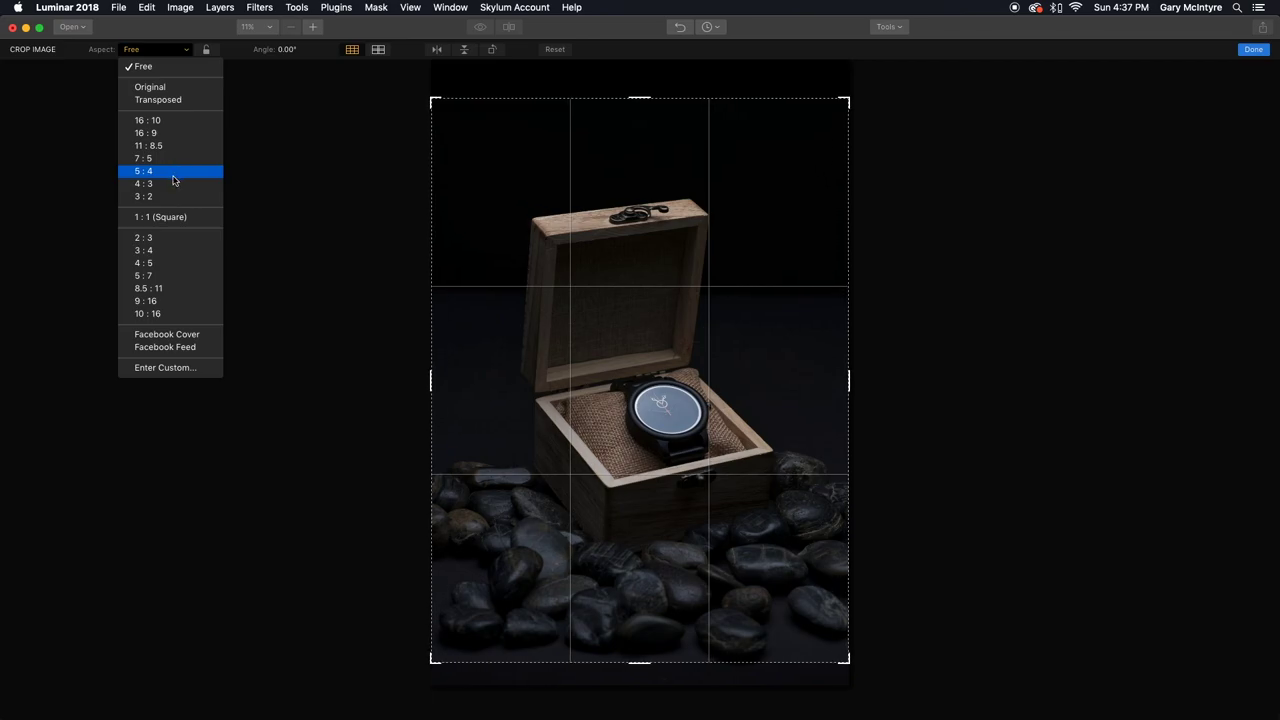
{"action": "left_click", "coordinate": [185, 54]}
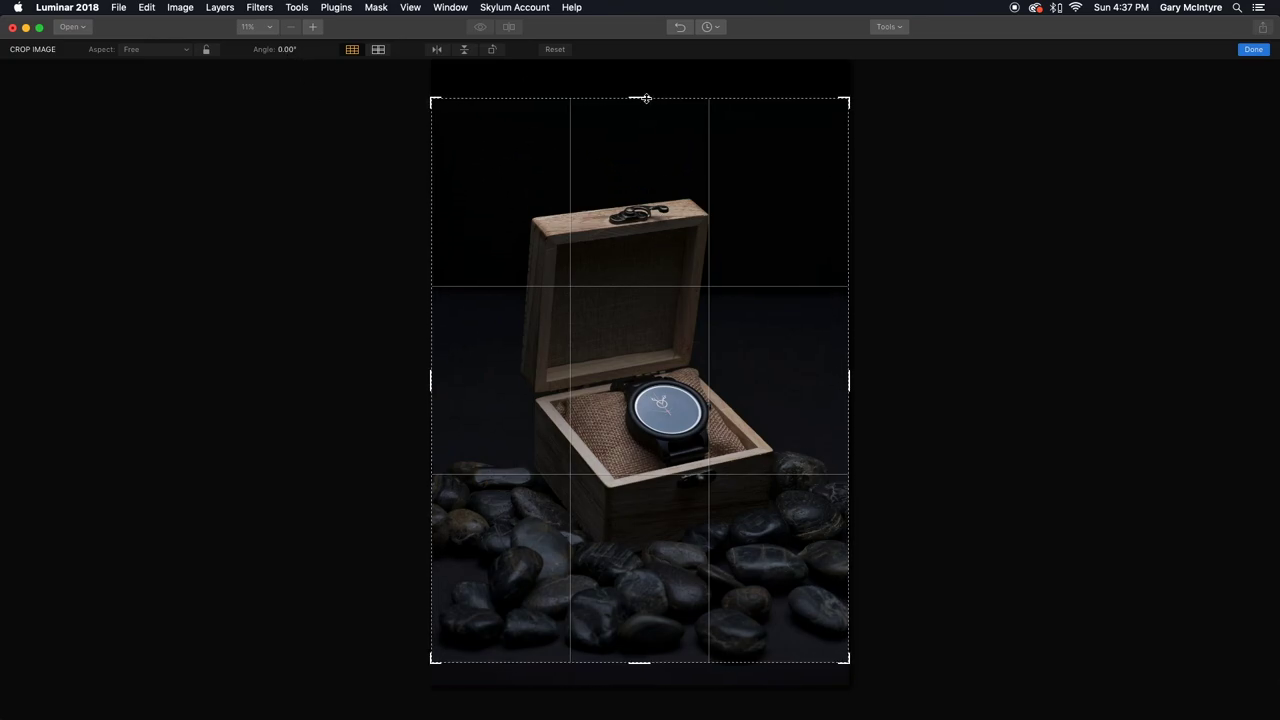
{"action": "left_click_drag", "start_coordinate": [646, 99], "coordinate": [646, 97]}
{"action": "left_click_drag", "start_coordinate": [639, 661], "coordinate": [634, 662]}
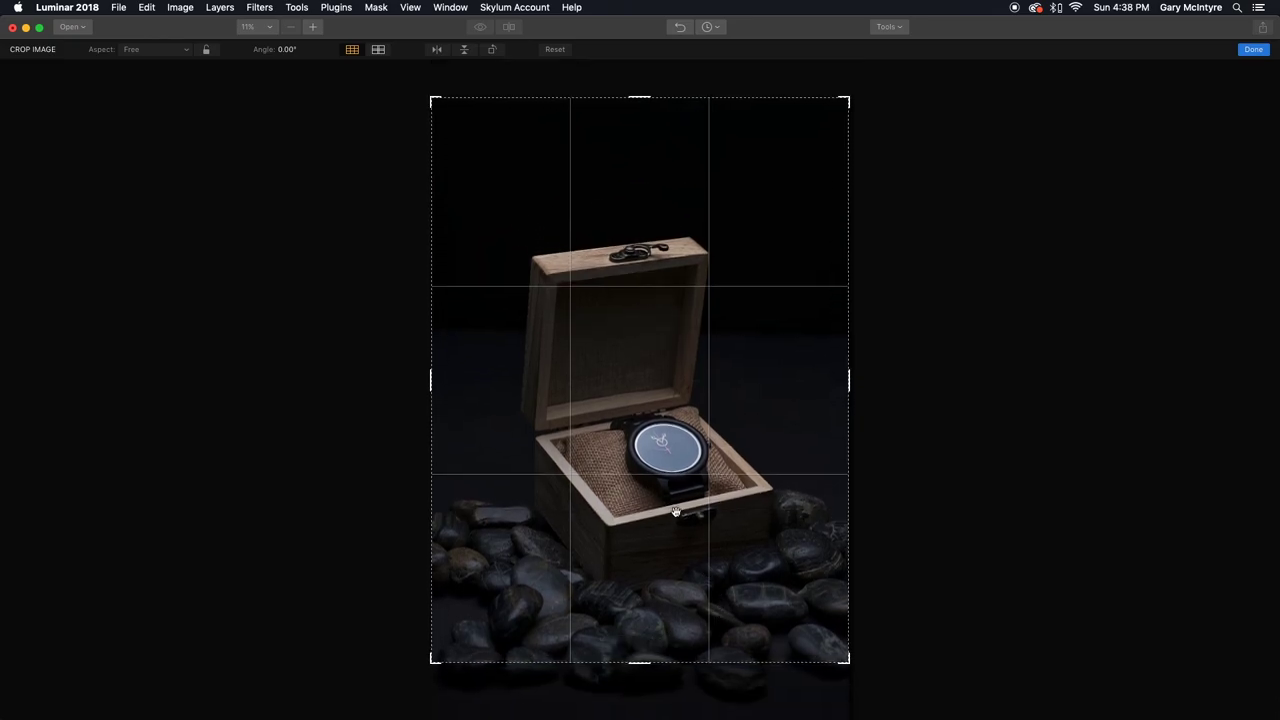
{"action": "left_click", "coordinate": [1253, 49]}
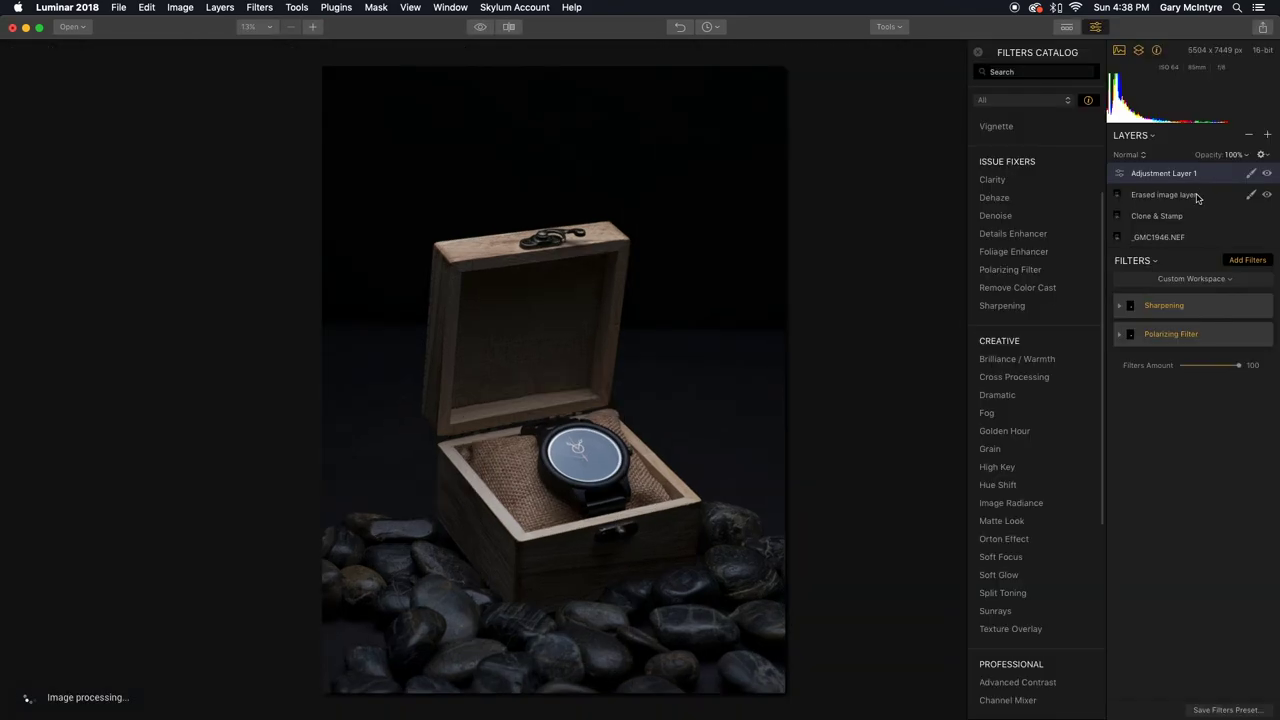
Step: Add Adjustment Layer 2 with a Structure filter at Amount 46
{"action": "left_click", "coordinate": [1268, 136]}
{"action": "left_click", "coordinate": [1243, 148]}
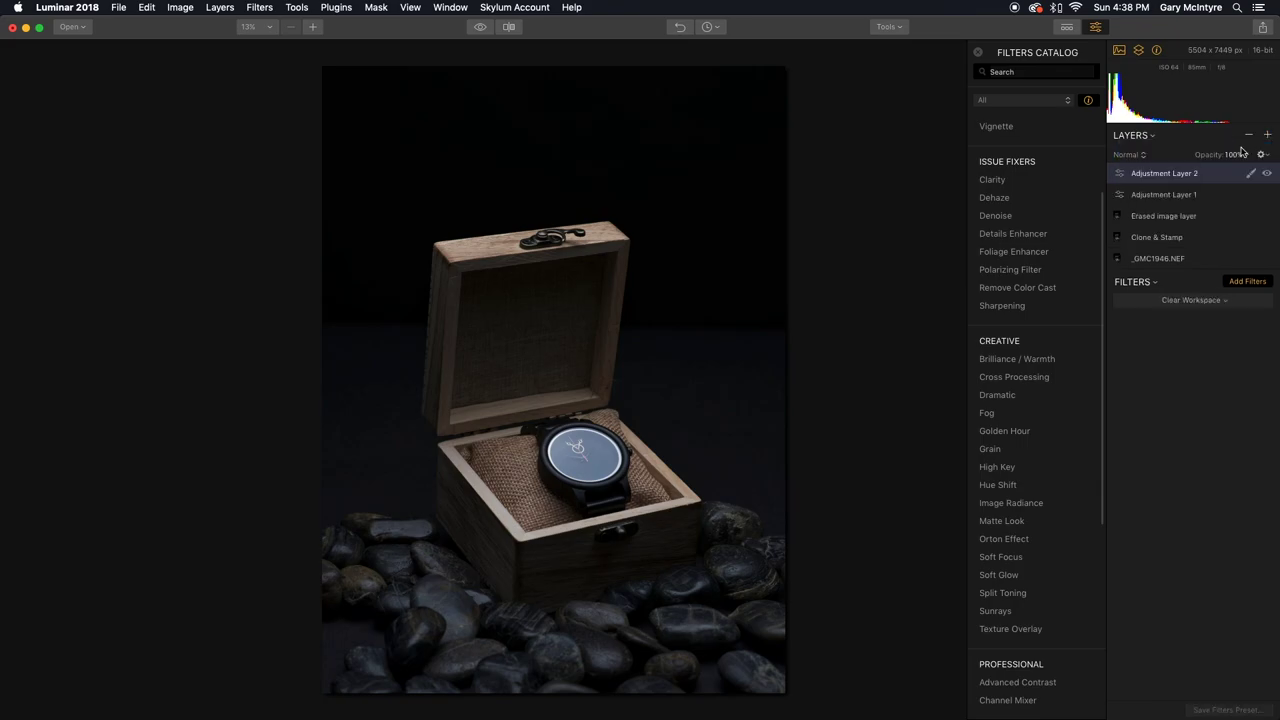
{"action": "scroll", "coordinate": [1010, 220], "scroll_direction": "up", "scroll_amount": 3}
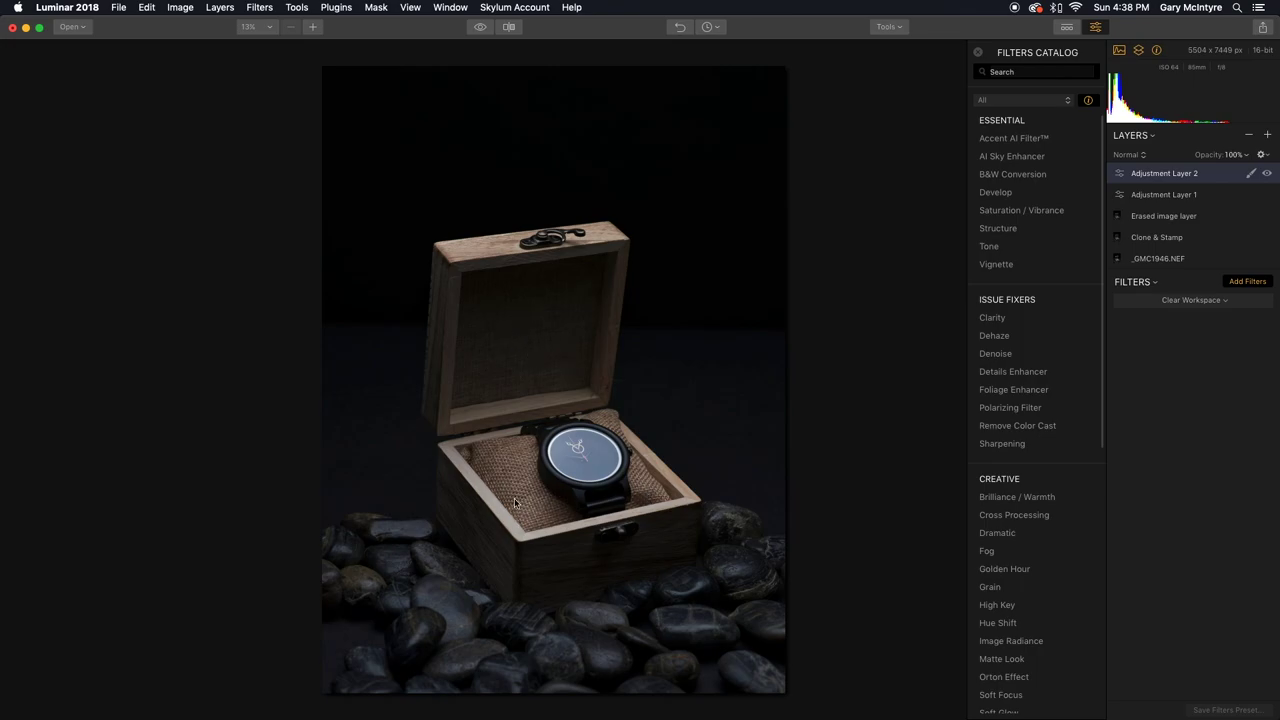
{"action": "mouse_move", "coordinate": [1015, 238]}
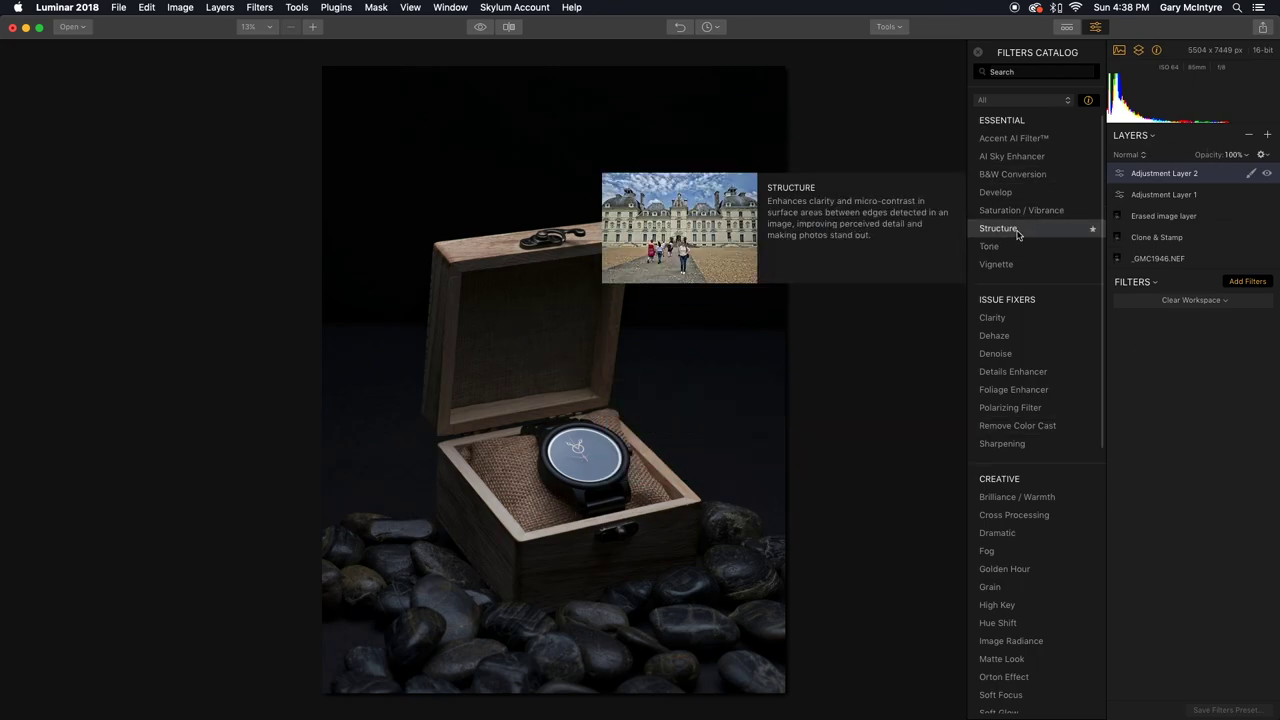
{"action": "left_click", "coordinate": [1017, 232]}
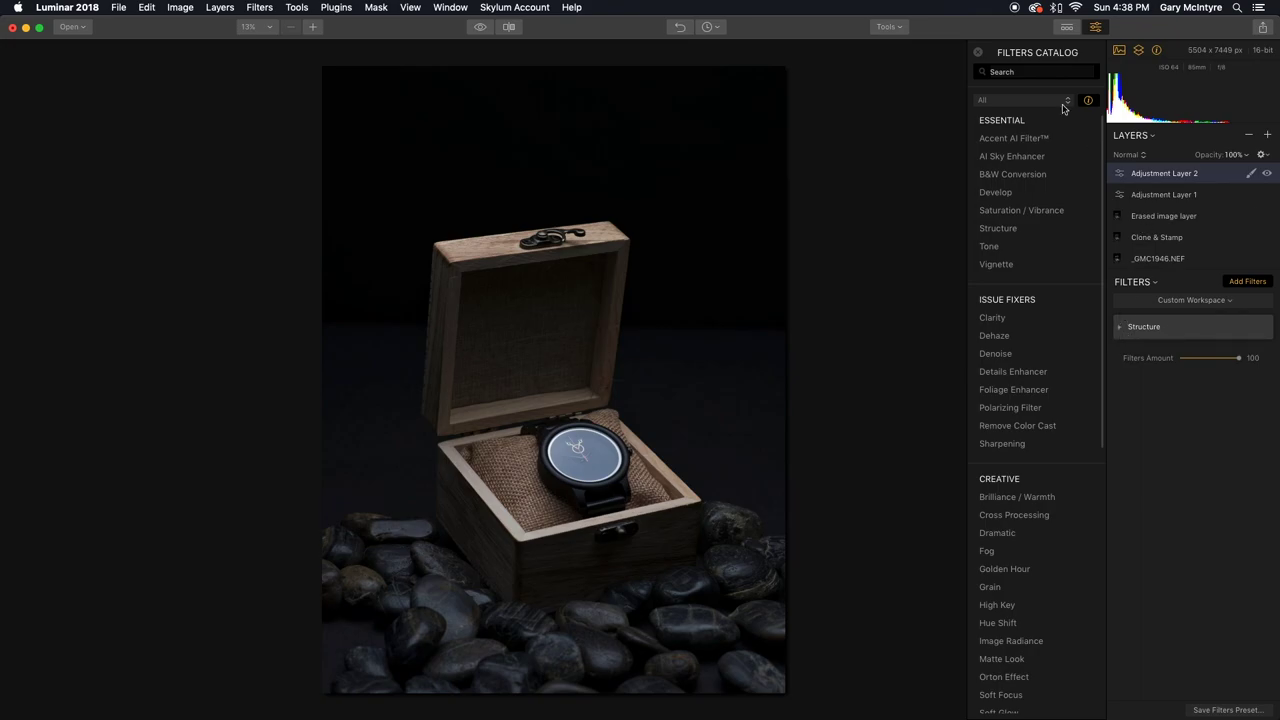
{"action": "left_click", "coordinate": [979, 54]}
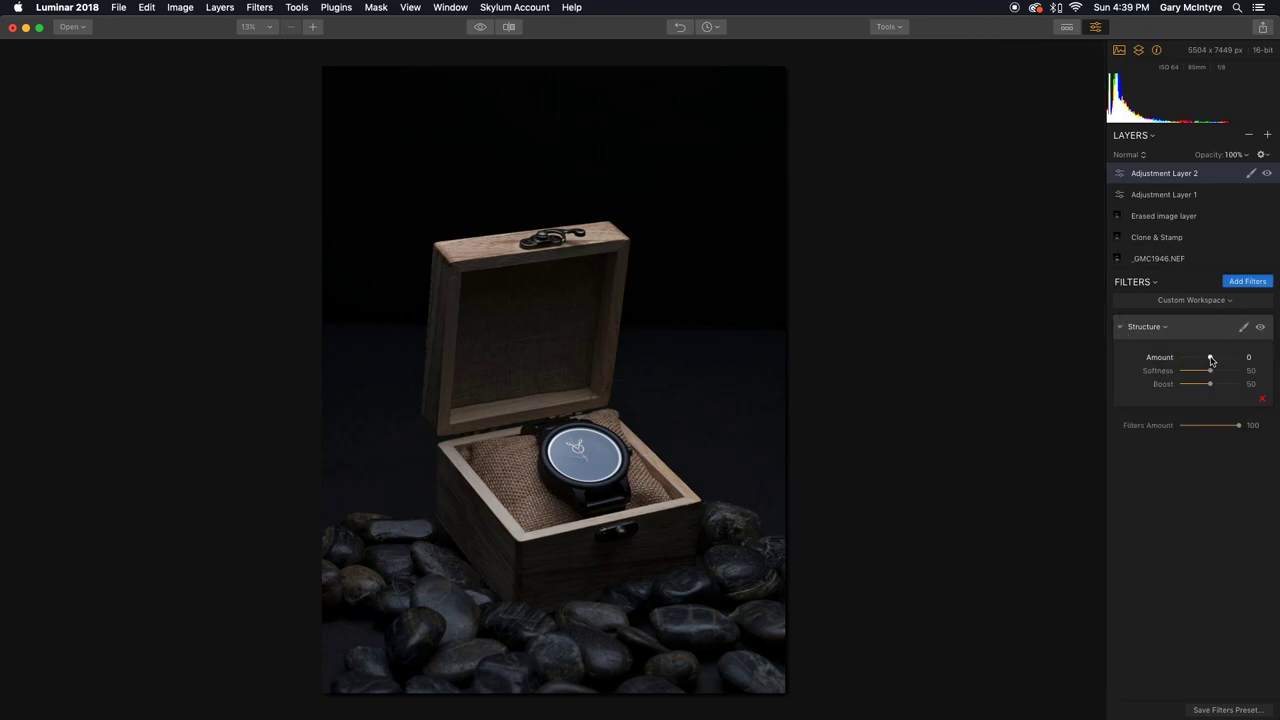
{"action": "left_click_drag", "start_coordinate": [1211, 360], "coordinate": [1214, 361]}
Step: Invert the Structure filter's mask so the effect is hidden everywhere
{"action": "left_click", "coordinate": [1165, 328]}
{"action": "mouse_move", "coordinate": [1143, 403]}
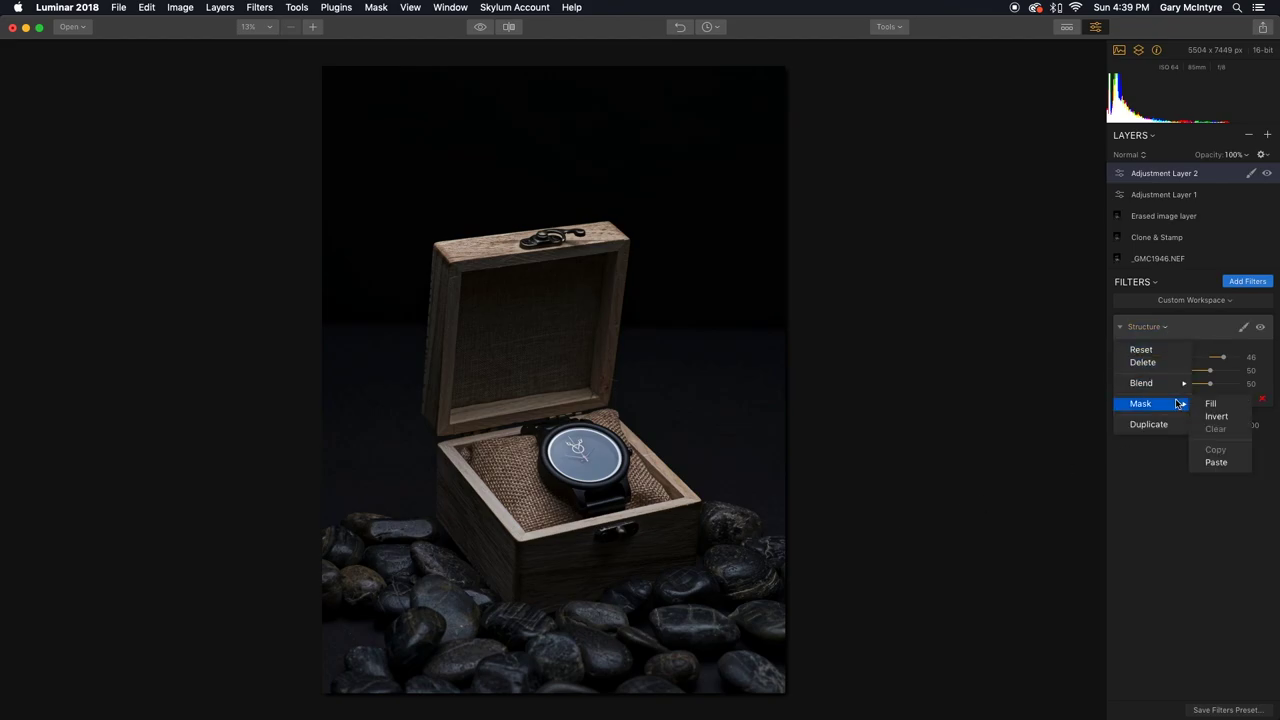
{"action": "left_click", "coordinate": [1212, 403]}
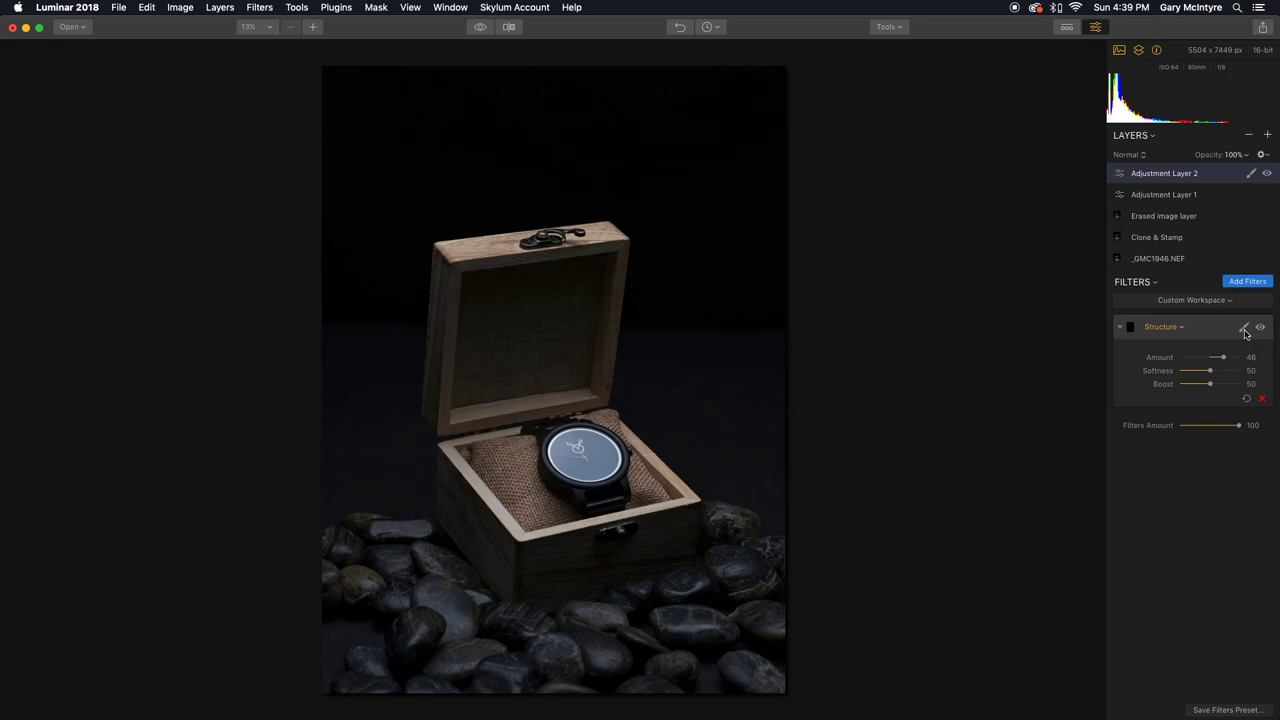
{"action": "left_click", "coordinate": [1244, 329]}
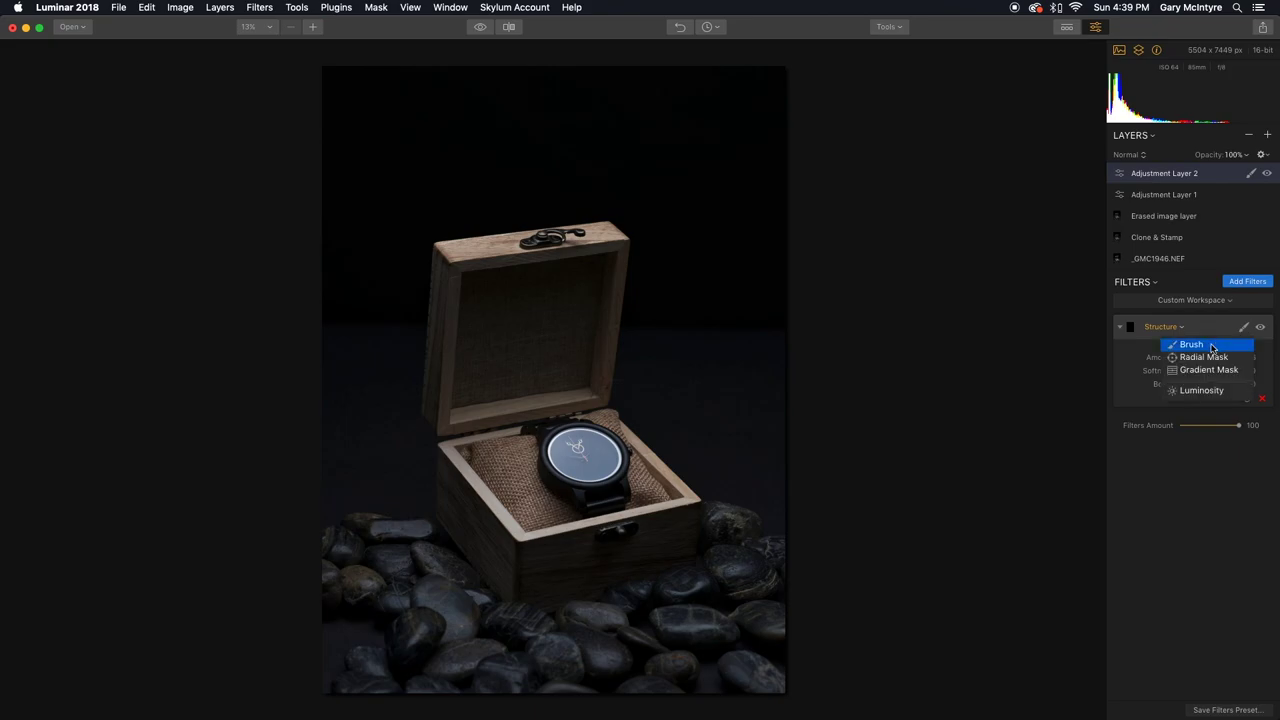
Step: Brush the Structure mask onto the foreground rocks with an enlarged brush
{"action": "left_click", "coordinate": [1212, 345]}
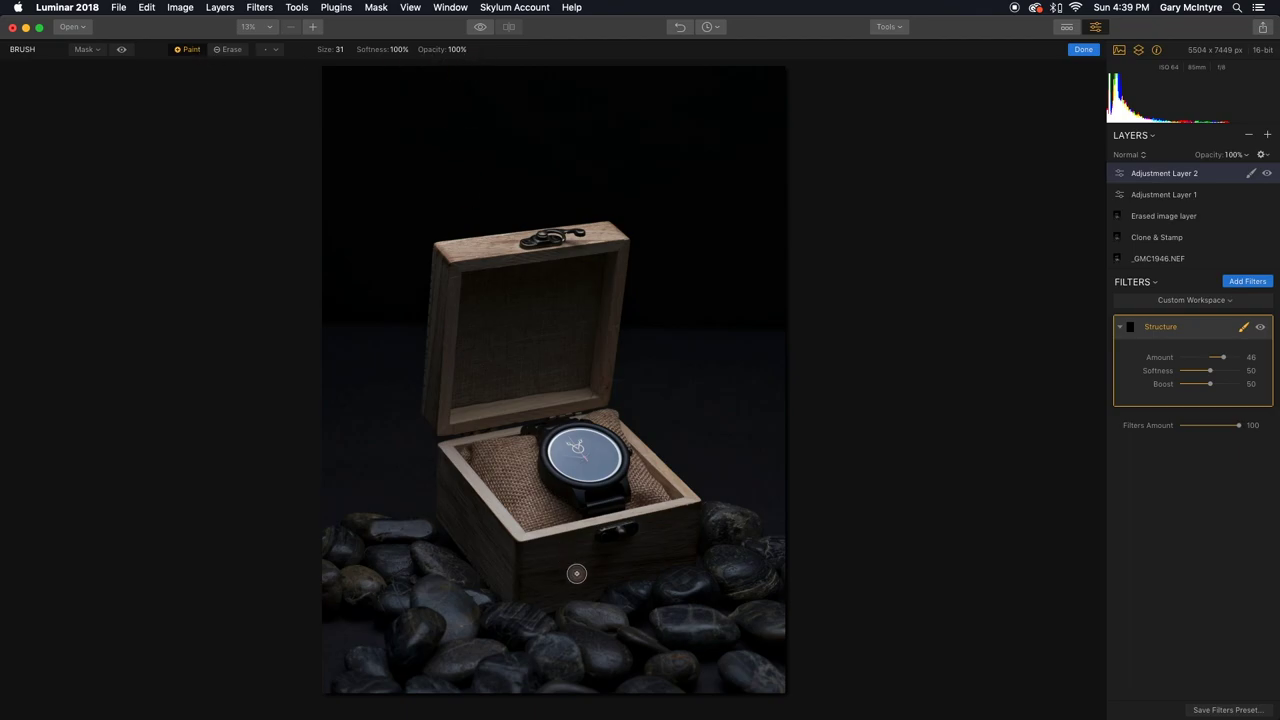
{"action": "key", "text": "bracketright"}
{"action": "key", "text": "bracketright"}
{"action": "key", "text": "bracketright"}
{"action": "key", "text": "bracketright"}
{"action": "key", "text": "bracketright"}
{"action": "key", "text": "bracketright"}
{"action": "key", "text": "bracketright"}
{"action": "key", "text": "bracketright"}
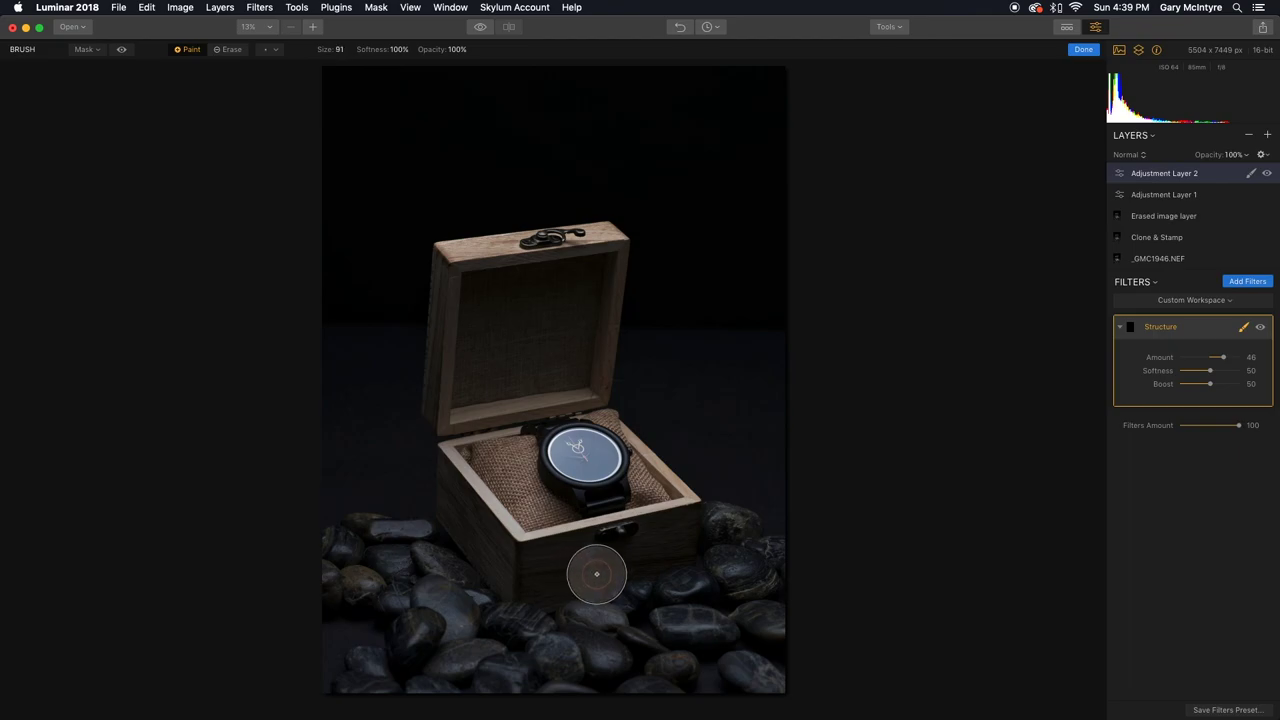
{"action": "key", "text": "bracketright"}
{"action": "key", "text": "bracketright"}
{"action": "key", "text": "bracketright"}
{"action": "mouse_move", "coordinate": [440, 585]}
{"action": "left_mouse_down"}
{"action": "mouse_move", "coordinate": [410, 555]}
{"action": "mouse_move", "coordinate": [452, 600]}
{"action": "mouse_move", "coordinate": [517, 628]}
{"action": "mouse_move", "coordinate": [596, 625]}
{"action": "mouse_move", "coordinate": [712, 582]}
{"action": "mouse_move", "coordinate": [729, 534]}
{"action": "mouse_move", "coordinate": [709, 560]}
{"action": "mouse_move", "coordinate": [537, 634]}
{"action": "mouse_move", "coordinate": [409, 551]}
{"action": "left_mouse_up"}
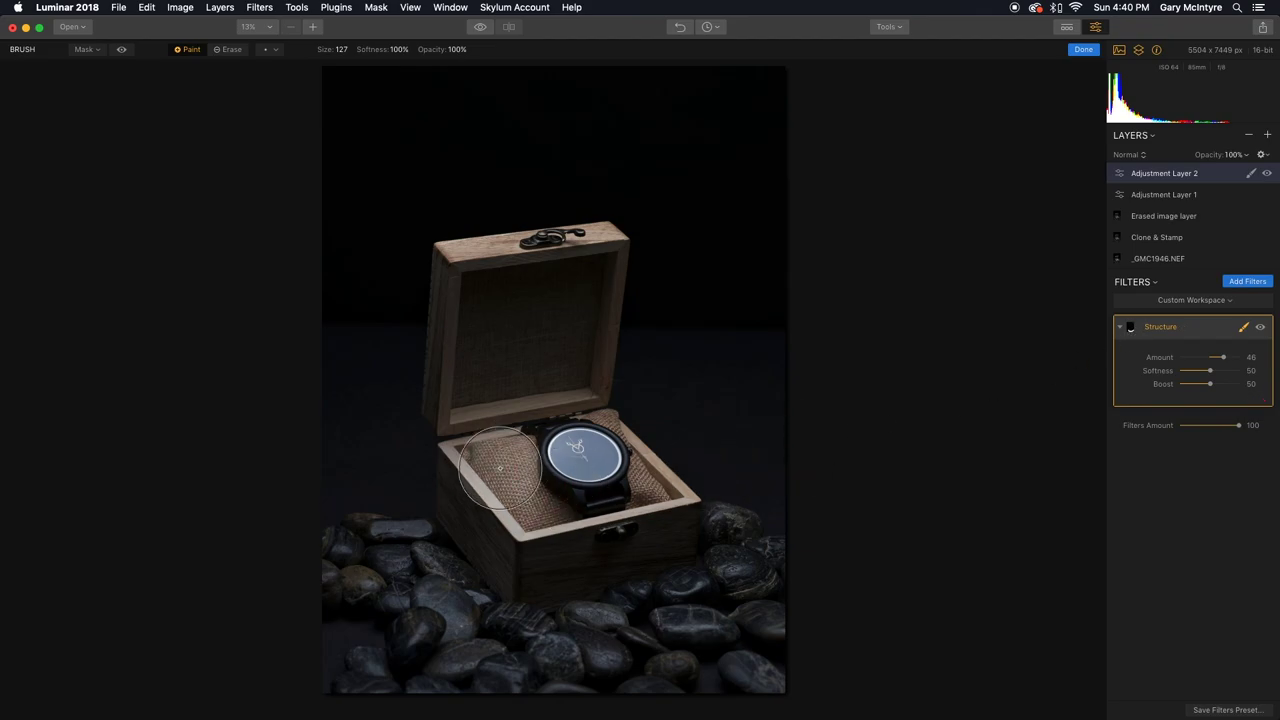
Step: Paint Structure over the burlap, box front and lid edges with a smaller brush, then show the red mask overlay
{"action": "key", "text": "bracketleft"}
{"action": "key", "text": "bracketleft"}
{"action": "key", "text": "bracketleft"}
{"action": "key", "text": "bracketleft"}
{"action": "key", "text": "bracketleft"}
{"action": "key", "text": "bracketleft"}
{"action": "key", "text": "bracketleft"}
{"action": "key", "text": "bracketleft"}
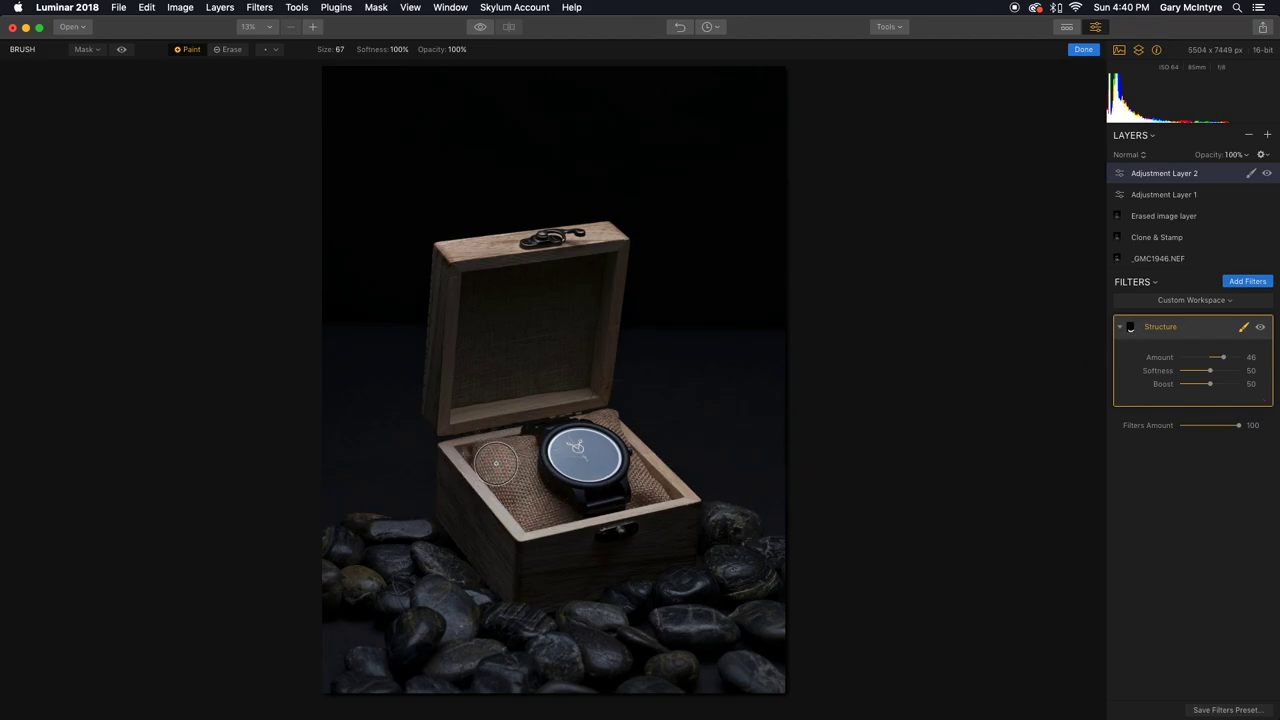
{"action": "mouse_move", "coordinate": [496, 467]}
{"action": "left_mouse_down"}
{"action": "mouse_move", "coordinate": [535, 516]}
{"action": "mouse_move", "coordinate": [523, 440]}
{"action": "mouse_move", "coordinate": [526, 499]}
{"action": "mouse_move", "coordinate": [546, 515]}
{"action": "mouse_move", "coordinate": [672, 495]}
{"action": "mouse_move", "coordinate": [647, 488]}
{"action": "mouse_move", "coordinate": [675, 477]}
{"action": "mouse_move", "coordinate": [655, 439]}
{"action": "mouse_move", "coordinate": [608, 416]}
{"action": "mouse_move", "coordinate": [633, 422]}
{"action": "mouse_move", "coordinate": [622, 423]}
{"action": "mouse_move", "coordinate": [600, 394]}
{"action": "left_mouse_up"}
{"action": "mouse_move", "coordinate": [477, 286]}
{"action": "left_mouse_down"}
{"action": "mouse_move", "coordinate": [446, 269]}
{"action": "mouse_move", "coordinate": [433, 418]}
{"action": "mouse_move", "coordinate": [448, 467]}
{"action": "mouse_move", "coordinate": [511, 557]}
{"action": "mouse_move", "coordinate": [450, 508]}
{"action": "mouse_move", "coordinate": [505, 585]}
{"action": "mouse_move", "coordinate": [583, 536]}
{"action": "mouse_move", "coordinate": [539, 545]}
{"action": "mouse_move", "coordinate": [680, 525]}
{"action": "mouse_move", "coordinate": [543, 559]}
{"action": "mouse_move", "coordinate": [684, 538]}
{"action": "mouse_move", "coordinate": [527, 588]}
{"action": "mouse_move", "coordinate": [569, 593]}
{"action": "mouse_move", "coordinate": [686, 531]}
{"action": "left_mouse_up"}
{"action": "mouse_move", "coordinate": [537, 309]}
{"action": "left_mouse_down"}
{"action": "mouse_move", "coordinate": [450, 255]}
{"action": "mouse_move", "coordinate": [613, 236]}
{"action": "mouse_move", "coordinate": [594, 363]}
{"action": "left_mouse_up"}
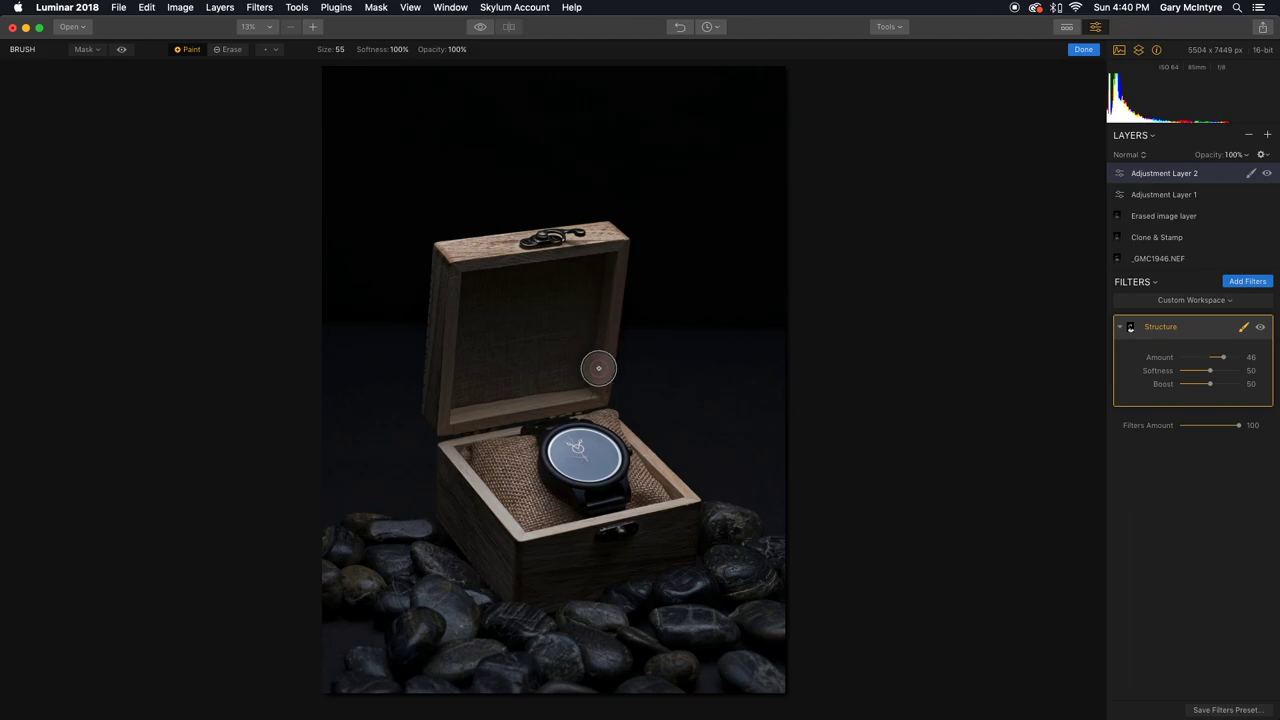
{"action": "mouse_move", "coordinate": [451, 277]}
{"action": "left_mouse_down"}
{"action": "mouse_move", "coordinate": [443, 423]}
{"action": "mouse_move", "coordinate": [574, 387]}
{"action": "mouse_move", "coordinate": [473, 418]}
{"action": "left_mouse_up"}
{"action": "left_click", "coordinate": [122, 50]}
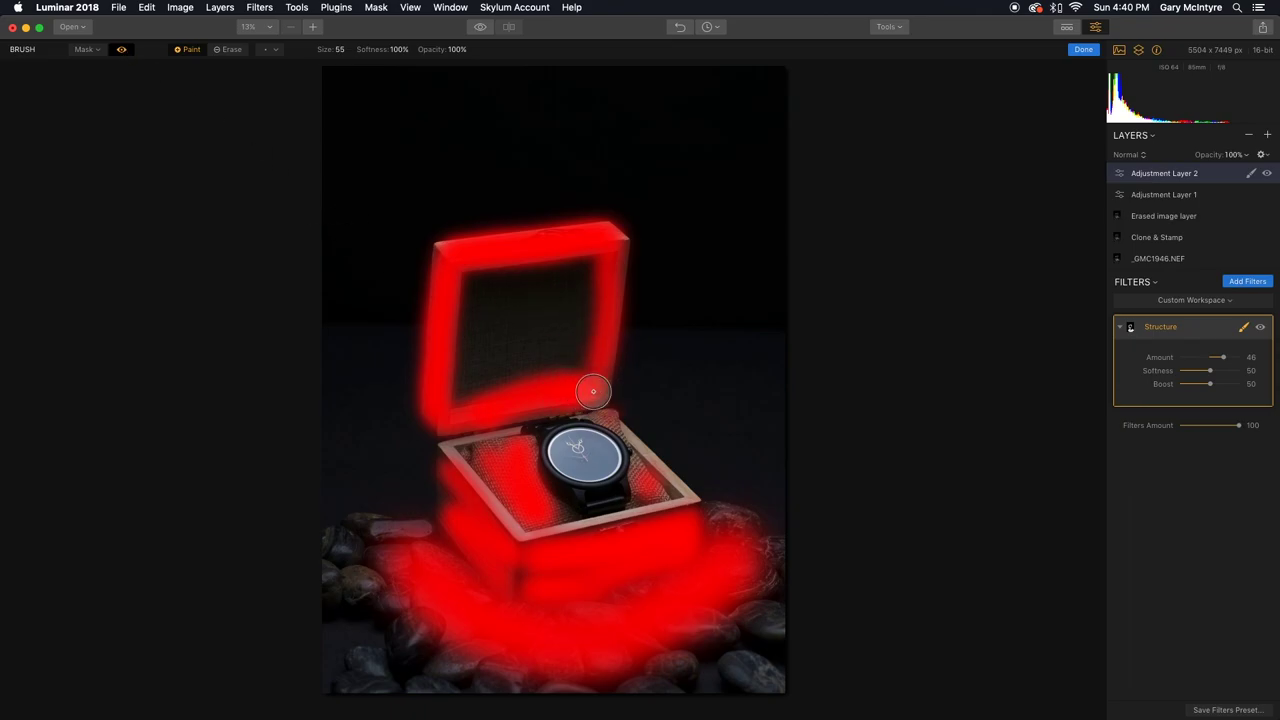
Step: Brush Structure into the box's right interior and down its front-left edge with a smaller brush
{"action": "left_click", "coordinate": [650, 482]}
{"action": "key", "text": "super+z"}
{"action": "key", "text": "bracketleft"}
{"action": "key", "text": "bracketleft"}
{"action": "key", "text": "bracketleft"}
{"action": "mouse_move", "coordinate": [640, 488]}
{"action": "left_mouse_down"}
{"action": "mouse_move", "coordinate": [662, 497]}
{"action": "mouse_move", "coordinate": [643, 468]}
{"action": "left_mouse_up"}
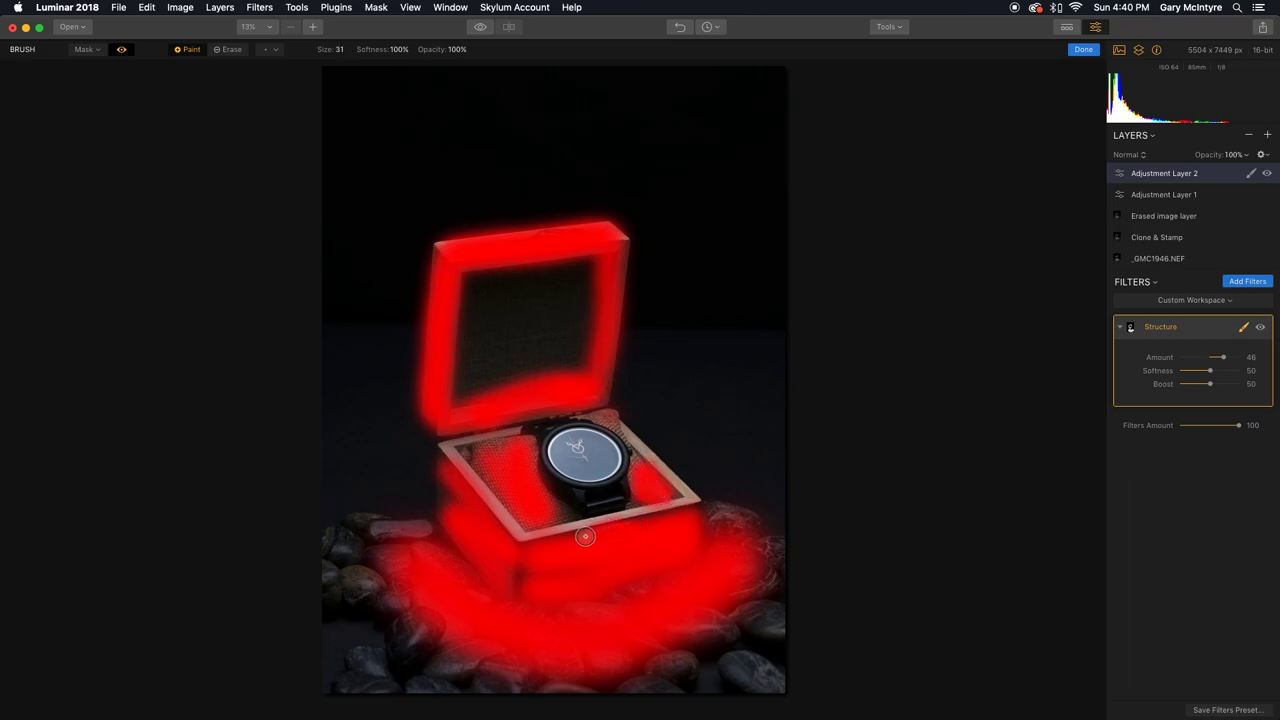
{"action": "mouse_move", "coordinate": [450, 474]}
{"action": "left_mouse_down"}
{"action": "mouse_move", "coordinate": [443, 522]}
{"action": "mouse_move", "coordinate": [450, 503]}
{"action": "left_mouse_up"}
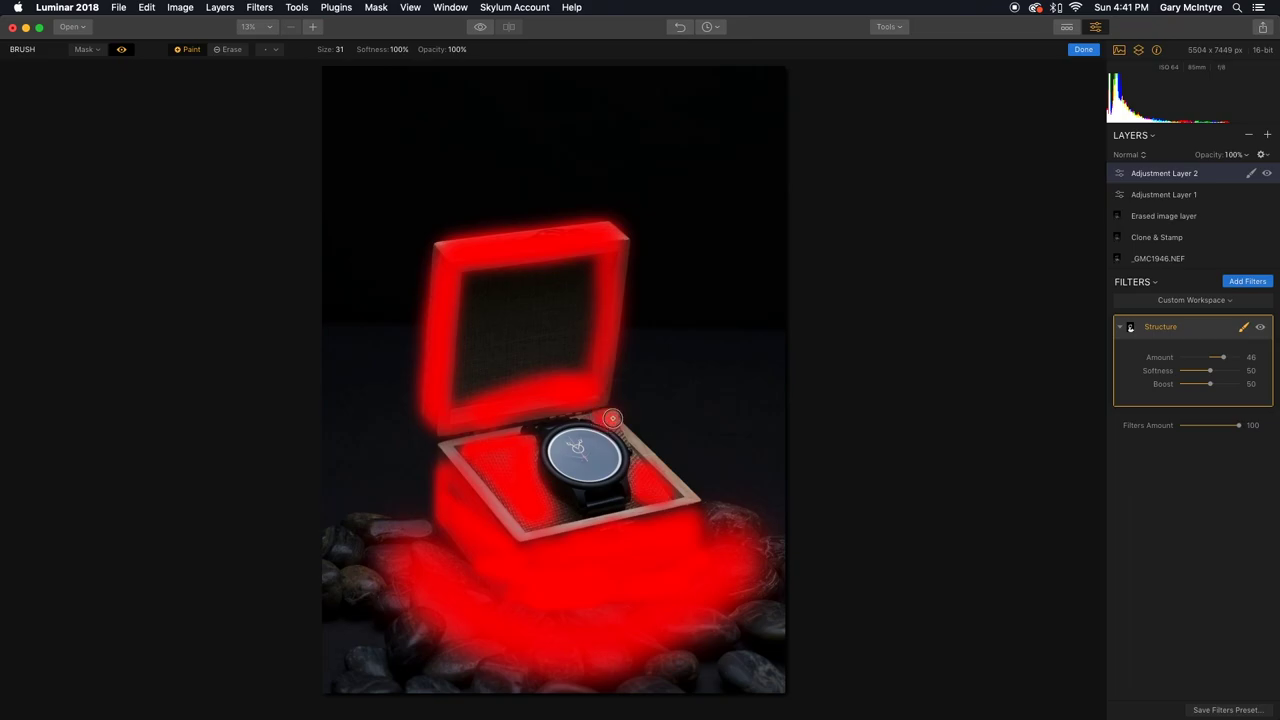
Step: Paint a 66% opacity pass inside the lid, hide the mask overlay and finish masking
{"action": "key", "text": "bracketright"}
{"action": "key", "text": "bracketright"}
{"action": "key", "text": "bracketright"}
{"action": "key", "text": "bracketright"}
{"action": "key", "text": "bracketright"}
{"action": "key", "text": "bracketright"}
{"action": "key", "text": "bracketright"}
{"action": "left_click", "coordinate": [456, 49]}
{"action": "left_click_drag", "start_coordinate": [458, 69], "coordinate": [437, 68]}
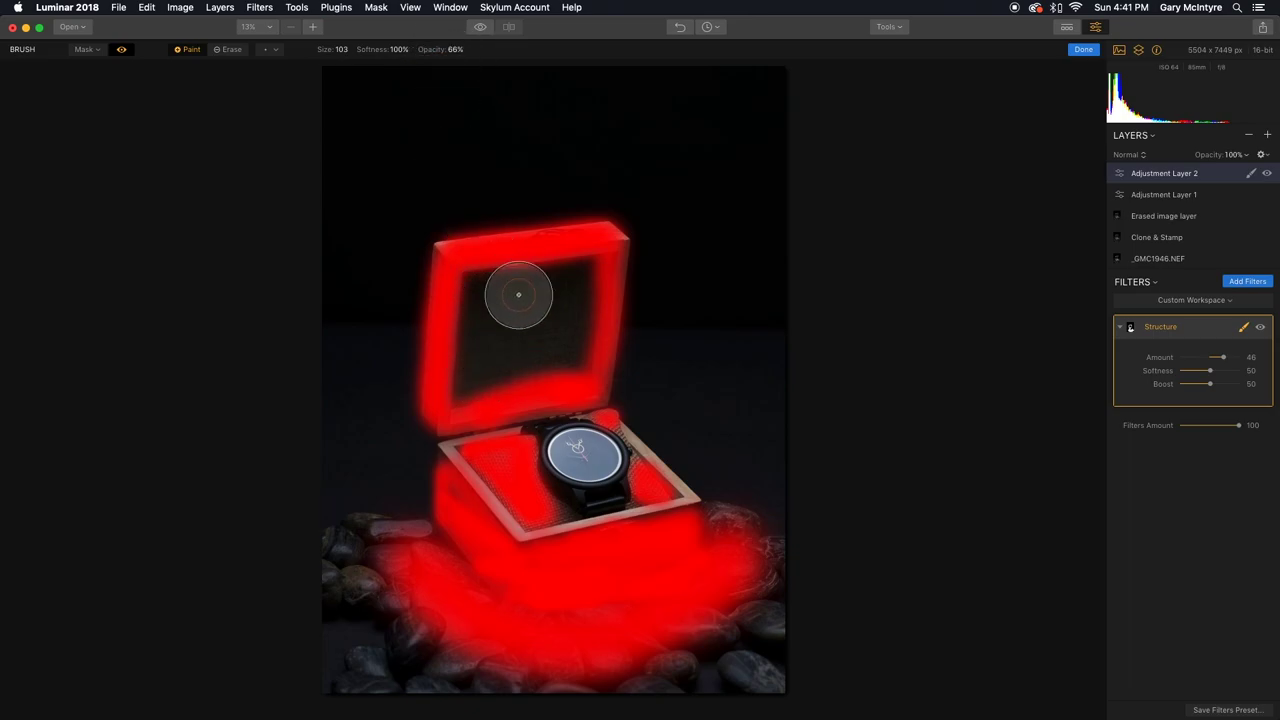
{"action": "mouse_move", "coordinate": [573, 282]}
{"action": "left_mouse_down"}
{"action": "mouse_move", "coordinate": [562, 366]}
{"action": "mouse_move", "coordinate": [552, 288]}
{"action": "mouse_move", "coordinate": [522, 375]}
{"action": "mouse_move", "coordinate": [512, 285]}
{"action": "mouse_move", "coordinate": [496, 384]}
{"action": "mouse_move", "coordinate": [492, 287]}
{"action": "mouse_move", "coordinate": [457, 391]}
{"action": "left_mouse_up"}
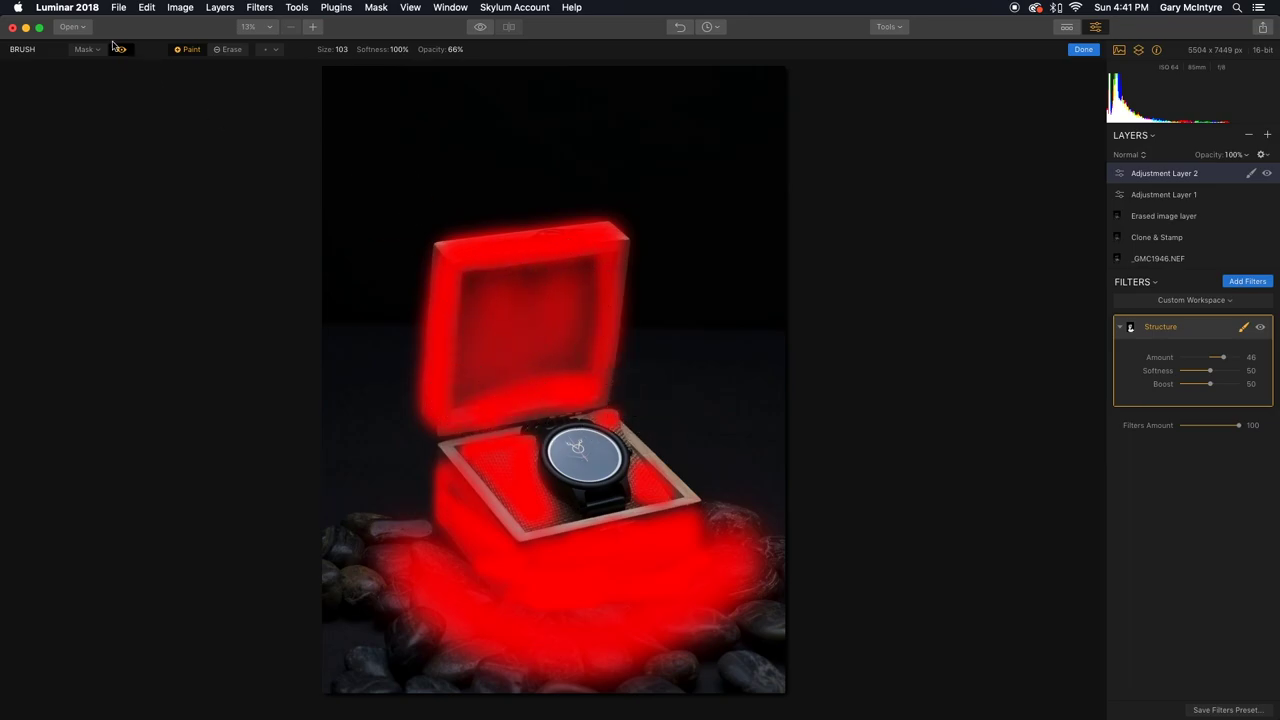
{"action": "left_click", "coordinate": [121, 49]}
{"action": "left_click", "coordinate": [1138, 329]}
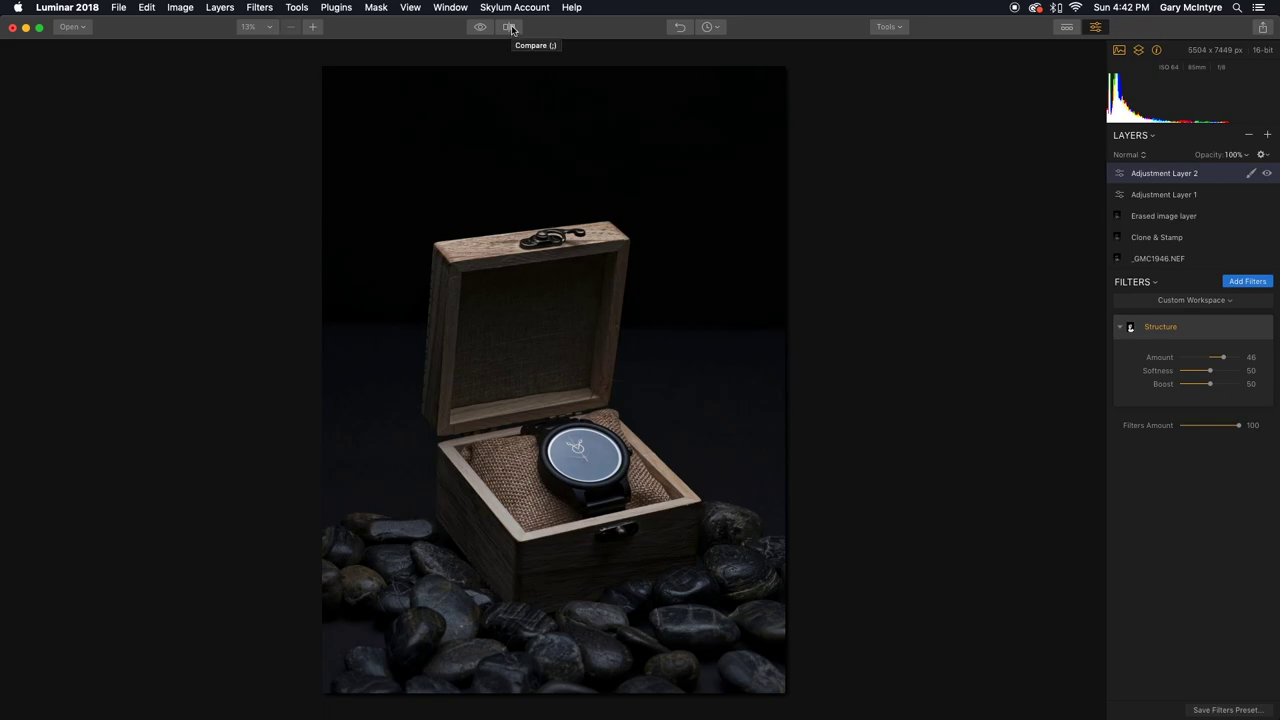
{"action": "left_click", "coordinate": [511, 29]}
{"action": "left_click_drag", "start_coordinate": [721, 168], "coordinate": [373, 157]}
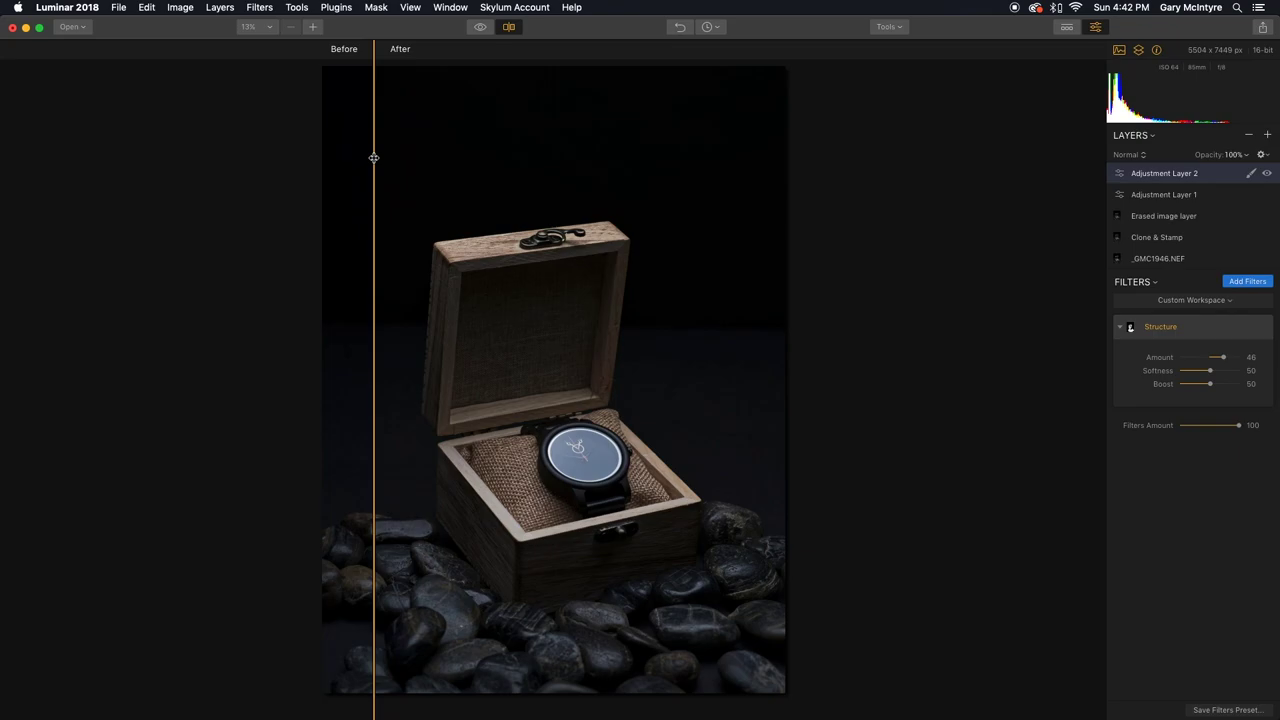
{"action": "left_click", "coordinate": [509, 27]}
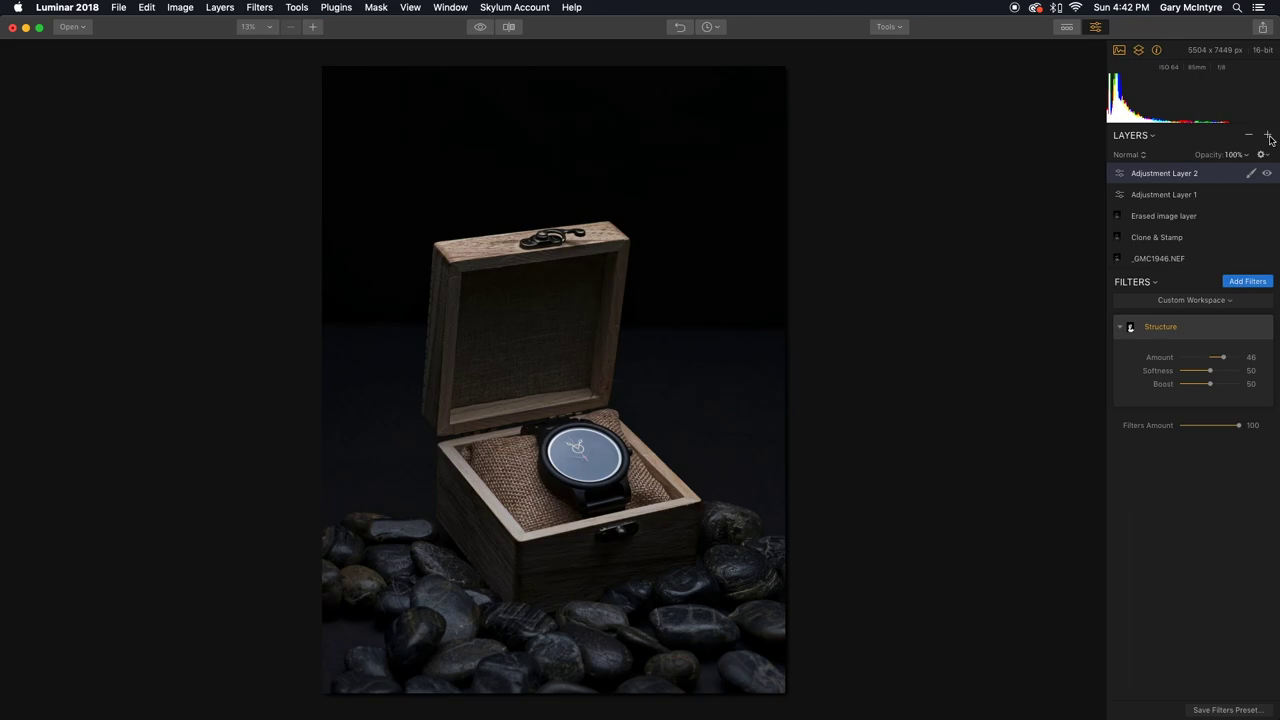
Step: Add Adjustment Layer 3 with a Vignette filter at Amount around -76
{"action": "left_click", "coordinate": [1270, 139]}
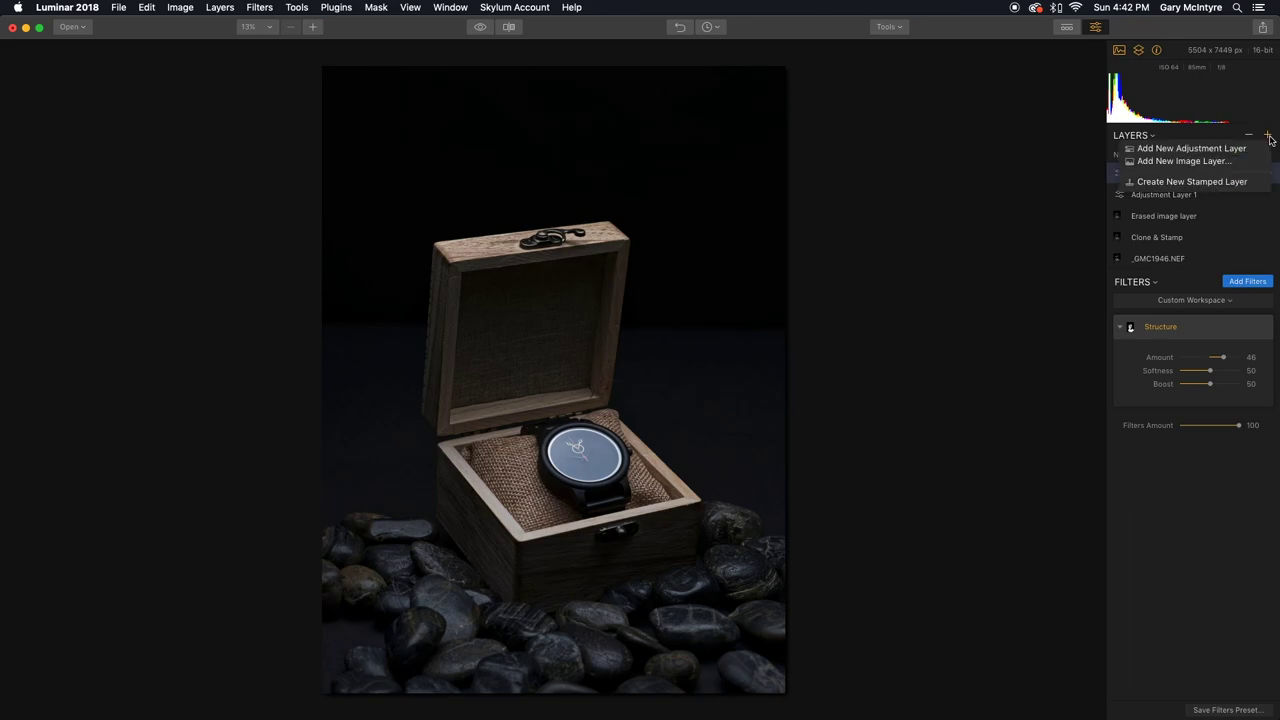
{"action": "left_click", "coordinate": [1246, 149]}
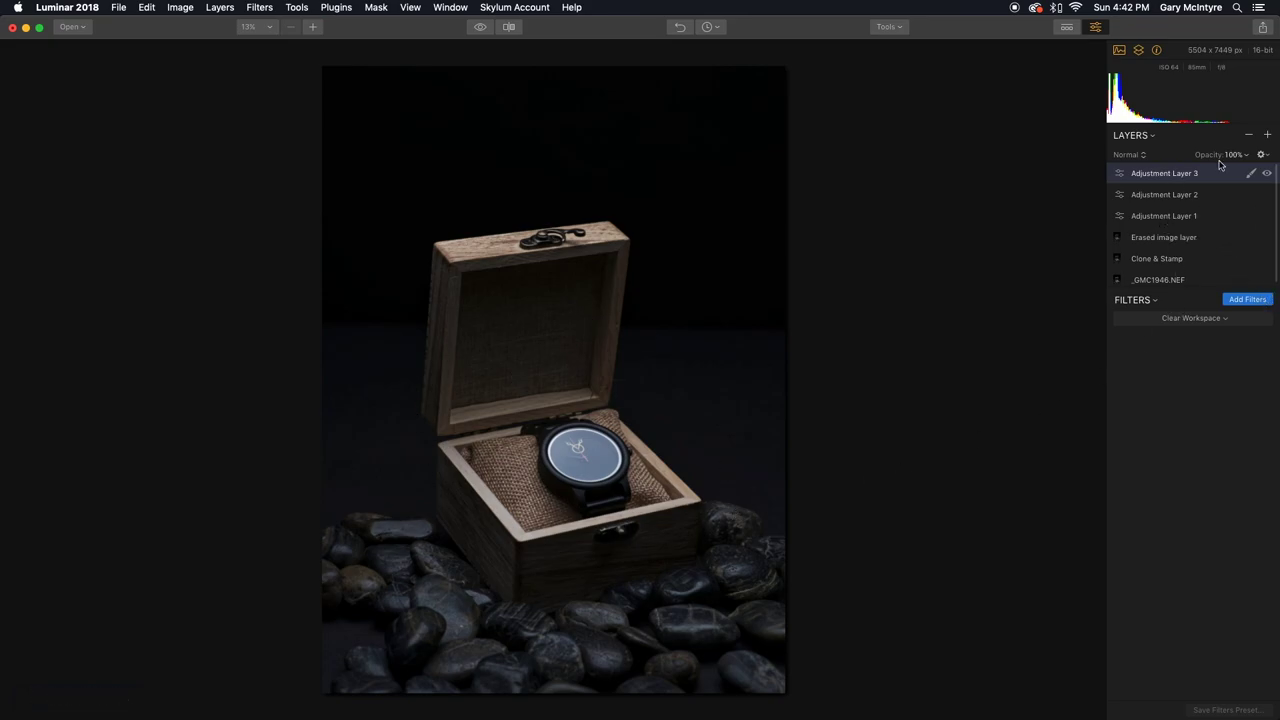
{"action": "left_click", "coordinate": [1248, 300]}
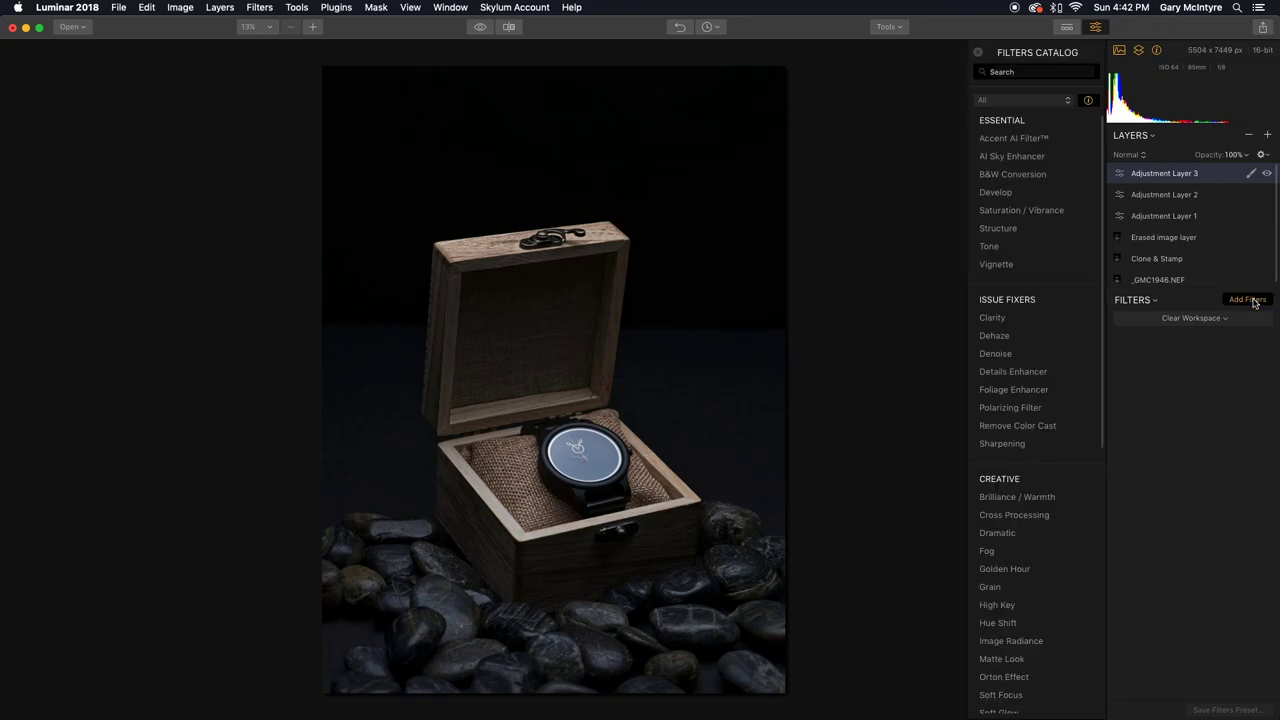
{"action": "left_click", "coordinate": [1030, 268]}
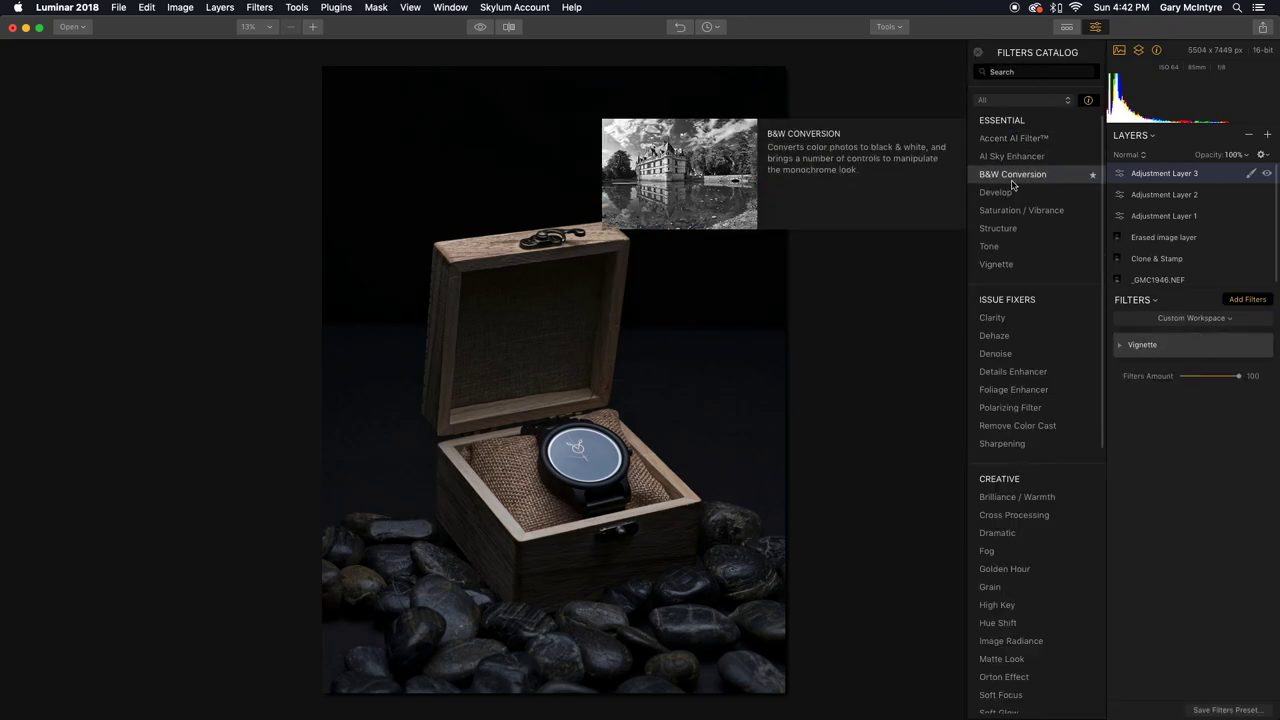
{"action": "mouse_move", "coordinate": [1064, 182]}
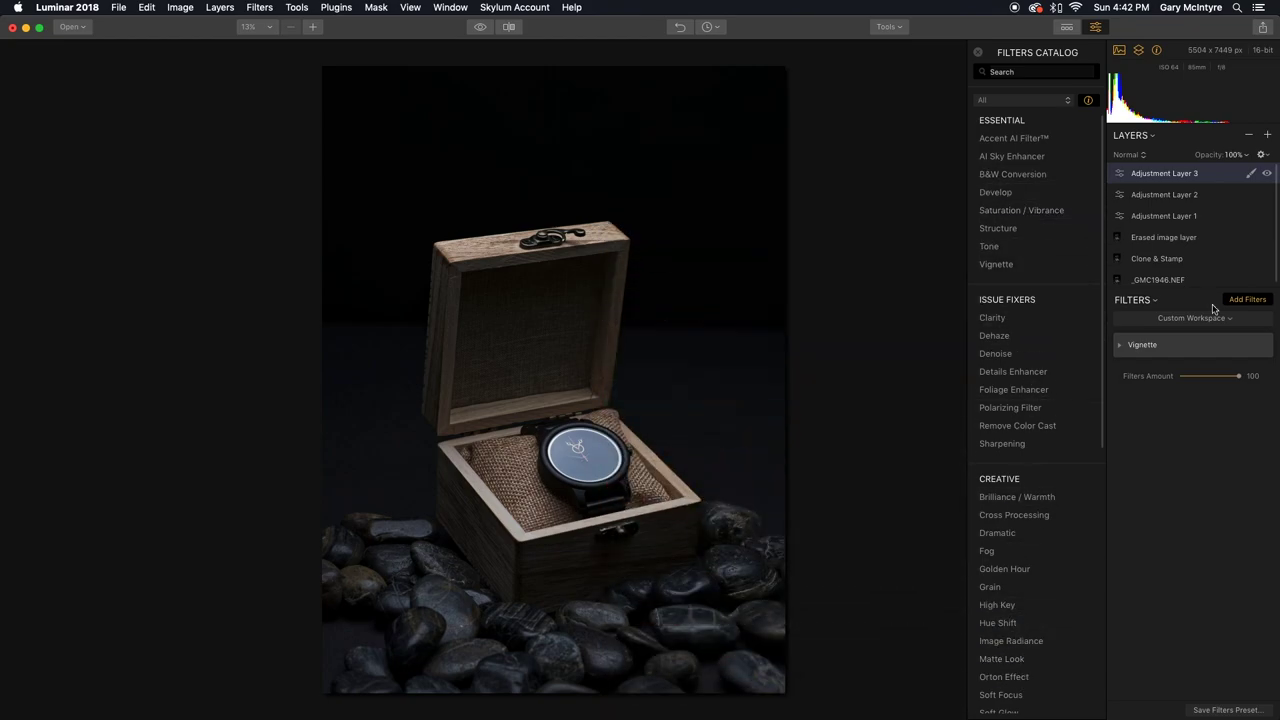
{"action": "left_click", "coordinate": [1122, 345]}
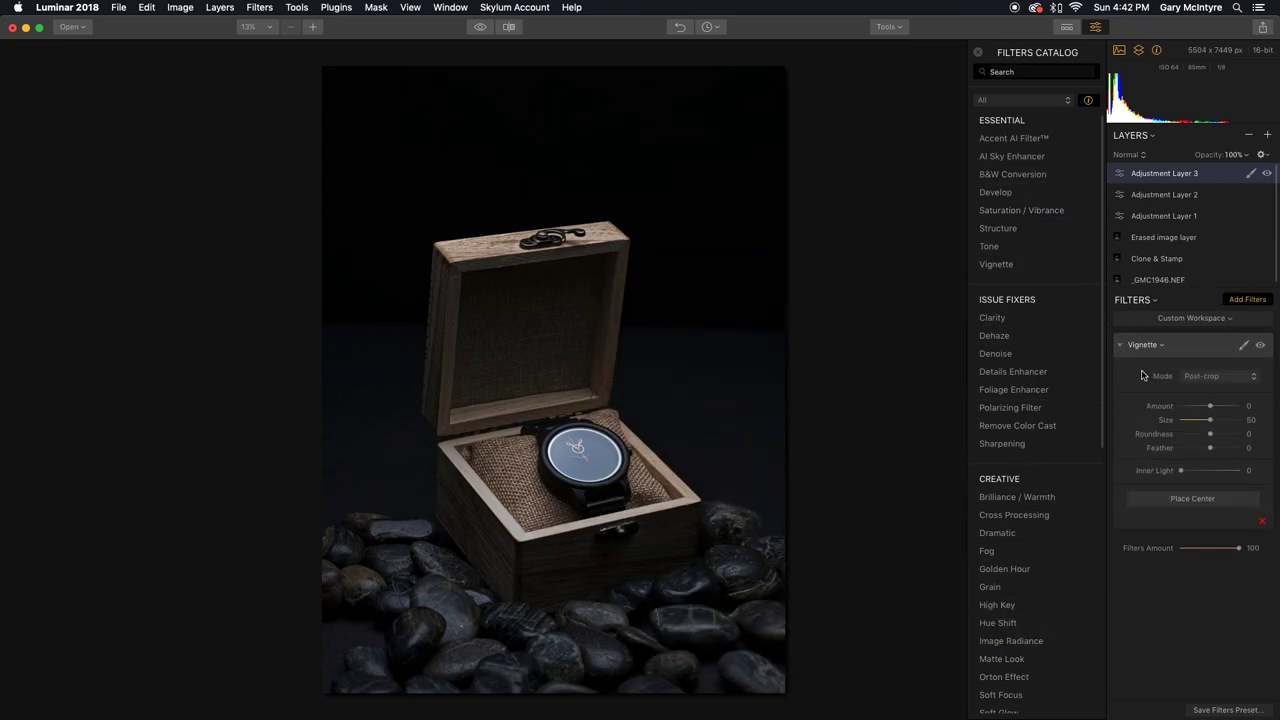
{"action": "left_click_drag", "start_coordinate": [1210, 406], "coordinate": [1185, 407]}
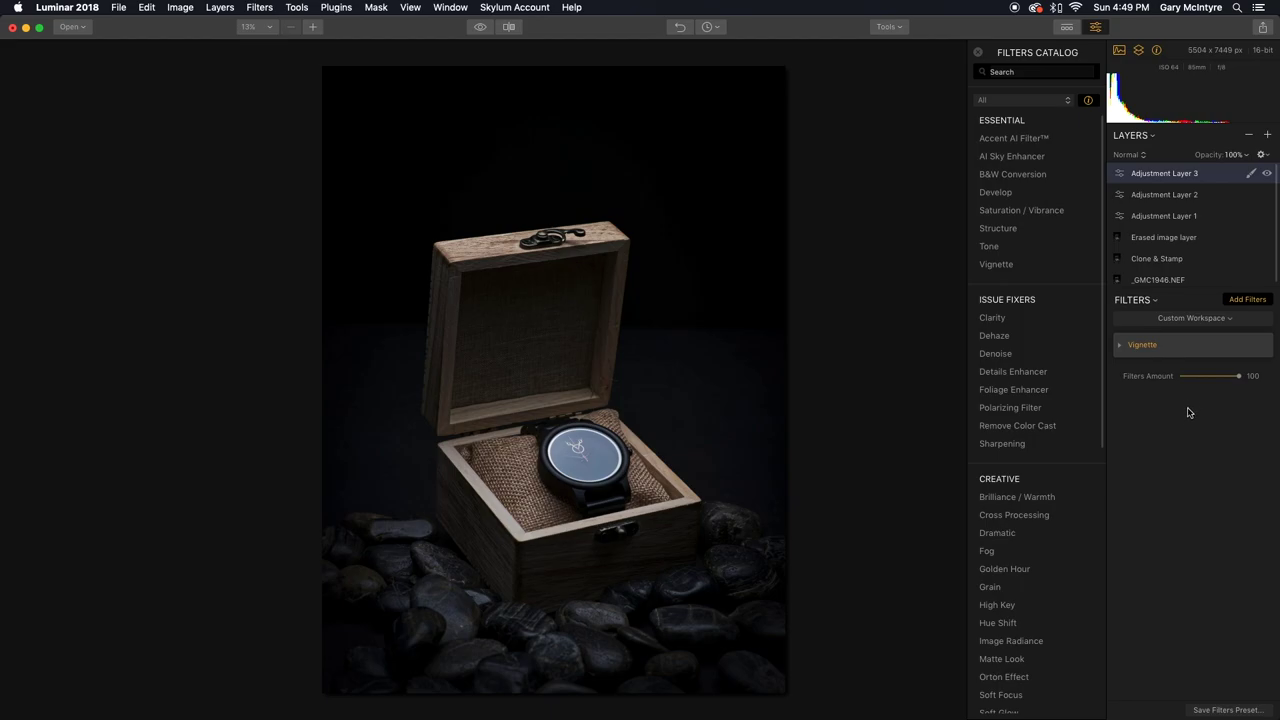
Step: Give Adjustment Layer 4 a Develop filter with Exposure lowered to -0.61
{"action": "left_click", "coordinate": [1268, 135]}
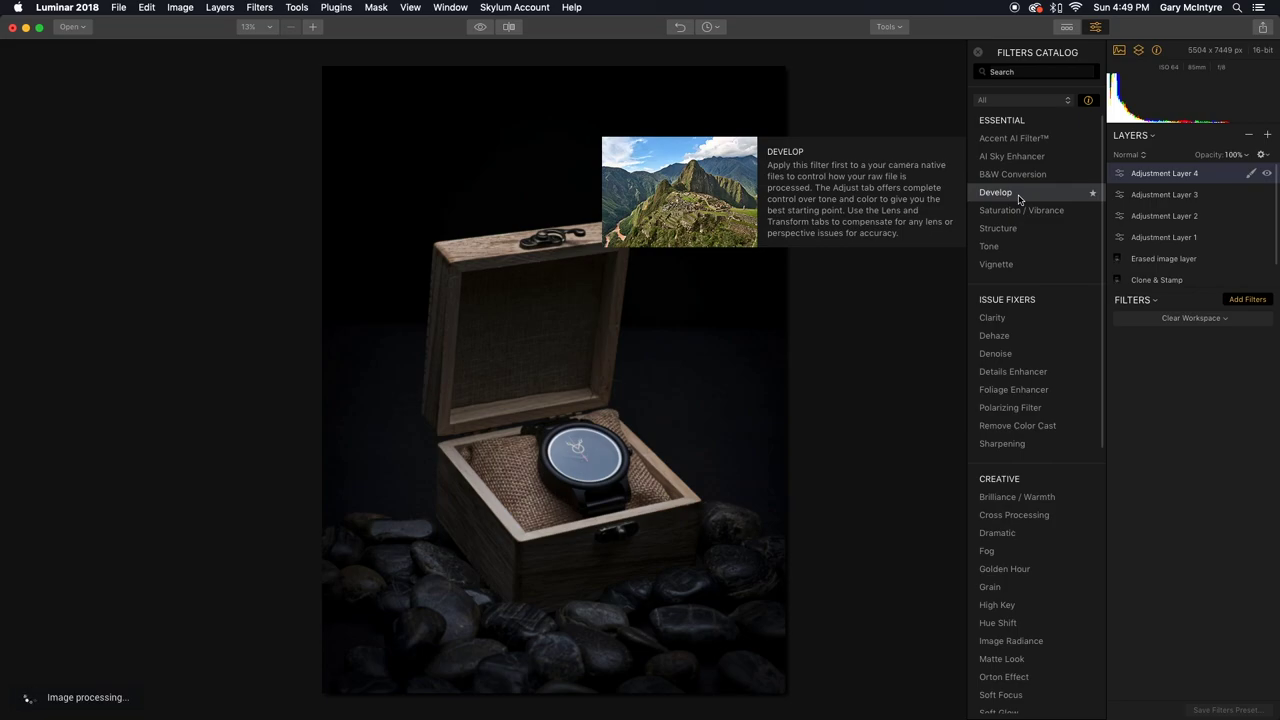
{"action": "left_click", "coordinate": [1018, 194]}
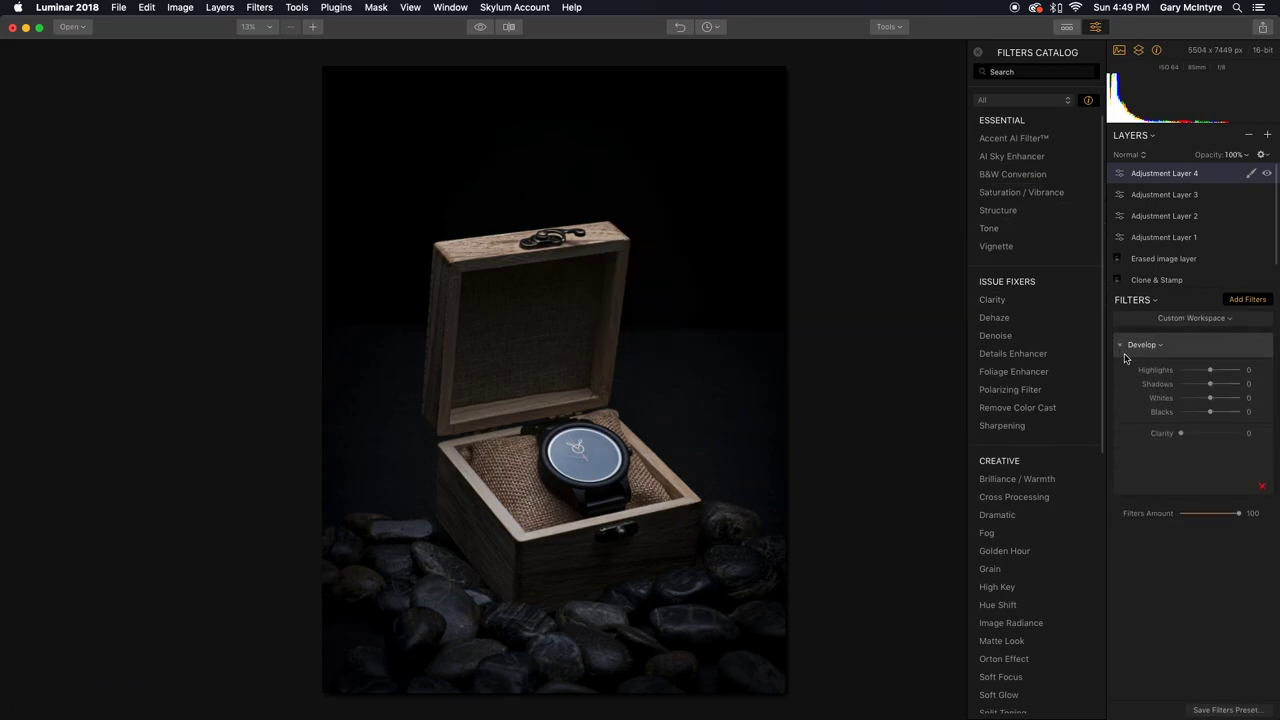
{"action": "left_click_drag", "start_coordinate": [1211, 428], "coordinate": [1207, 428]}
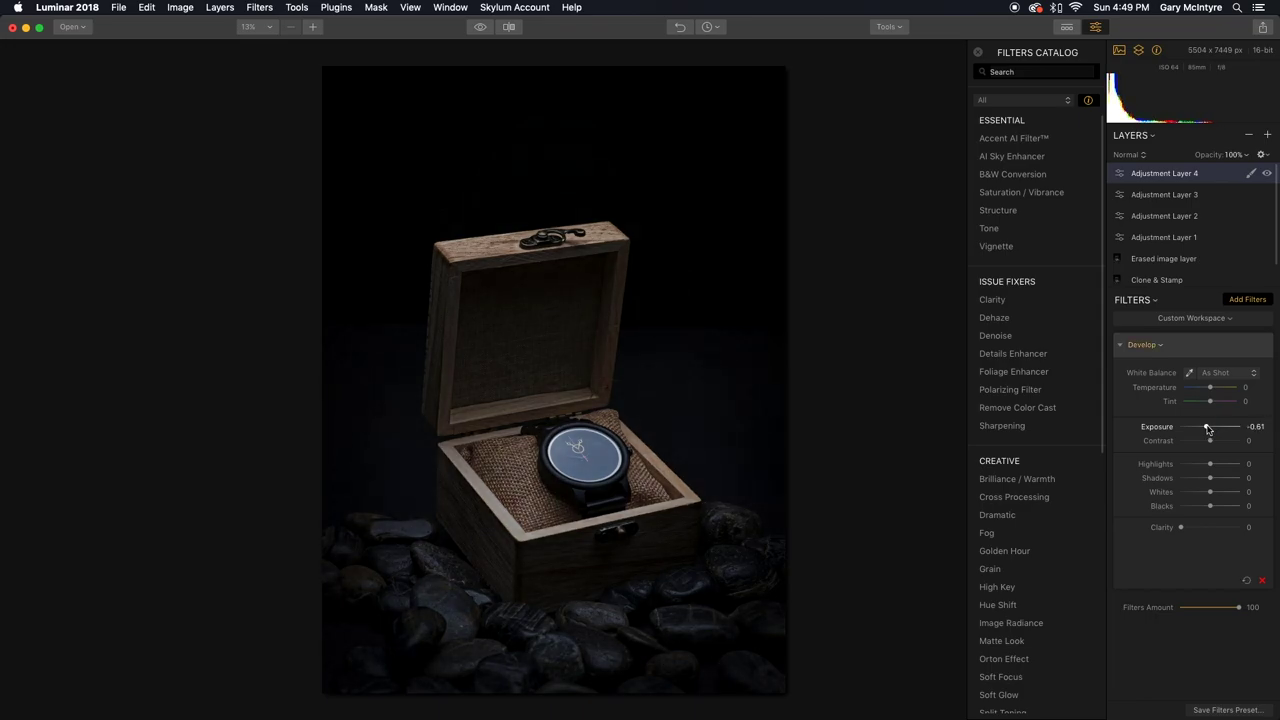
{"action": "left_click", "coordinate": [1121, 348]}
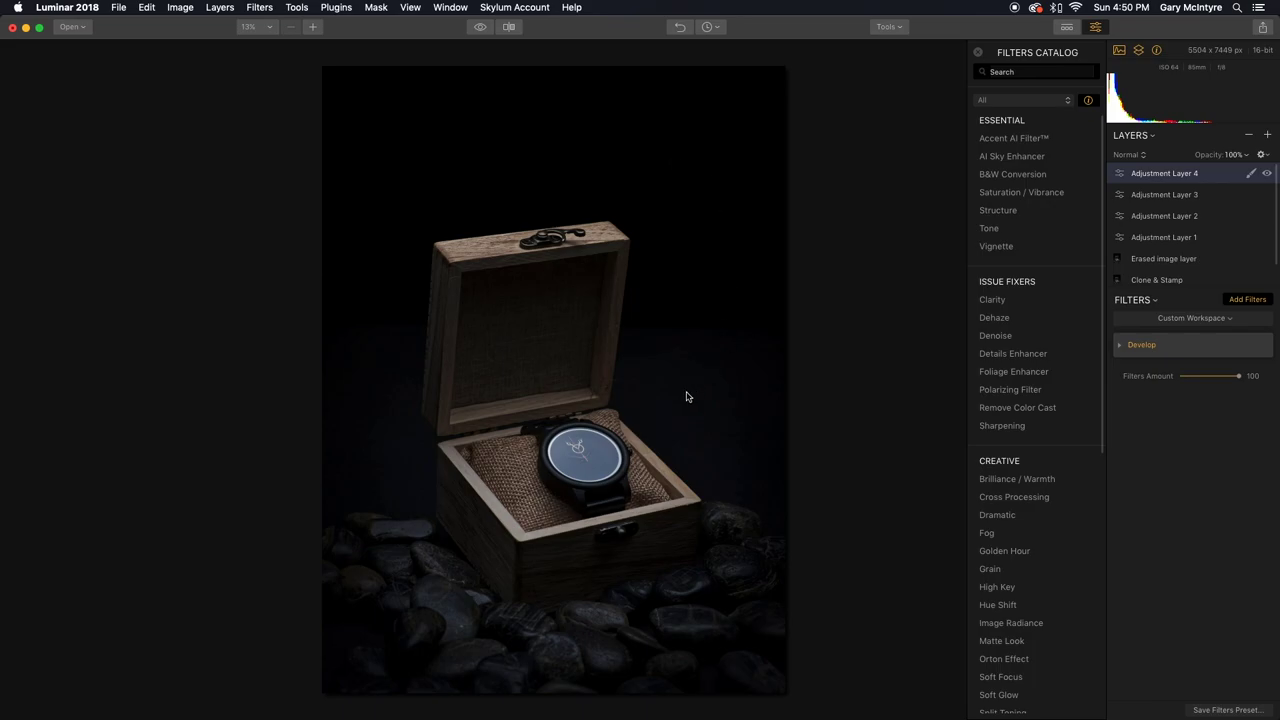
Step: Brush Adjustment Layer 4's mask over the box lid and foreground stones
{"action": "left_click", "coordinate": [1251, 175]}
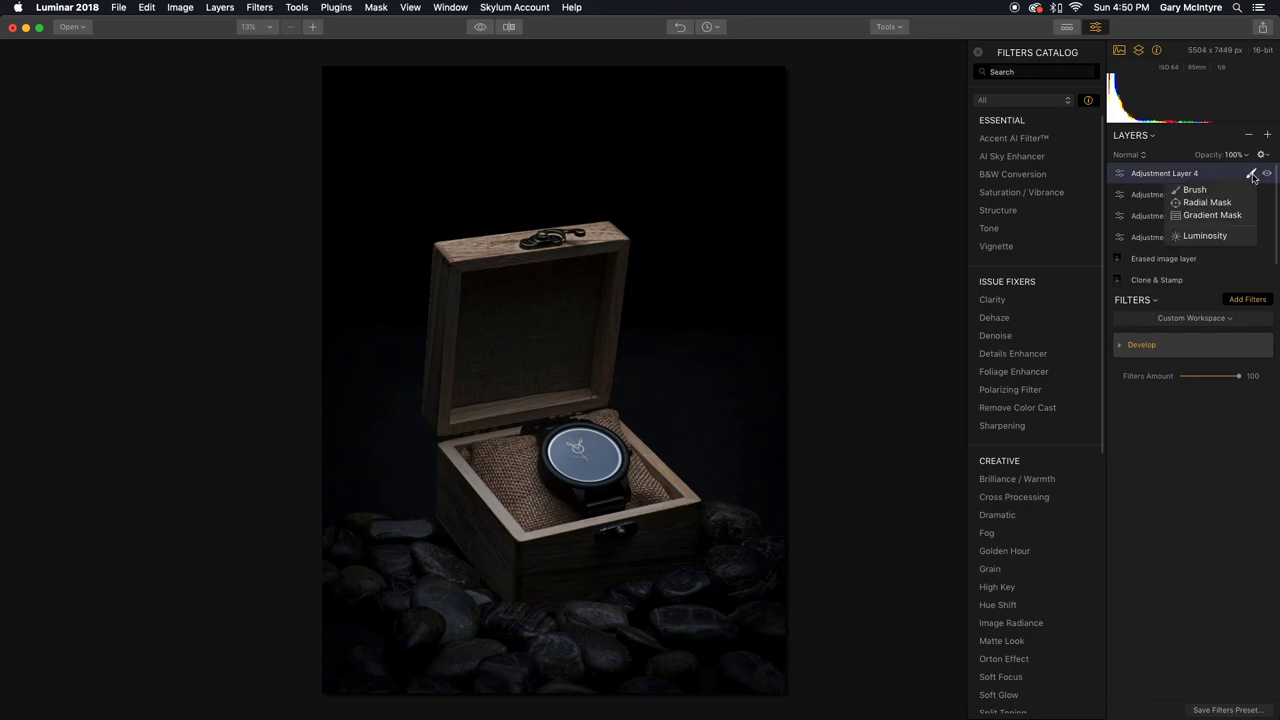
{"action": "left_click", "coordinate": [1197, 190]}
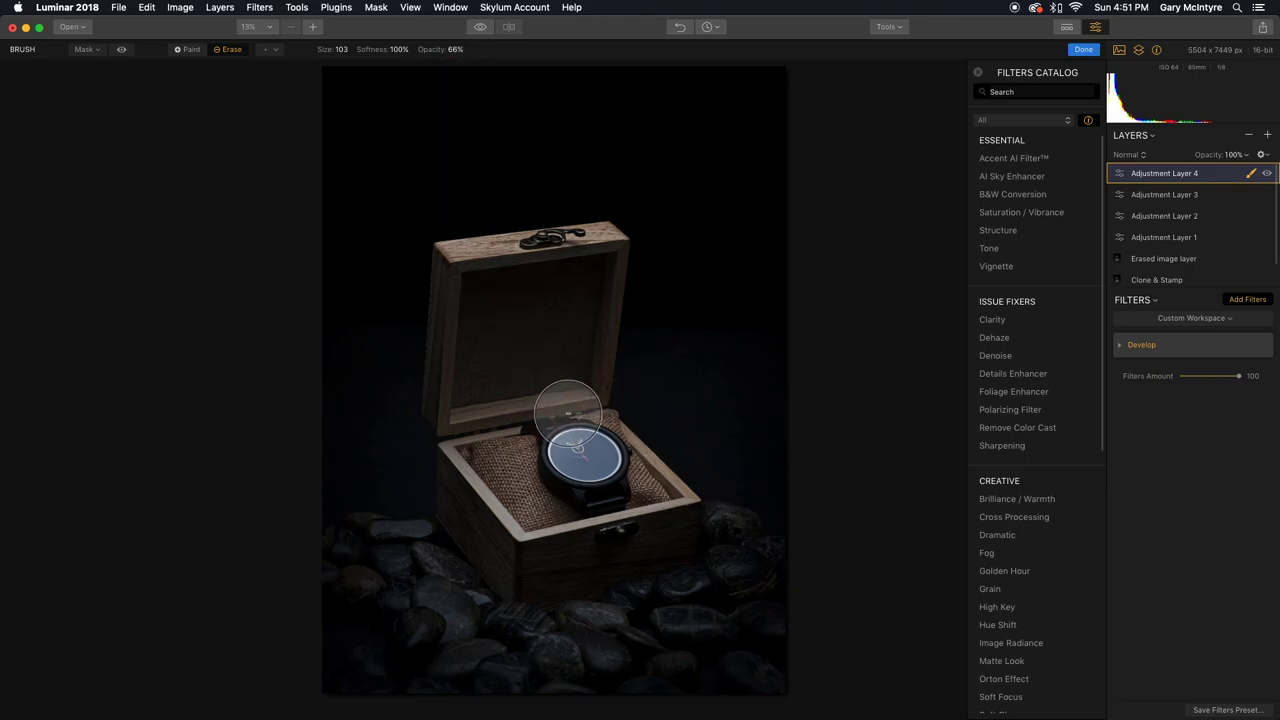
{"action": "mouse_move", "coordinate": [543, 286]}
{"action": "left_mouse_down"}
{"action": "mouse_move", "coordinate": [482, 284]}
{"action": "mouse_move", "coordinate": [583, 268]}
{"action": "mouse_move", "coordinate": [565, 387]}
{"action": "mouse_move", "coordinate": [562, 301]}
{"action": "mouse_move", "coordinate": [553, 293]}
{"action": "mouse_move", "coordinate": [525, 381]}
{"action": "mouse_move", "coordinate": [512, 275]}
{"action": "mouse_move", "coordinate": [484, 365]}
{"action": "mouse_move", "coordinate": [478, 280]}
{"action": "mouse_move", "coordinate": [476, 457]}
{"action": "mouse_move", "coordinate": [523, 492]}
{"action": "mouse_move", "coordinate": [584, 495]}
{"action": "mouse_move", "coordinate": [549, 431]}
{"action": "mouse_move", "coordinate": [526, 488]}
{"action": "mouse_move", "coordinate": [597, 456]}
{"action": "mouse_move", "coordinate": [580, 424]}
{"action": "mouse_move", "coordinate": [668, 511]}
{"action": "mouse_move", "coordinate": [660, 534]}
{"action": "mouse_move", "coordinate": [552, 565]}
{"action": "mouse_move", "coordinate": [506, 549]}
{"action": "mouse_move", "coordinate": [482, 515]}
{"action": "mouse_move", "coordinate": [493, 438]}
{"action": "mouse_move", "coordinate": [465, 385]}
{"action": "mouse_move", "coordinate": [465, 280]}
{"action": "mouse_move", "coordinate": [585, 254]}
{"action": "mouse_move", "coordinate": [577, 413]}
{"action": "mouse_move", "coordinate": [575, 300]}
{"action": "mouse_move", "coordinate": [537, 314]}
{"action": "mouse_move", "coordinate": [521, 472]}
{"action": "mouse_move", "coordinate": [573, 430]}
{"action": "mouse_move", "coordinate": [599, 515]}
{"action": "mouse_move", "coordinate": [574, 456]}
{"action": "mouse_move", "coordinate": [527, 520]}
{"action": "mouse_move", "coordinate": [532, 555]}
{"action": "mouse_move", "coordinate": [469, 494]}
{"action": "mouse_move", "coordinate": [484, 519]}
{"action": "mouse_move", "coordinate": [577, 561]}
{"action": "mouse_move", "coordinate": [633, 551]}
{"action": "mouse_move", "coordinate": [669, 531]}
{"action": "mouse_move", "coordinate": [668, 509]}
{"action": "mouse_move", "coordinate": [623, 486]}
{"action": "mouse_move", "coordinate": [691, 555]}
{"action": "mouse_move", "coordinate": [721, 543]}
{"action": "mouse_move", "coordinate": [598, 610]}
{"action": "mouse_move", "coordinate": [484, 611]}
{"action": "mouse_move", "coordinate": [433, 562]}
{"action": "mouse_move", "coordinate": [547, 632]}
{"action": "mouse_move", "coordinate": [593, 639]}
{"action": "mouse_move", "coordinate": [651, 626]}
{"action": "mouse_move", "coordinate": [734, 543]}
{"action": "mouse_move", "coordinate": [537, 634]}
{"action": "mouse_move", "coordinate": [429, 617]}
{"action": "mouse_move", "coordinate": [418, 633]}
{"action": "mouse_move", "coordinate": [429, 623]}
{"action": "mouse_move", "coordinate": [394, 560]}
{"action": "mouse_move", "coordinate": [500, 614]}
{"action": "mouse_move", "coordinate": [723, 613]}
{"action": "left_mouse_up"}
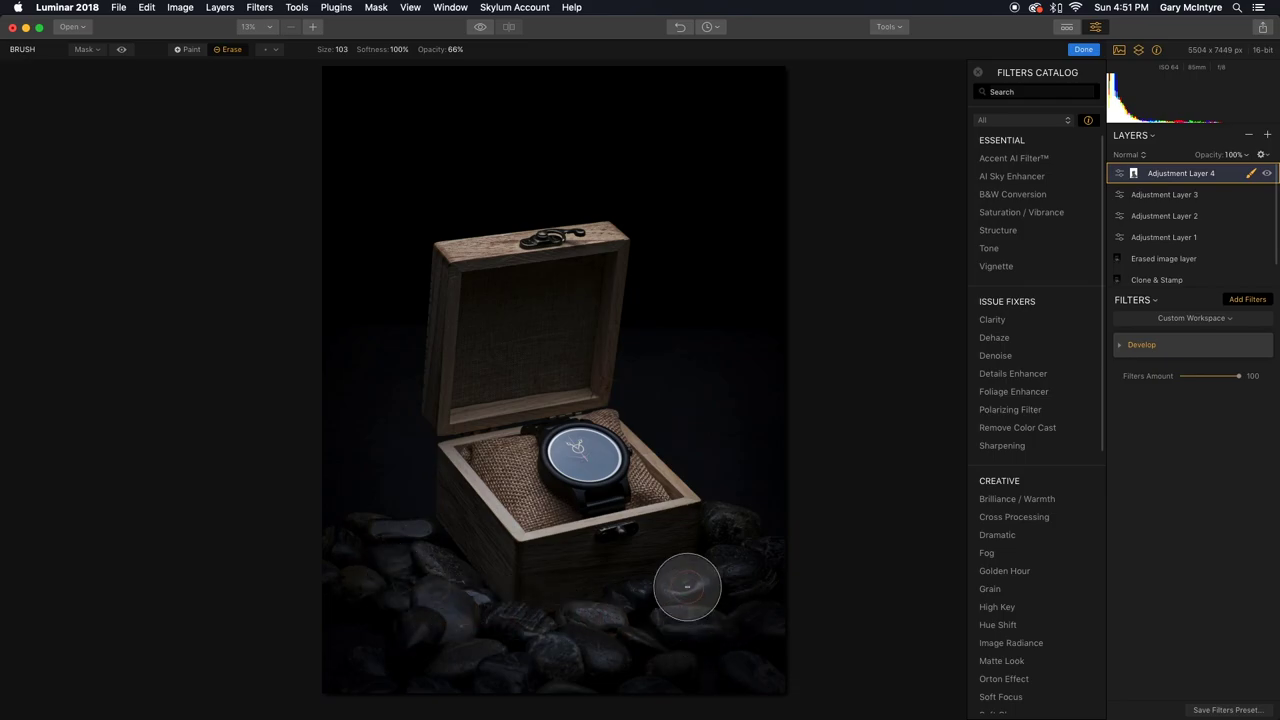
{"action": "left_click", "coordinate": [1250, 174]}
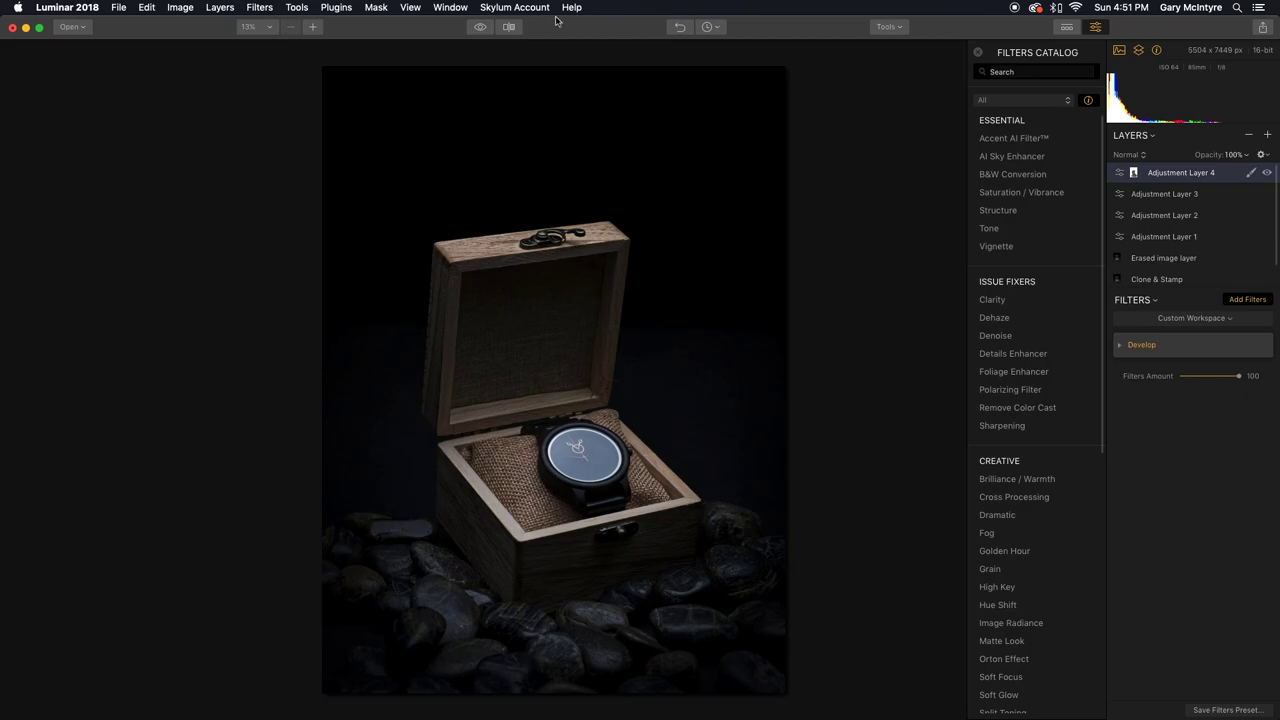
{"action": "left_click", "coordinate": [508, 28]}
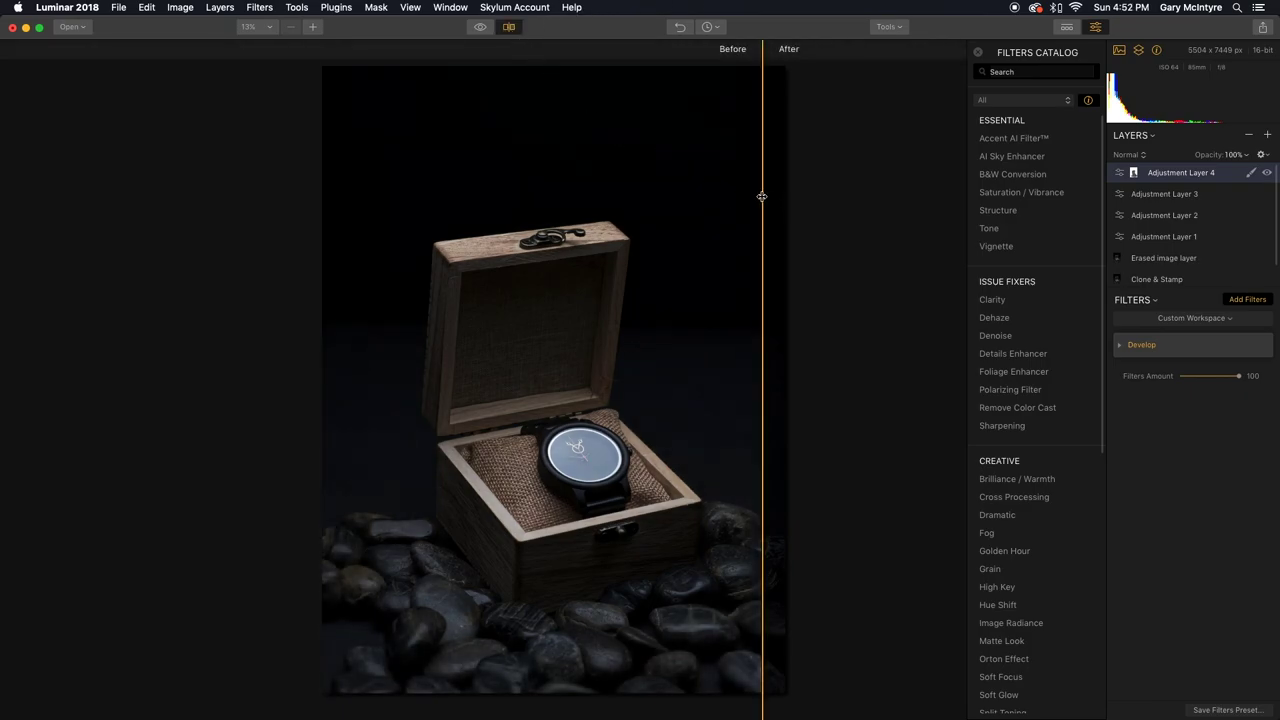
{"action": "left_click", "coordinate": [1178, 237]}
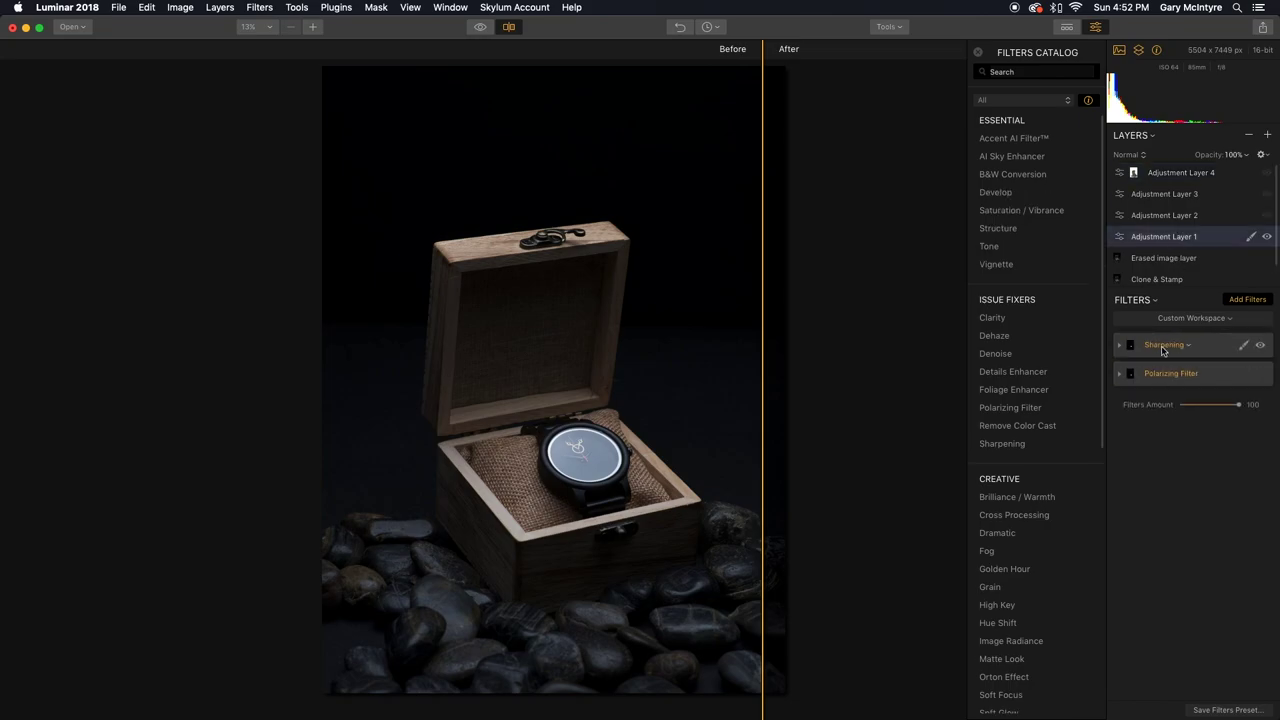
{"action": "left_click", "coordinate": [1168, 217]}
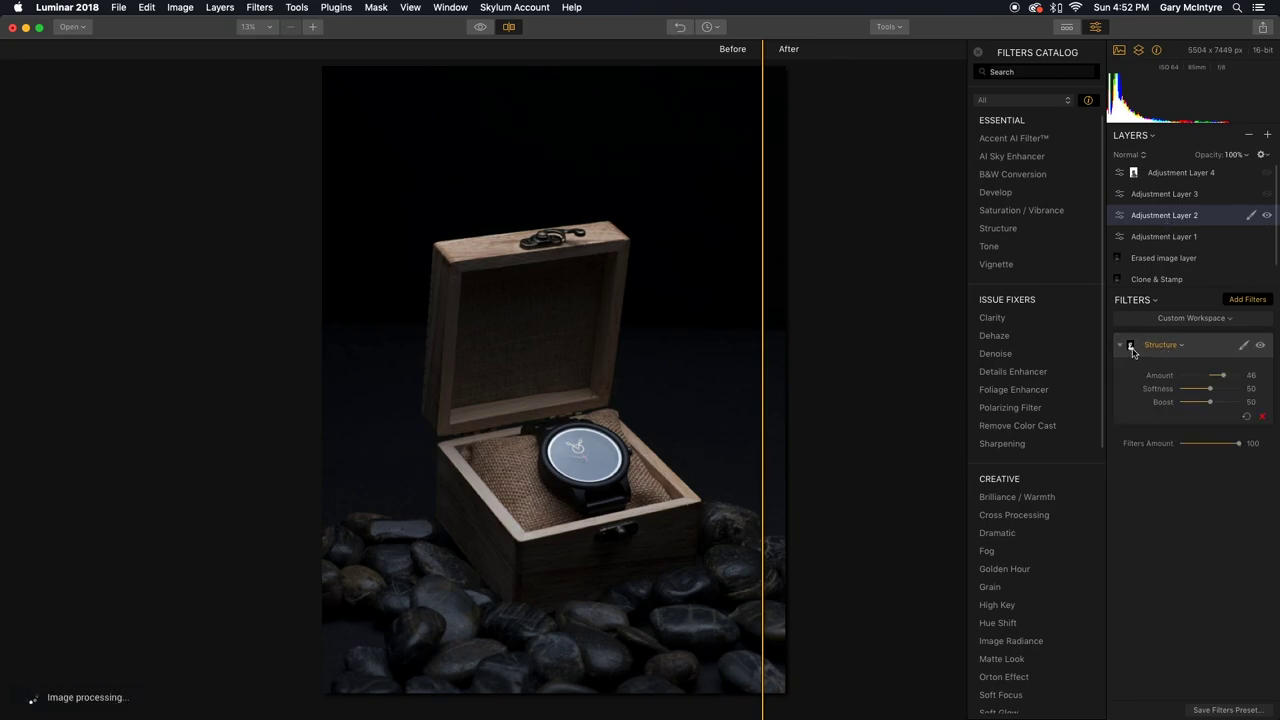
{"action": "left_click", "coordinate": [1167, 196]}
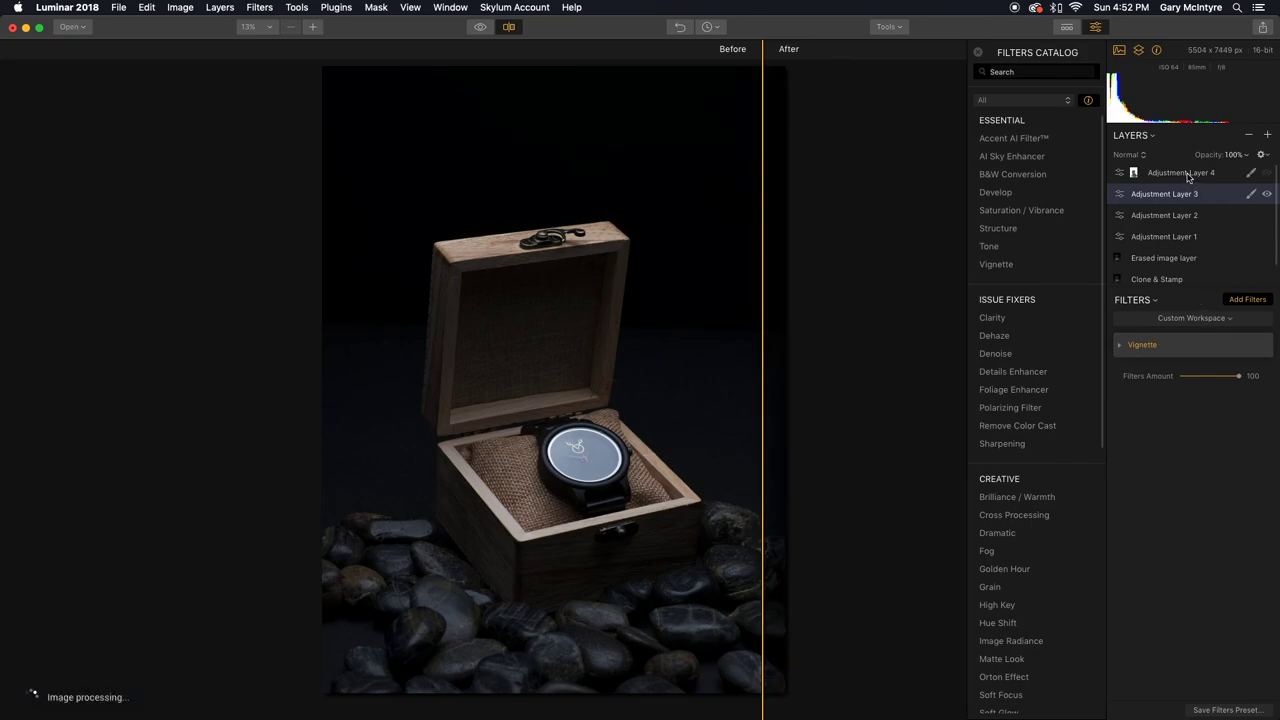
{"action": "left_click", "coordinate": [1188, 175]}
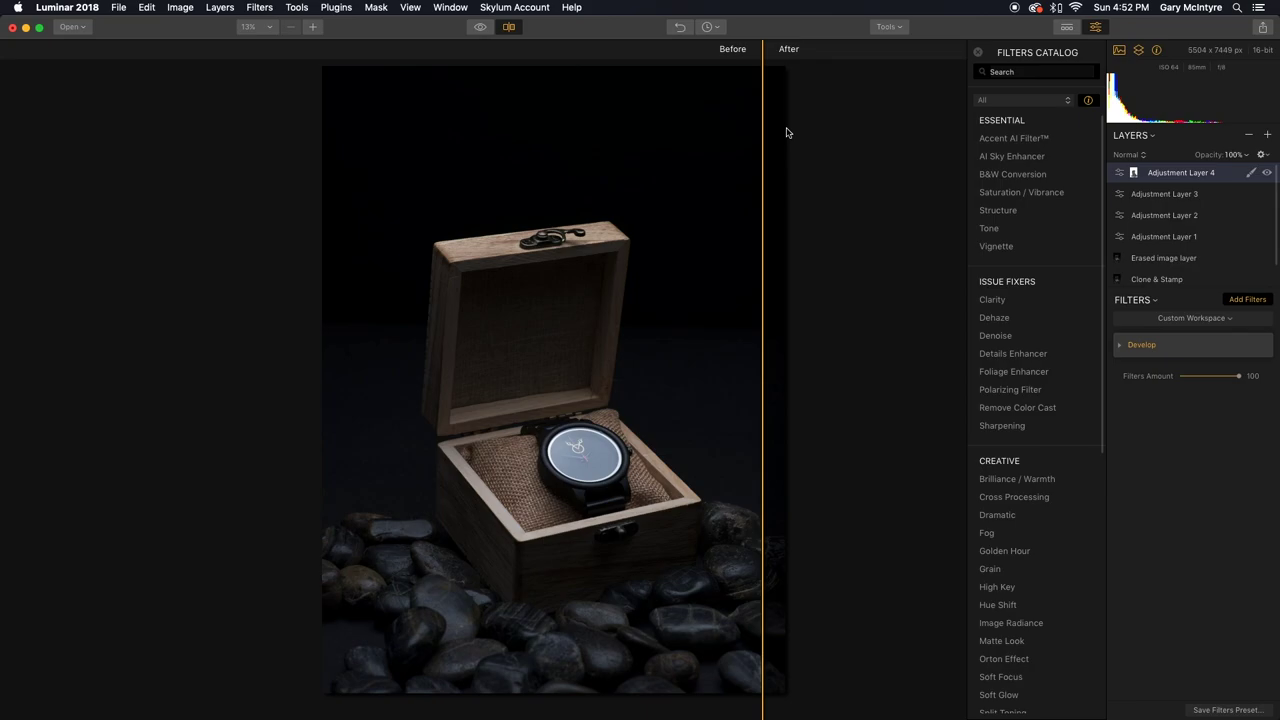
{"action": "left_click_drag", "start_coordinate": [786, 132], "coordinate": [323, 120]}
{"action": "left_click", "coordinate": [509, 27]}
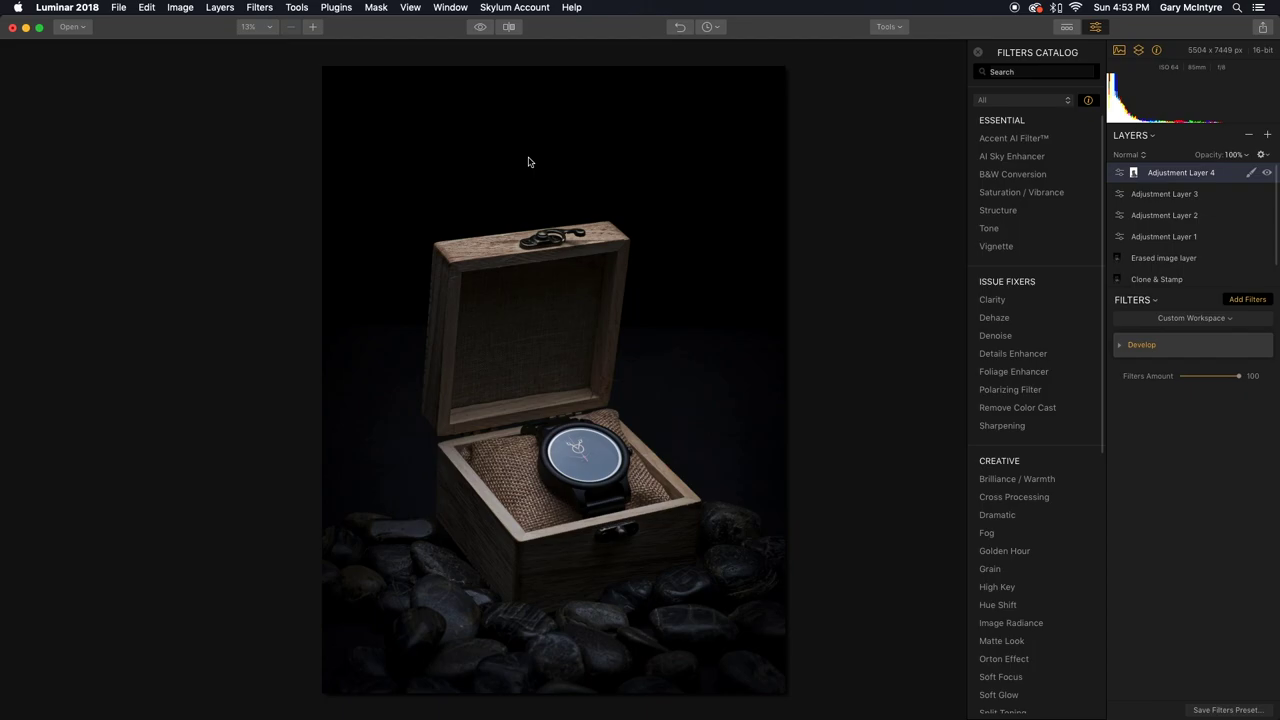
{"action": "key", "text": "f"}
{"action": "key", "text": "f"}
Step: In the Export dialog, keep High sharpening and the Original size
{"action": "left_click", "coordinate": [119, 7]}
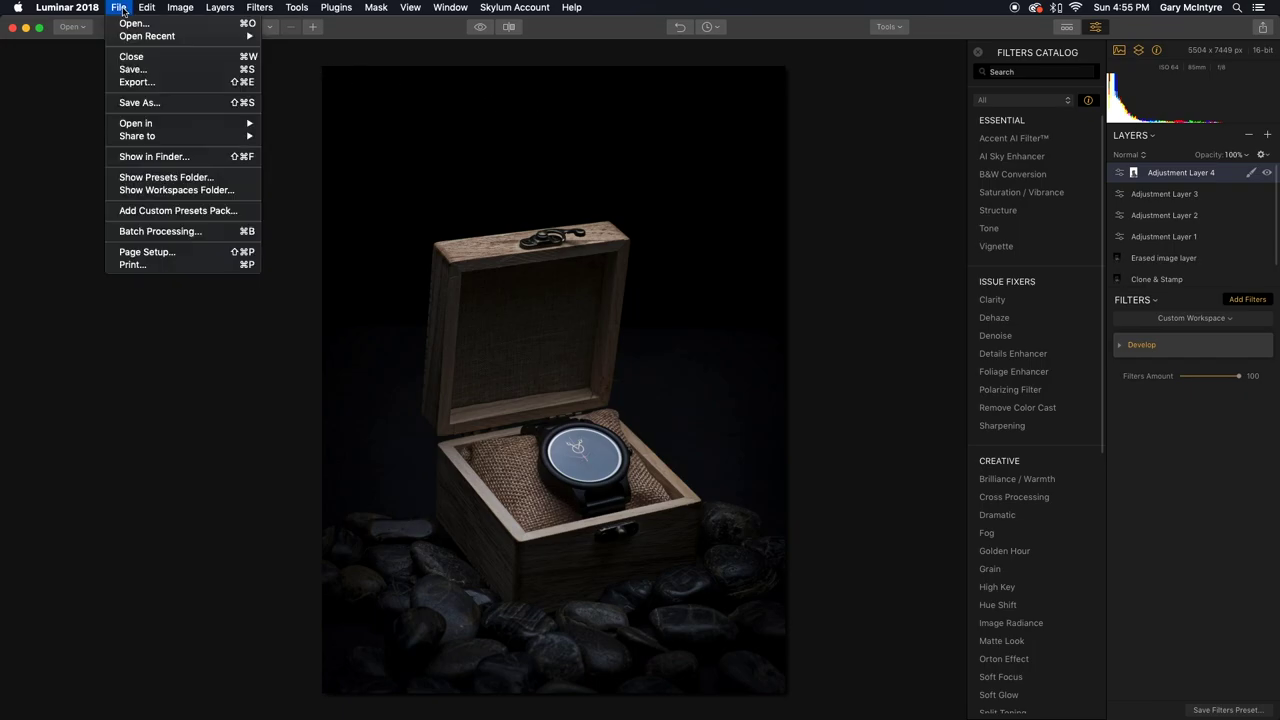
{"action": "left_click", "coordinate": [131, 87]}
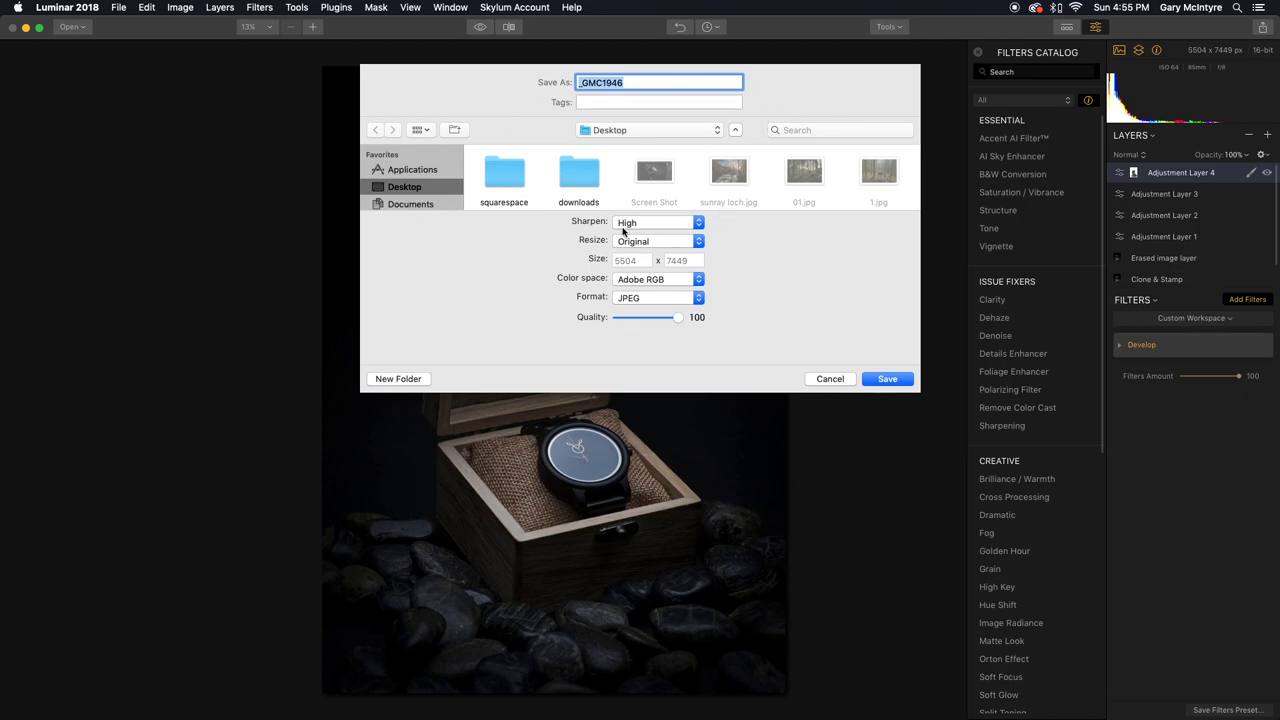
{"action": "left_click", "coordinate": [698, 223]}
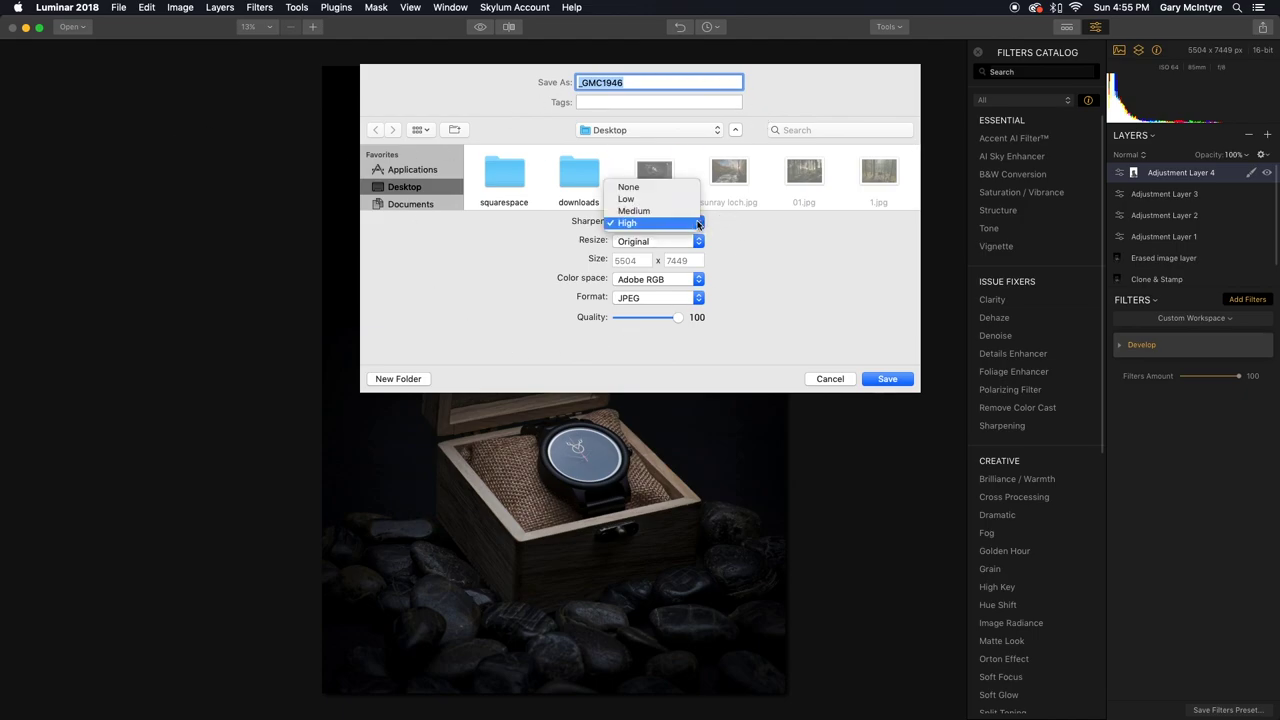
{"action": "left_click", "coordinate": [698, 223]}
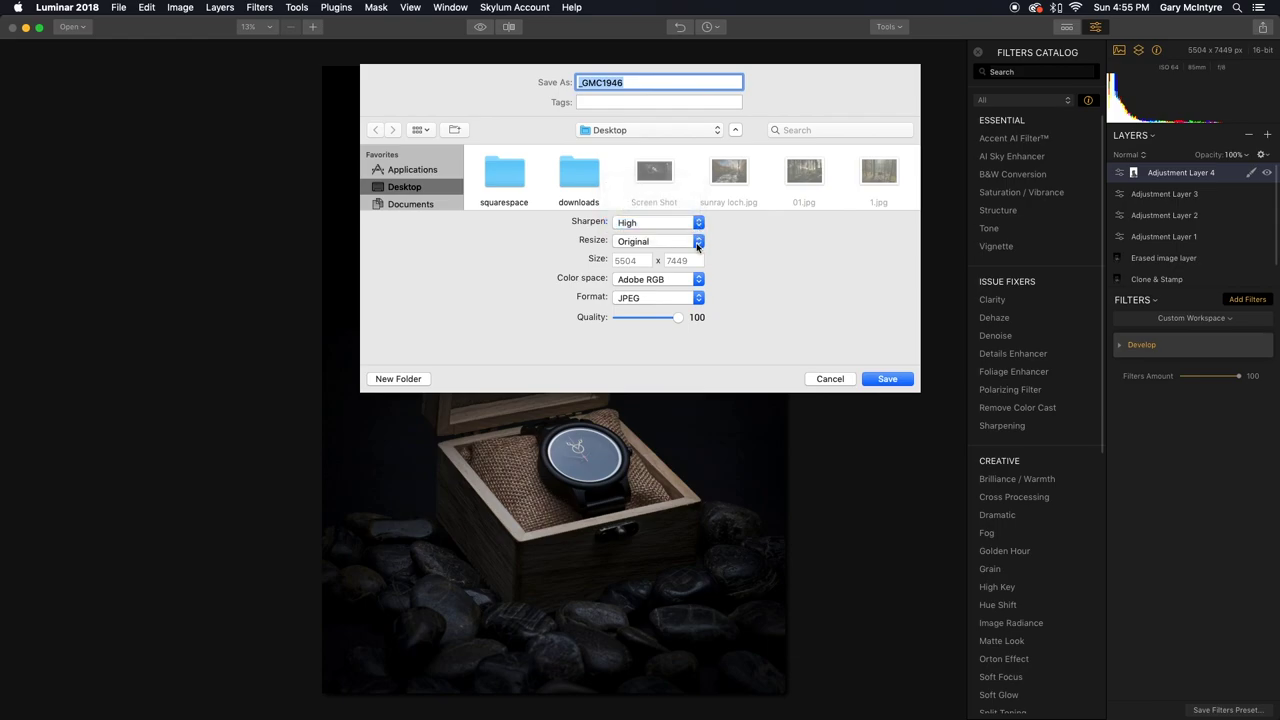
{"action": "left_click", "coordinate": [700, 243]}
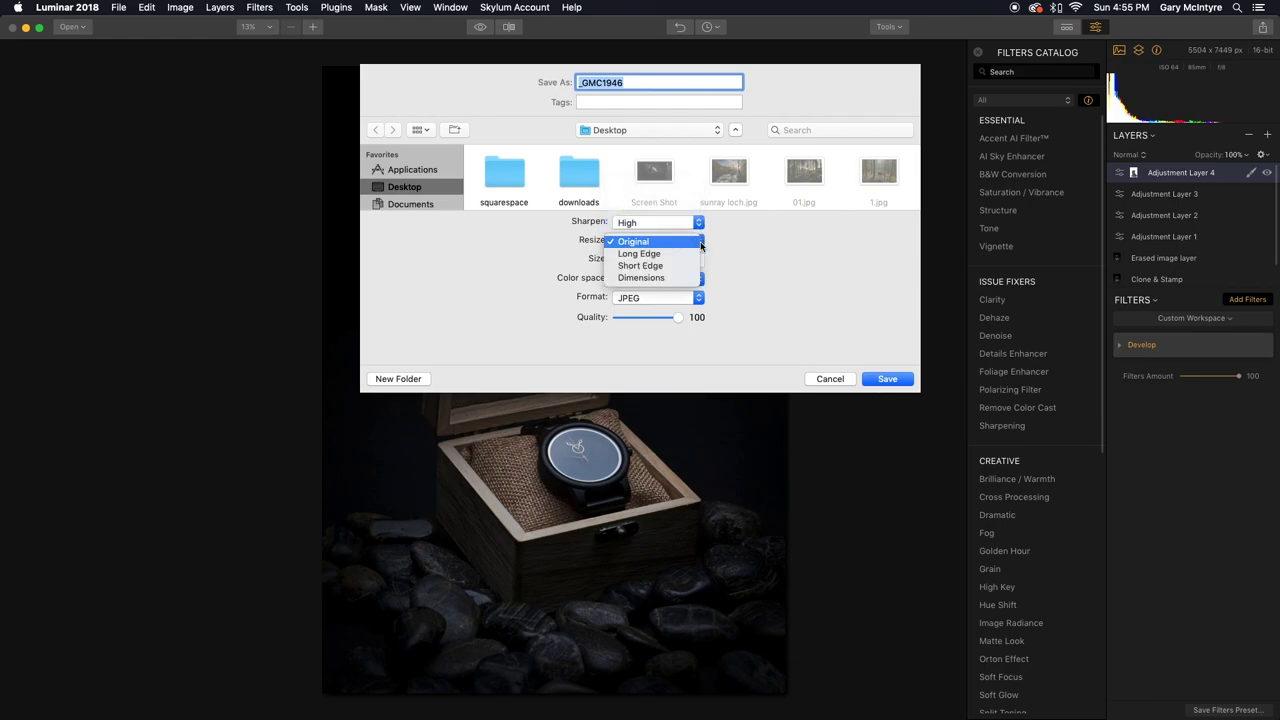
{"action": "left_click", "coordinate": [701, 245]}
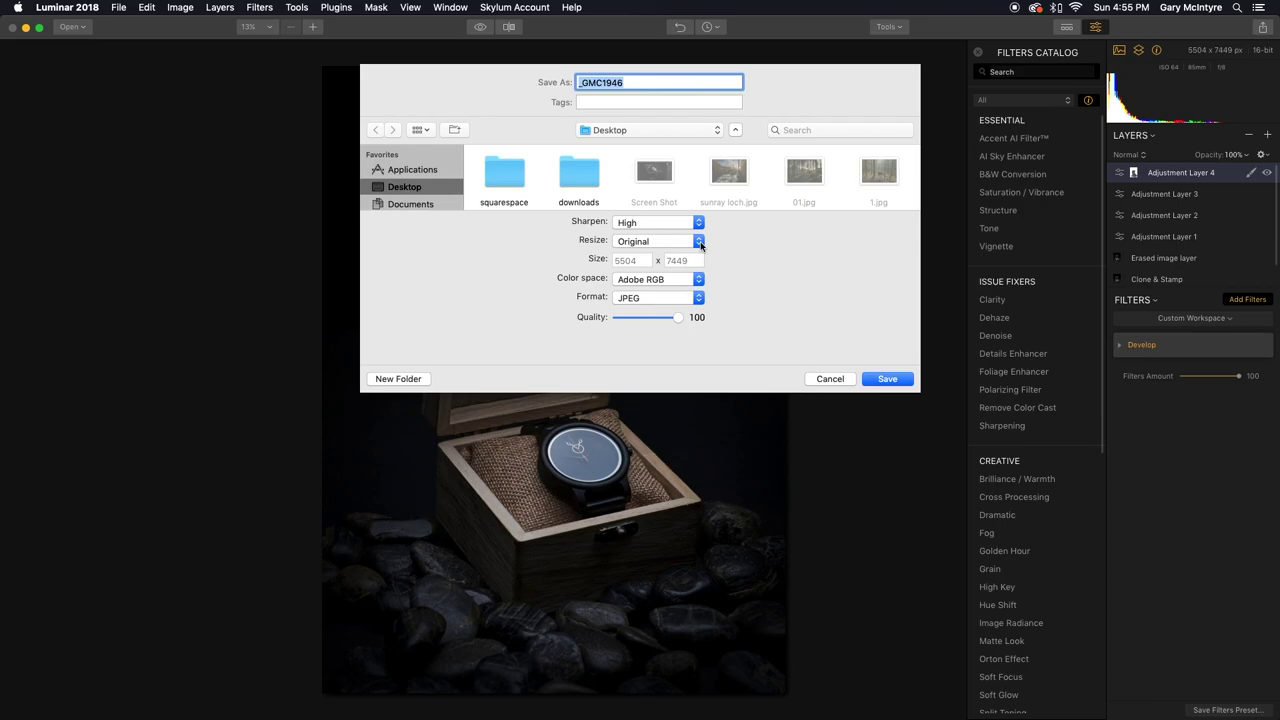
Step: Export as an Adobe RGB JPEG named stagwatch to the Desktop
{"action": "left_click", "coordinate": [701, 285]}
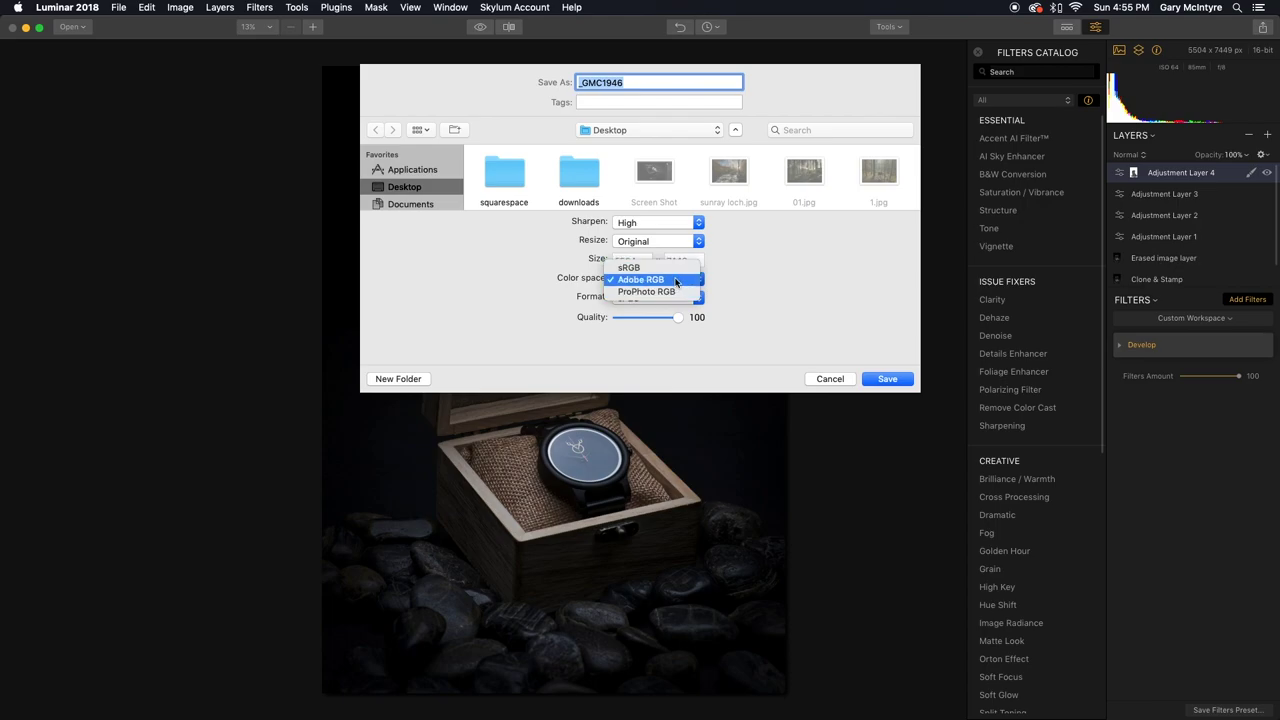
{"action": "left_click", "coordinate": [676, 283]}
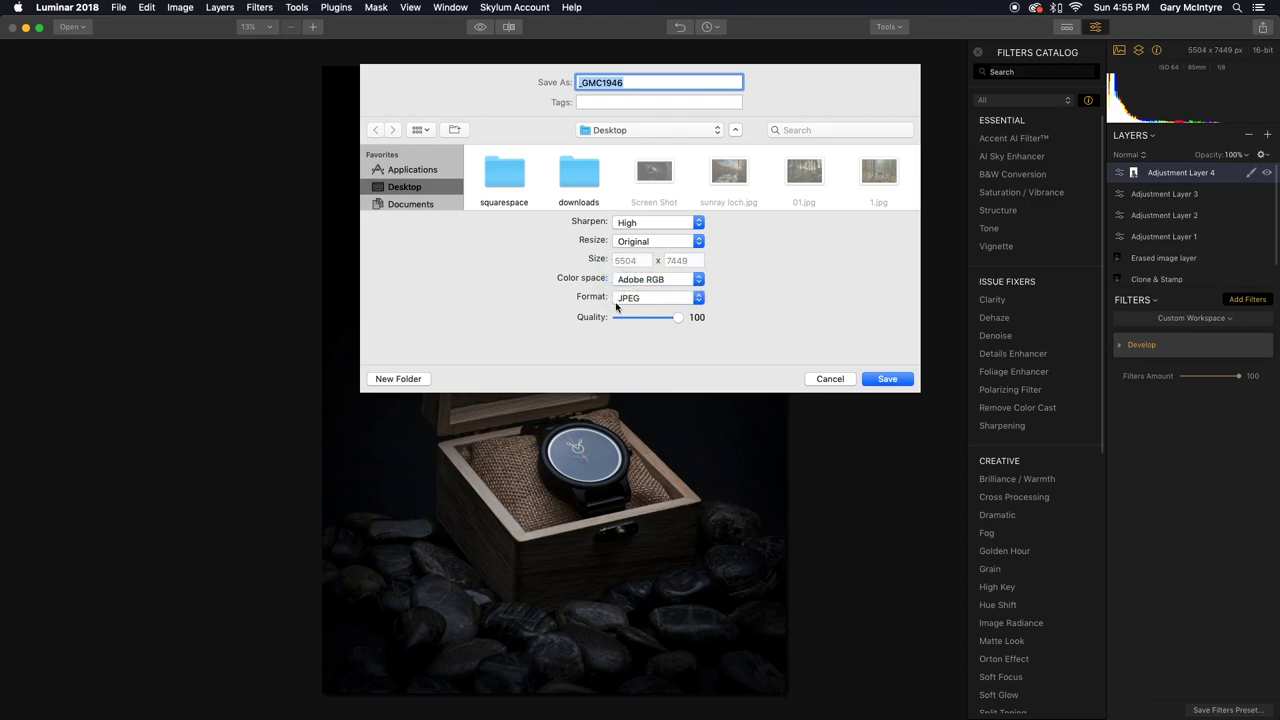
{"action": "left_click", "coordinate": [698, 299]}
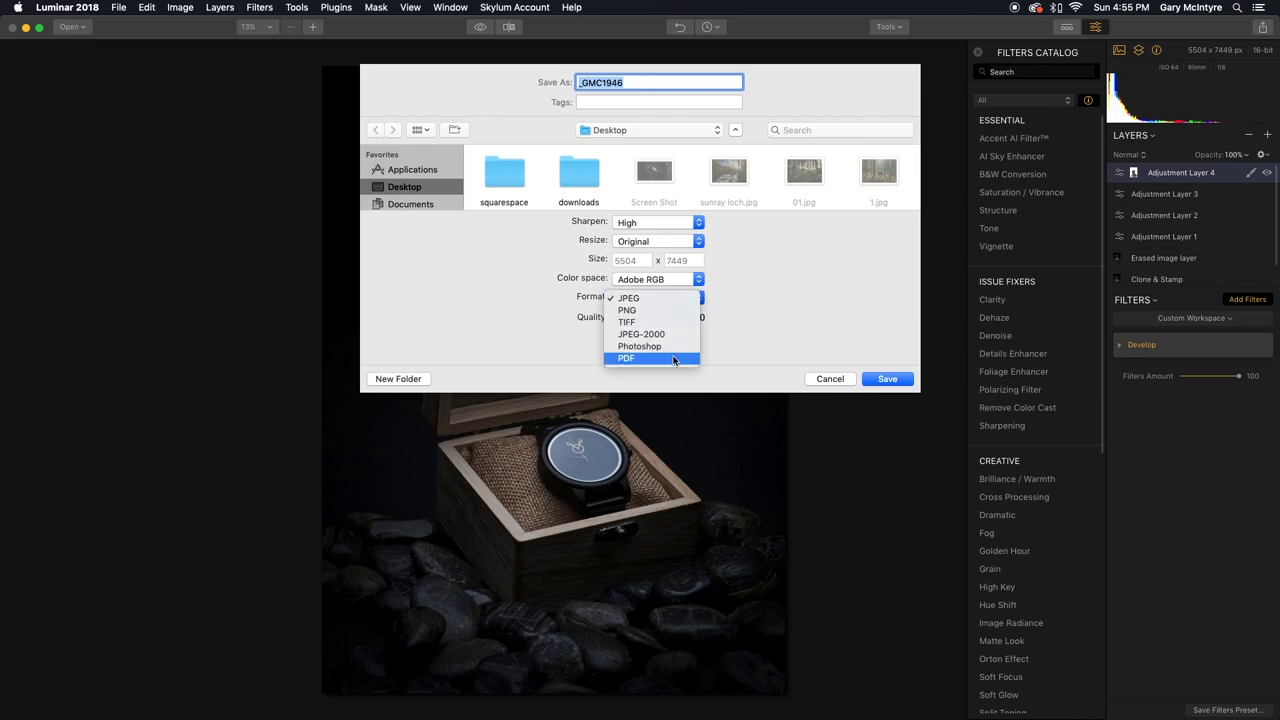
{"action": "left_click", "coordinate": [673, 300]}
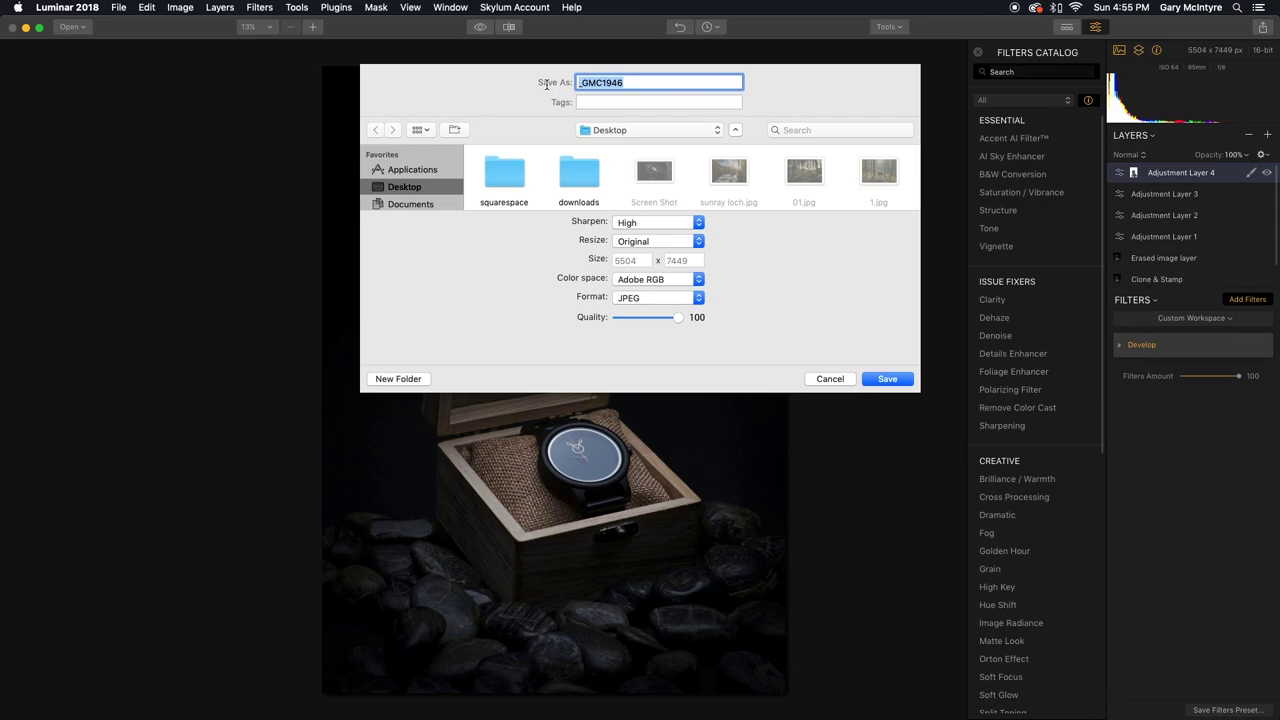
{"action": "type", "text": "stagwatch"}
{"action": "left_click", "coordinate": [889, 379]}
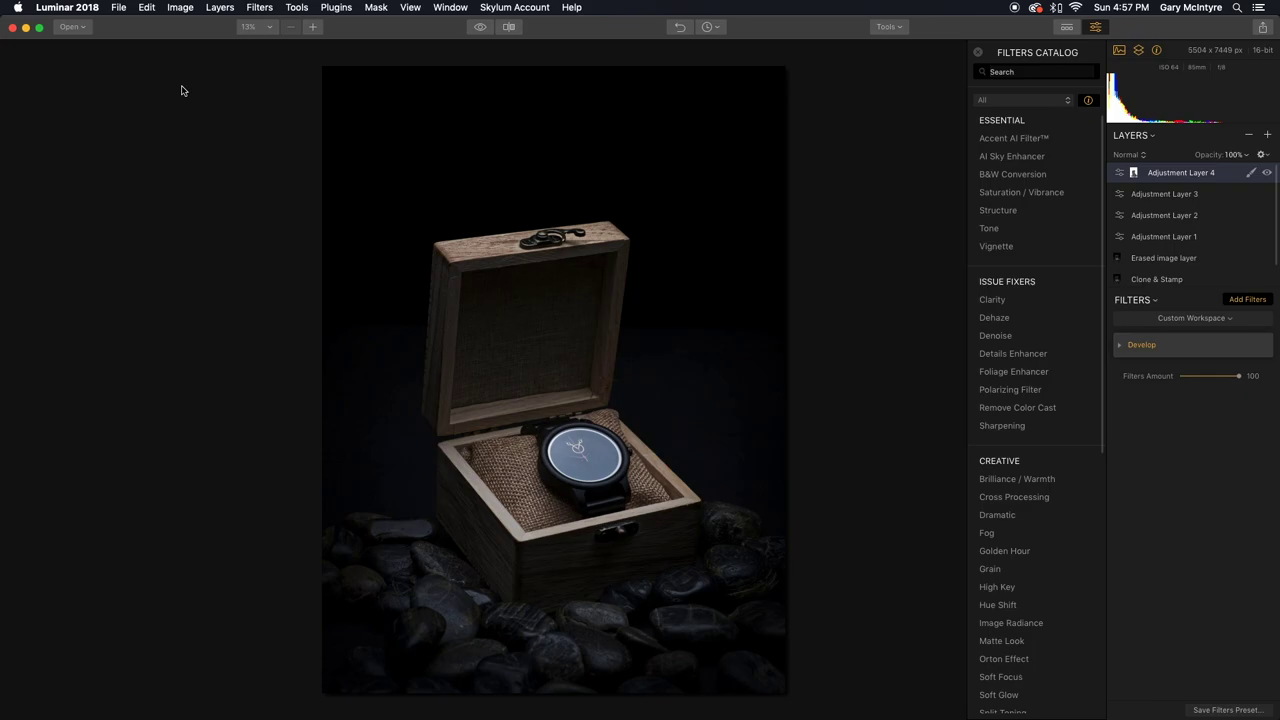
Step: Save the project as stagwatch on the Desktop with Save history enabled
{"action": "left_click", "coordinate": [118, 8]}
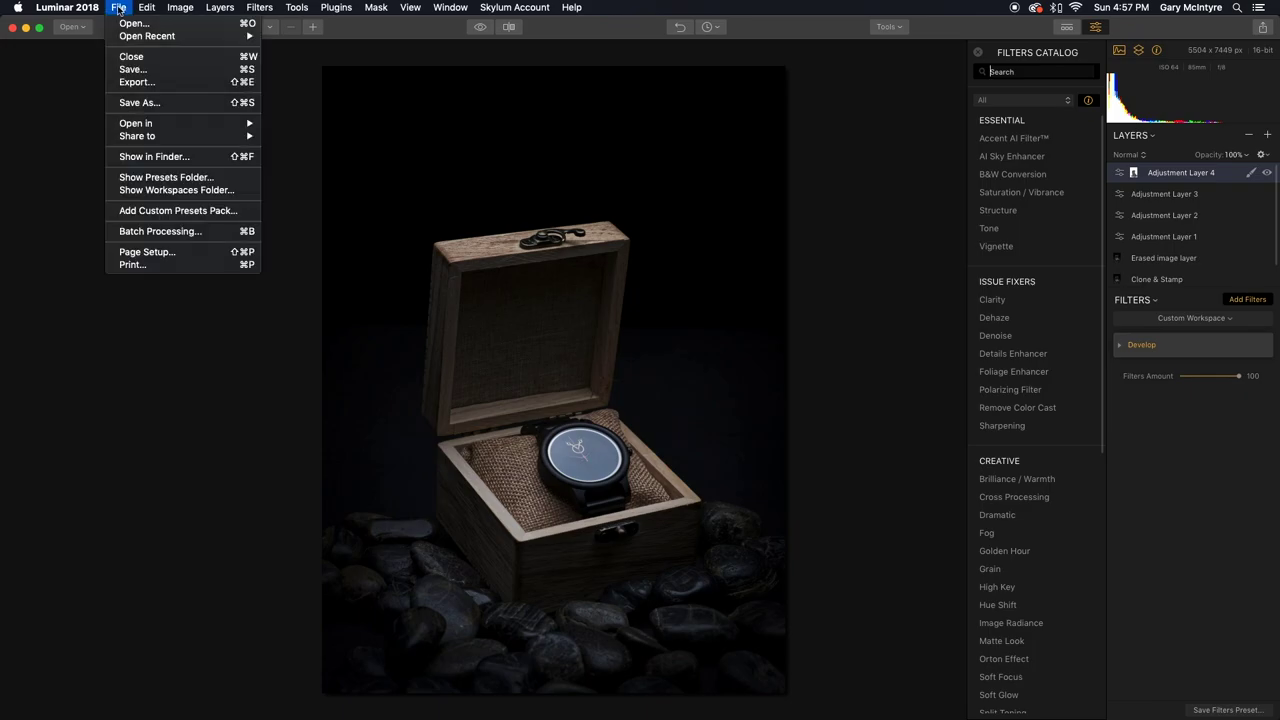
{"action": "left_click", "coordinate": [131, 70]}
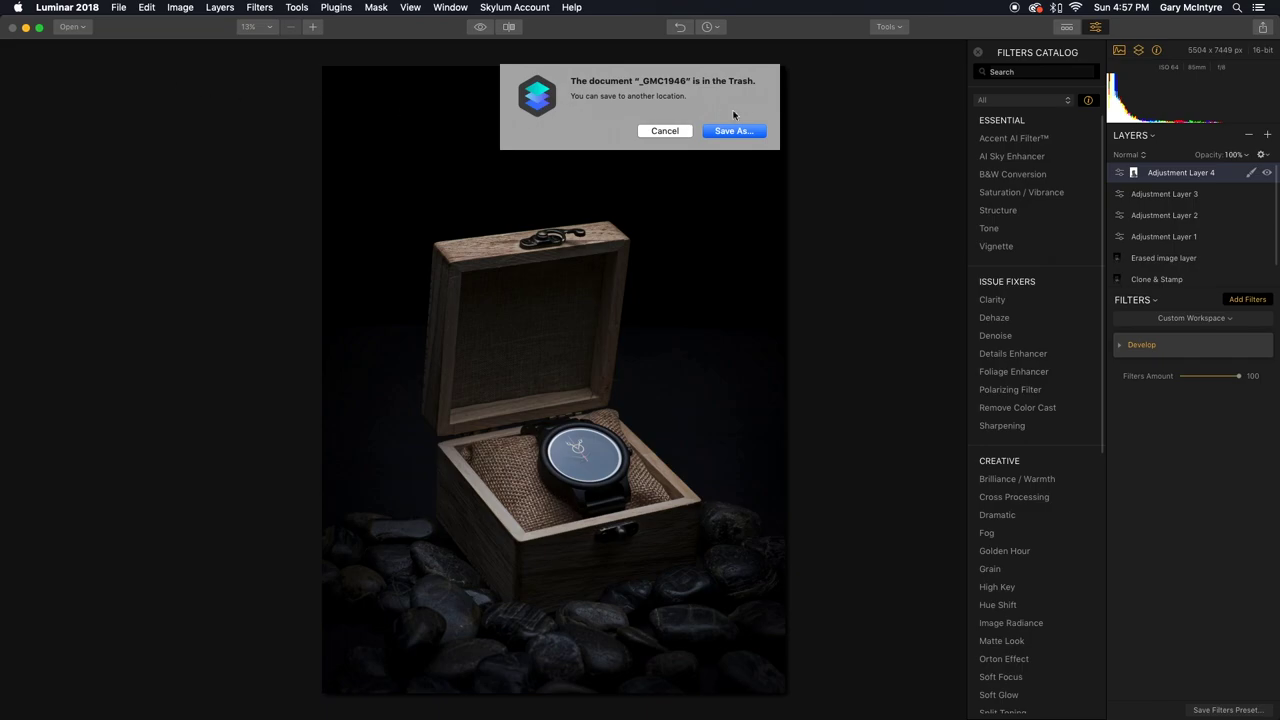
{"action": "left_click", "coordinate": [738, 134]}
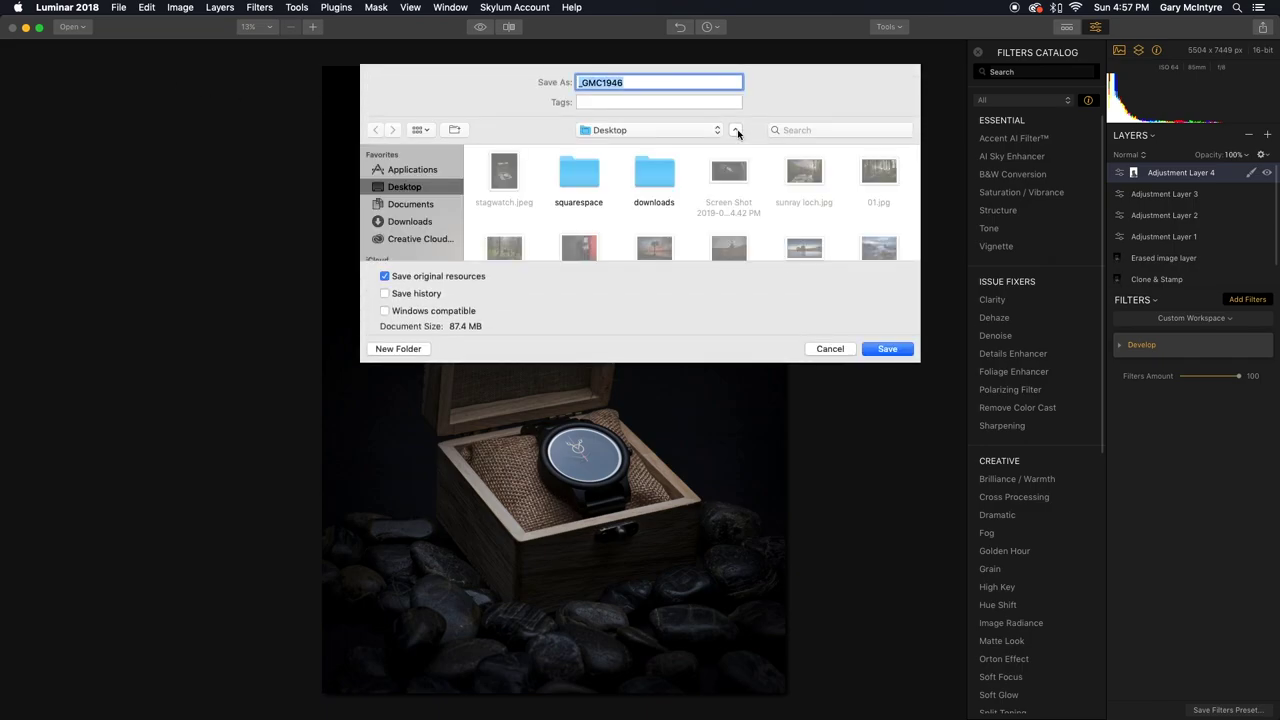
{"action": "left_click", "coordinate": [385, 294]}
{"action": "type", "text": "stagwatch"}
{"action": "left_click", "coordinate": [886, 349]}
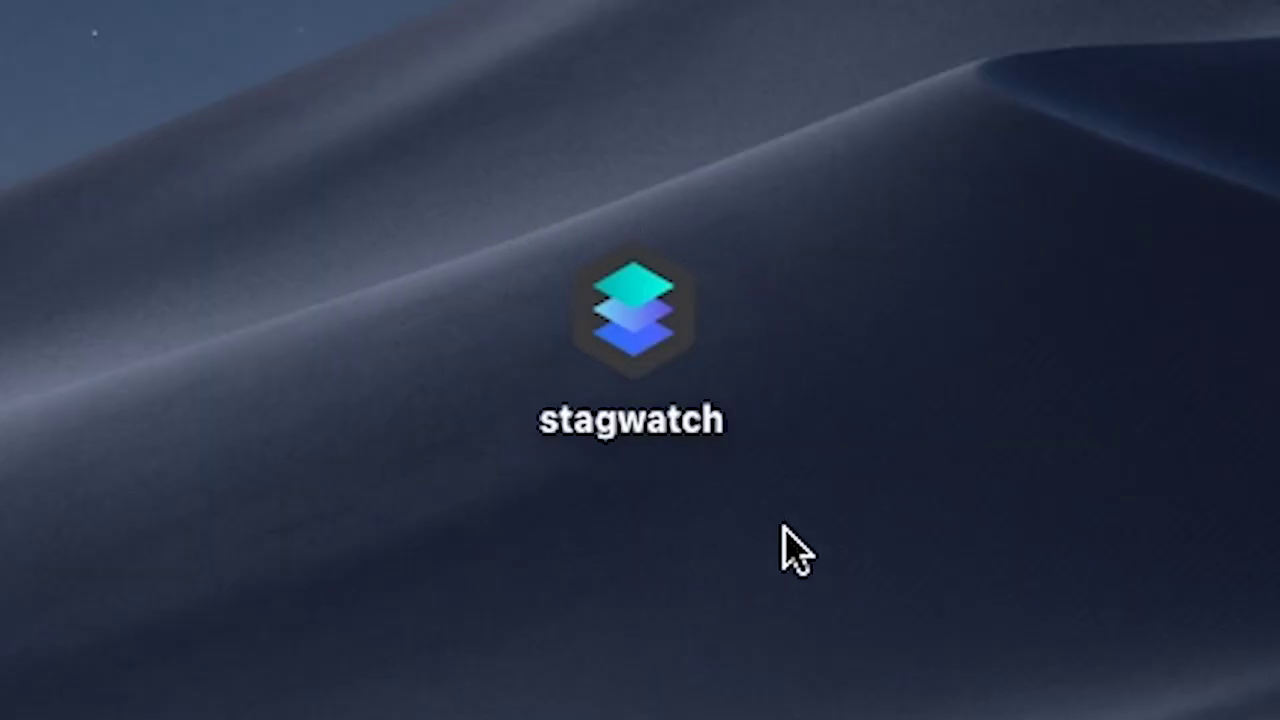
Step: Reopen the stagwatch project and review Adjustment Layers 3, 2 and 1
{"action": "double_click", "coordinate": [660, 345]}
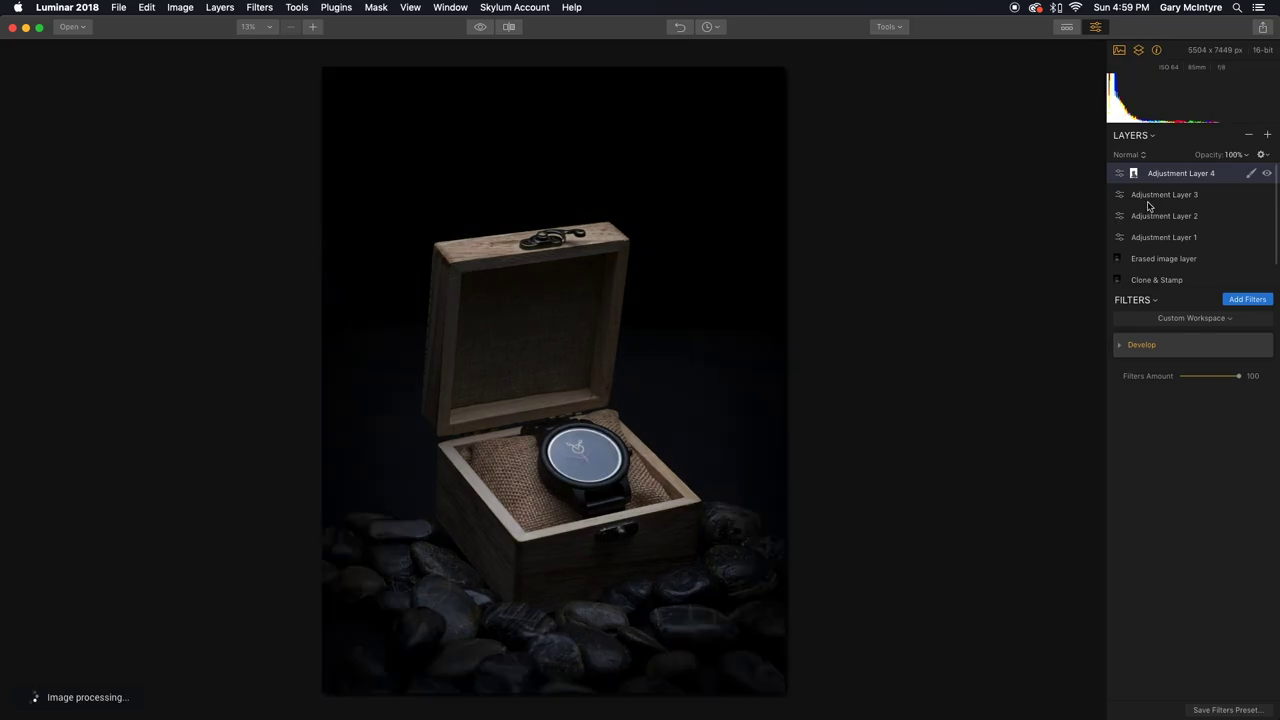
{"action": "left_click", "coordinate": [1184, 196]}
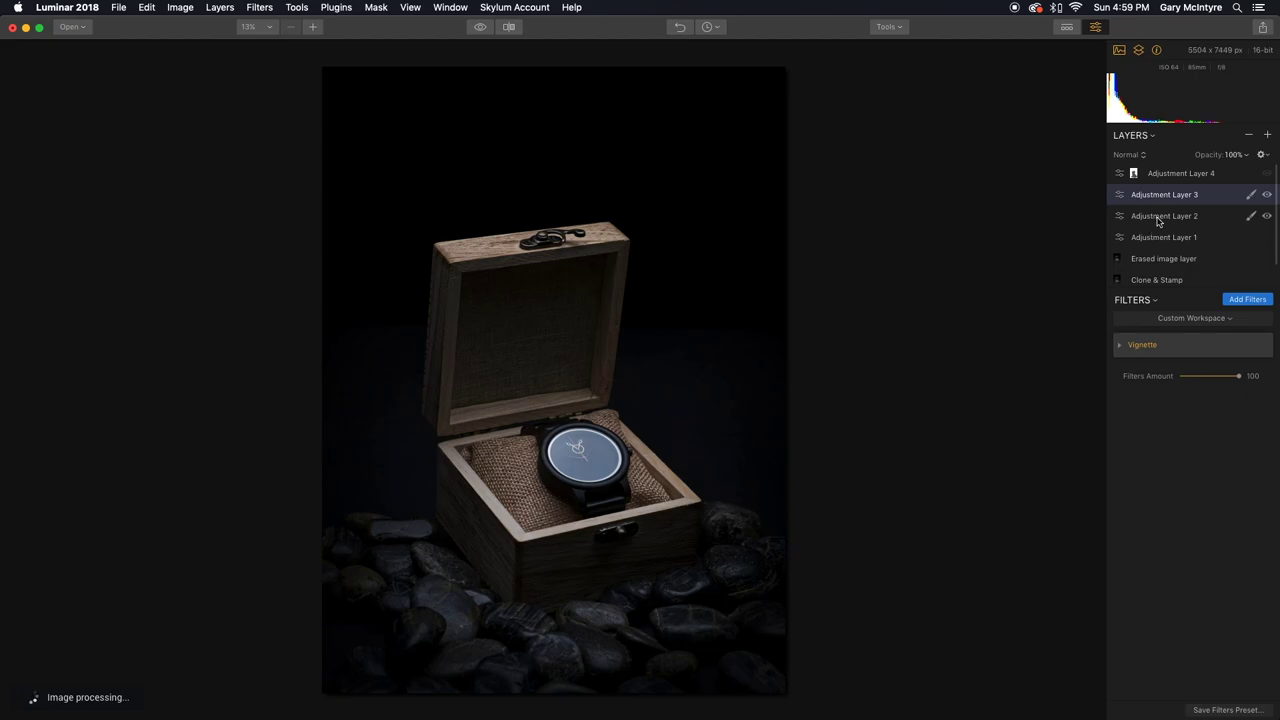
{"action": "left_click", "coordinate": [1158, 219]}
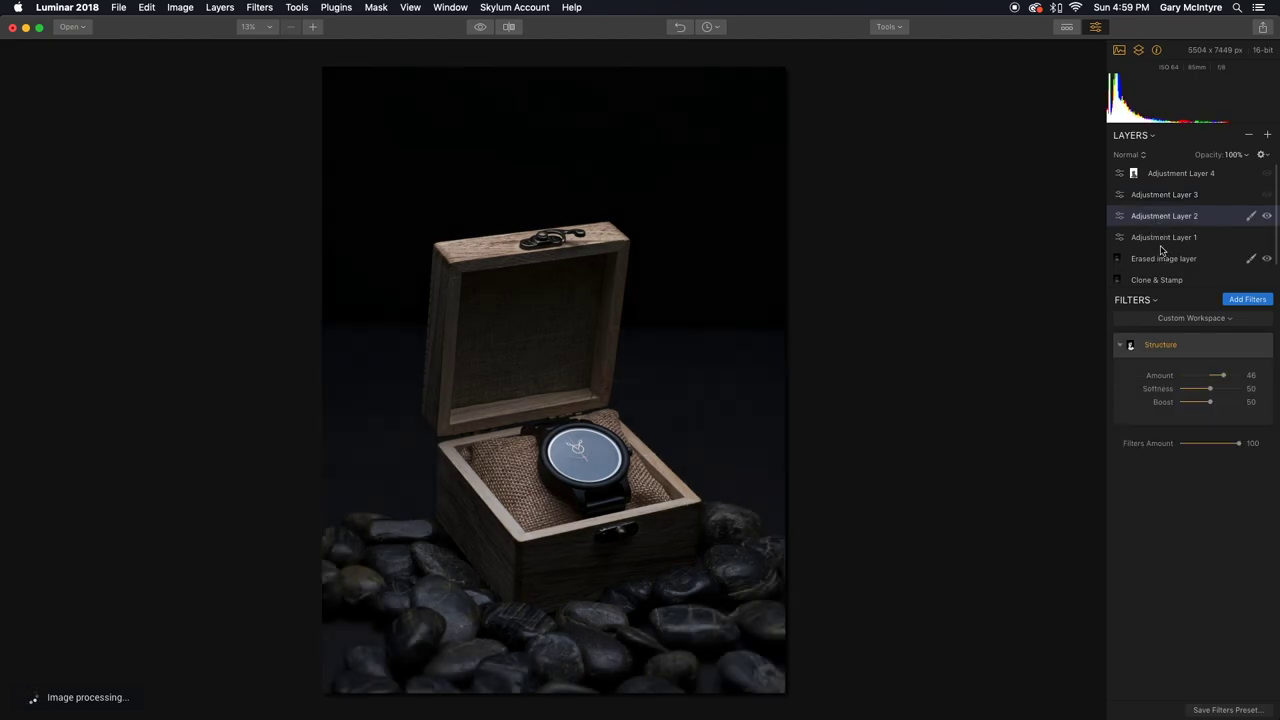
{"action": "left_click", "coordinate": [1160, 240]}
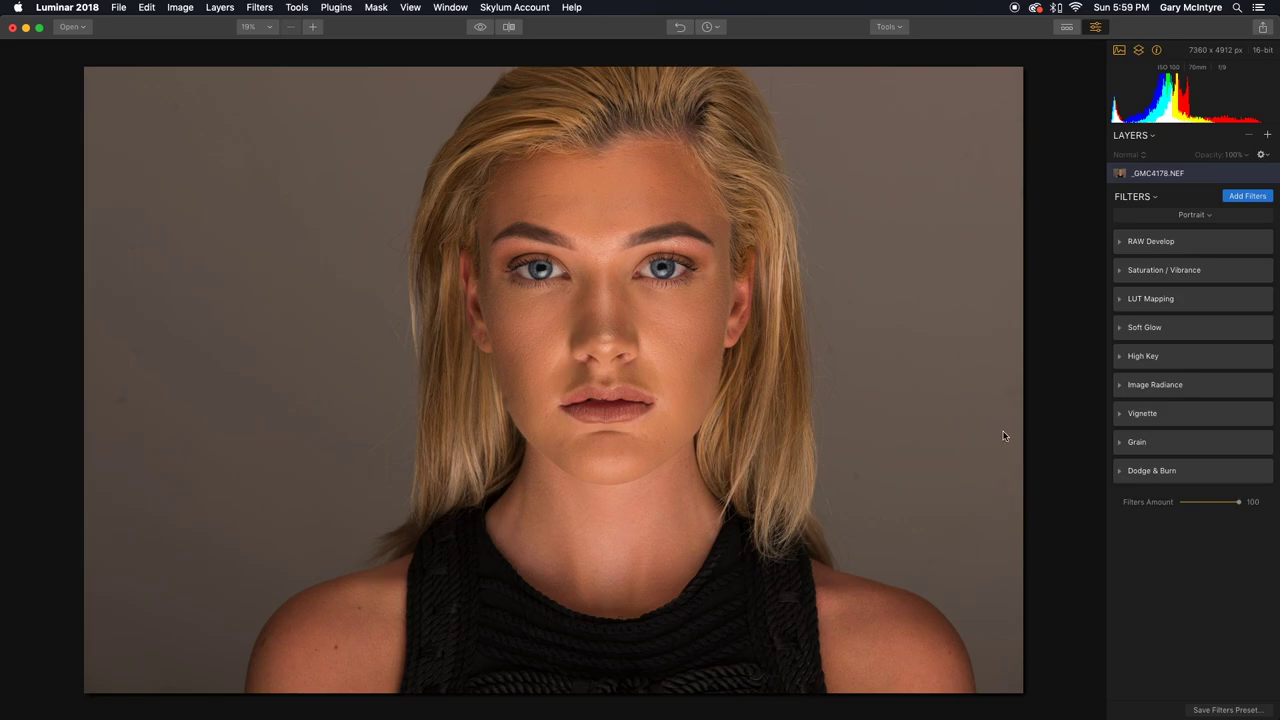
Step: Start Clone & Stamp, set a source point and zoom to 50% on the face
{"action": "left_click", "coordinate": [899, 28]}
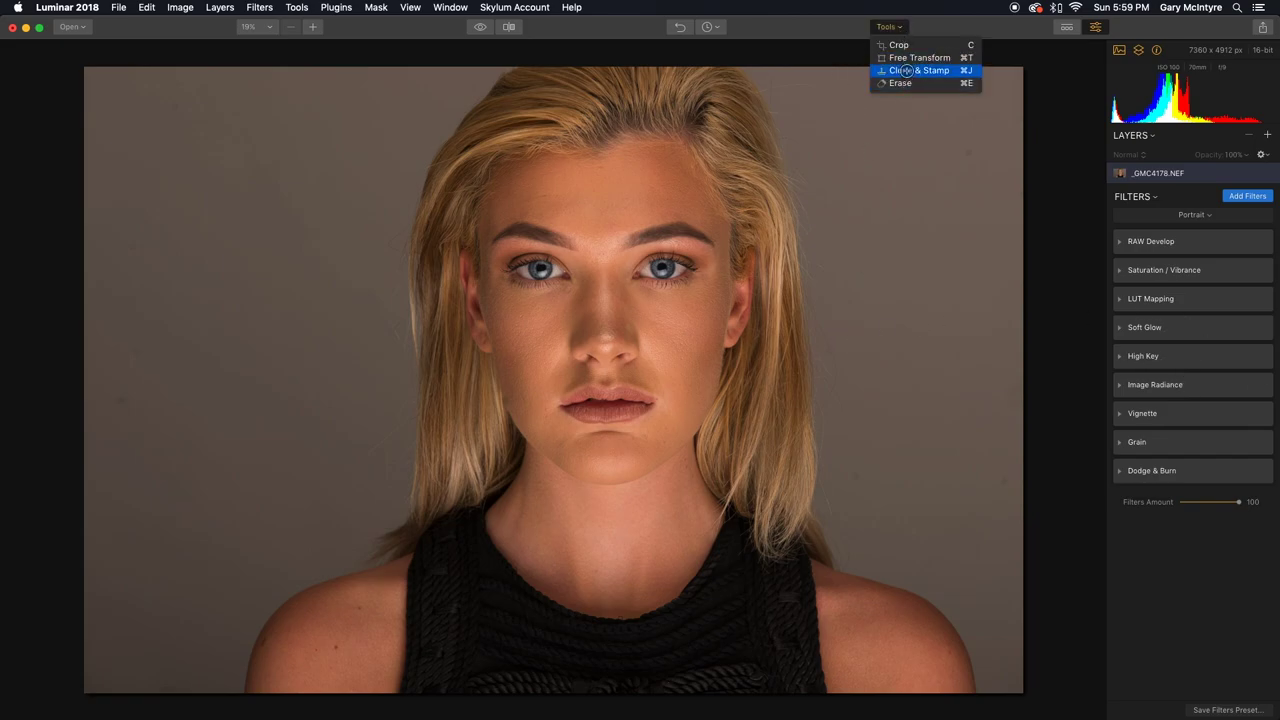
{"action": "left_click", "coordinate": [907, 72]}
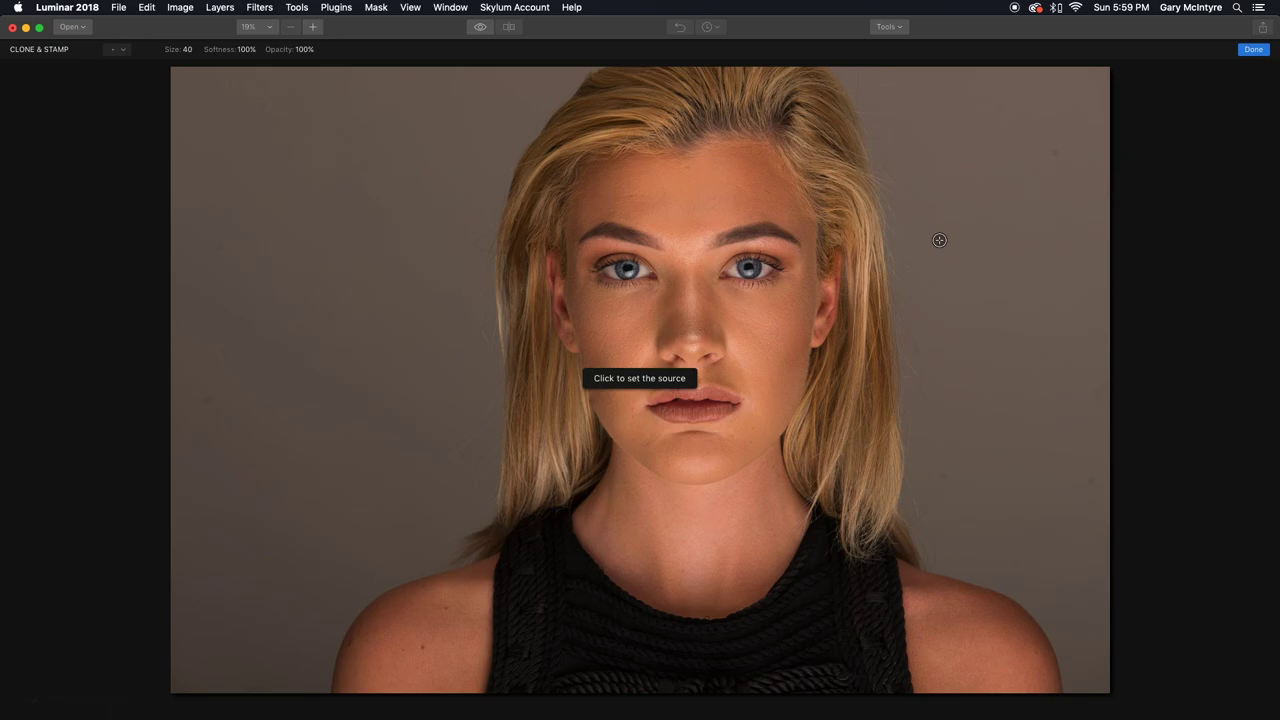
{"action": "left_click", "coordinate": [1020, 174]}
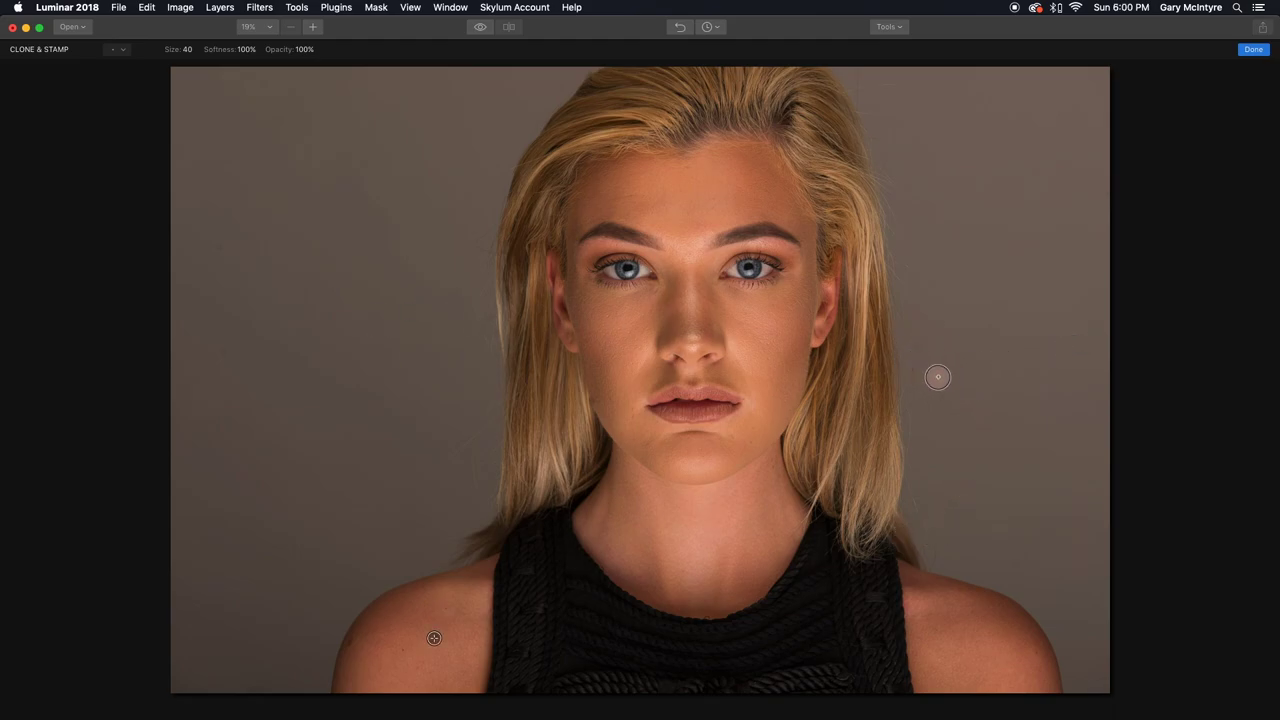
{"action": "key", "text": "super+equal"}
{"action": "key", "text": "super+equal"}
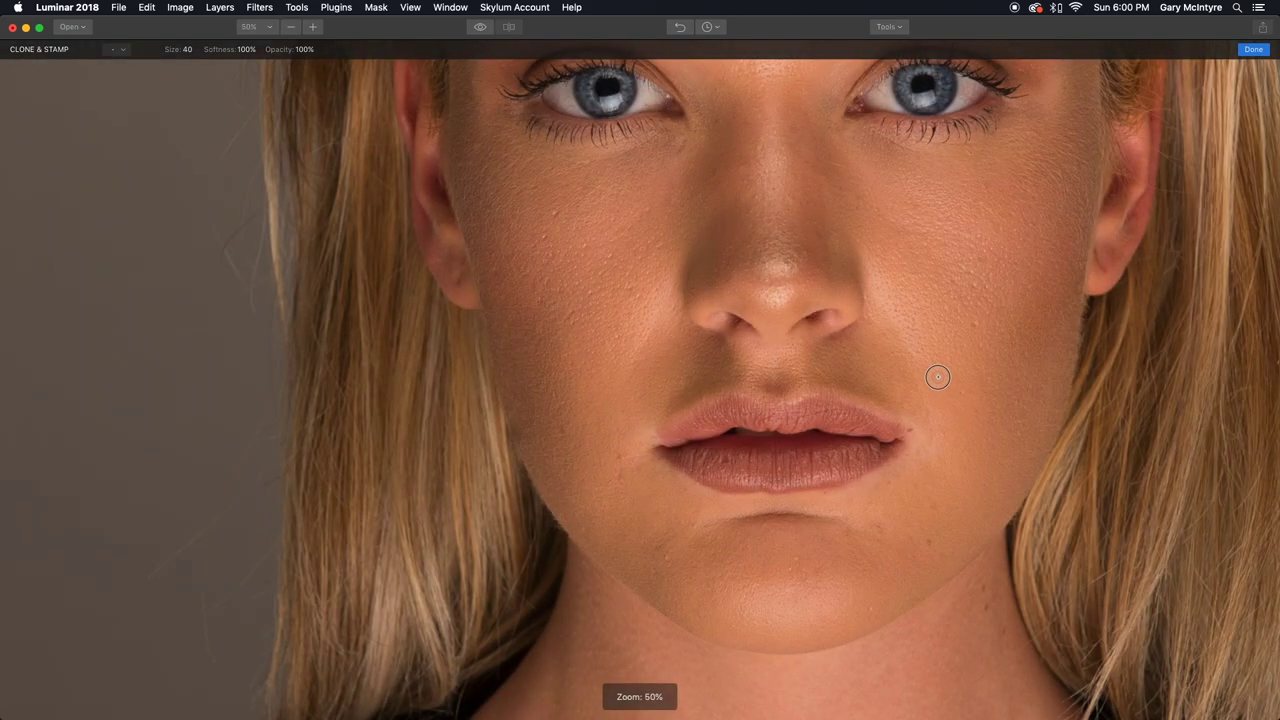
{"action": "scroll", "coordinate": [946, 379], "scroll_direction": "right", "scroll_amount": 3}
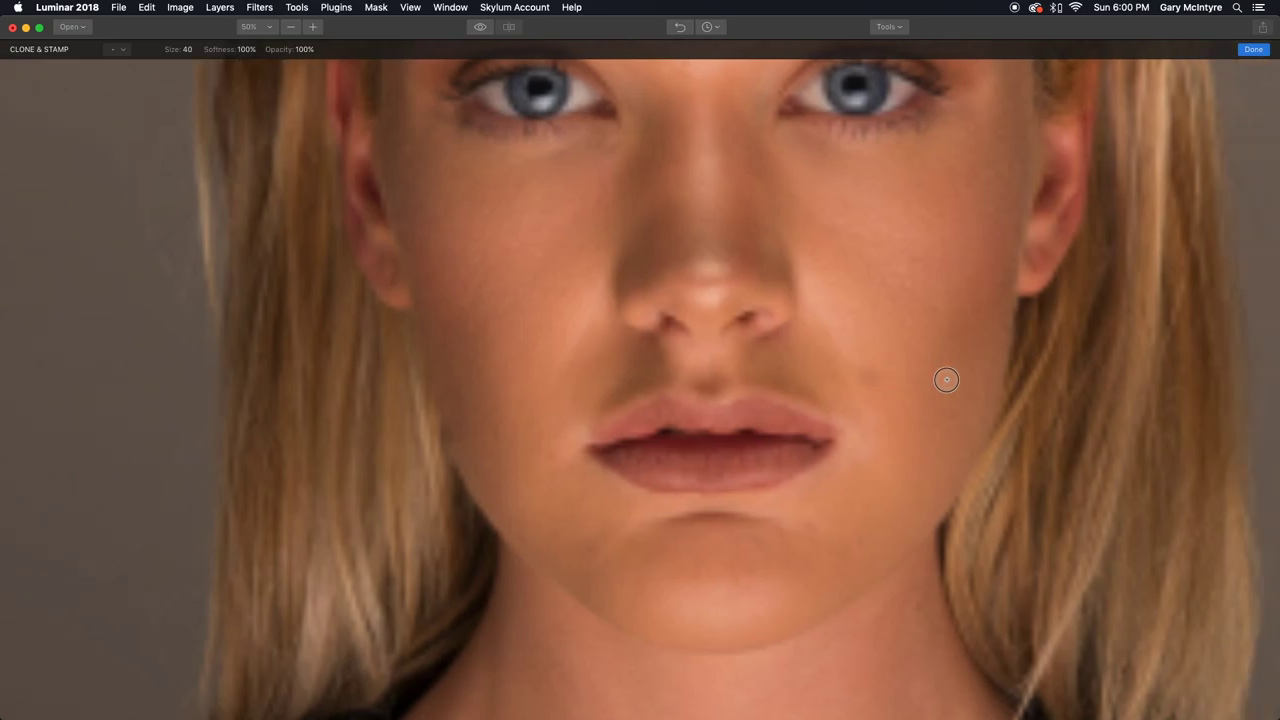
{"action": "scroll", "coordinate": [946, 379], "scroll_direction": "right", "scroll_amount": 5}
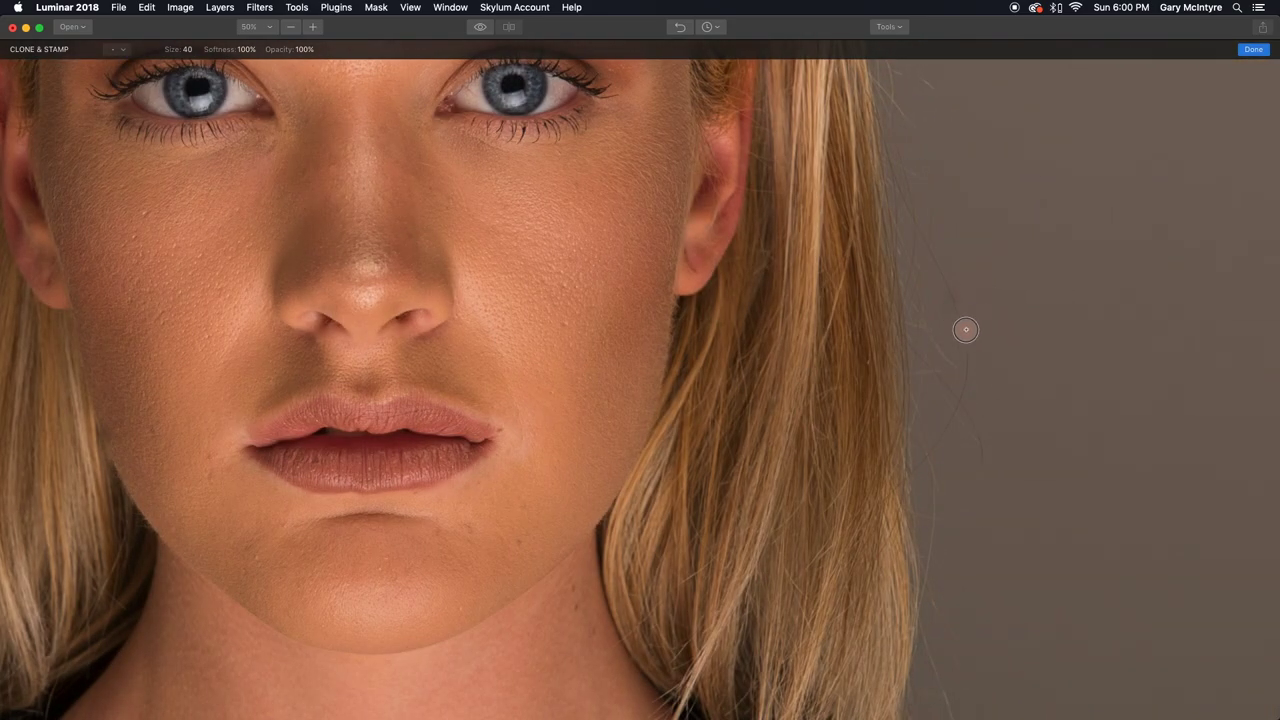
{"action": "scroll", "coordinate": [960, 326], "scroll_direction": "right", "scroll_amount": 1}
Step: Clone background over stray hair, retouch near the chin with a smaller brush, and apply
{"action": "left_click", "coordinate": [990, 289], "text": "alt"}
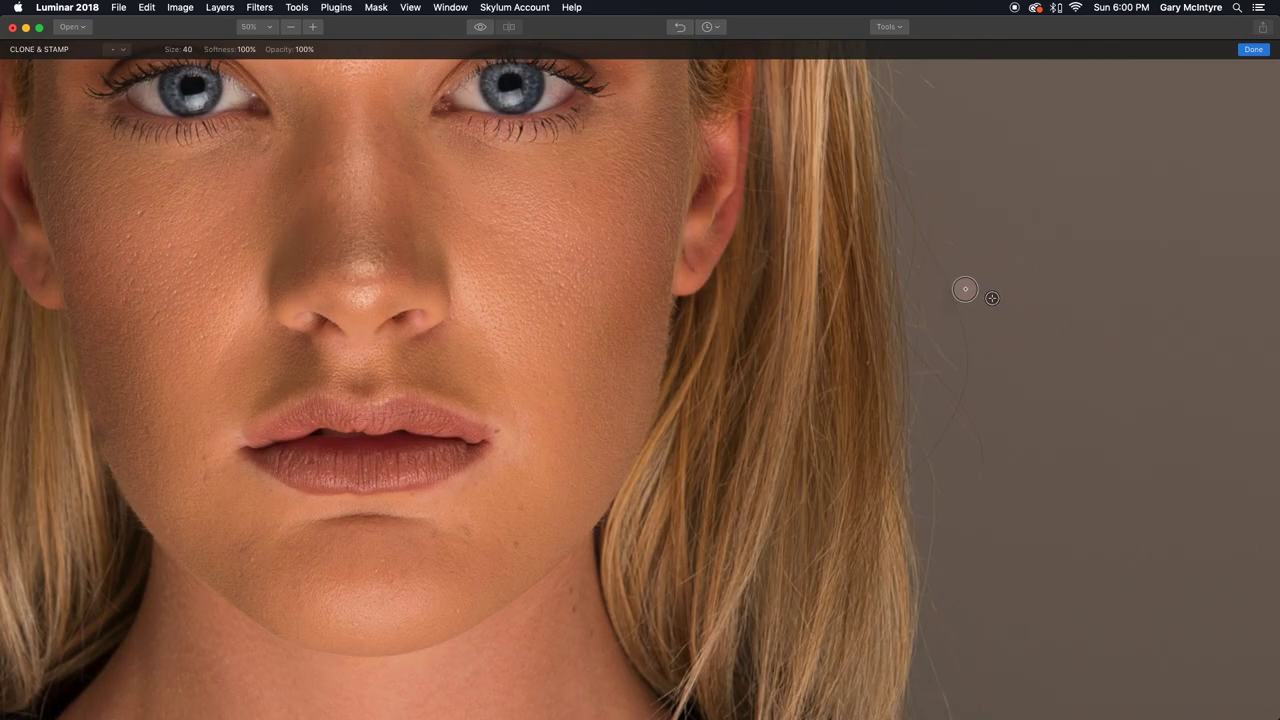
{"action": "left_click", "coordinate": [948, 334], "text": "alt"}
{"action": "key", "text": "bracketleft"}
{"action": "key", "text": "bracketleft"}
{"action": "key", "text": "bracketleft"}
{"action": "left_click", "coordinate": [358, 552], "text": "alt"}
{"action": "left_click", "coordinate": [1253, 49]}
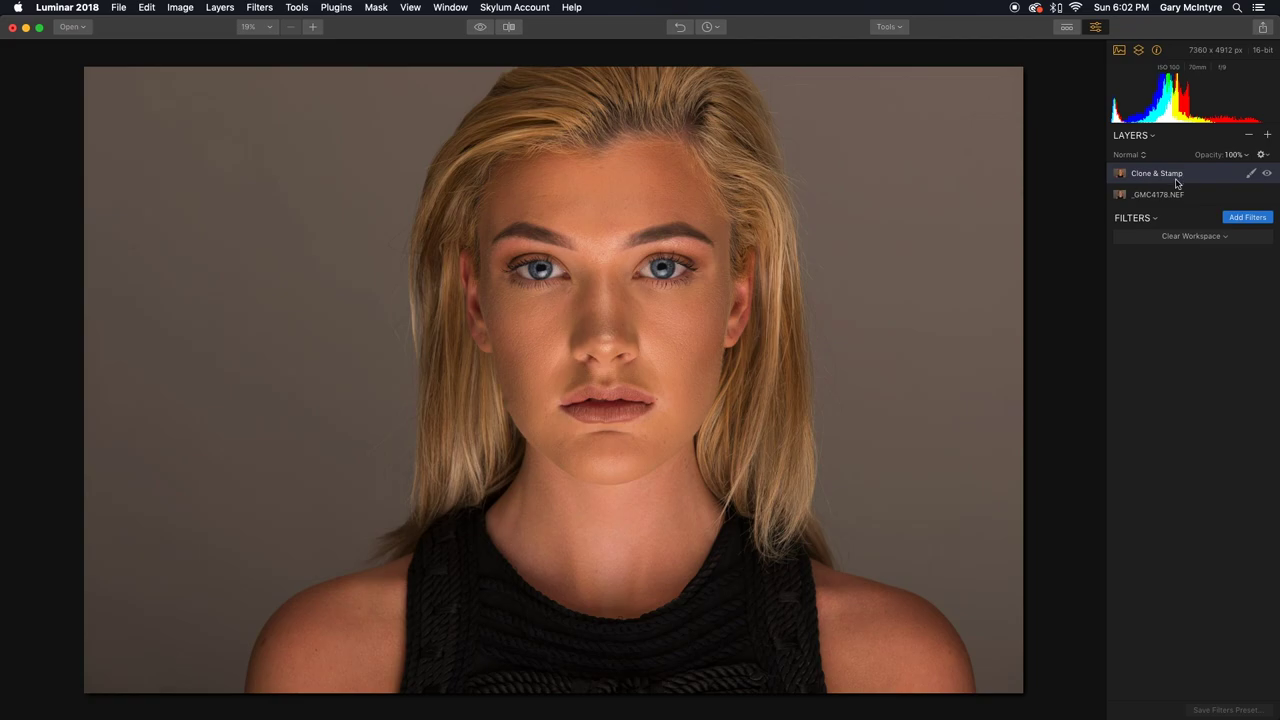
Step: Load the Portrait filter set and set Saturation to -20 and Vibrance to -7
{"action": "left_click", "coordinate": [1224, 237]}
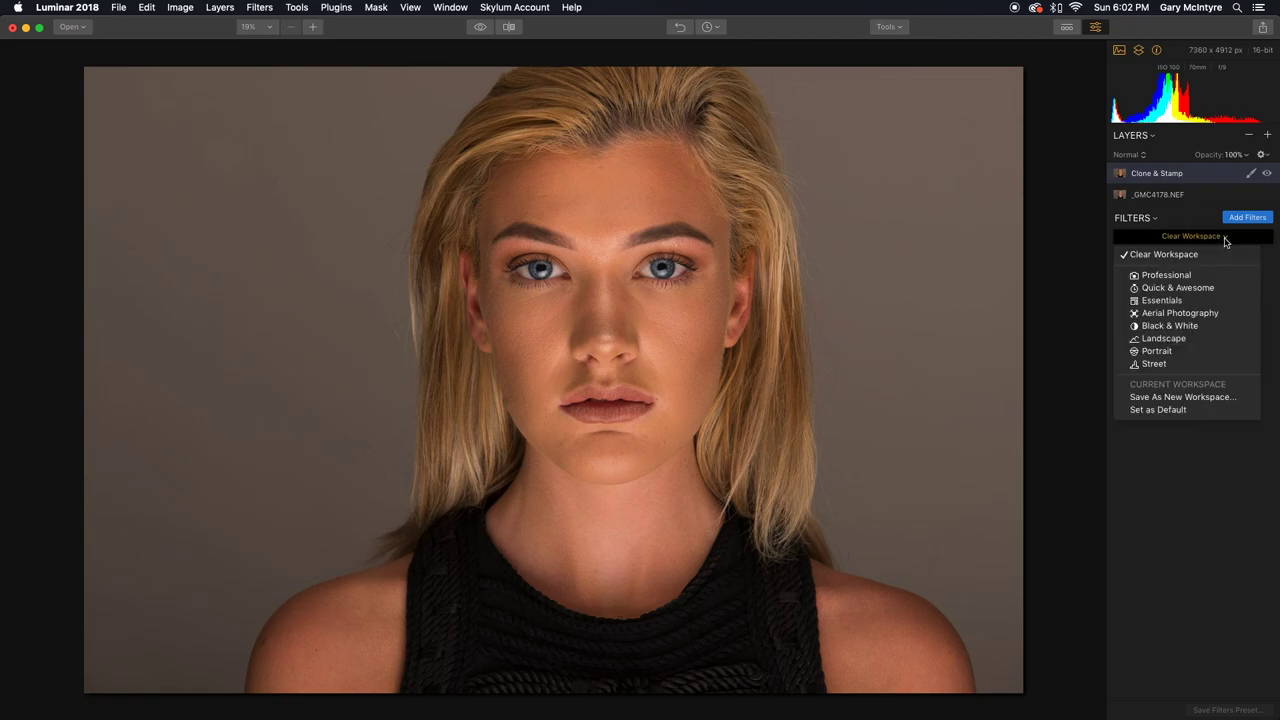
{"action": "left_click", "coordinate": [1175, 353]}
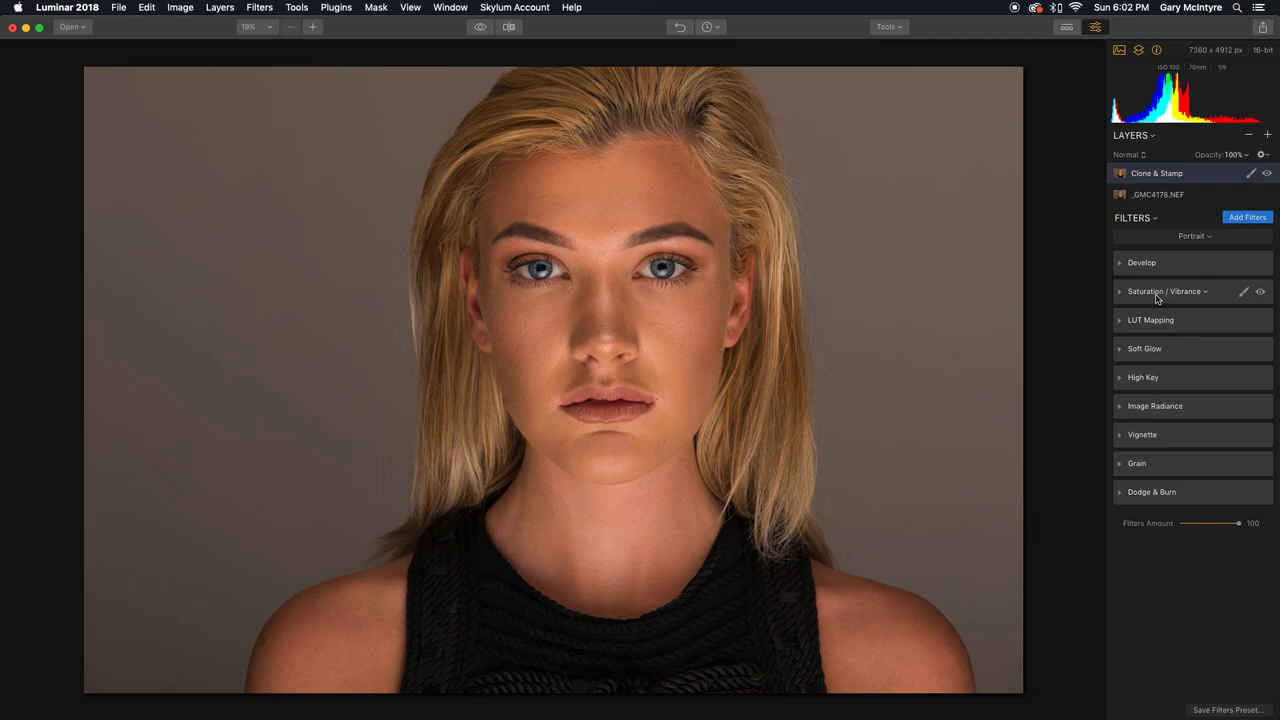
{"action": "left_click", "coordinate": [1121, 291]}
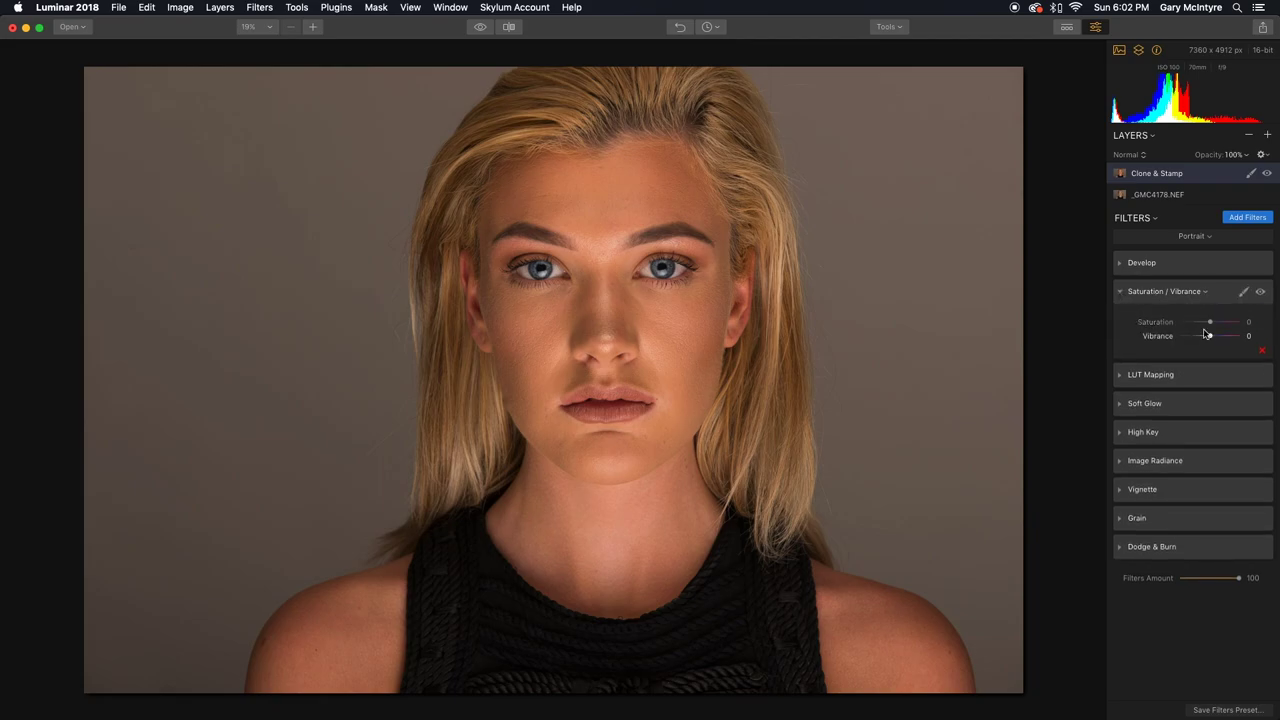
{"action": "left_click_drag", "start_coordinate": [1210, 324], "coordinate": [1204, 325]}
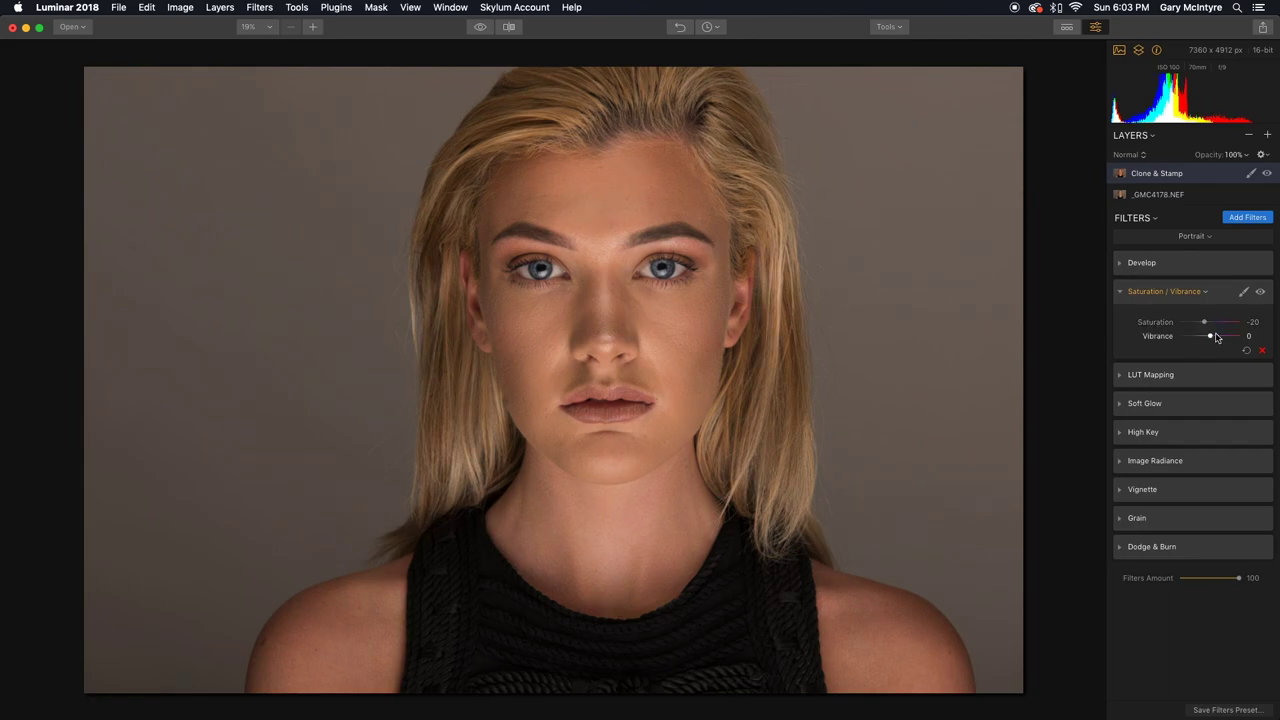
{"action": "left_click_drag", "start_coordinate": [1211, 341], "coordinate": [1205, 340]}
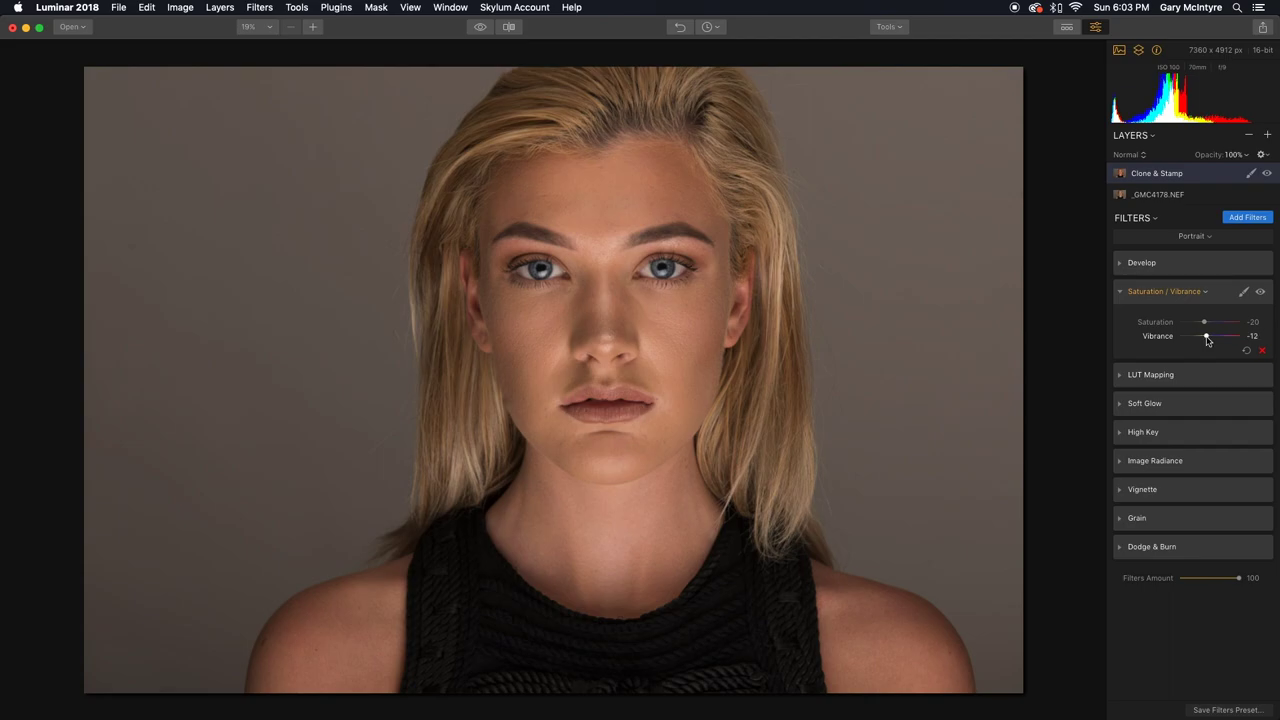
Step: Pull the Develop filter's Highlights down to -8
{"action": "left_click", "coordinate": [1120, 264]}
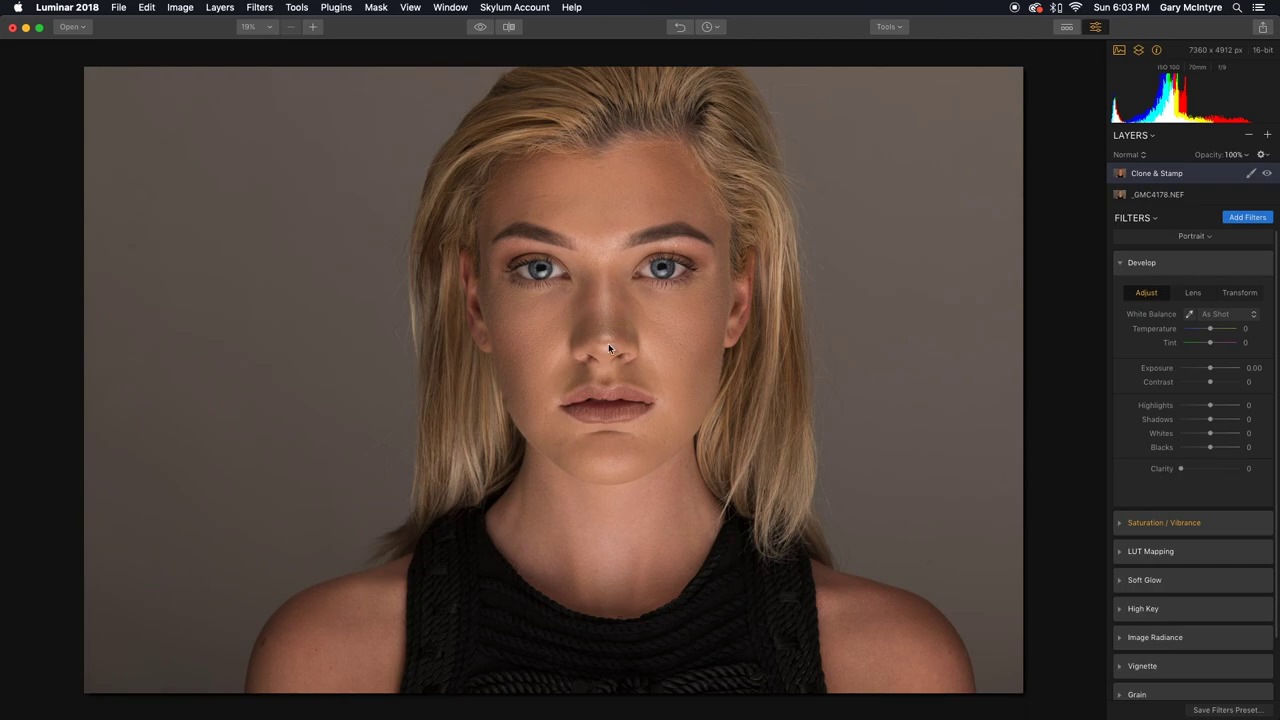
{"action": "left_click_drag", "start_coordinate": [1210, 407], "coordinate": [1208, 408]}
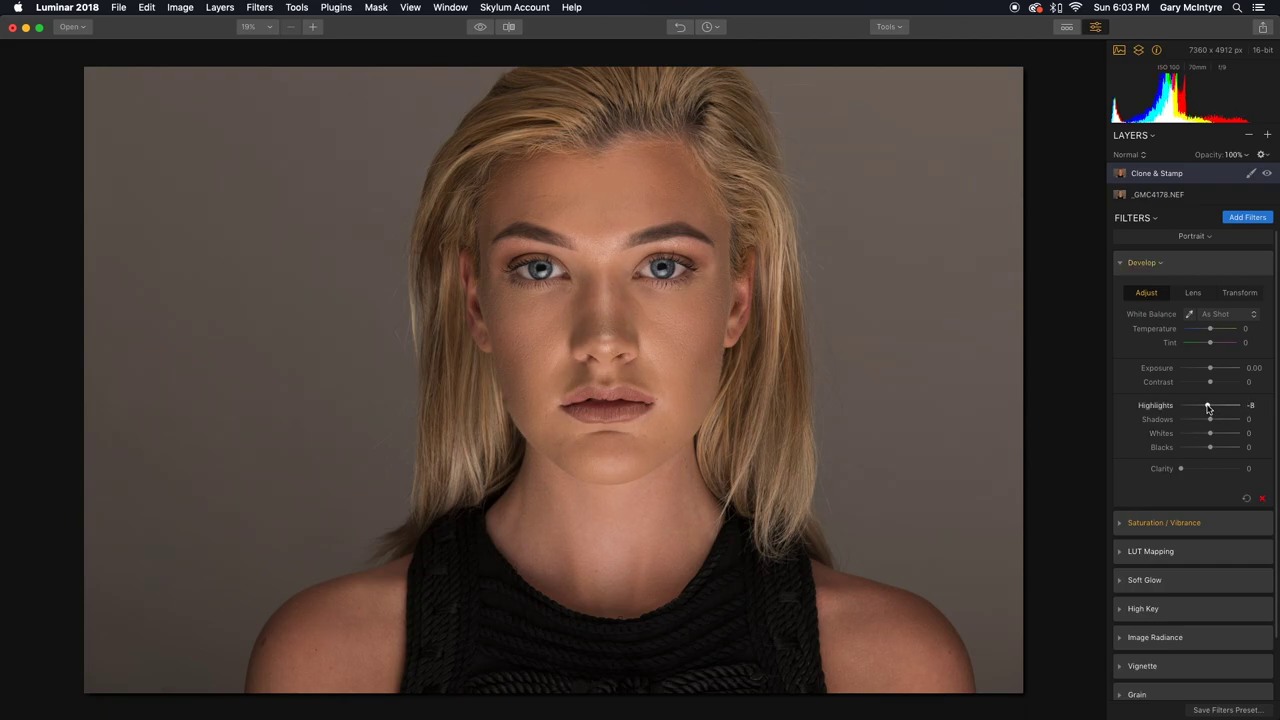
{"action": "left_click", "coordinate": [1120, 262]}
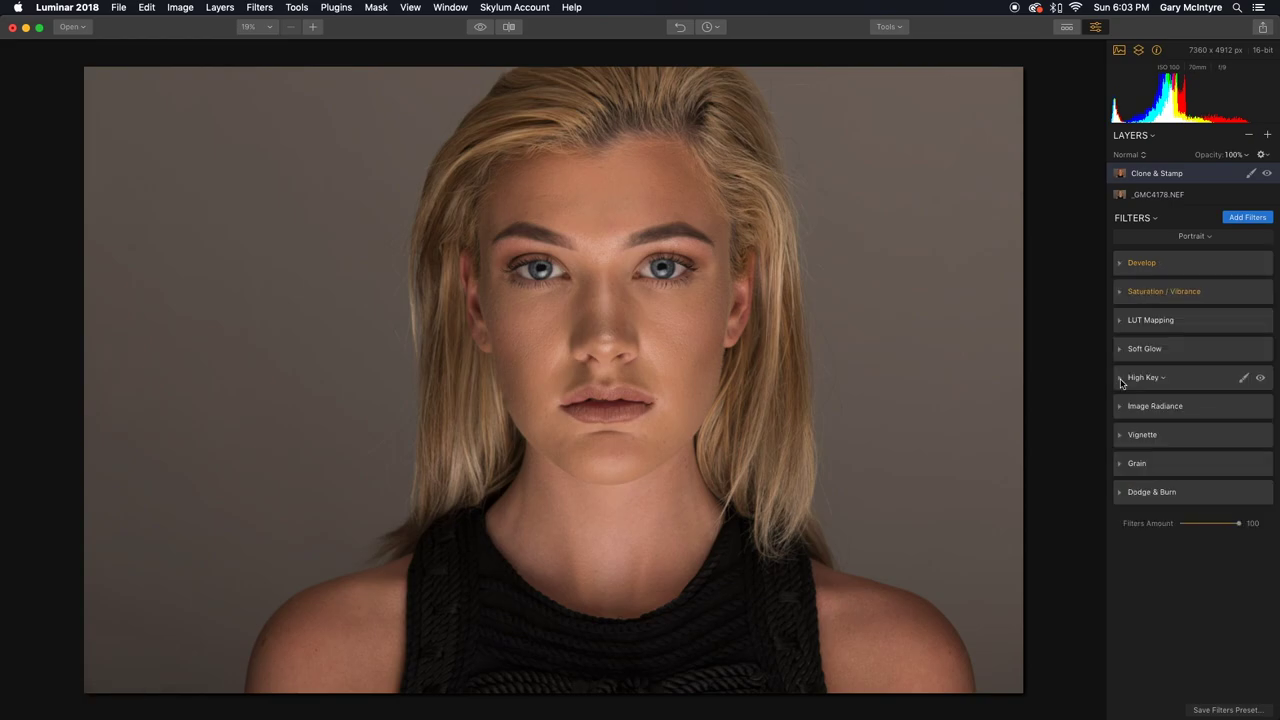
Step: Give the High Key filter Amount 22, Standard 73 and Saturation 43
{"action": "left_click", "coordinate": [1120, 378]}
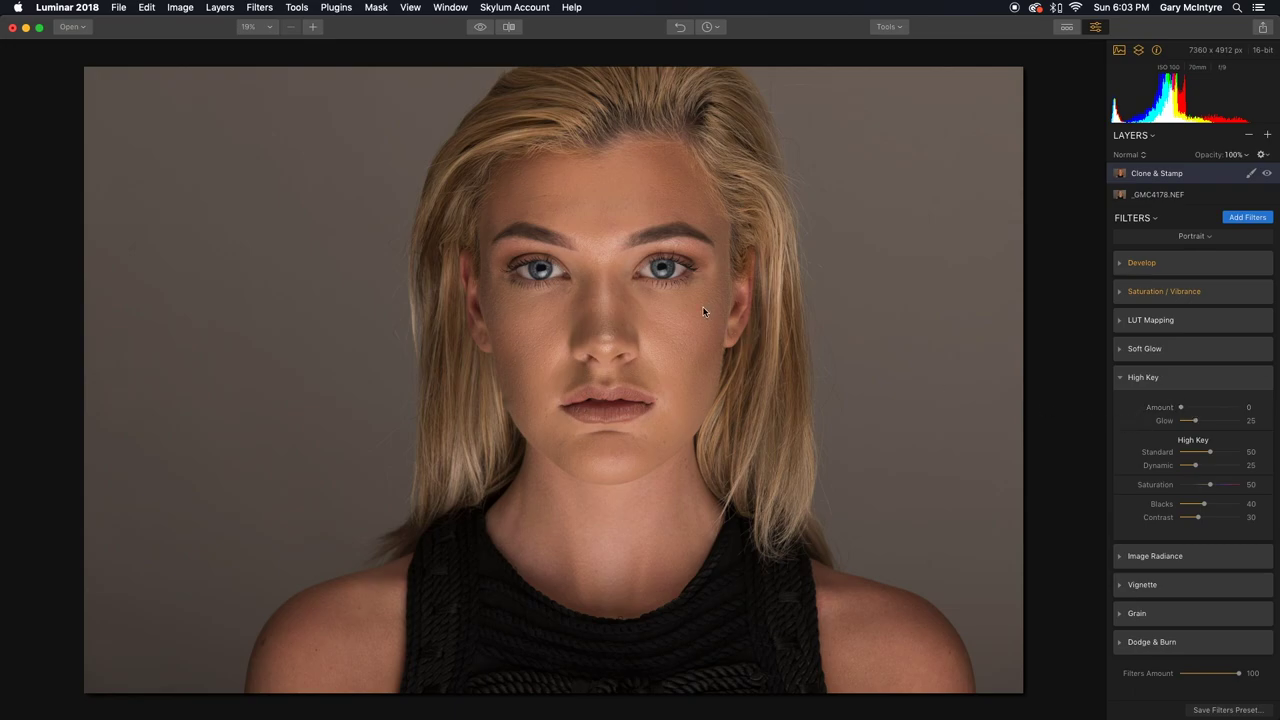
{"action": "left_click_drag", "start_coordinate": [1180, 408], "coordinate": [1196, 411]}
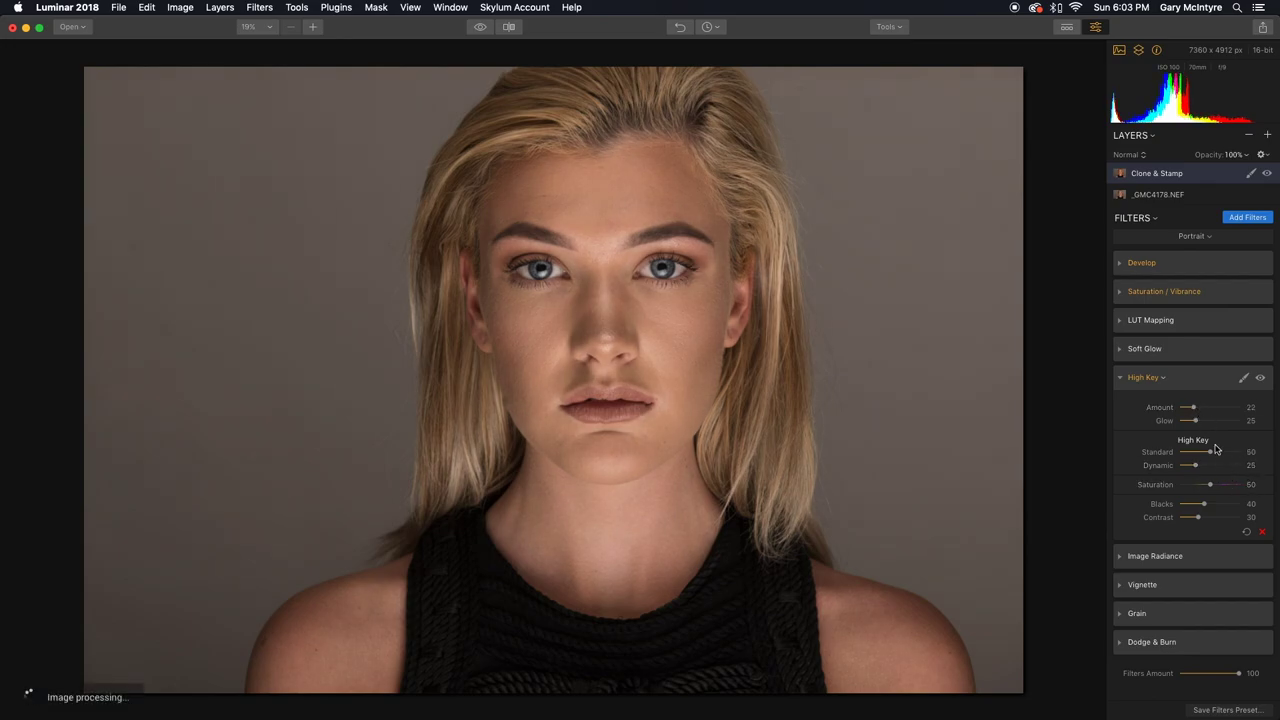
{"action": "left_click_drag", "start_coordinate": [1211, 455], "coordinate": [1228, 456]}
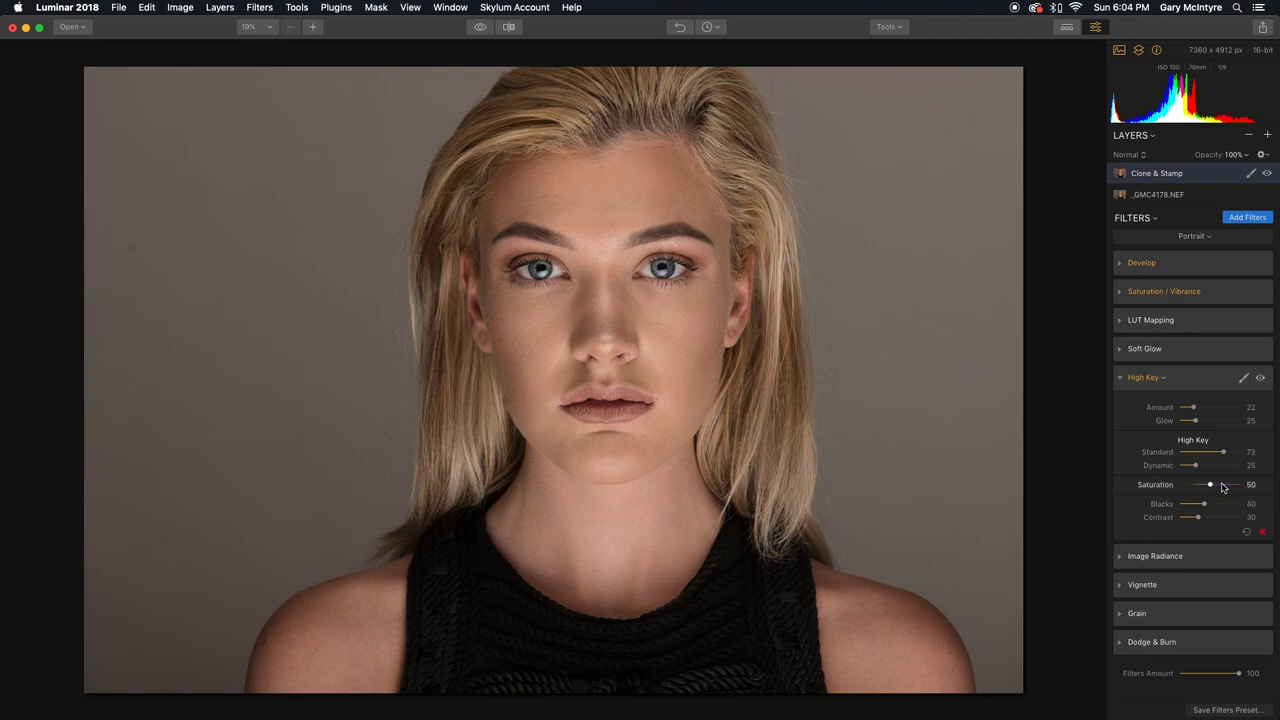
{"action": "left_click_drag", "start_coordinate": [1209, 485], "coordinate": [1178, 488]}
{"action": "double_click", "coordinate": [1178, 488]}
{"action": "left_click", "coordinate": [1121, 378]}
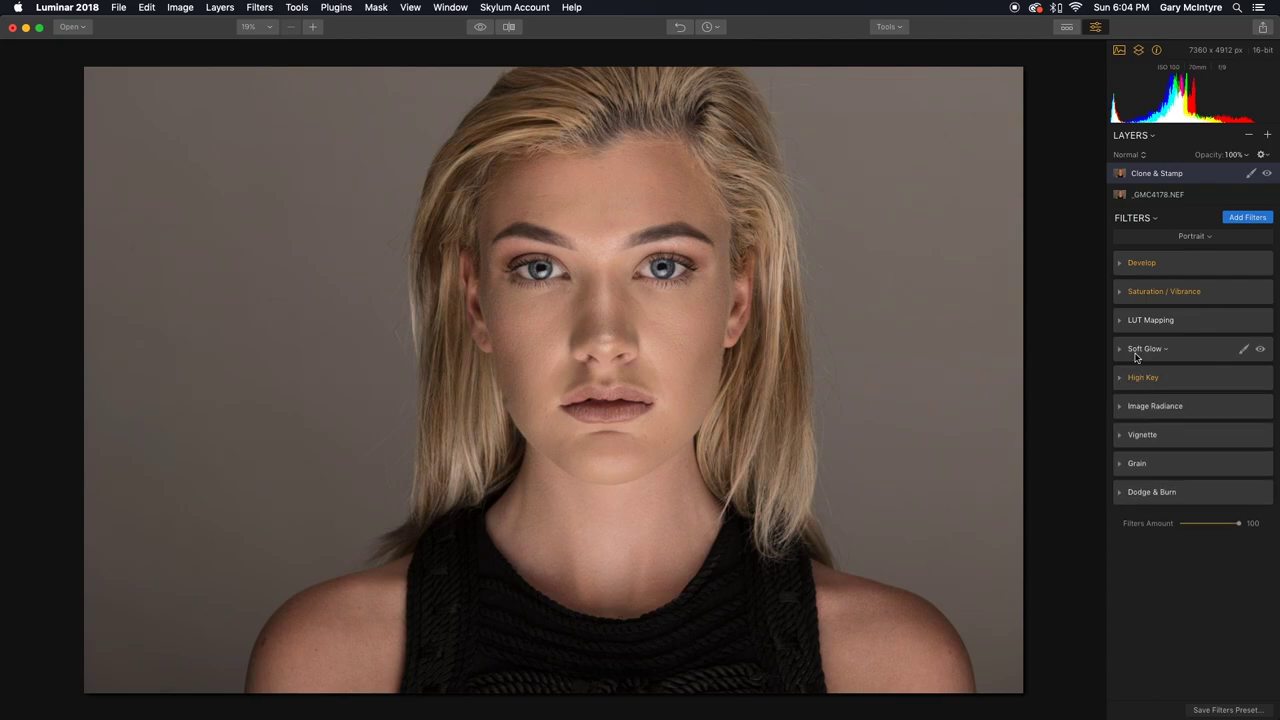
Step: Preview a strong Soft Glow of 84 on the cheek, then settle on about 19
{"action": "left_click", "coordinate": [1120, 350]}
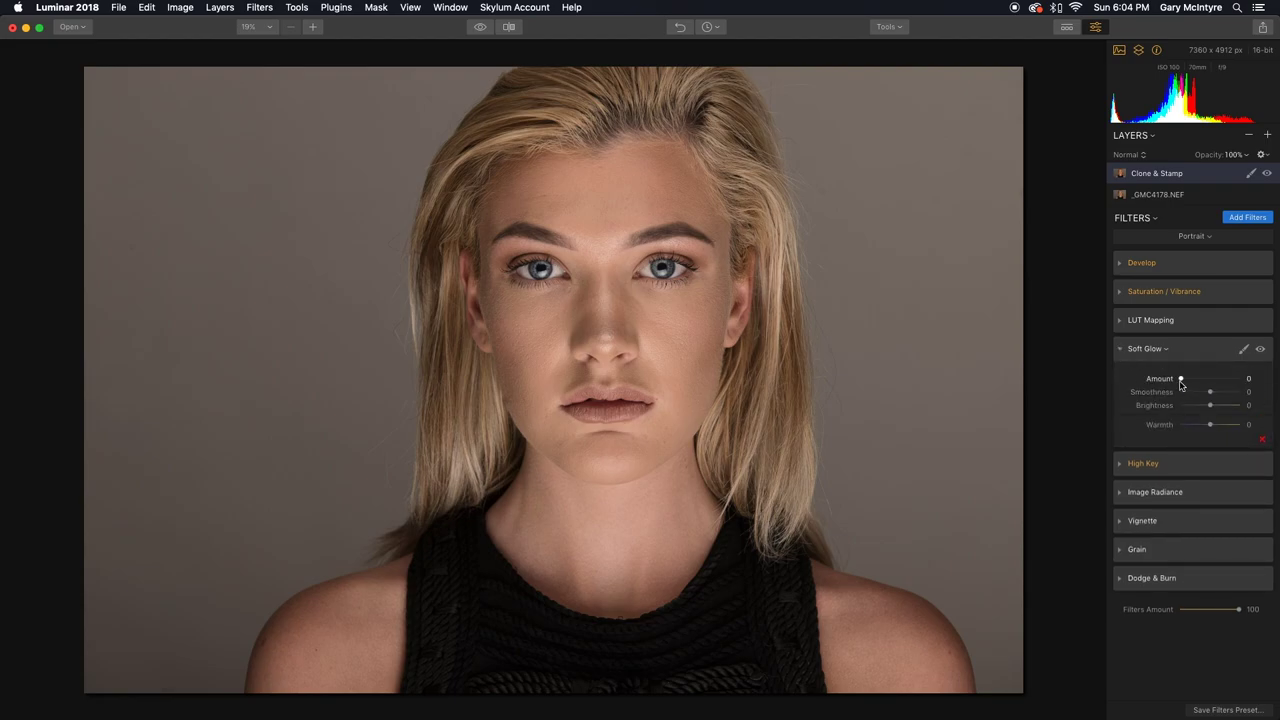
{"action": "double_click", "coordinate": [686, 354]}
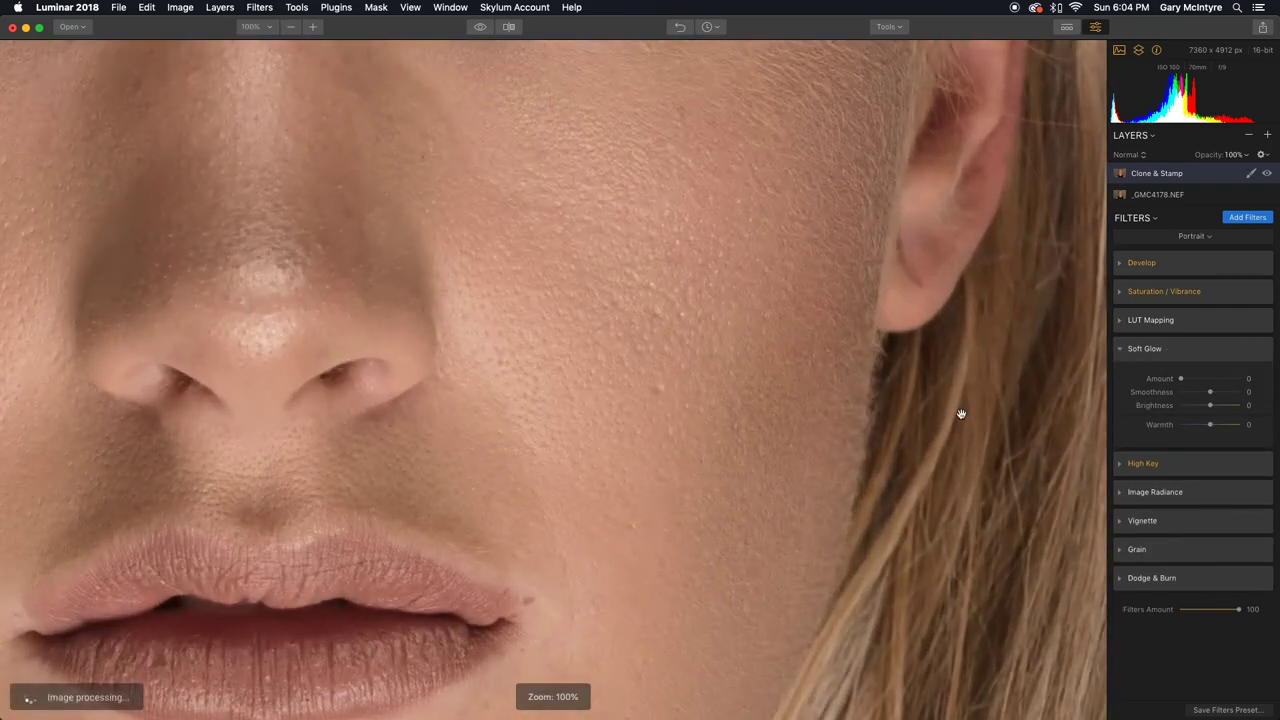
{"action": "left_click_drag", "start_coordinate": [1181, 379], "coordinate": [1239, 383]}
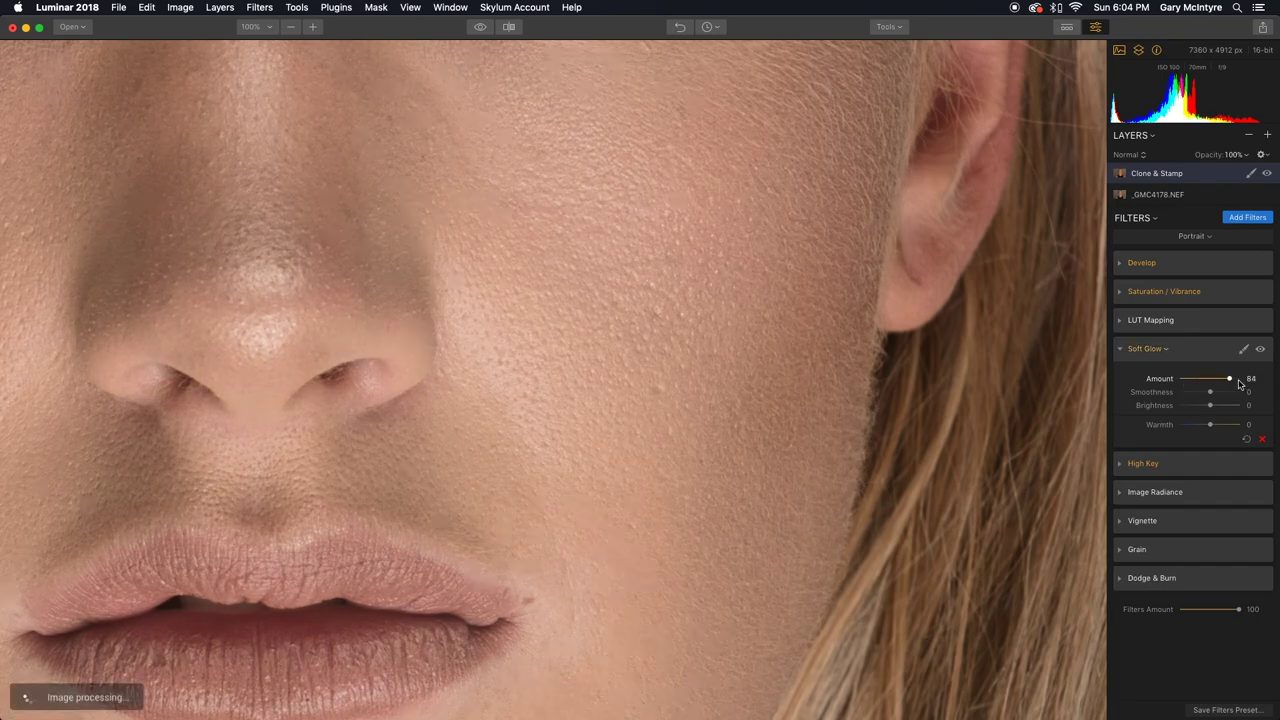
{"action": "left_click_drag", "start_coordinate": [1230, 379], "coordinate": [1173, 382]}
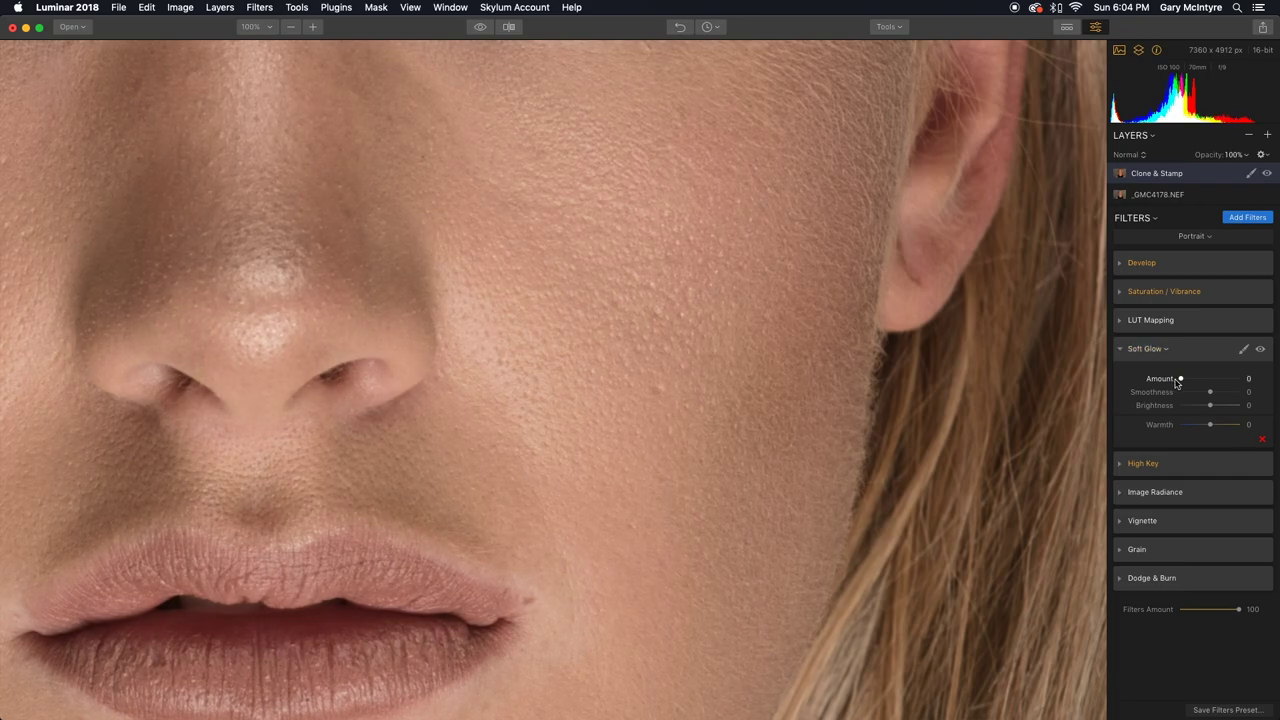
{"action": "left_click_drag", "start_coordinate": [1181, 381], "coordinate": [1195, 383]}
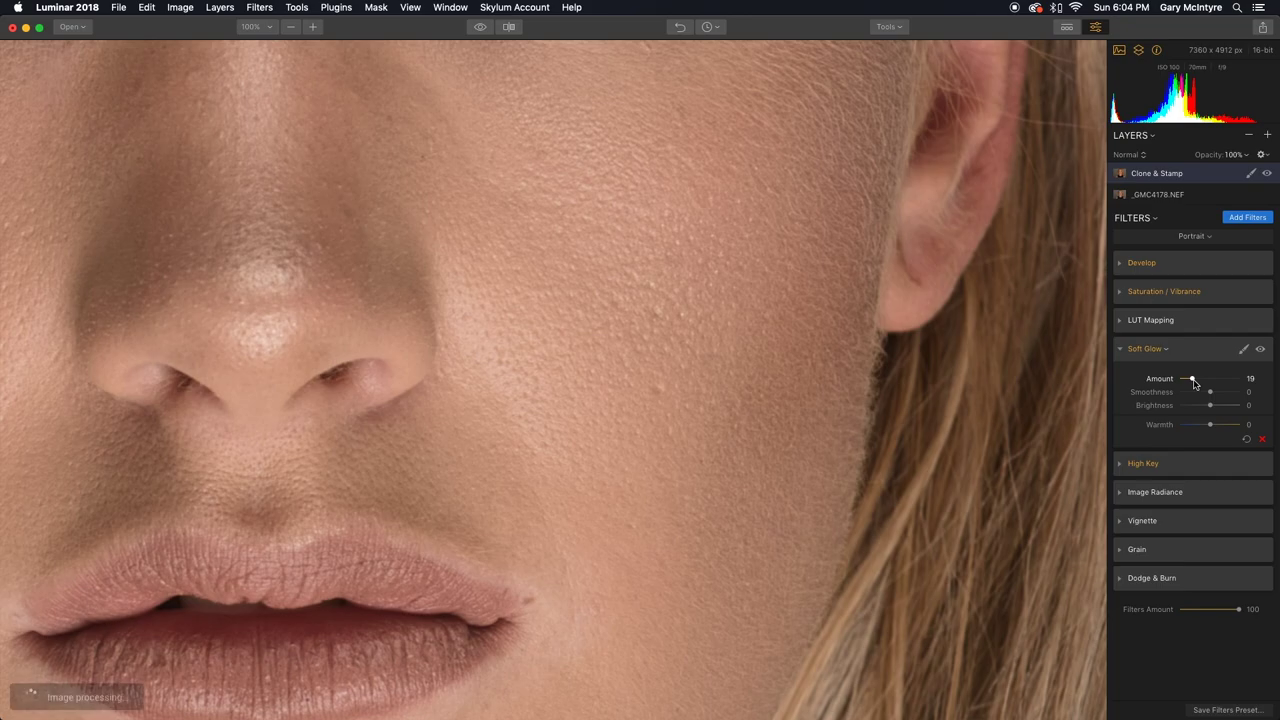
{"action": "left_click", "coordinate": [1121, 351]}
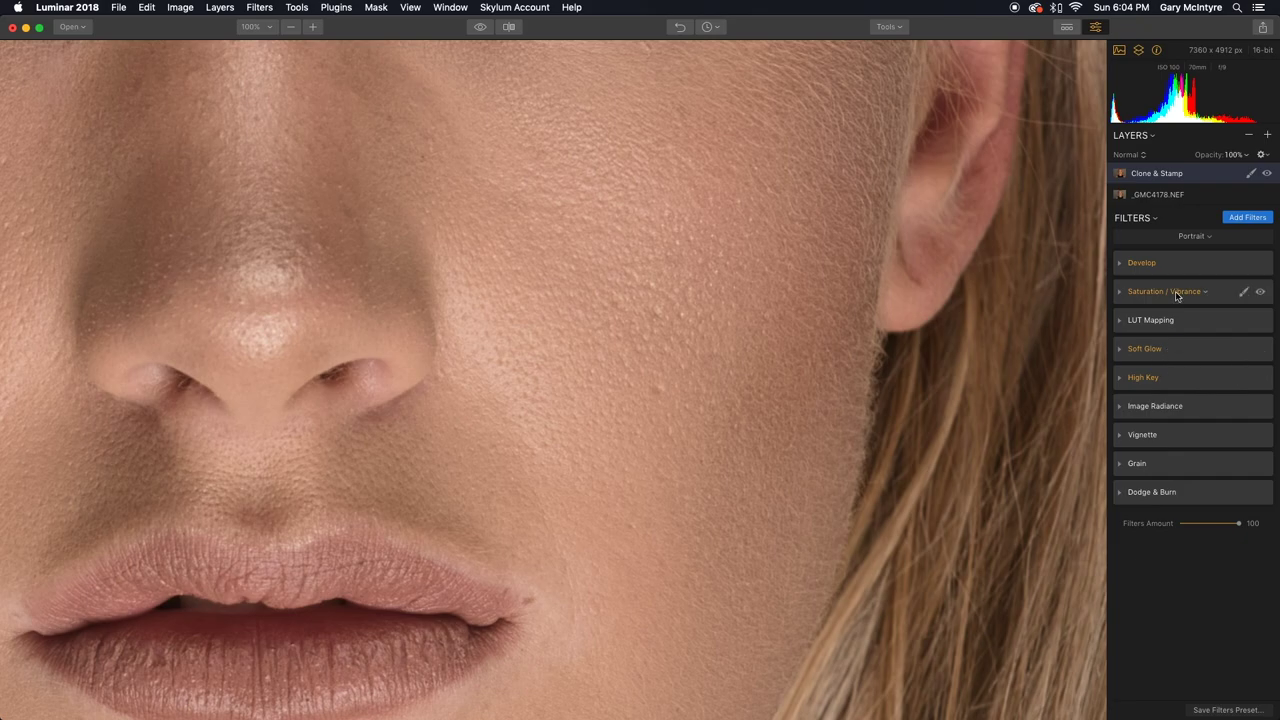
{"action": "left_click", "coordinate": [1124, 410]}
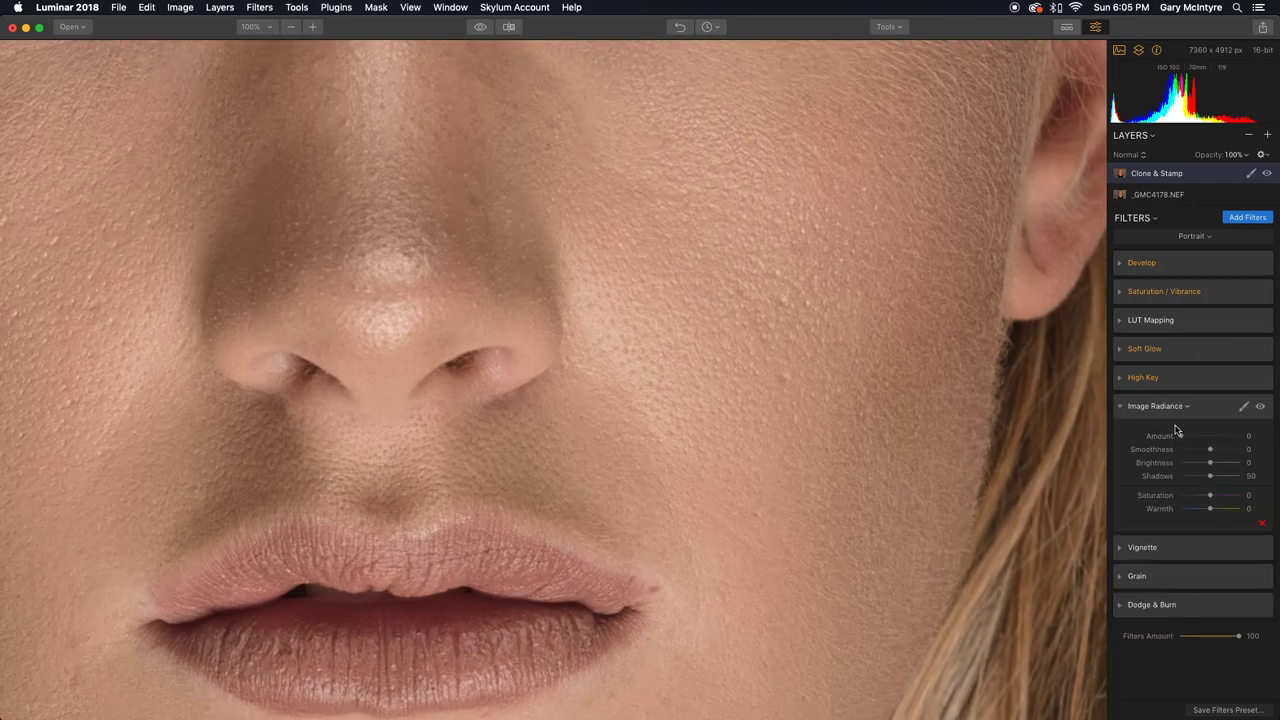
Step: Fit the portrait in view and set Image Radiance Amount to 16
{"action": "key", "text": "super+0"}
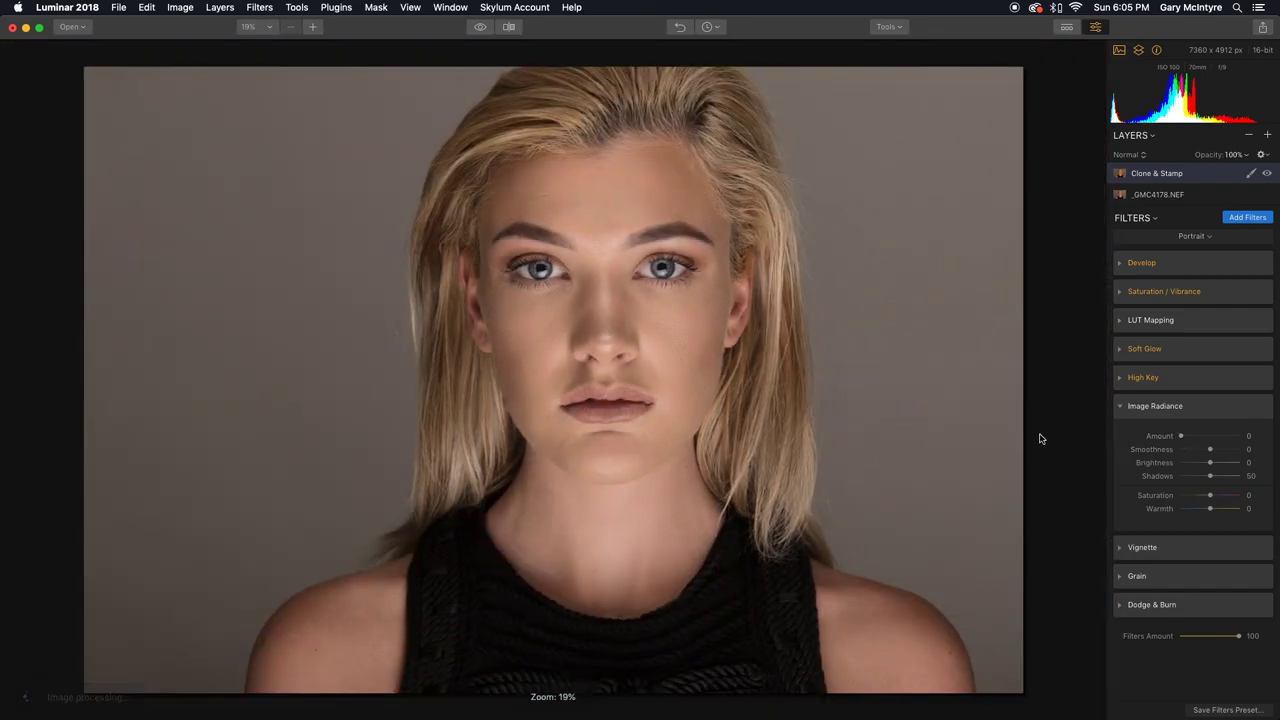
{"action": "mouse_move", "coordinate": [1182, 438]}
{"action": "left_mouse_down"}
{"action": "mouse_move", "coordinate": [1220, 443]}
{"action": "mouse_move", "coordinate": [1192, 442]}
{"action": "left_mouse_up"}
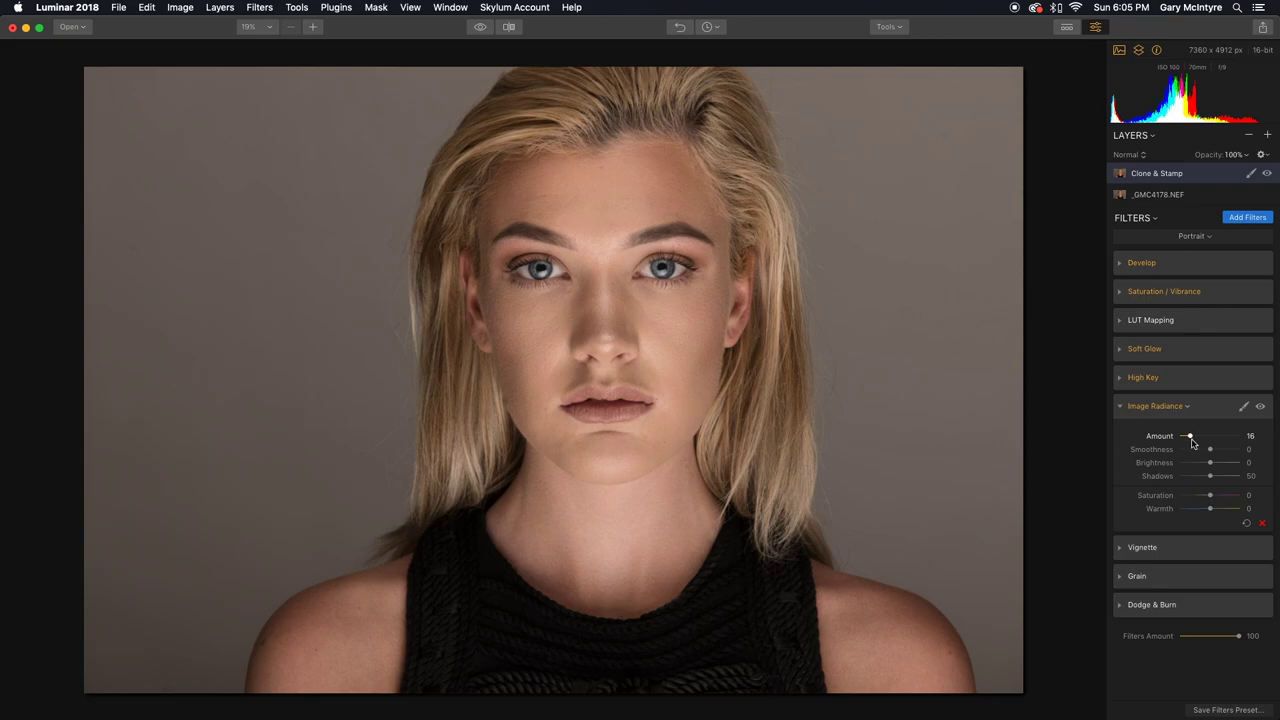
{"action": "left_click", "coordinate": [1120, 407]}
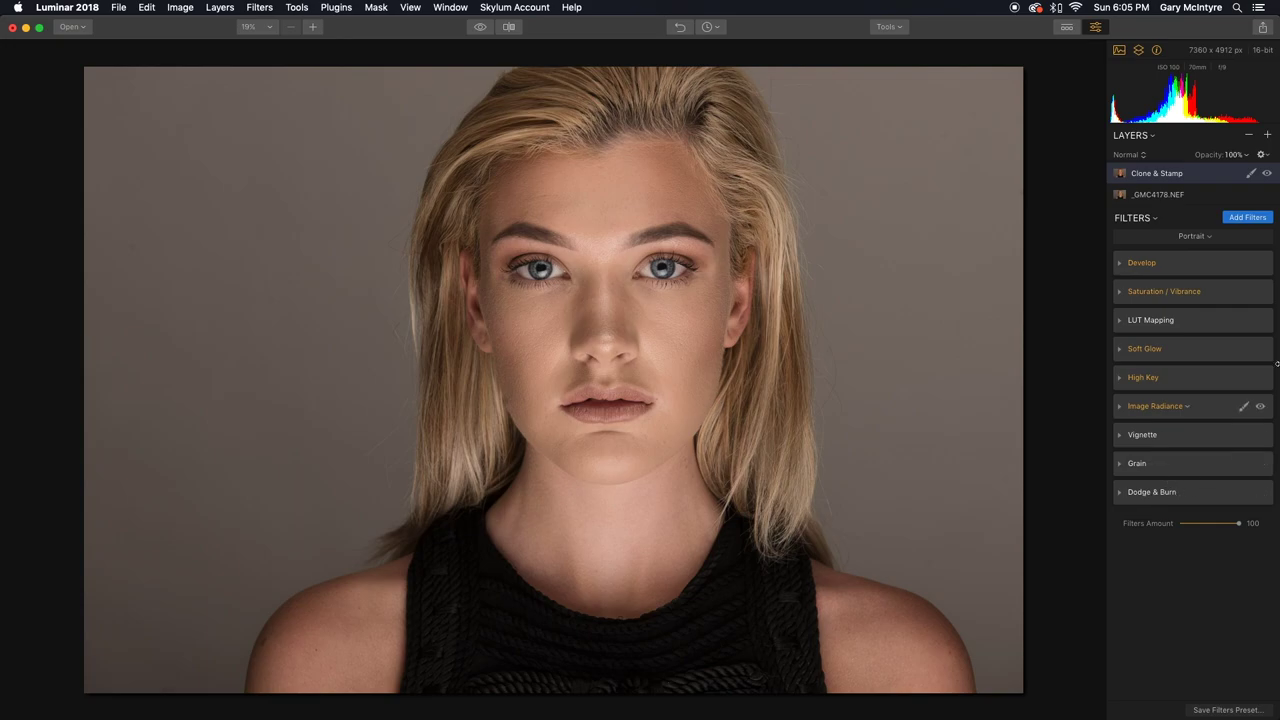
{"action": "left_click", "coordinate": [1268, 136]}
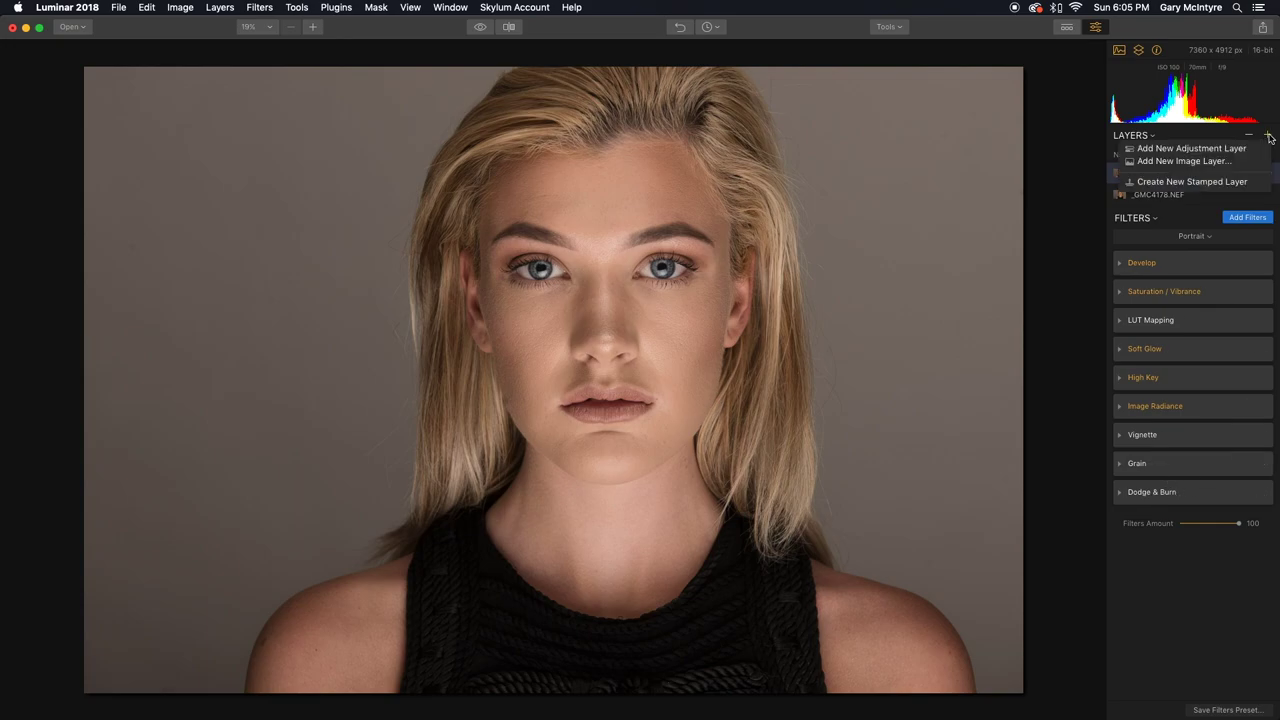
Step: Add Adjustment Layer 1 holding a Structure filter at Amount -30
{"action": "left_click", "coordinate": [1200, 148]}
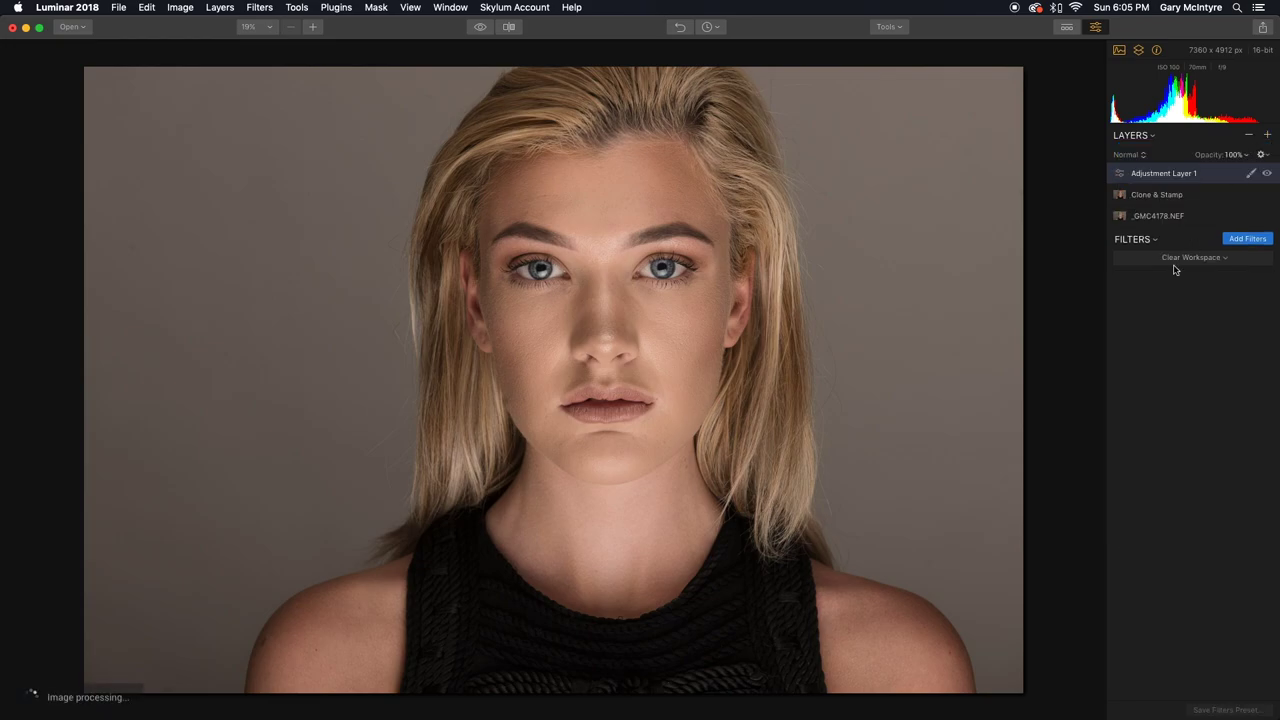
{"action": "left_click", "coordinate": [1252, 242]}
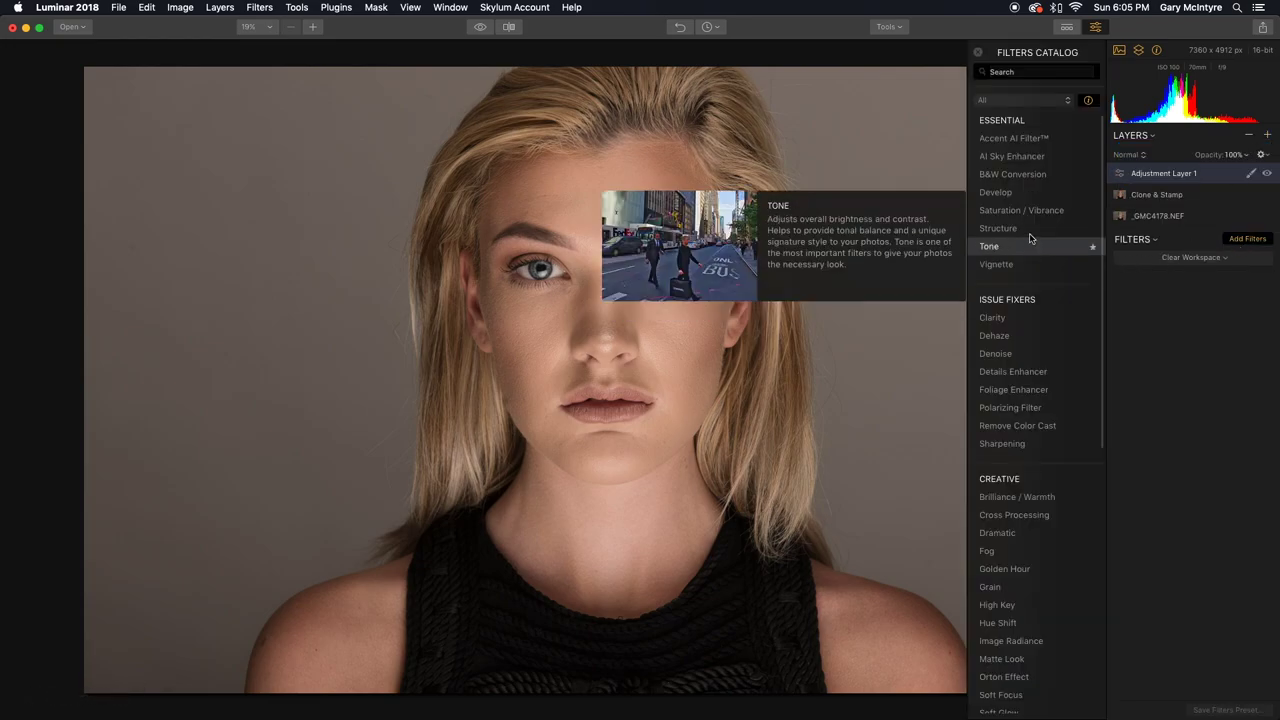
{"action": "mouse_move", "coordinate": [1023, 232]}
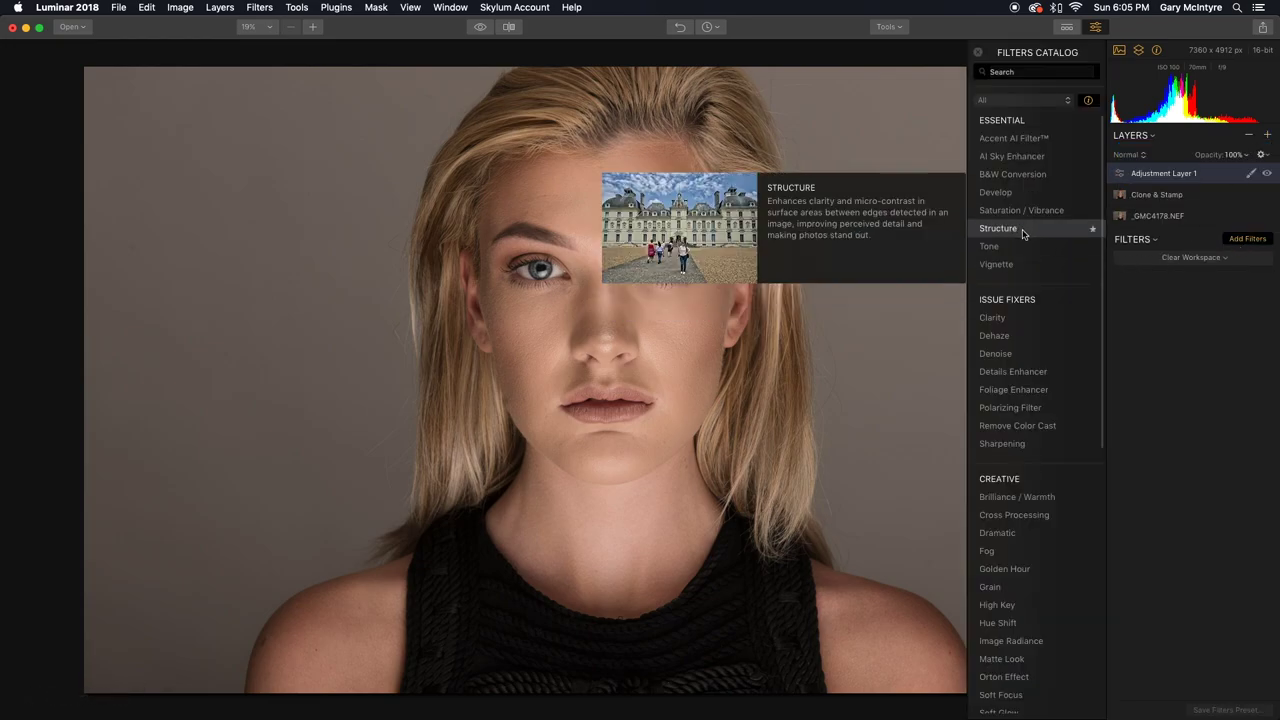
{"action": "left_click", "coordinate": [1023, 230]}
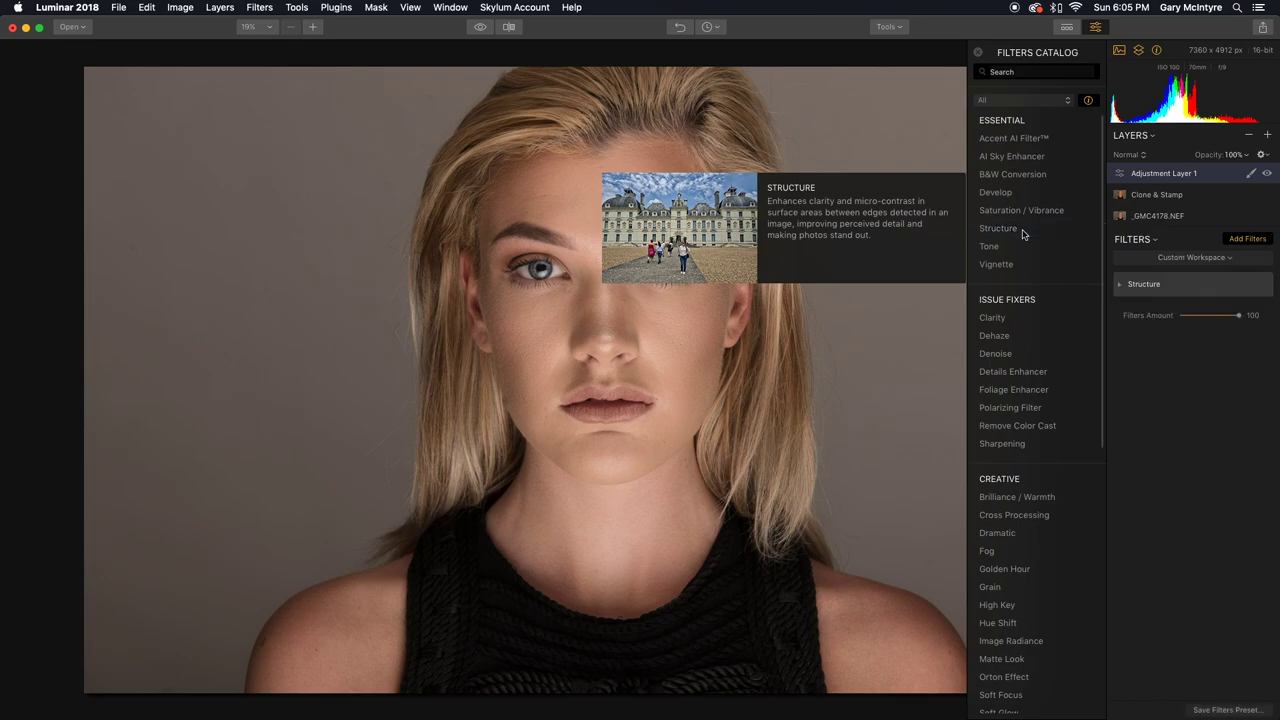
{"action": "mouse_move", "coordinate": [1208, 316]}
{"action": "left_mouse_down"}
{"action": "mouse_move", "coordinate": [1229, 319]}
{"action": "mouse_move", "coordinate": [1203, 318]}
{"action": "left_mouse_up"}
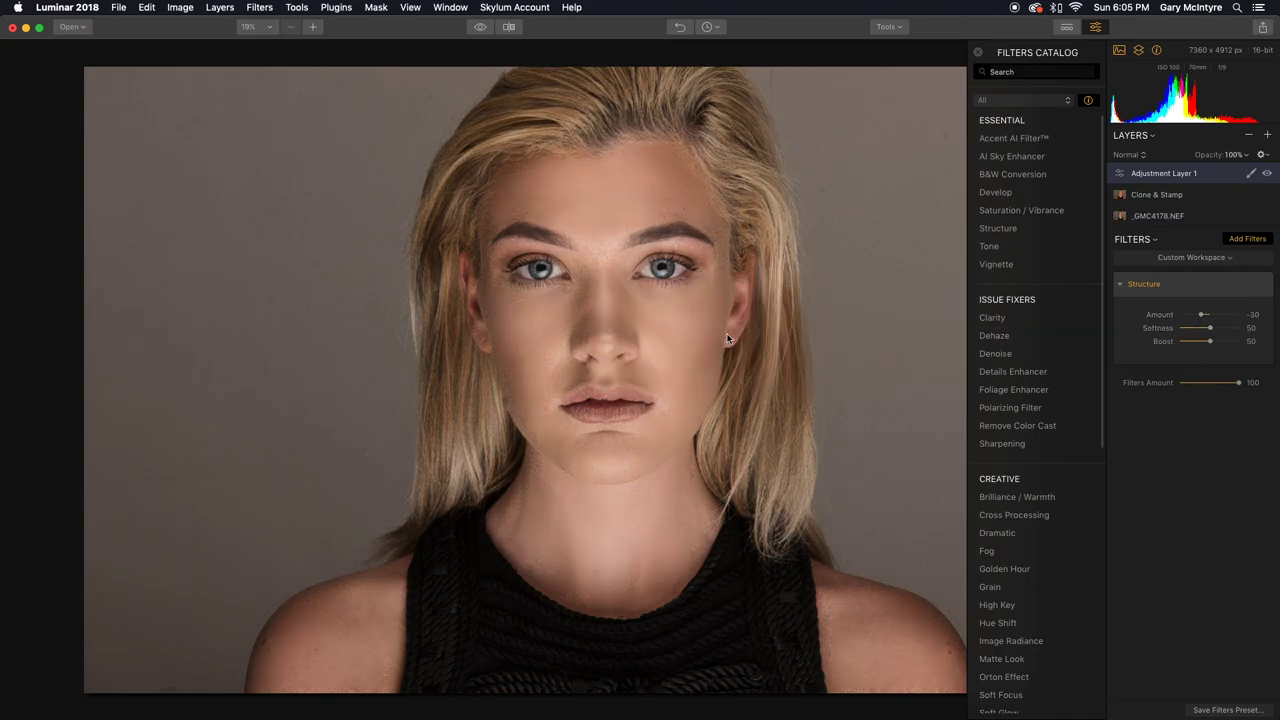
Step: At 100% on the cheek, try Structure at -100, then set it to -33
{"action": "left_click", "coordinate": [676, 348]}
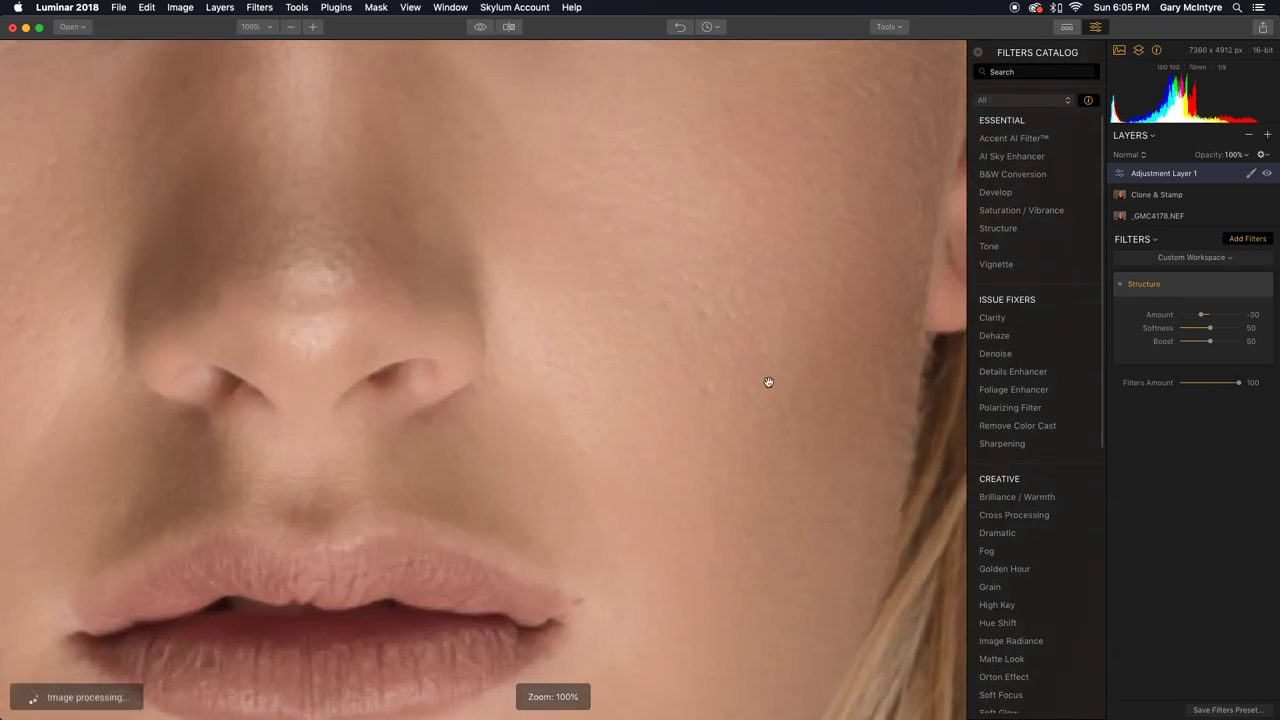
{"action": "mouse_move", "coordinate": [1203, 318]}
{"action": "left_mouse_down"}
{"action": "mouse_move", "coordinate": [1180, 318]}
{"action": "mouse_move", "coordinate": [1210, 319]}
{"action": "left_mouse_up"}
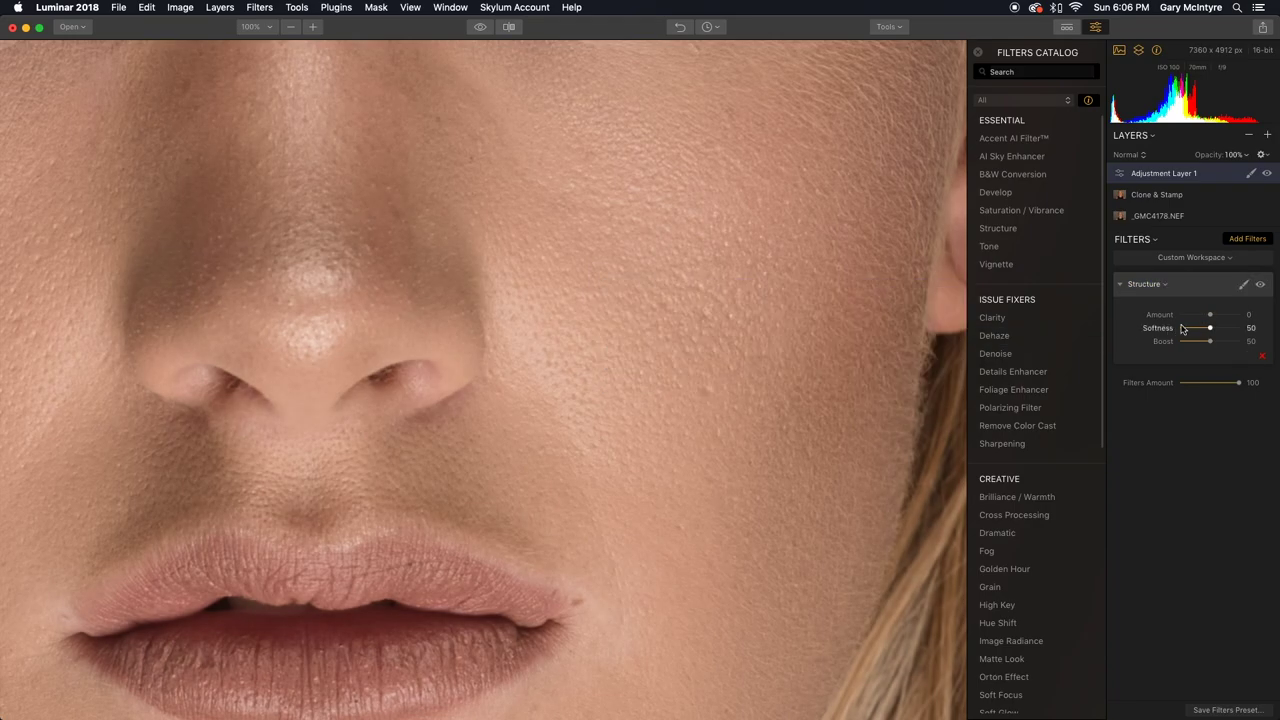
{"action": "left_click_drag", "start_coordinate": [1210, 318], "coordinate": [1203, 318]}
{"action": "key", "text": "super+0"}
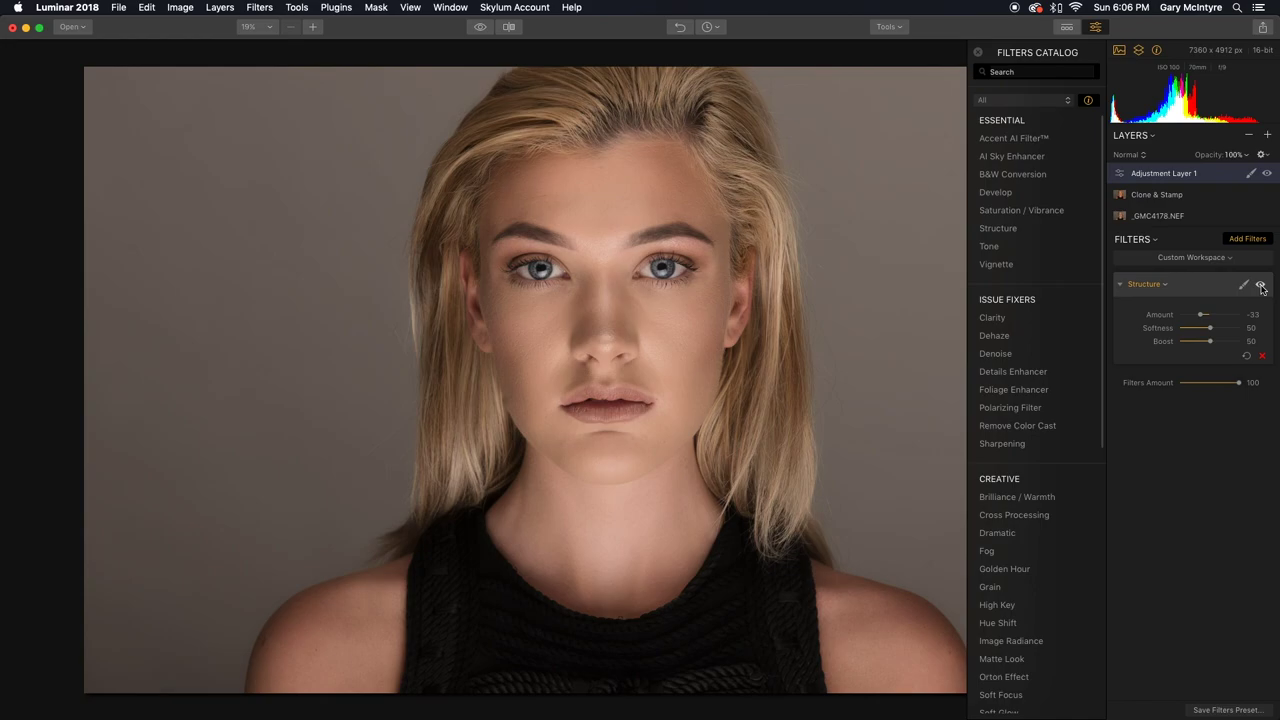
Step: Toggle the Structure filter off and on to compare, then bring up its masking choices
{"action": "left_click", "coordinate": [1260, 286]}
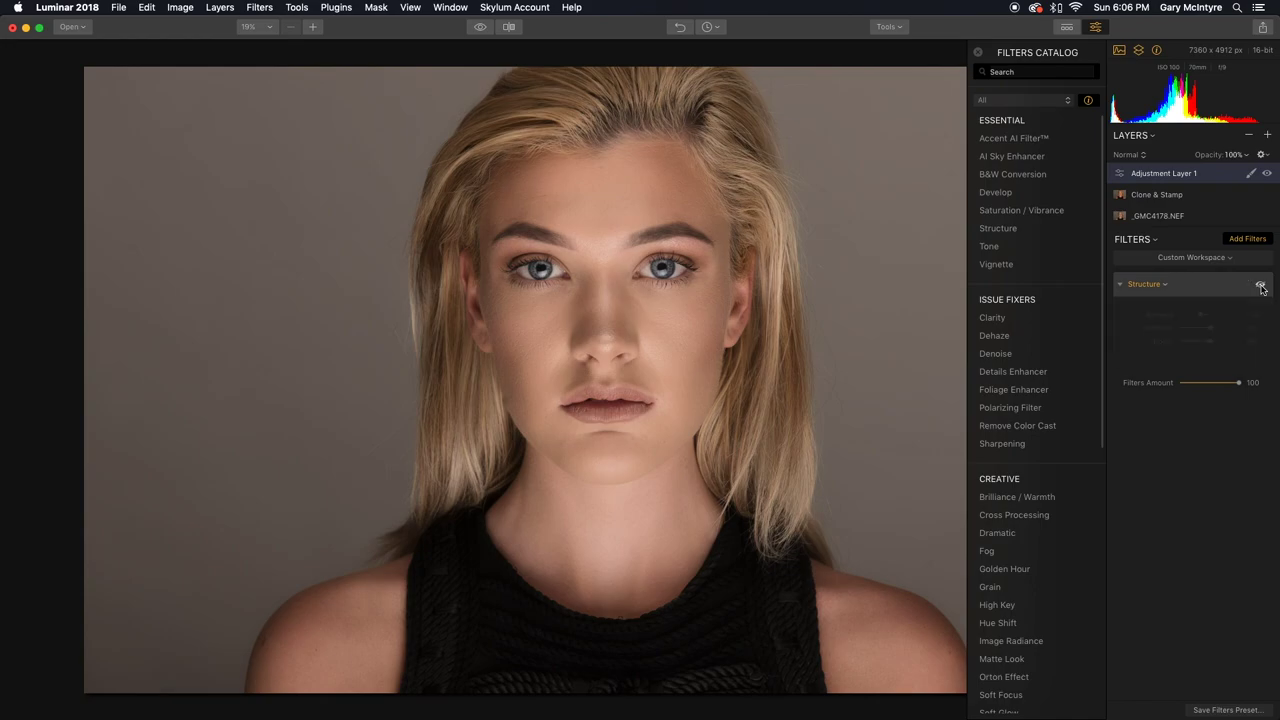
{"action": "left_click", "coordinate": [1260, 286]}
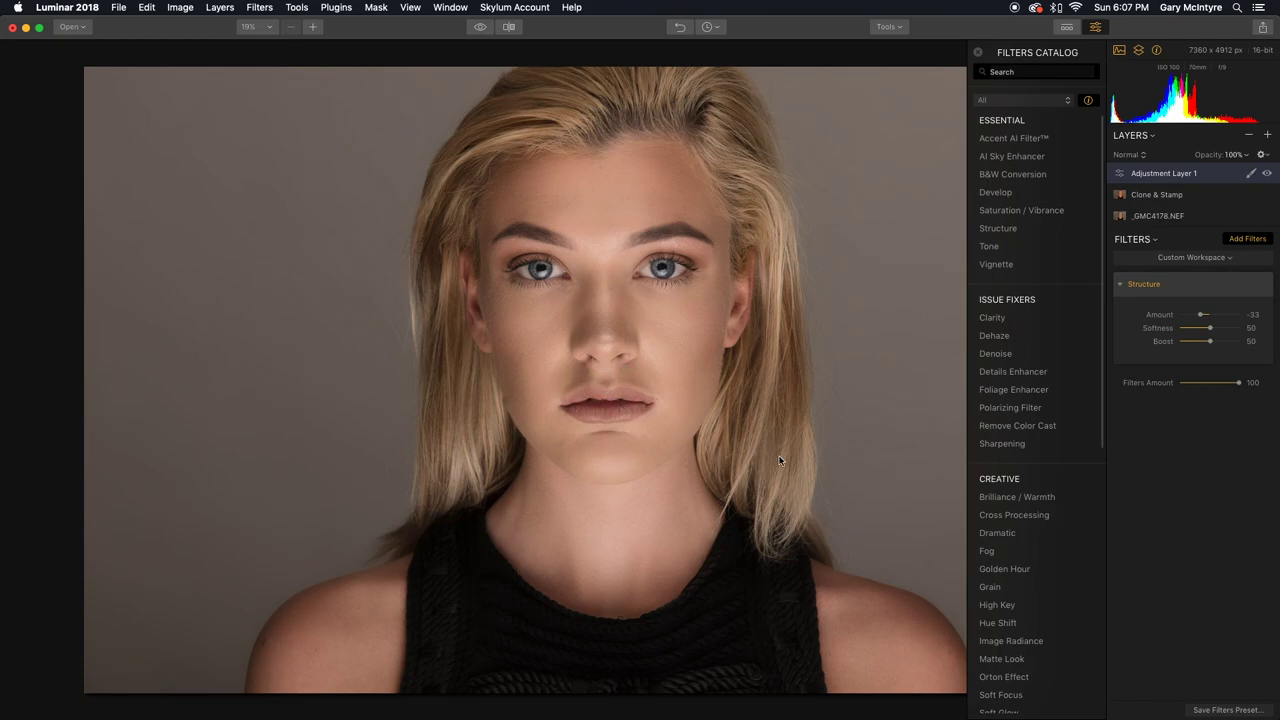
{"action": "mouse_move", "coordinate": [1233, 290]}
{"action": "left_click", "coordinate": [1244, 285]}
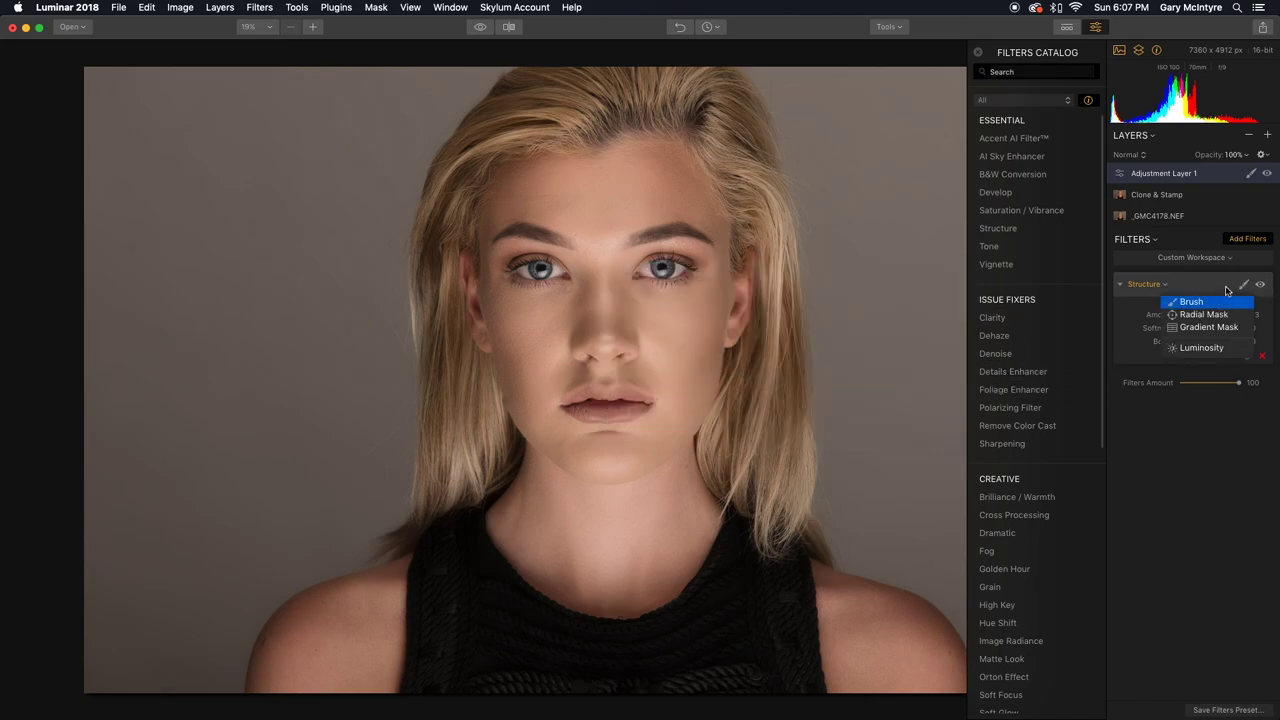
Step: Brush the Structure mask in Erase mode, checking the red overlay, then zoom to the eyes
{"action": "left_click", "coordinate": [1219, 303]}
{"action": "left_click", "coordinate": [229, 50]}
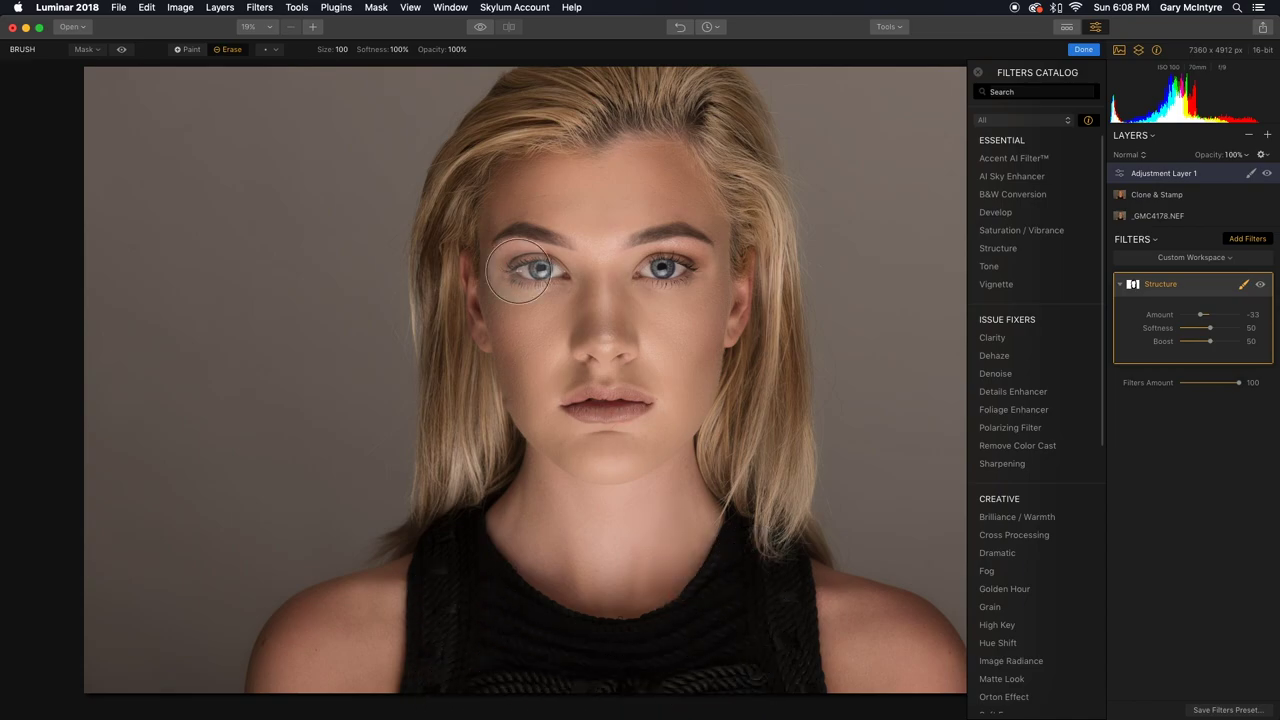
{"action": "left_click", "coordinate": [123, 50]}
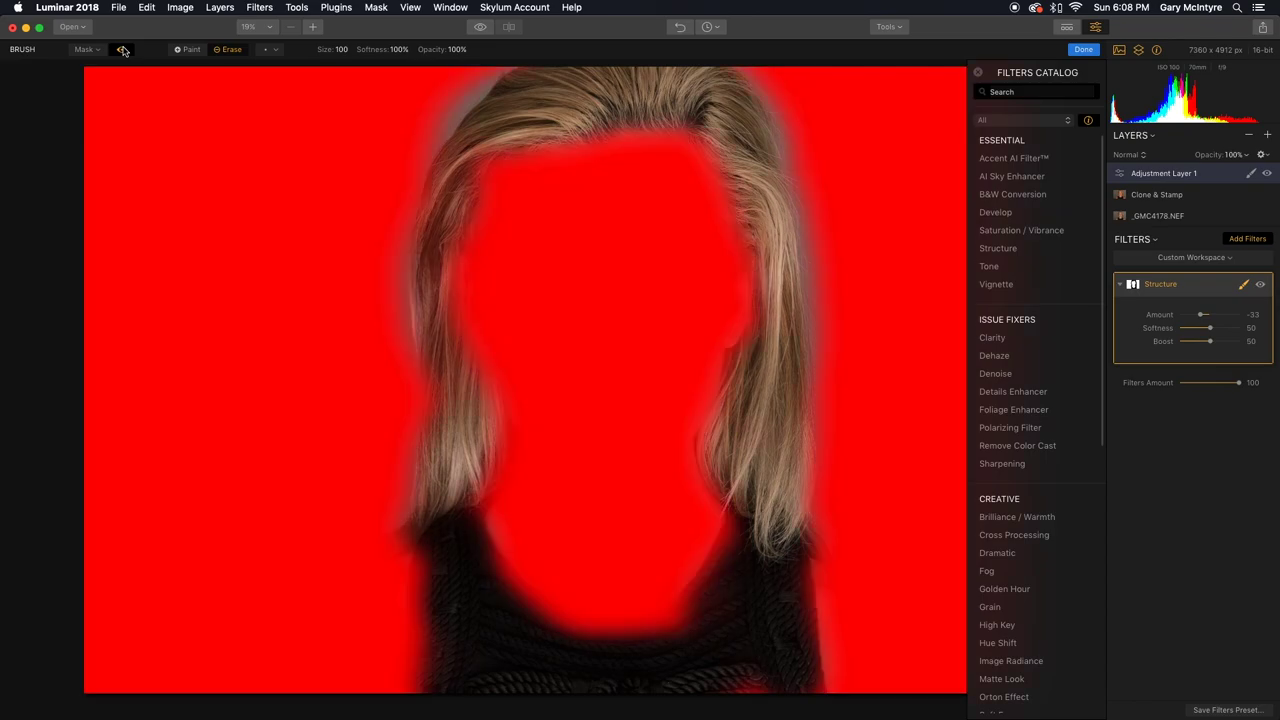
{"action": "left_click", "coordinate": [123, 50]}
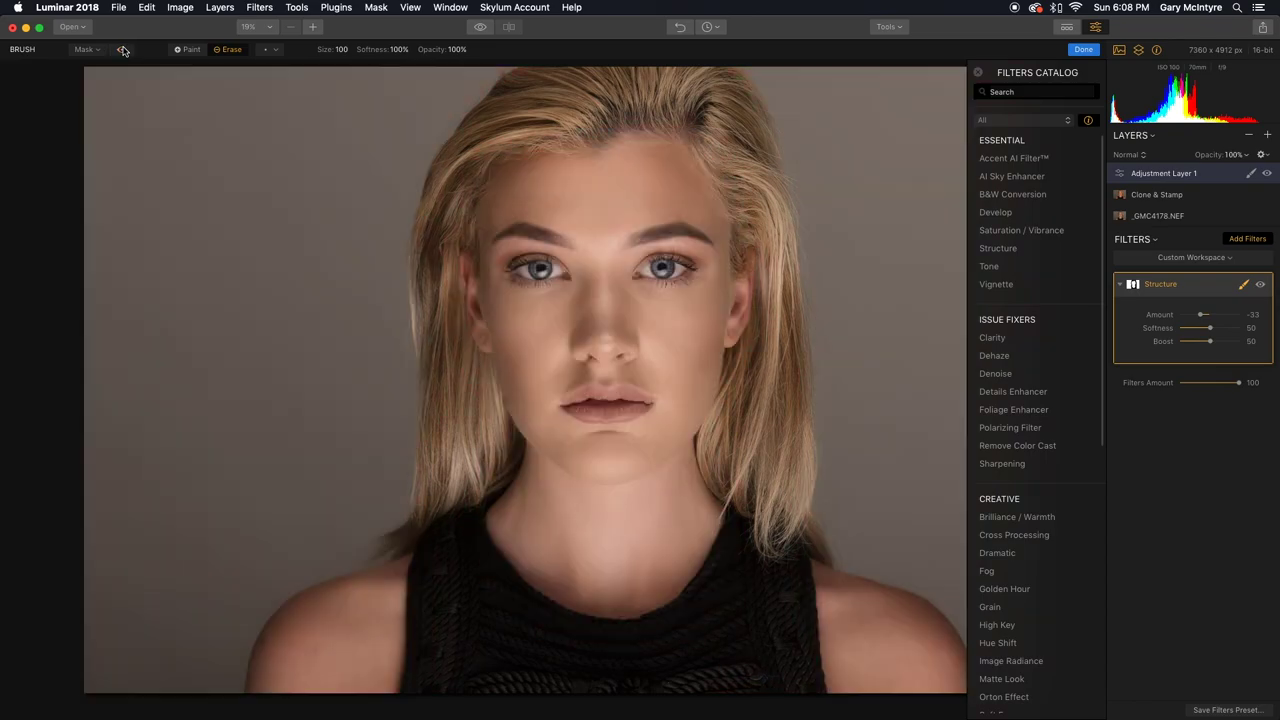
{"action": "left_click", "coordinate": [1244, 287]}
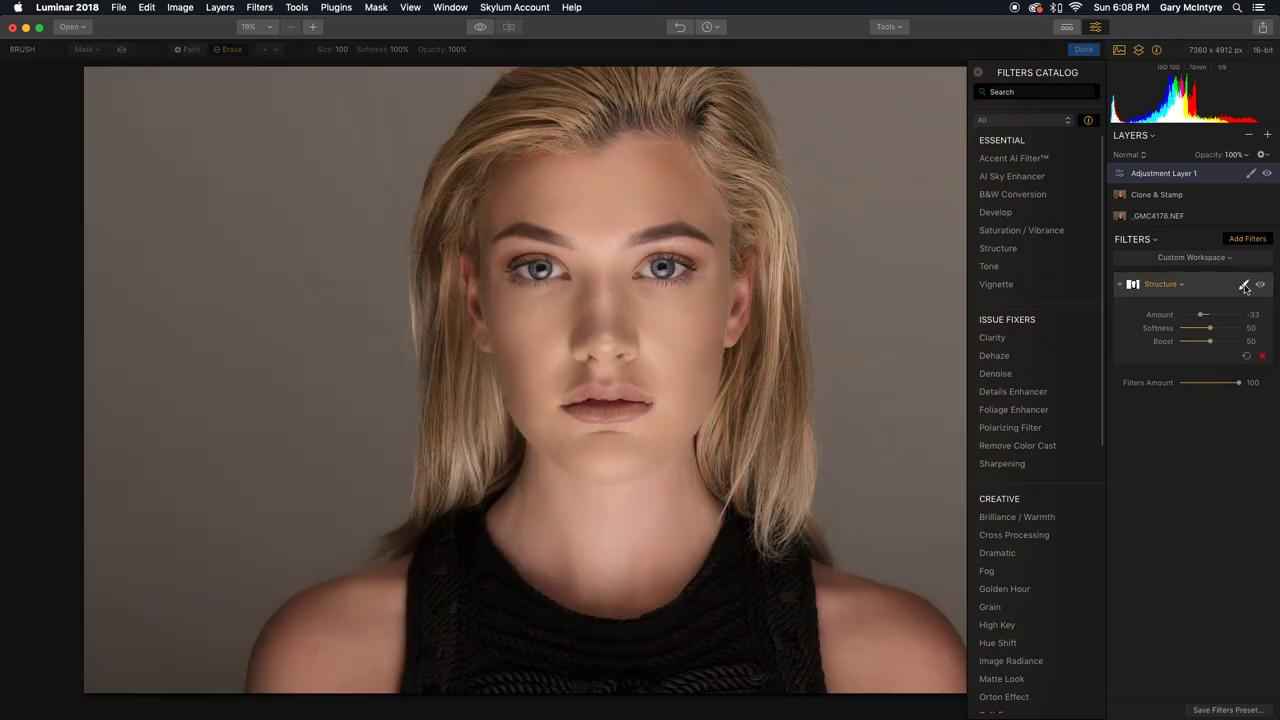
{"action": "double_click", "coordinate": [655, 280]}
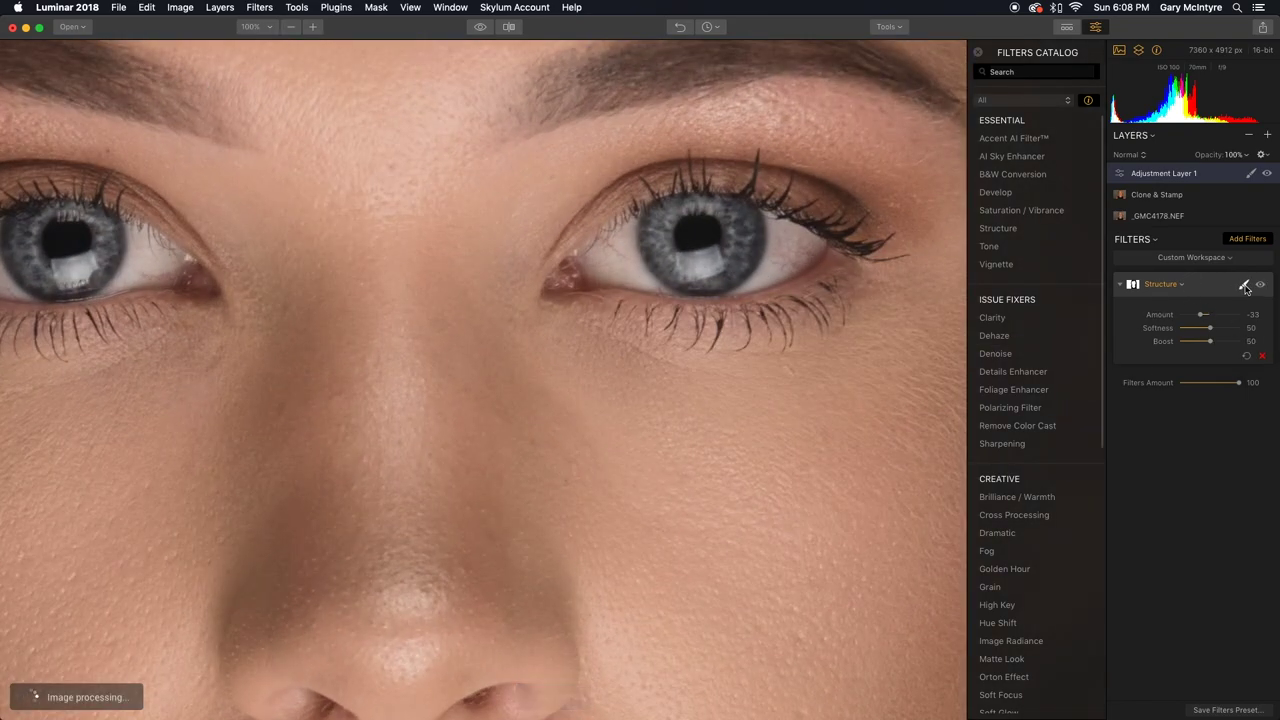
Step: Erase the Structure softening from both eyes, checking coverage with the mask overlay
{"action": "left_click", "coordinate": [1181, 285]}
{"action": "left_click", "coordinate": [1190, 302]}
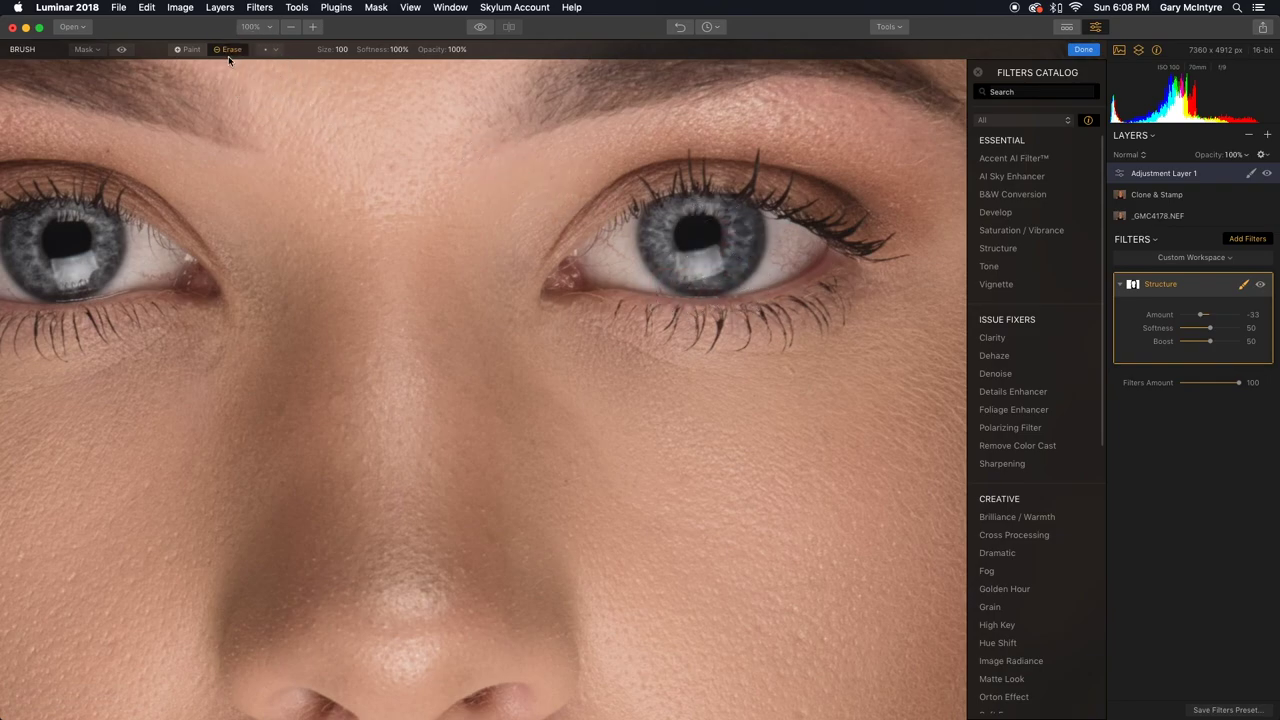
{"action": "mouse_move", "coordinate": [712, 222]}
{"action": "left_mouse_down"}
{"action": "mouse_move", "coordinate": [672, 264]}
{"action": "mouse_move", "coordinate": [691, 218]}
{"action": "mouse_move", "coordinate": [592, 258]}
{"action": "mouse_move", "coordinate": [794, 207]}
{"action": "mouse_move", "coordinate": [814, 262]}
{"action": "mouse_move", "coordinate": [649, 278]}
{"action": "mouse_move", "coordinate": [590, 232]}
{"action": "mouse_move", "coordinate": [593, 266]}
{"action": "mouse_move", "coordinate": [570, 274]}
{"action": "mouse_move", "coordinate": [830, 234]}
{"action": "mouse_move", "coordinate": [685, 284]}
{"action": "mouse_move", "coordinate": [768, 272]}
{"action": "mouse_move", "coordinate": [716, 204]}
{"action": "left_mouse_up"}
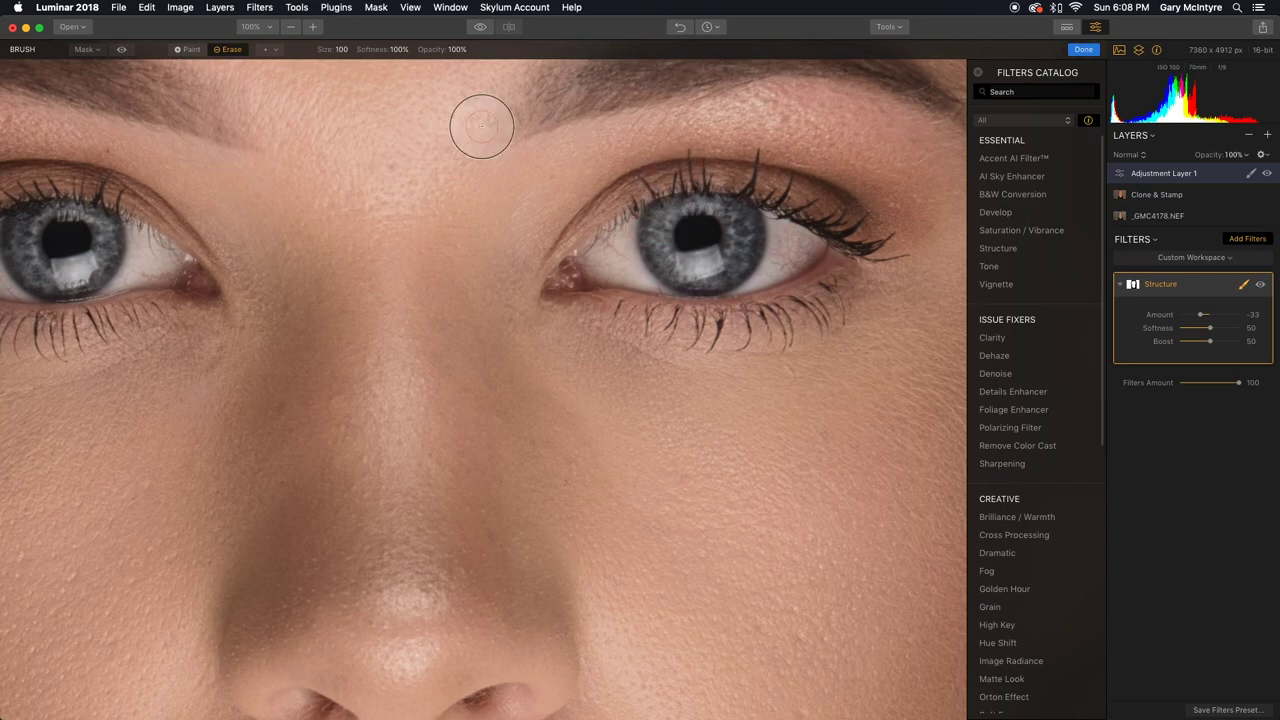
{"action": "left_click", "coordinate": [122, 50]}
{"action": "left_click", "coordinate": [122, 50]}
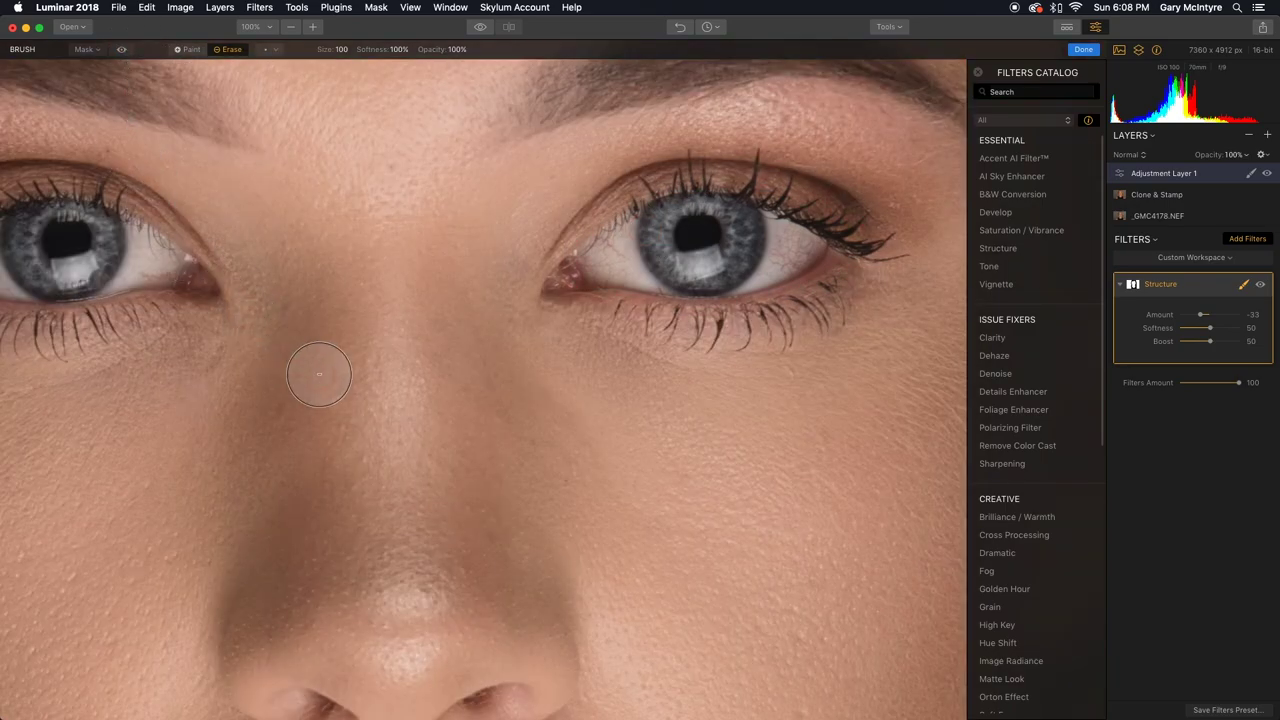
{"action": "scroll", "coordinate": [319, 374], "scroll_direction": "left", "scroll_amount": 5}
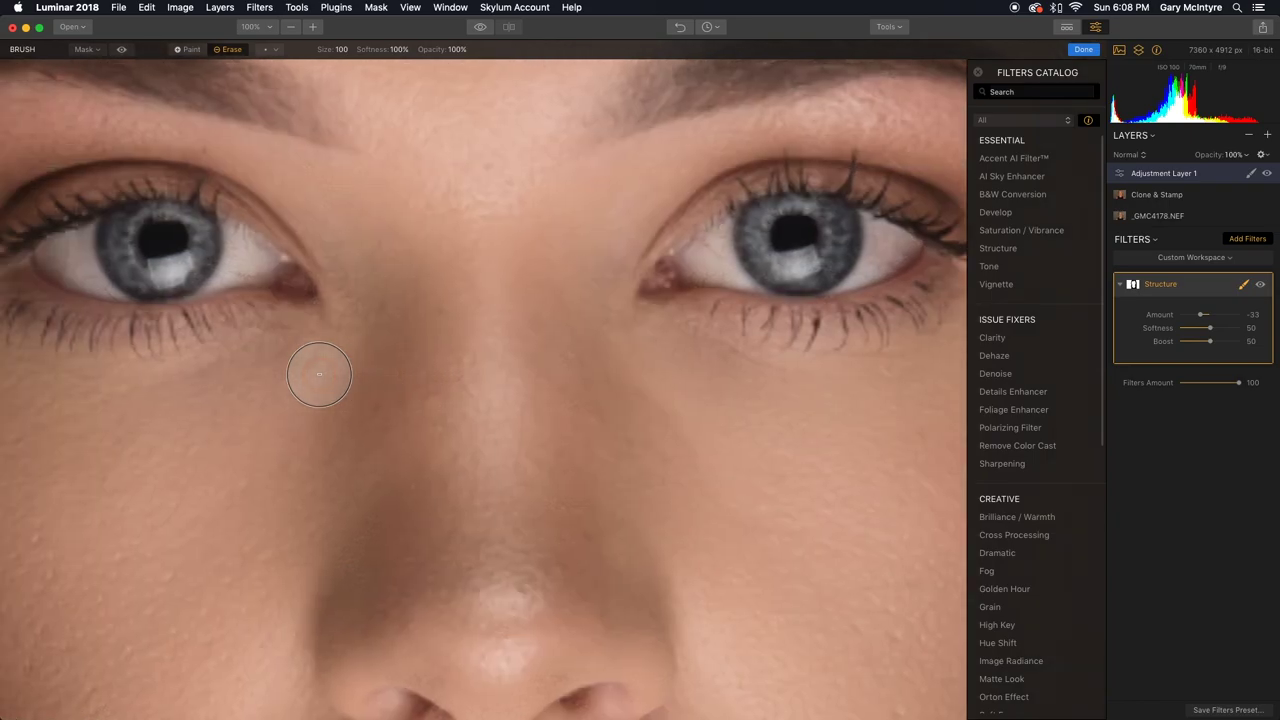
{"action": "scroll", "coordinate": [319, 374], "scroll_direction": "left", "scroll_amount": 3}
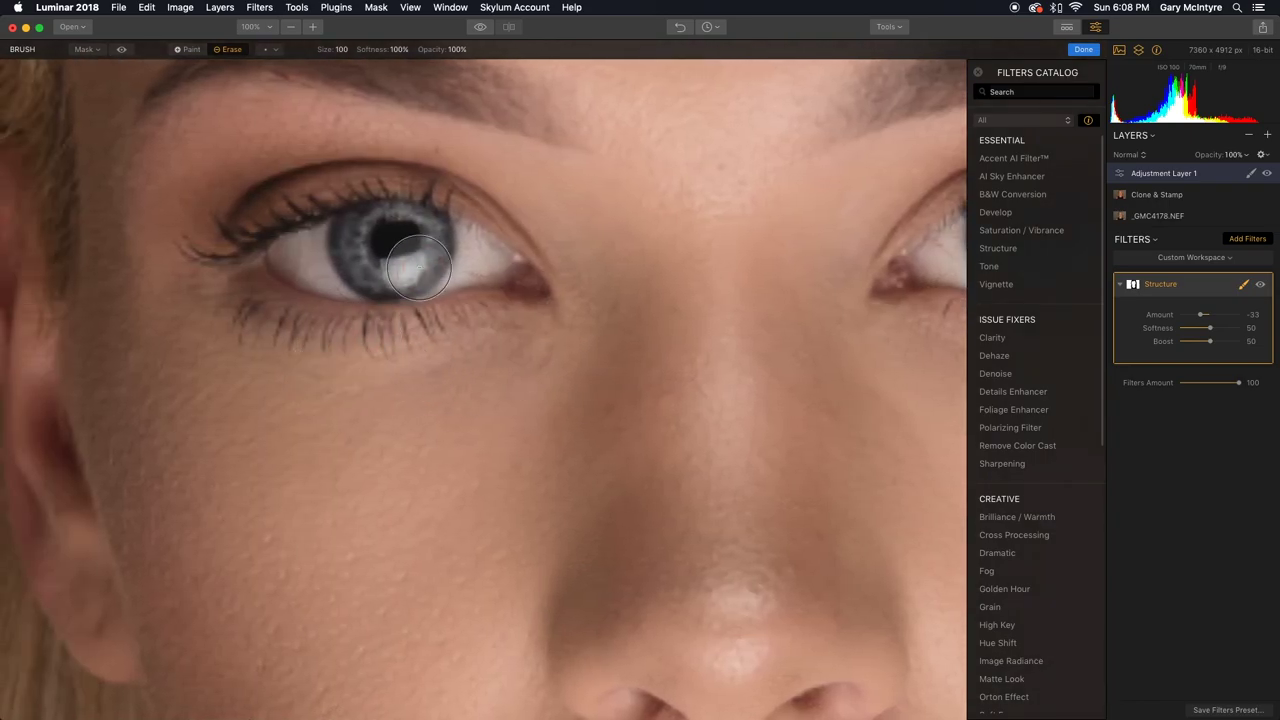
{"action": "mouse_move", "coordinate": [430, 215]}
{"action": "left_mouse_down"}
{"action": "mouse_move", "coordinate": [290, 256]}
{"action": "mouse_move", "coordinate": [444, 236]}
{"action": "mouse_move", "coordinate": [413, 258]}
{"action": "mouse_move", "coordinate": [288, 254]}
{"action": "mouse_move", "coordinate": [283, 273]}
{"action": "mouse_move", "coordinate": [448, 297]}
{"action": "mouse_move", "coordinate": [503, 259]}
{"action": "mouse_move", "coordinate": [366, 201]}
{"action": "mouse_move", "coordinate": [239, 240]}
{"action": "mouse_move", "coordinate": [330, 209]}
{"action": "mouse_move", "coordinate": [478, 274]}
{"action": "mouse_move", "coordinate": [373, 291]}
{"action": "mouse_move", "coordinate": [446, 265]}
{"action": "left_mouse_up"}
Step: Erase the softening from the nostrils and lips, verify the mask overlay, and finish brushing
{"action": "scroll", "coordinate": [446, 265], "scroll_direction": "up", "scroll_amount": 1}
{"action": "scroll", "coordinate": [446, 265], "scroll_direction": "up", "scroll_amount": 5}
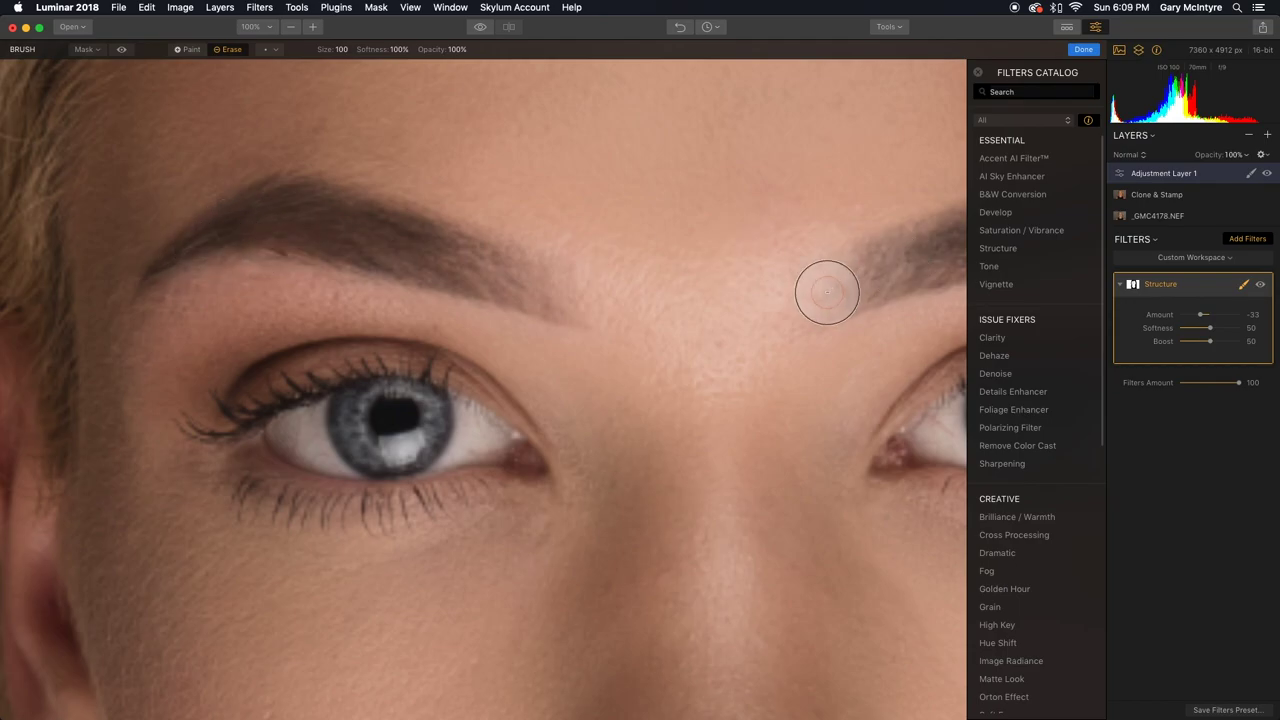
{"action": "scroll", "coordinate": [826, 289], "scroll_direction": "right", "scroll_amount": 7}
{"action": "scroll", "coordinate": [826, 291], "scroll_direction": "right", "scroll_amount": 3}
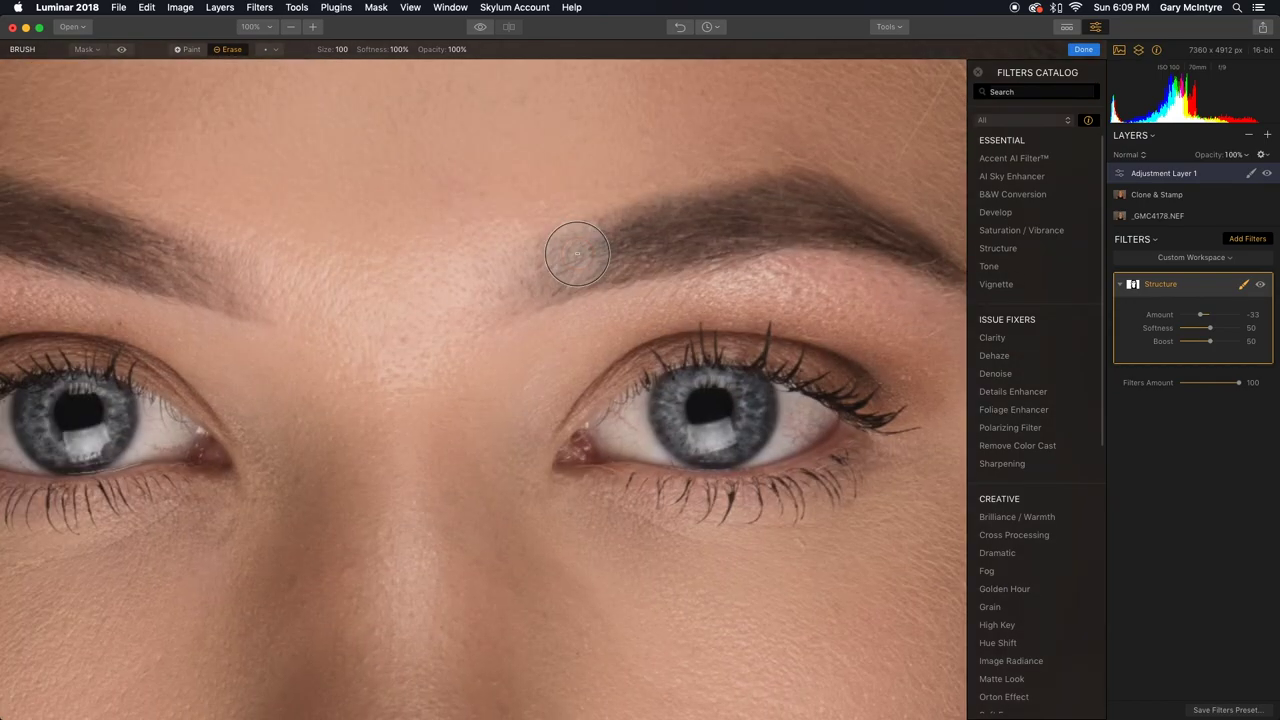
{"action": "scroll", "coordinate": [577, 253], "scroll_direction": "down", "scroll_amount": 10}
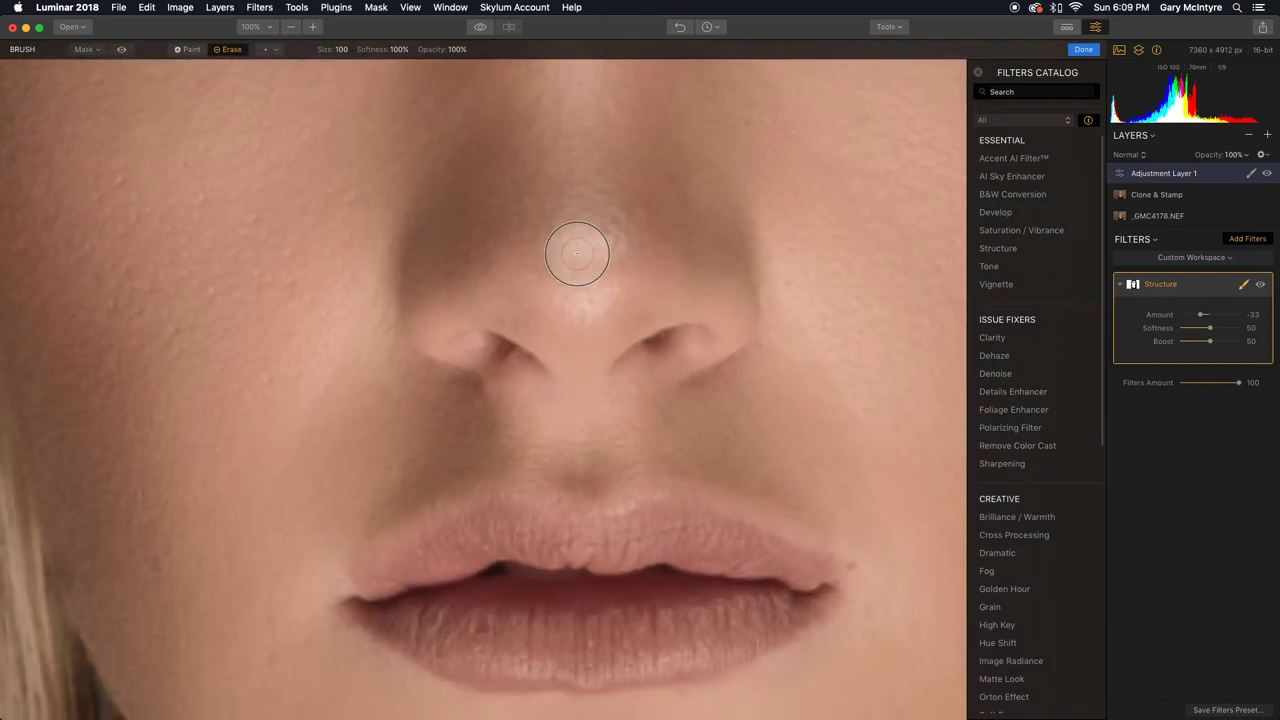
{"action": "mouse_move", "coordinate": [695, 344]}
{"action": "left_mouse_down"}
{"action": "mouse_move", "coordinate": [533, 376]}
{"action": "mouse_move", "coordinate": [480, 349]}
{"action": "left_mouse_up"}
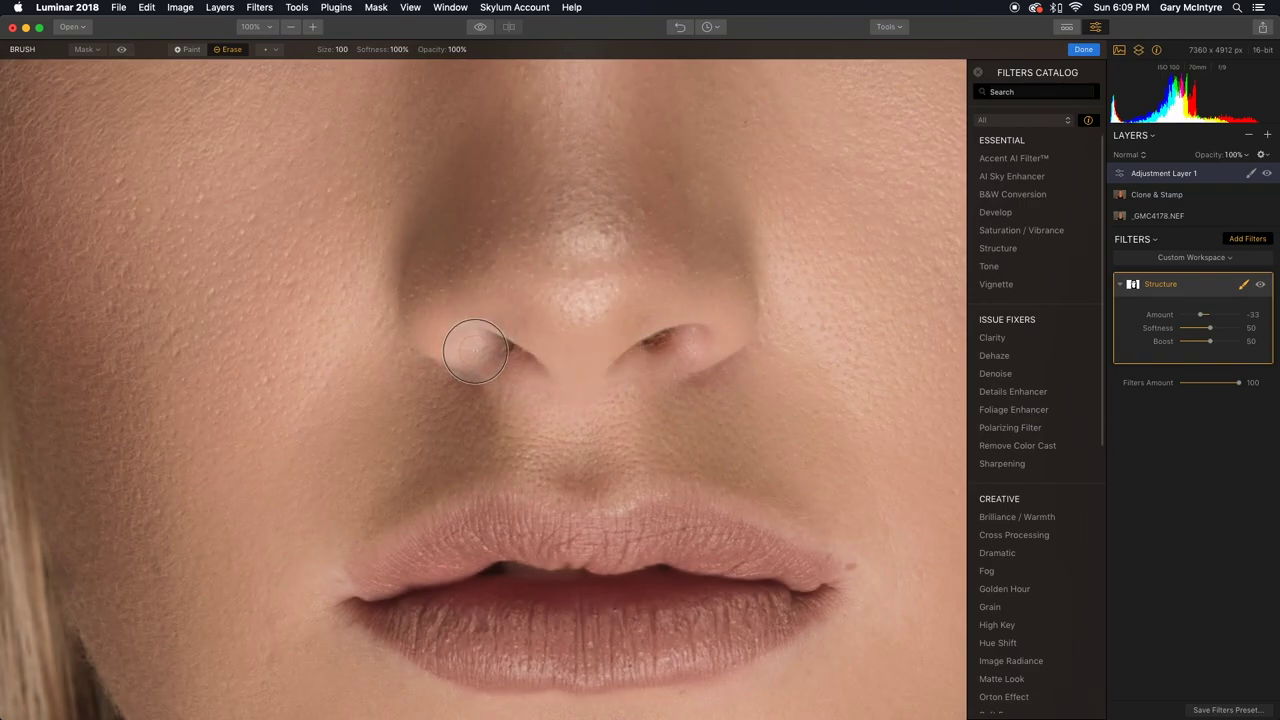
{"action": "scroll", "coordinate": [638, 447], "scroll_direction": "down", "scroll_amount": 5}
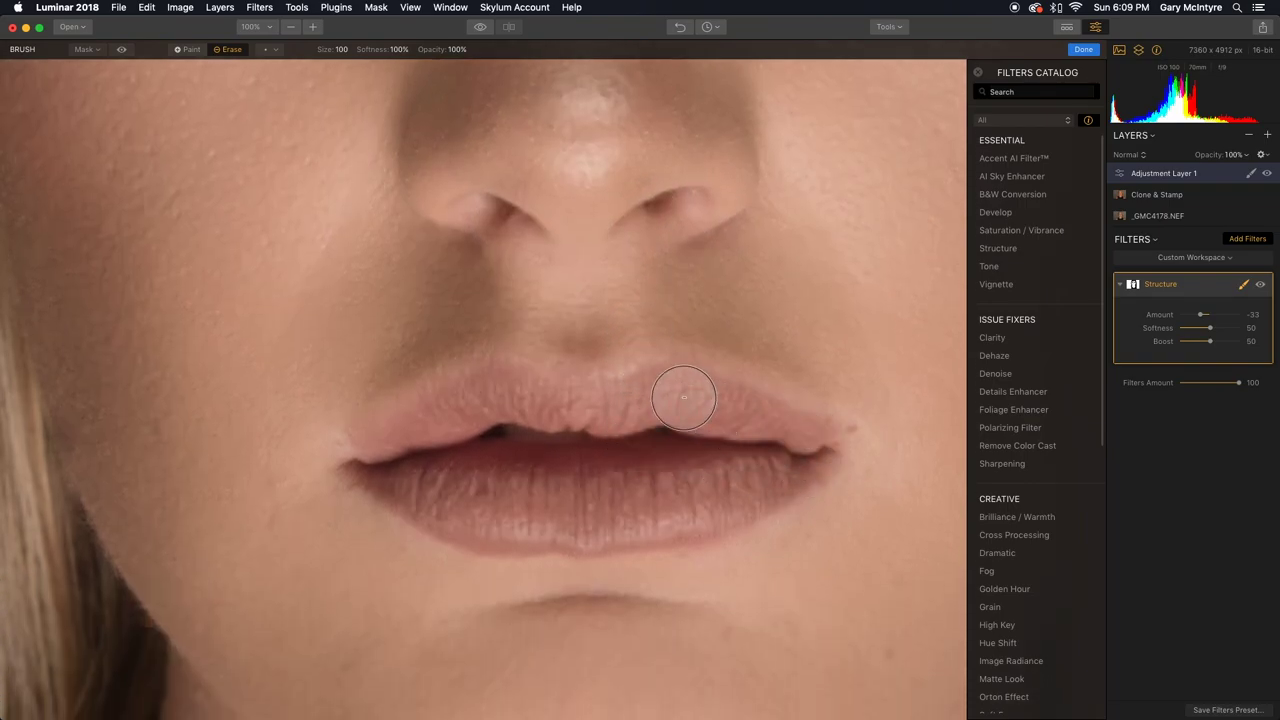
{"action": "mouse_move", "coordinate": [565, 407]}
{"action": "left_mouse_down"}
{"action": "mouse_move", "coordinate": [443, 423]}
{"action": "mouse_move", "coordinate": [518, 494]}
{"action": "mouse_move", "coordinate": [486, 522]}
{"action": "left_mouse_up"}
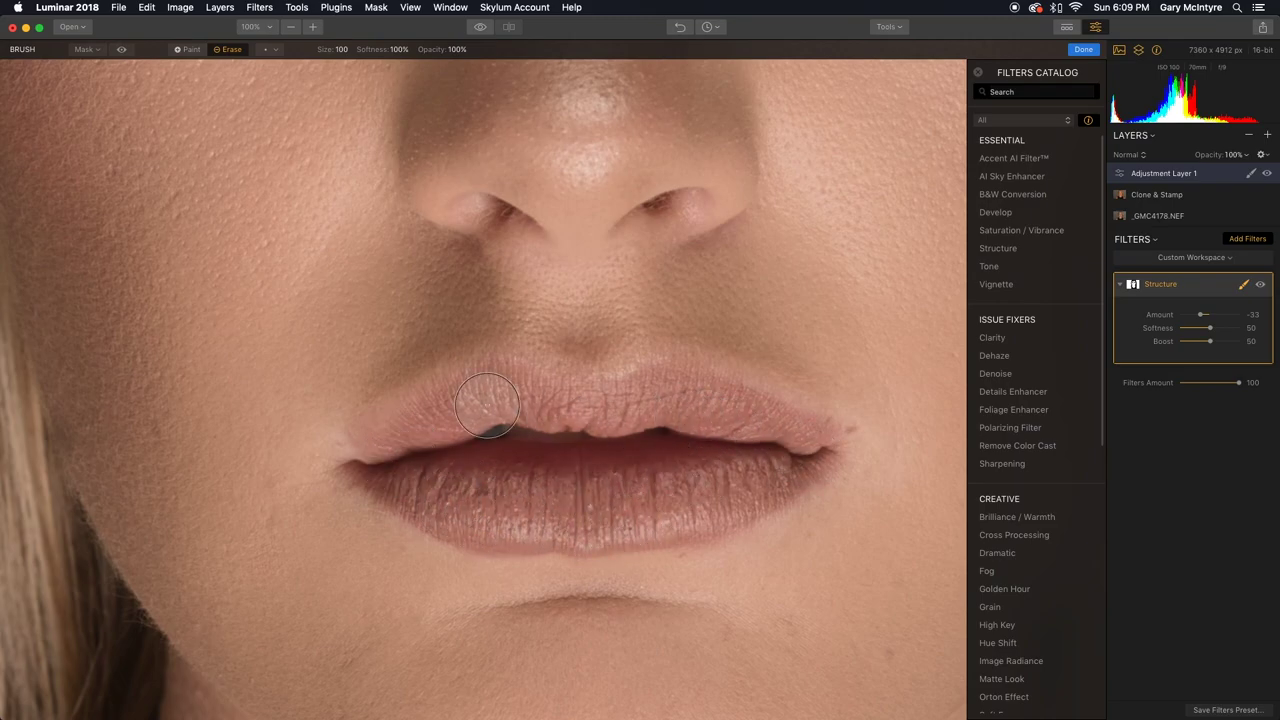
{"action": "left_click", "coordinate": [121, 50]}
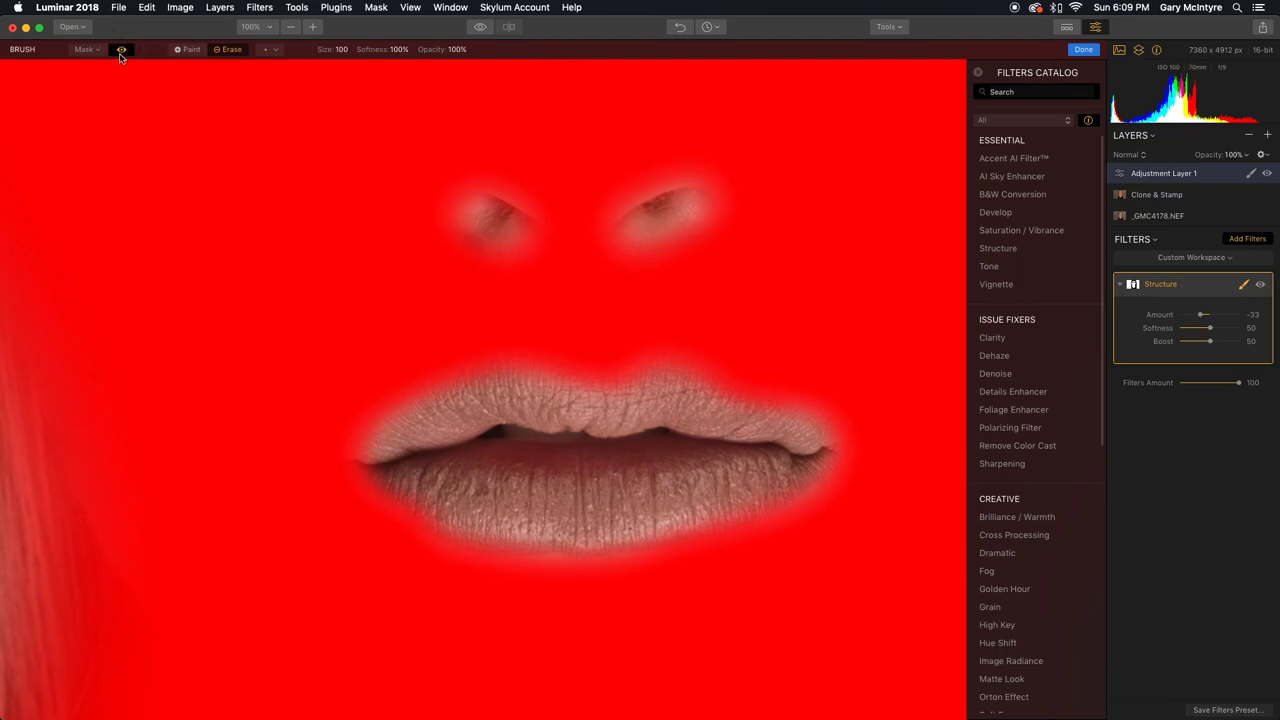
{"action": "left_click", "coordinate": [121, 50]}
{"action": "left_click", "coordinate": [1243, 286]}
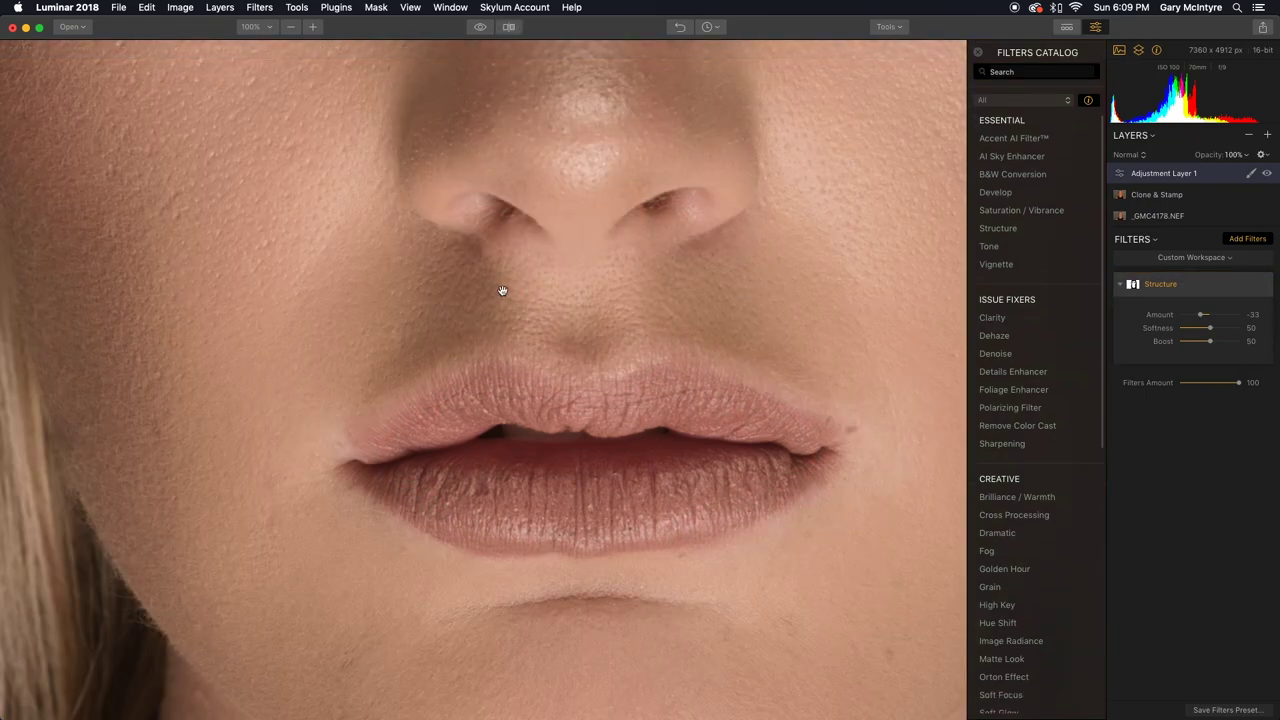
Step: Fit the portrait and toggle the Structure filter off and on twice to compare
{"action": "key", "text": "super+0"}
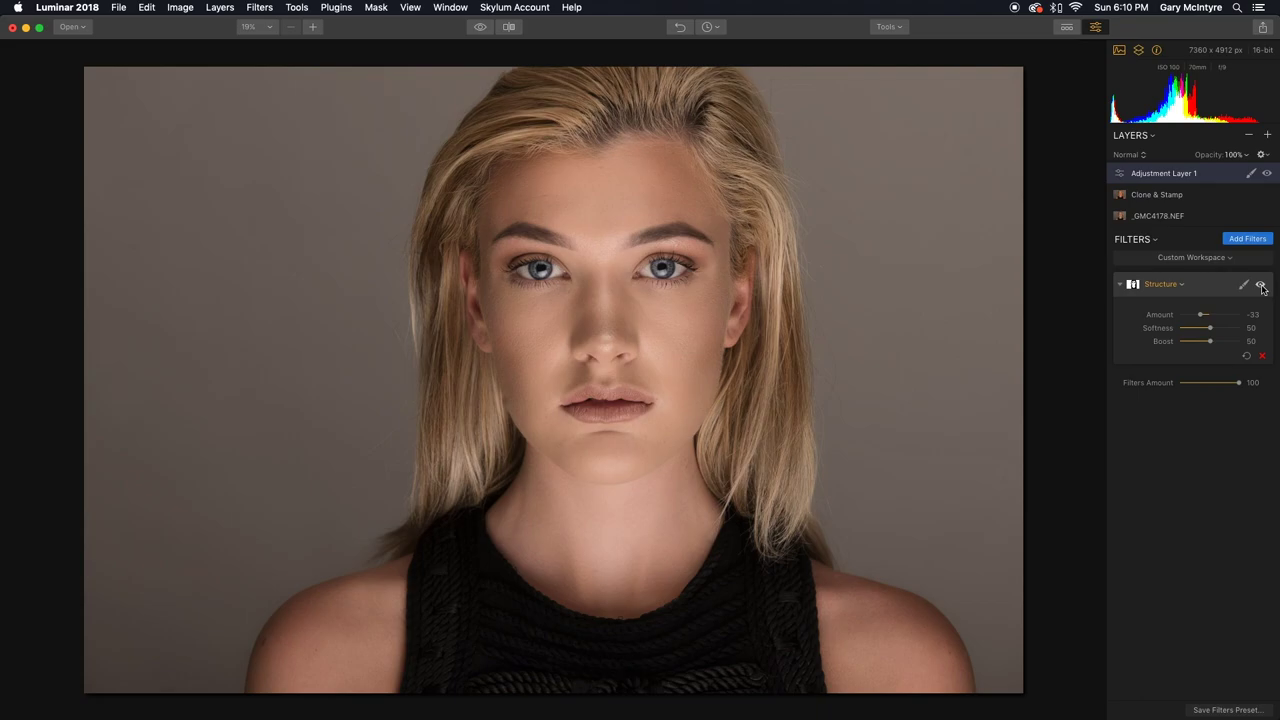
{"action": "left_click", "coordinate": [1261, 286]}
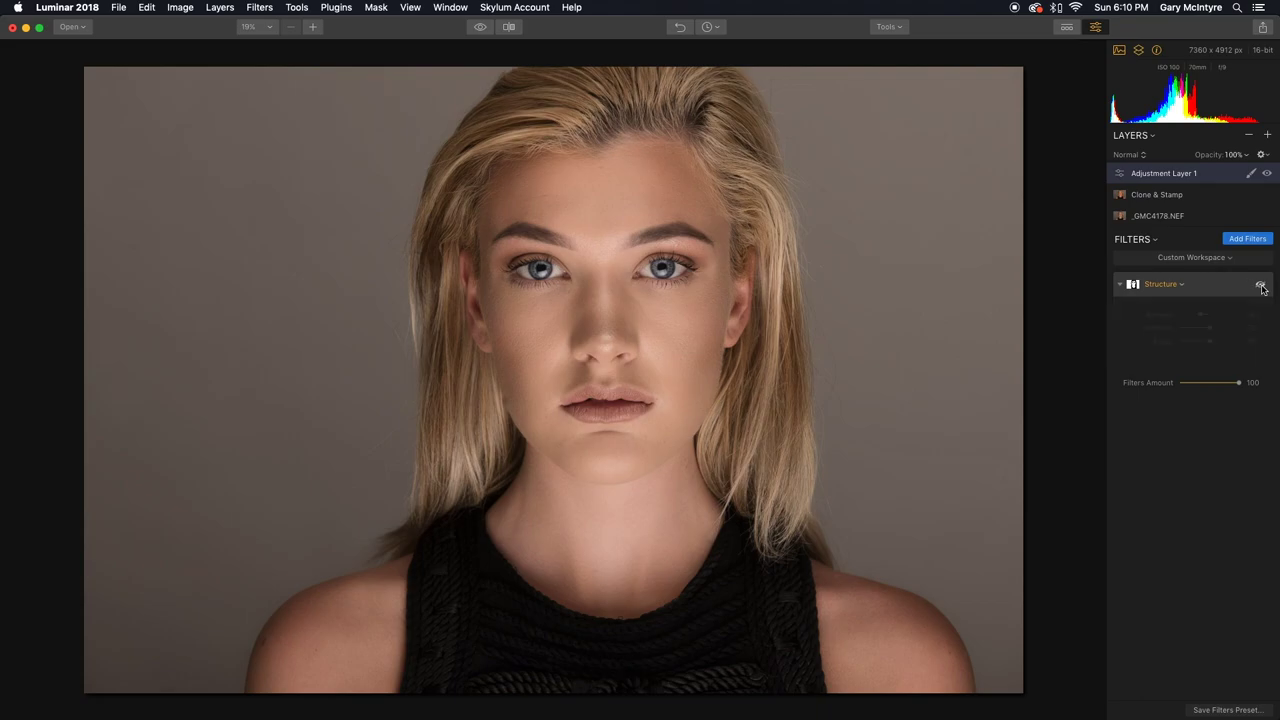
{"action": "left_click", "coordinate": [1261, 286]}
{"action": "left_click", "coordinate": [1261, 286]}
{"action": "left_click", "coordinate": [1261, 286]}
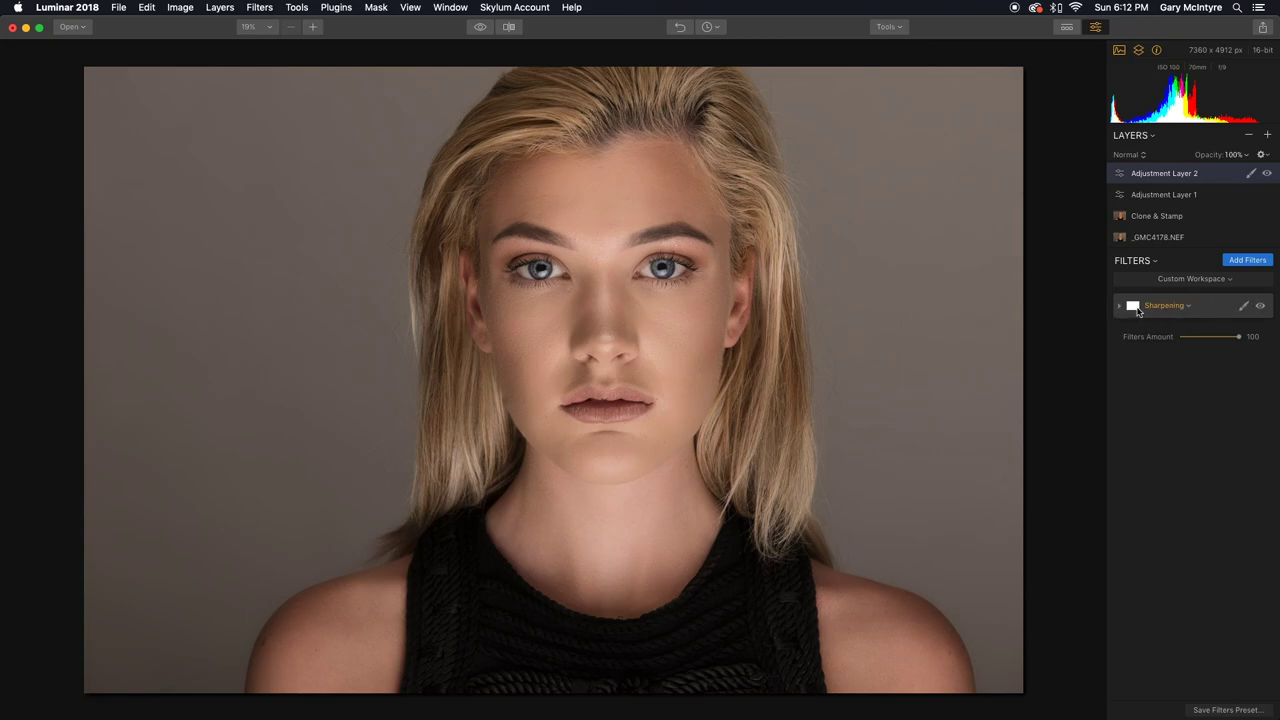
Step: Copy the mask from Adjustment Layer 1's Structure filter
{"action": "left_click", "coordinate": [1166, 196]}
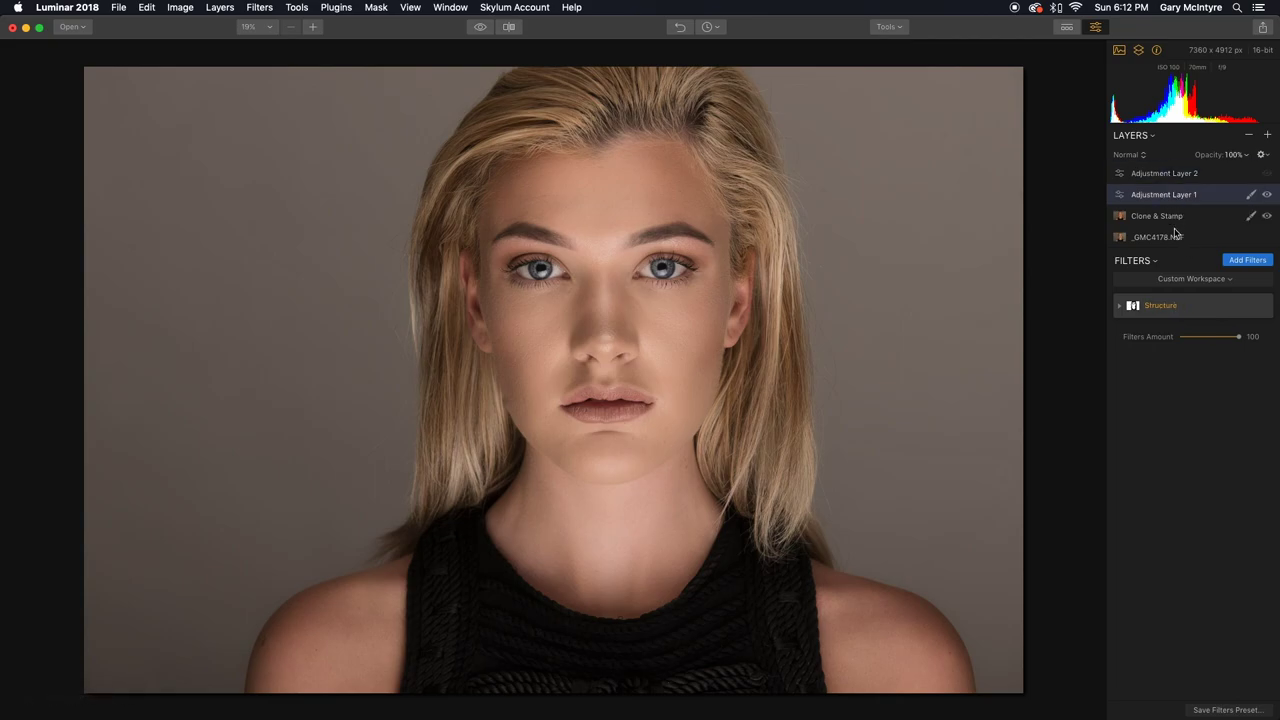
{"action": "left_click", "coordinate": [1181, 308]}
{"action": "mouse_move", "coordinate": [1150, 382]}
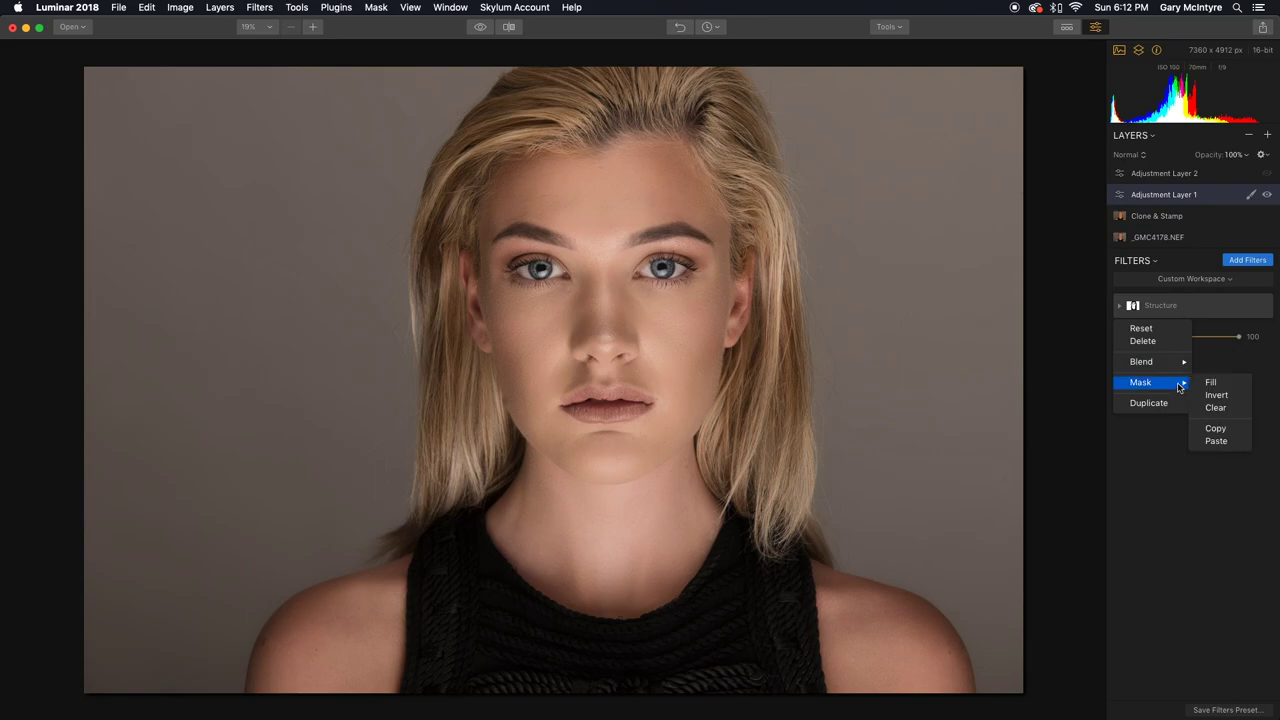
{"action": "left_click", "coordinate": [1218, 429]}
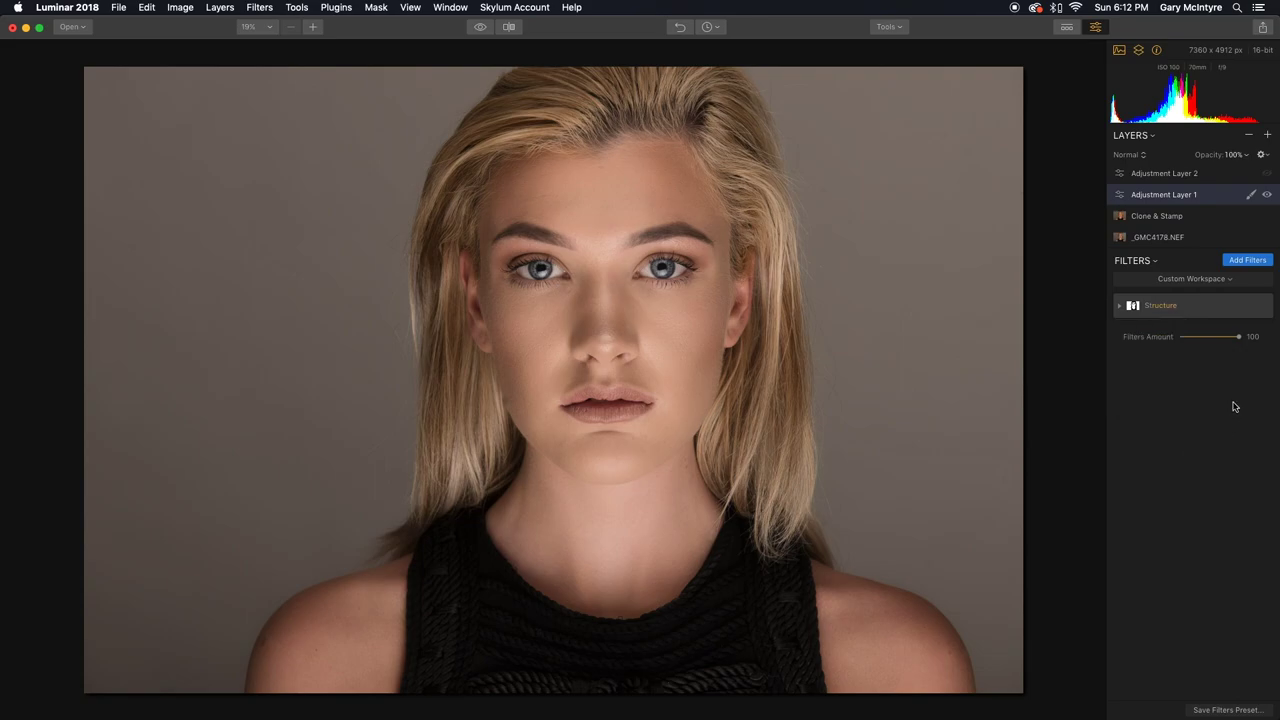
Step: On Adjustment Layer 2, set Sharpening Amount to 43 and paste the copied mask
{"action": "left_click", "coordinate": [1163, 175]}
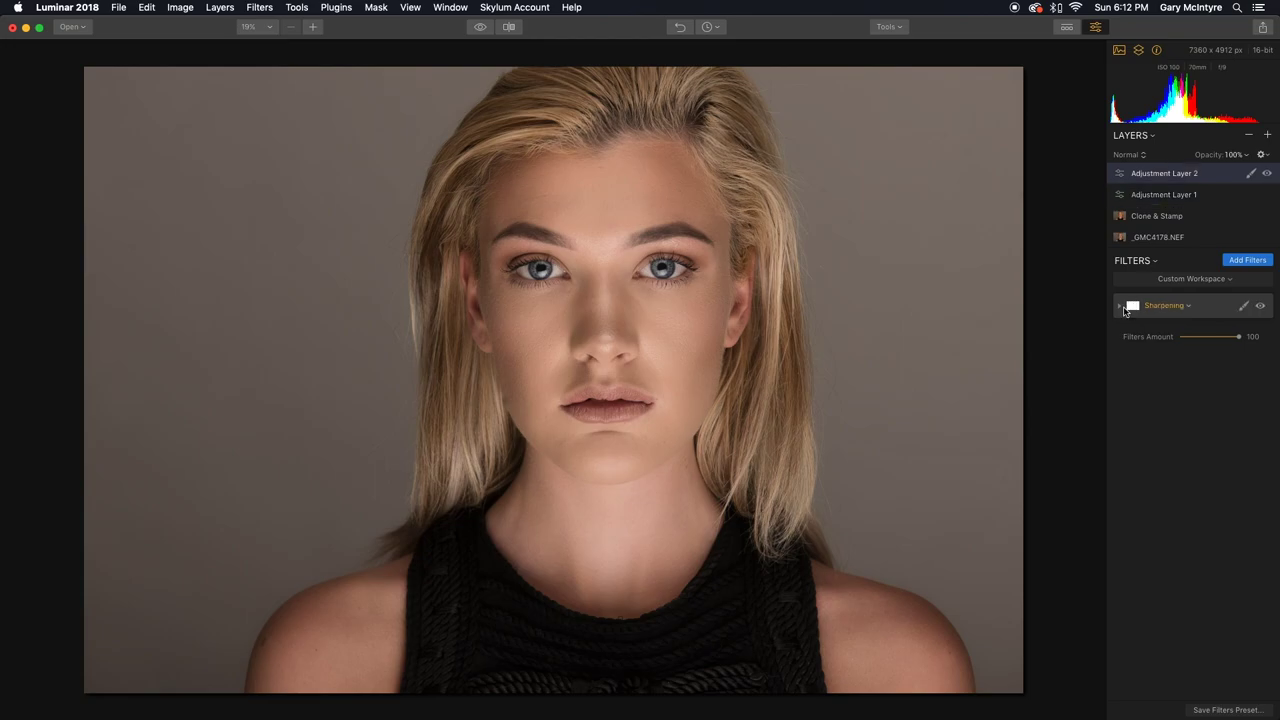
{"action": "left_click", "coordinate": [1118, 309]}
{"action": "left_click_drag", "start_coordinate": [1181, 336], "coordinate": [1206, 342]}
{"action": "left_click", "coordinate": [1189, 307]}
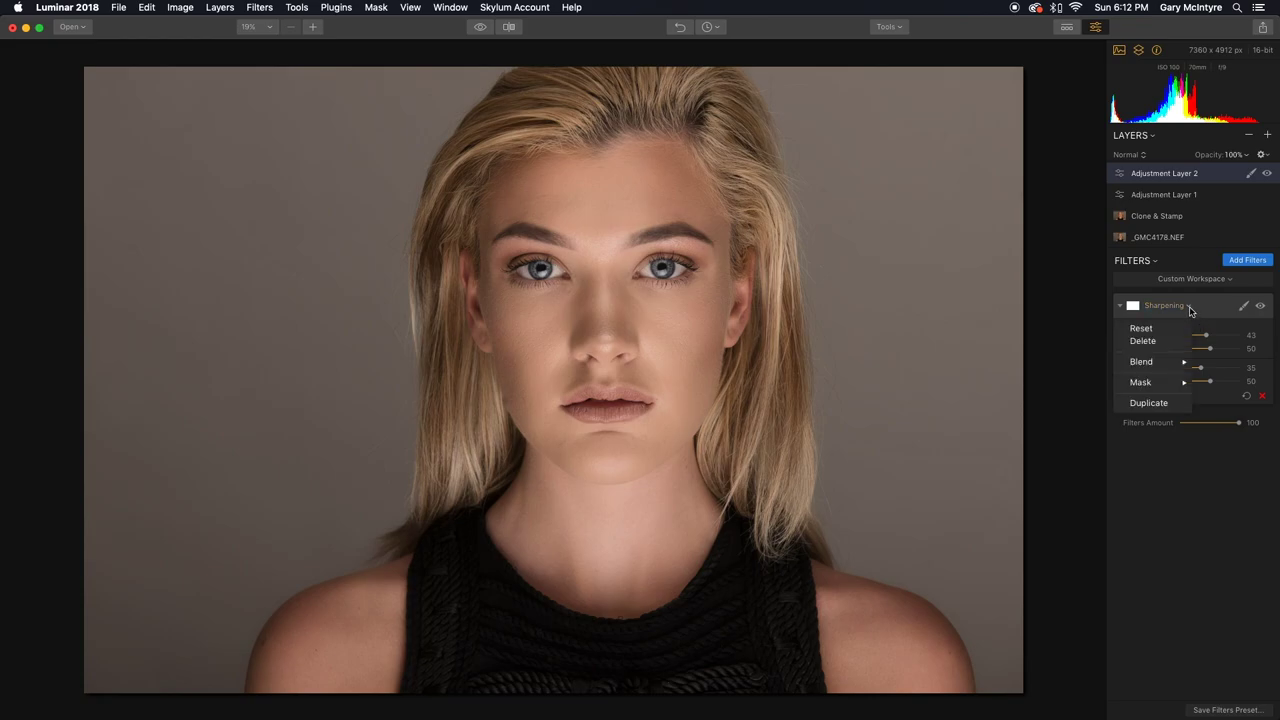
{"action": "mouse_move", "coordinate": [1184, 385]}
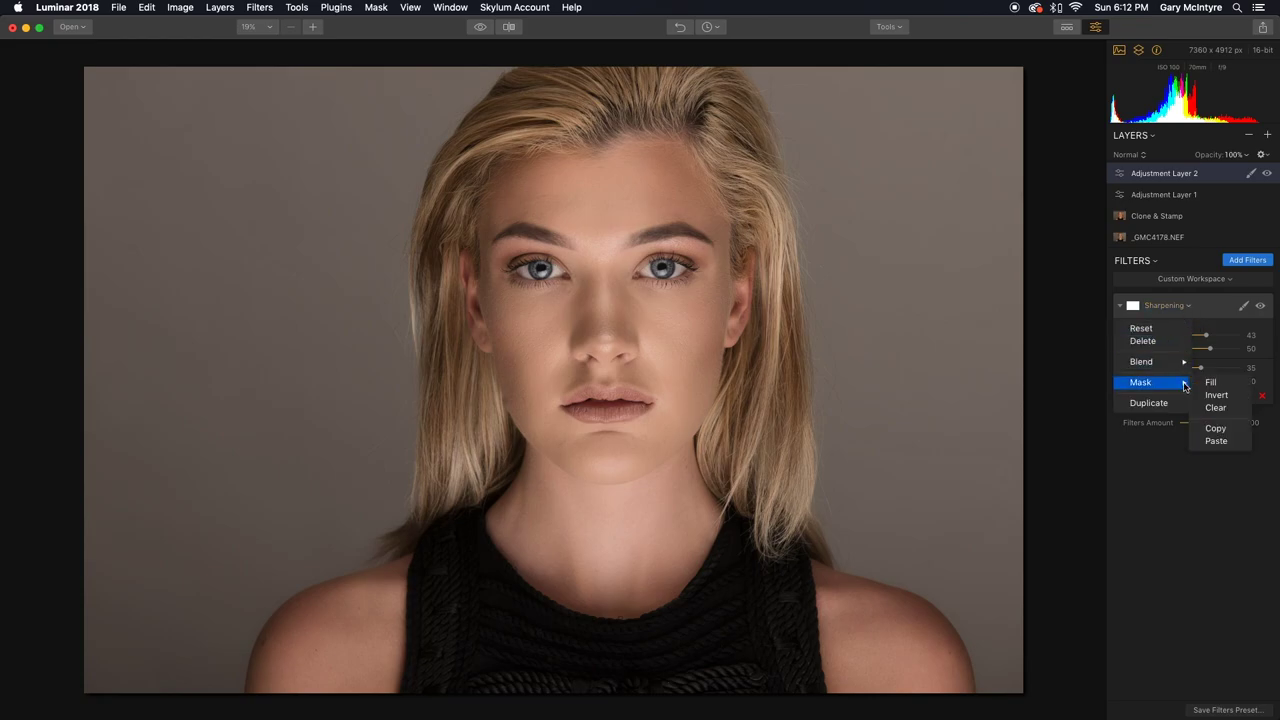
{"action": "left_click", "coordinate": [1216, 441]}
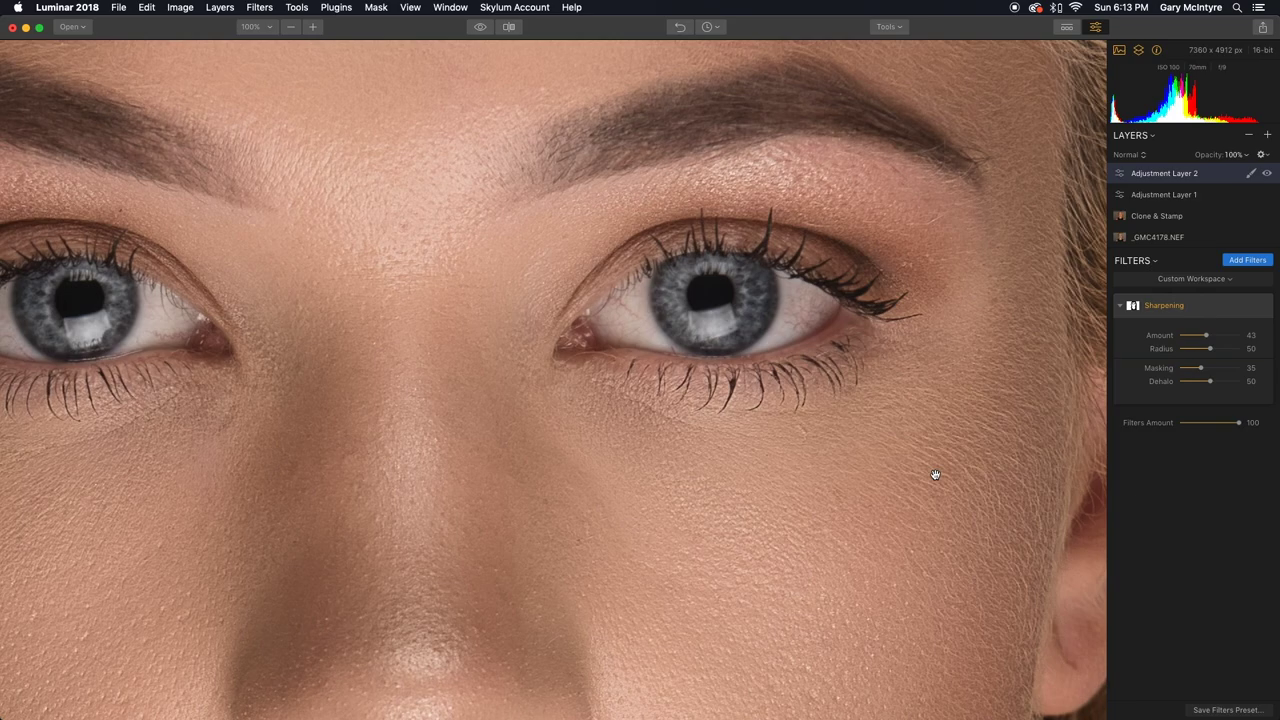
Step: Invert the Sharpening filter's mask and fit the whole portrait in view
{"action": "left_click", "coordinate": [1188, 305]}
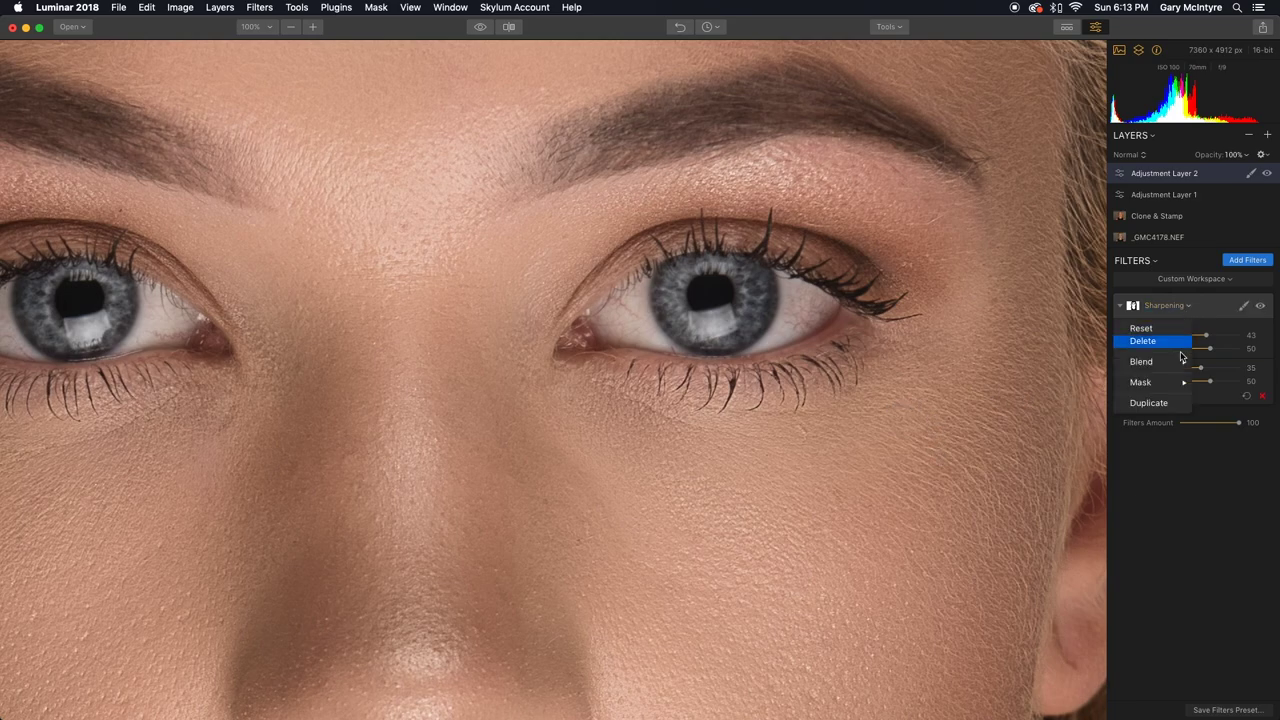
{"action": "mouse_move", "coordinate": [1182, 388]}
{"action": "left_click", "coordinate": [1216, 395]}
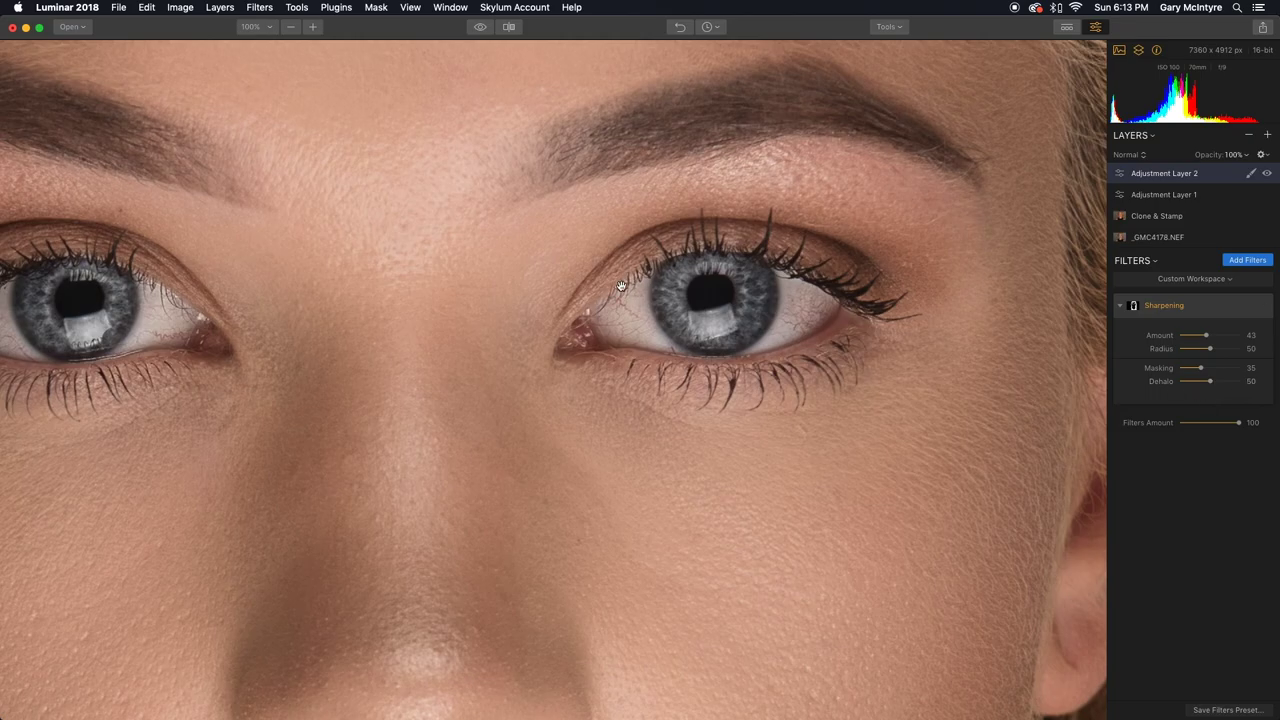
{"action": "key", "text": "super+0"}
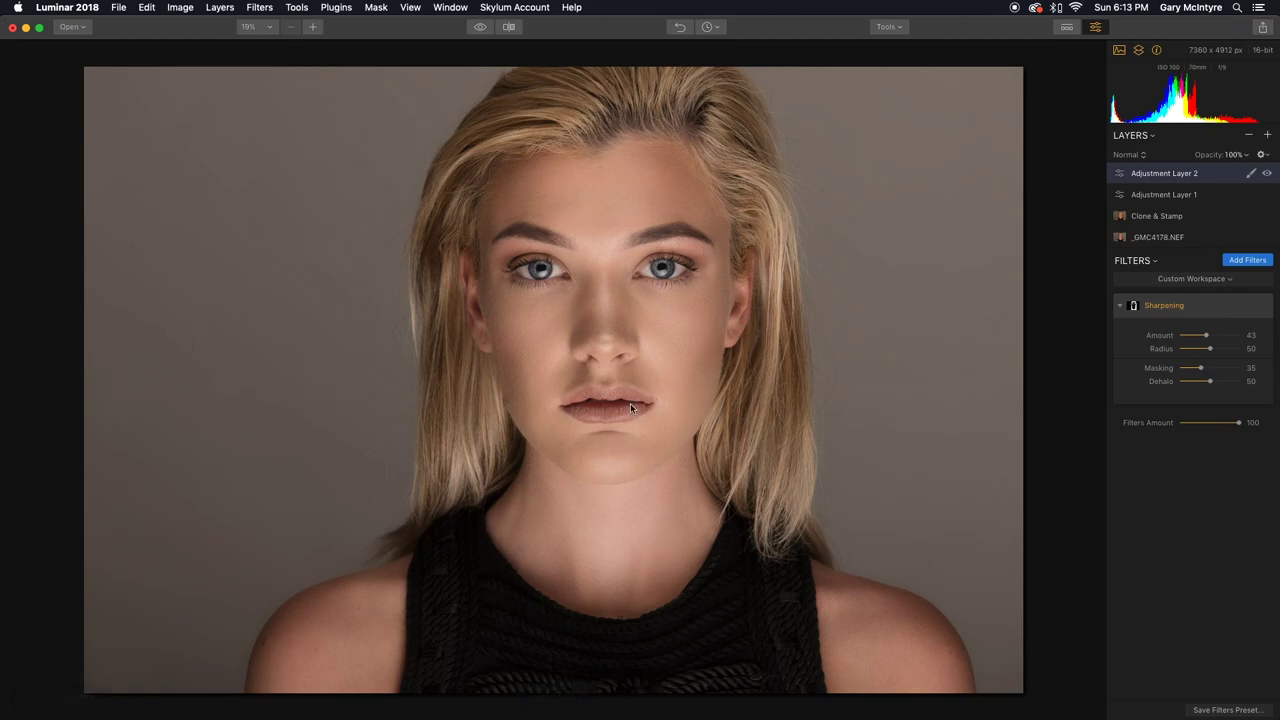
{"action": "mouse_move", "coordinate": [1136, 310]}
{"action": "left_click", "coordinate": [480, 28]}
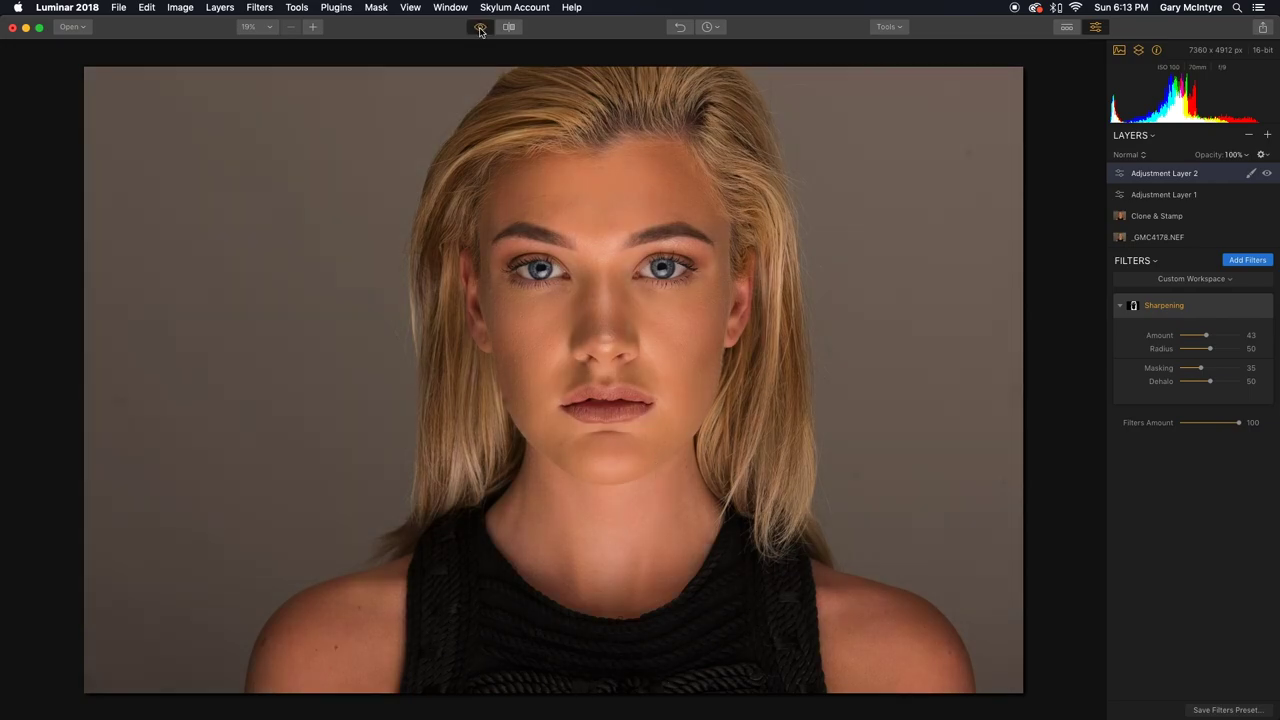
{"action": "left_click", "coordinate": [480, 28]}
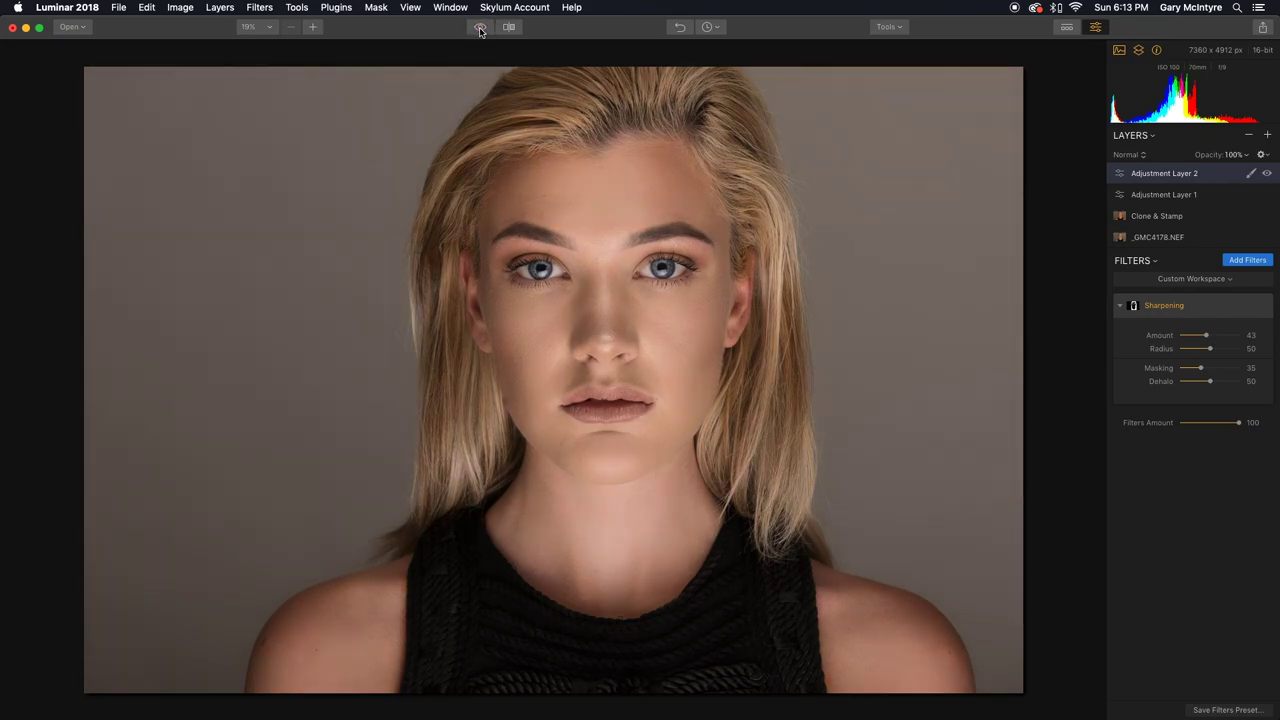
{"action": "left_click", "coordinate": [480, 28]}
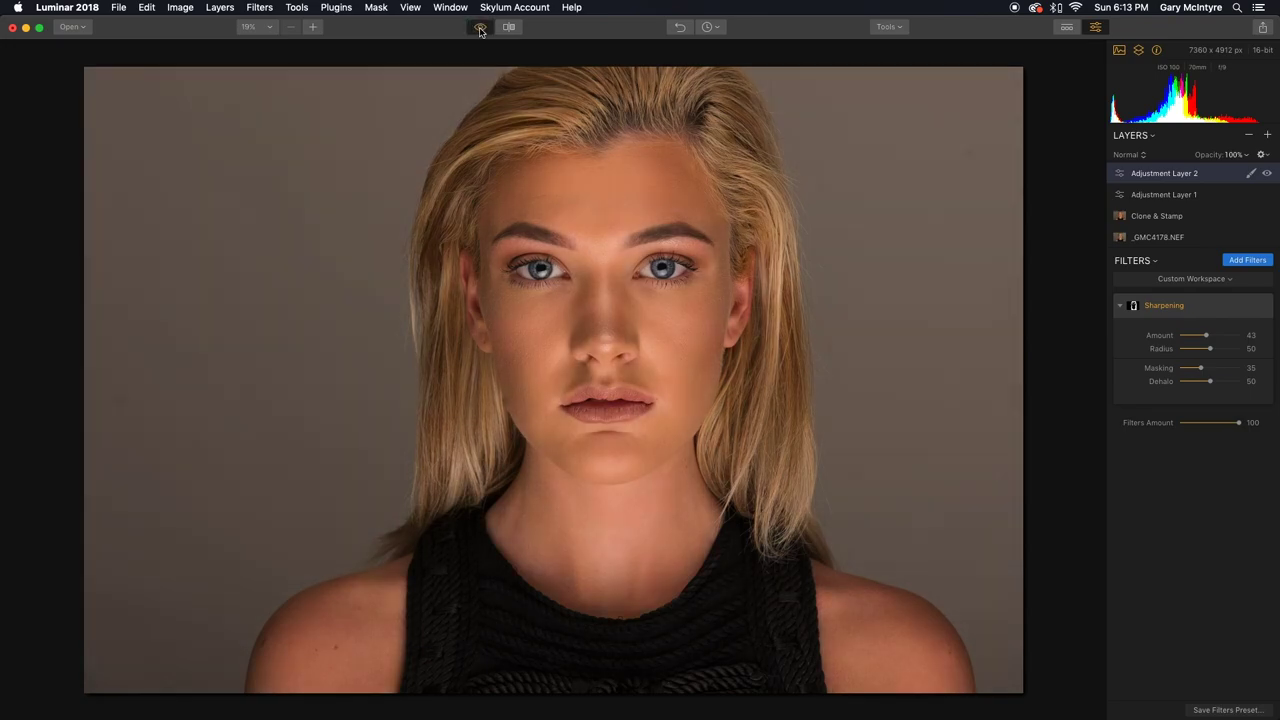
{"action": "left_click", "coordinate": [480, 28]}
{"action": "left_click", "coordinate": [507, 27]}
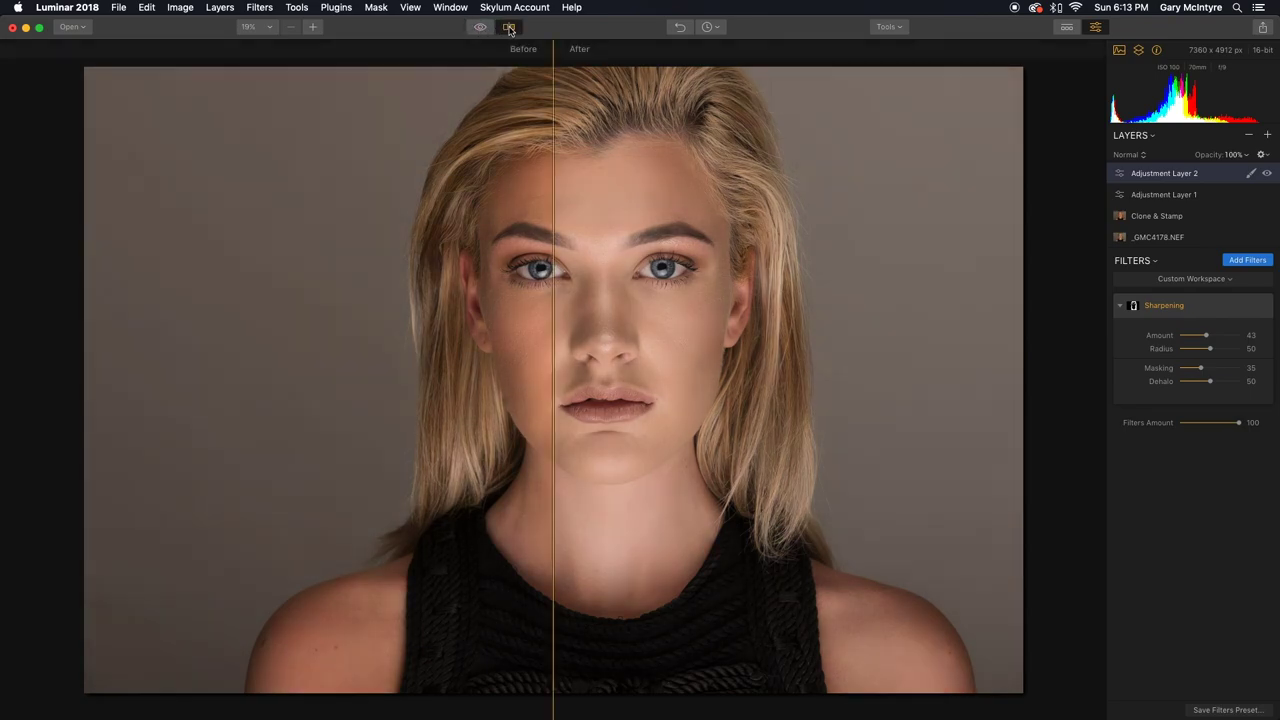
{"action": "left_click_drag", "start_coordinate": [552, 240], "coordinate": [607, 240]}
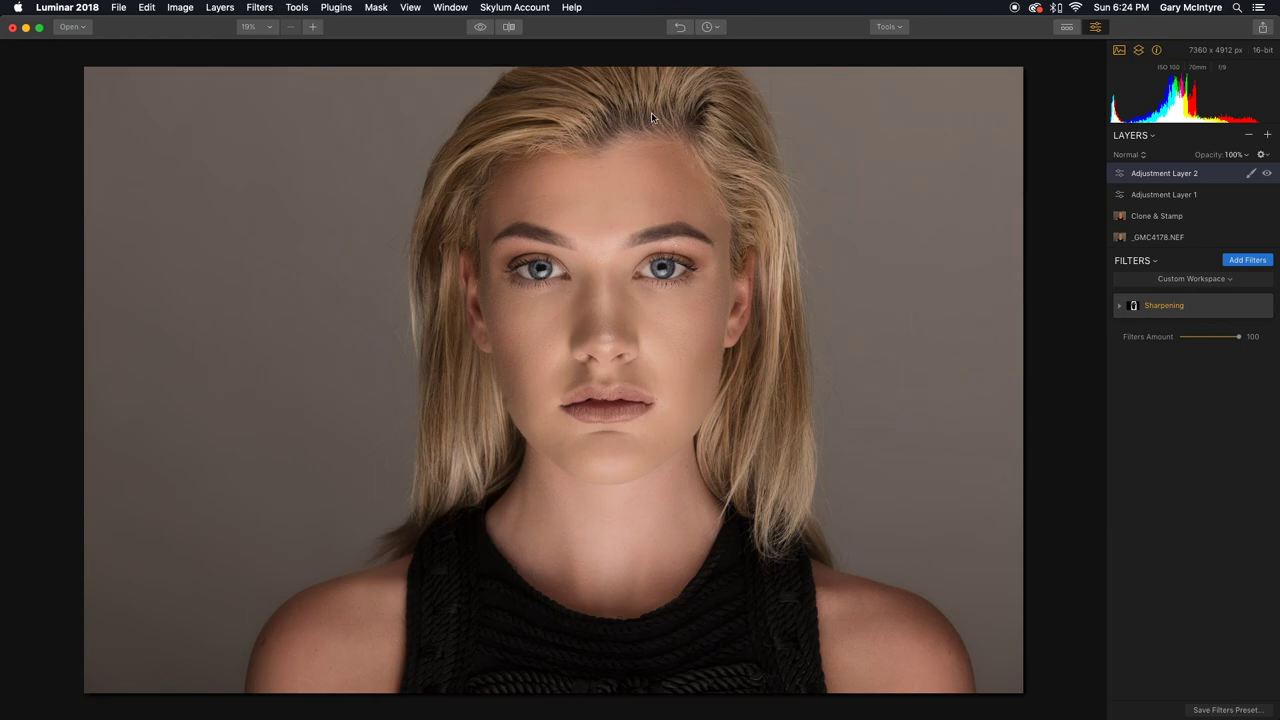
Step: Zoom to the eyes at 100% and add Adjustment Layer 3 with a Structure filter
{"action": "double_click", "coordinate": [602, 273]}
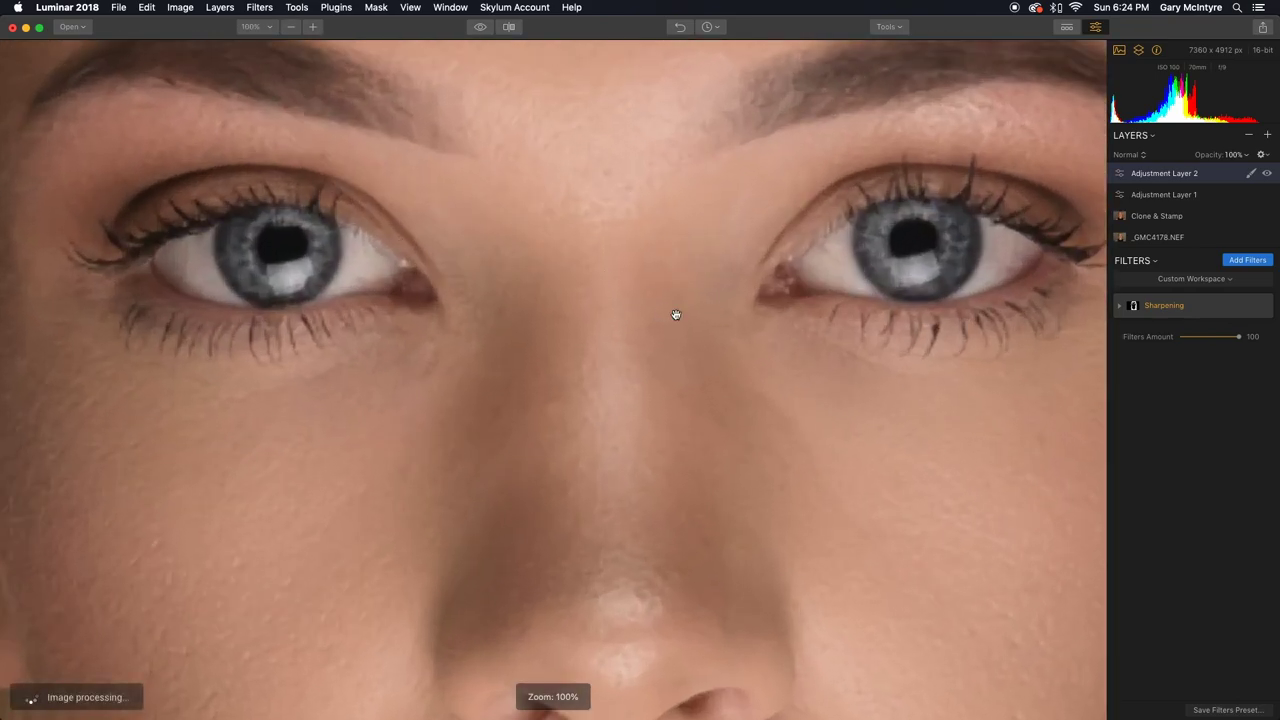
{"action": "left_click", "coordinate": [1269, 137]}
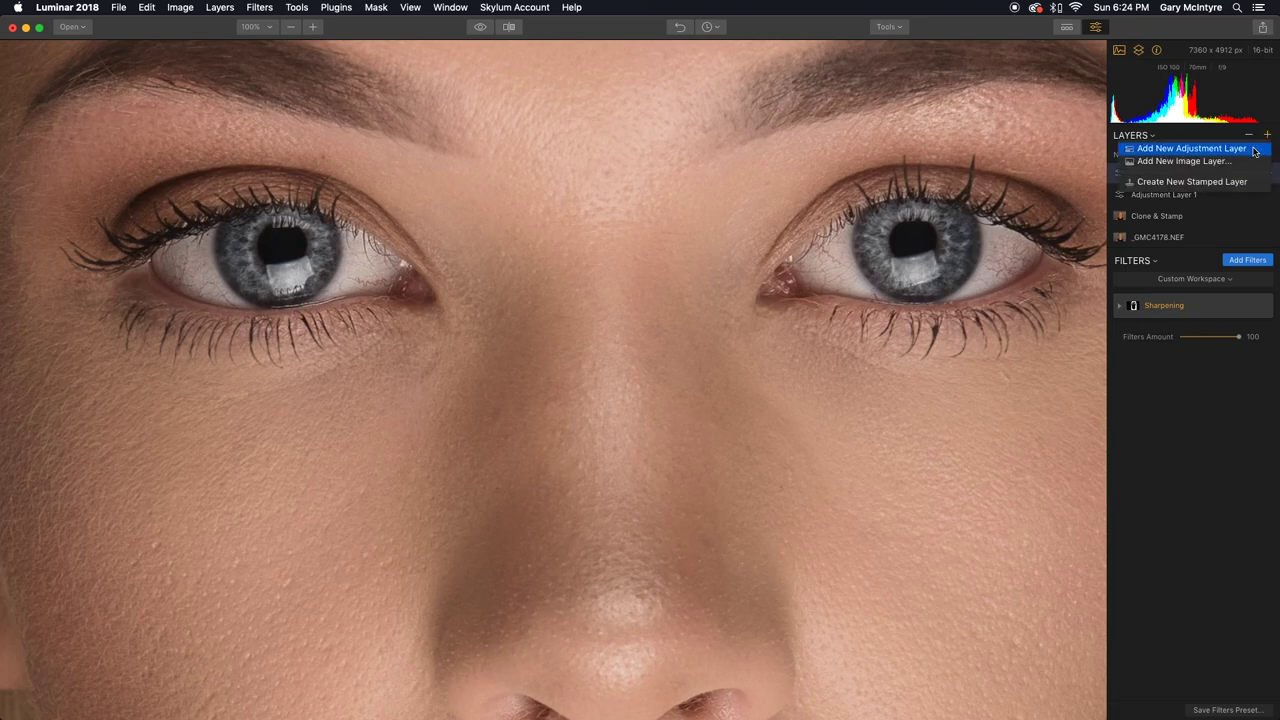
{"action": "left_click", "coordinate": [1257, 147]}
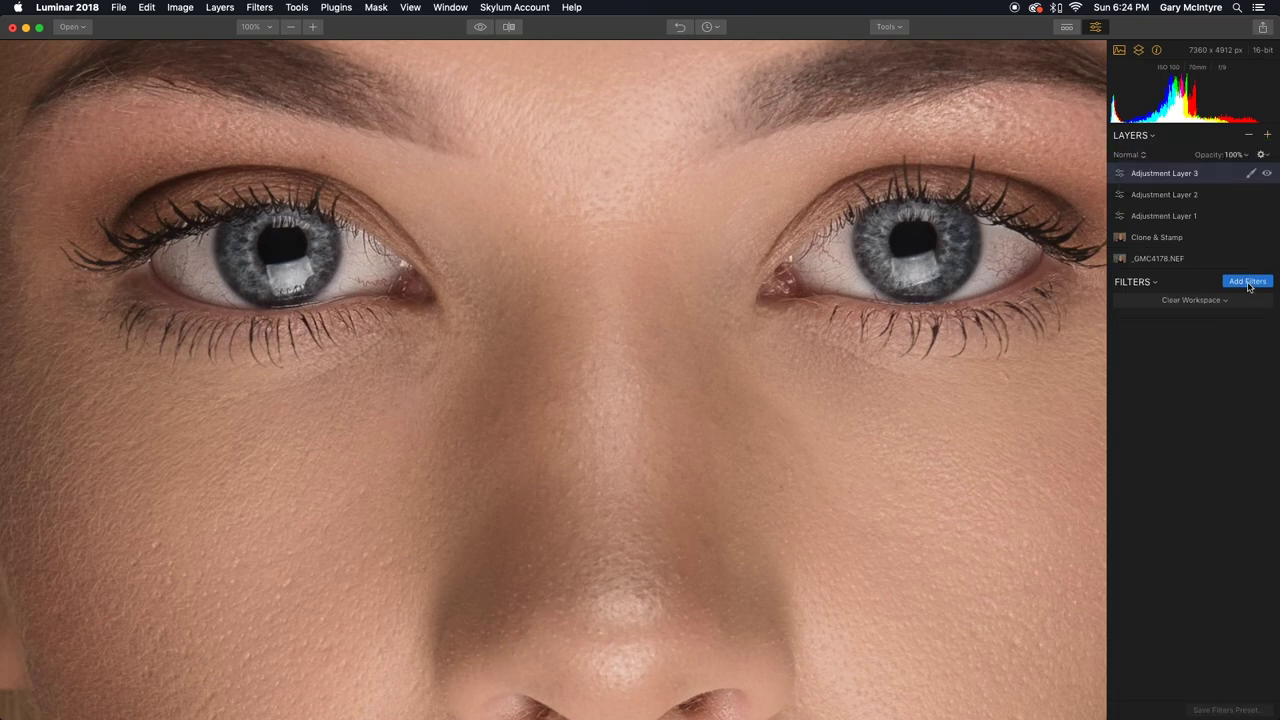
{"action": "left_click", "coordinate": [1247, 282]}
{"action": "mouse_move", "coordinate": [1036, 232]}
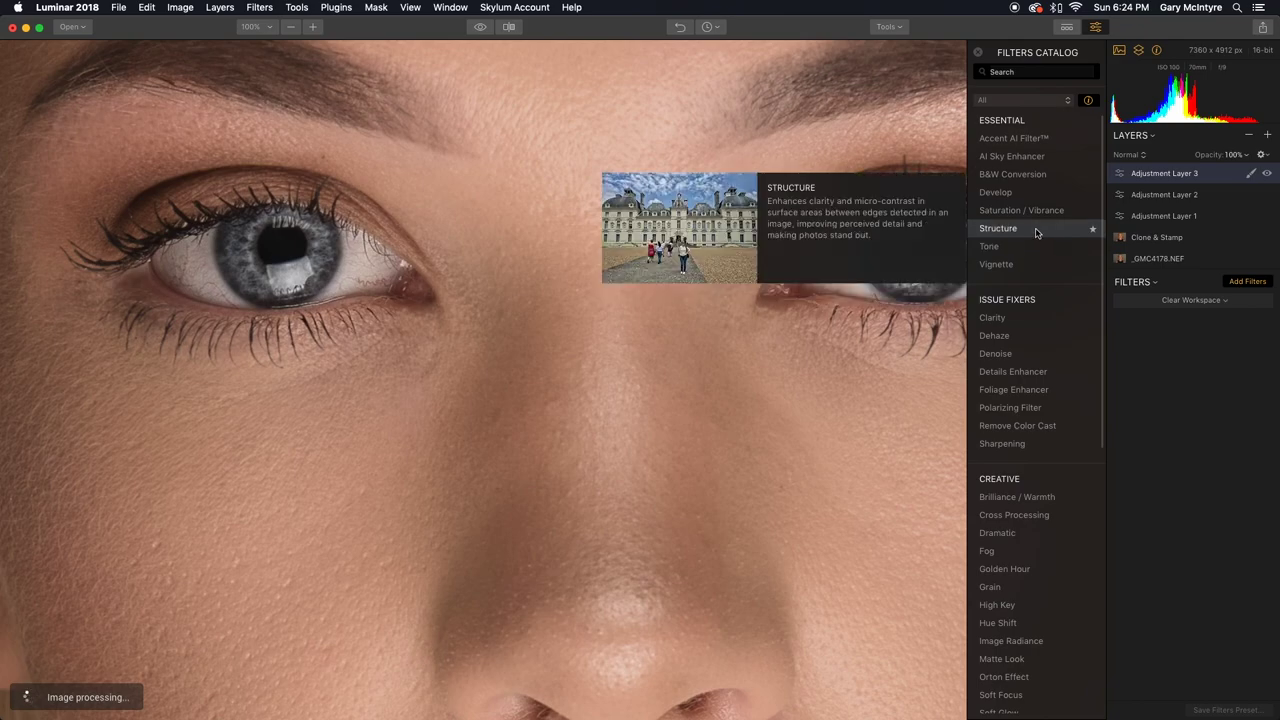
{"action": "left_click", "coordinate": [1036, 230]}
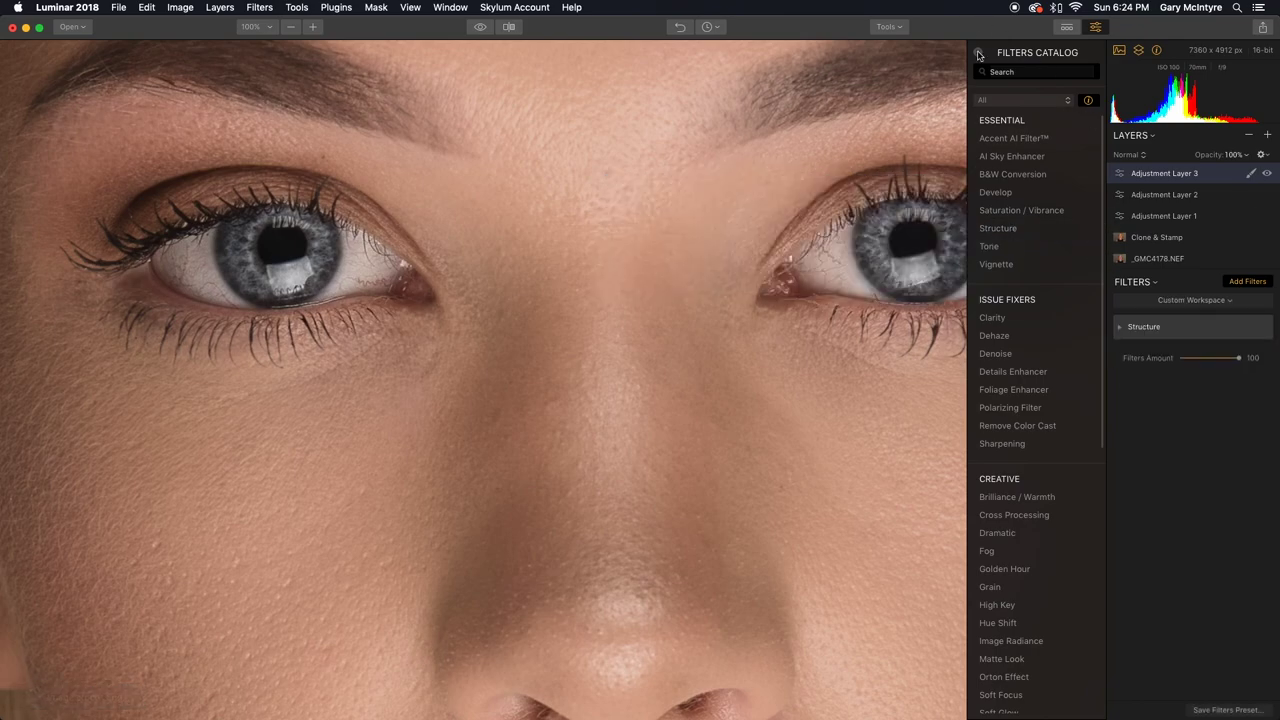
{"action": "left_click", "coordinate": [979, 54]}
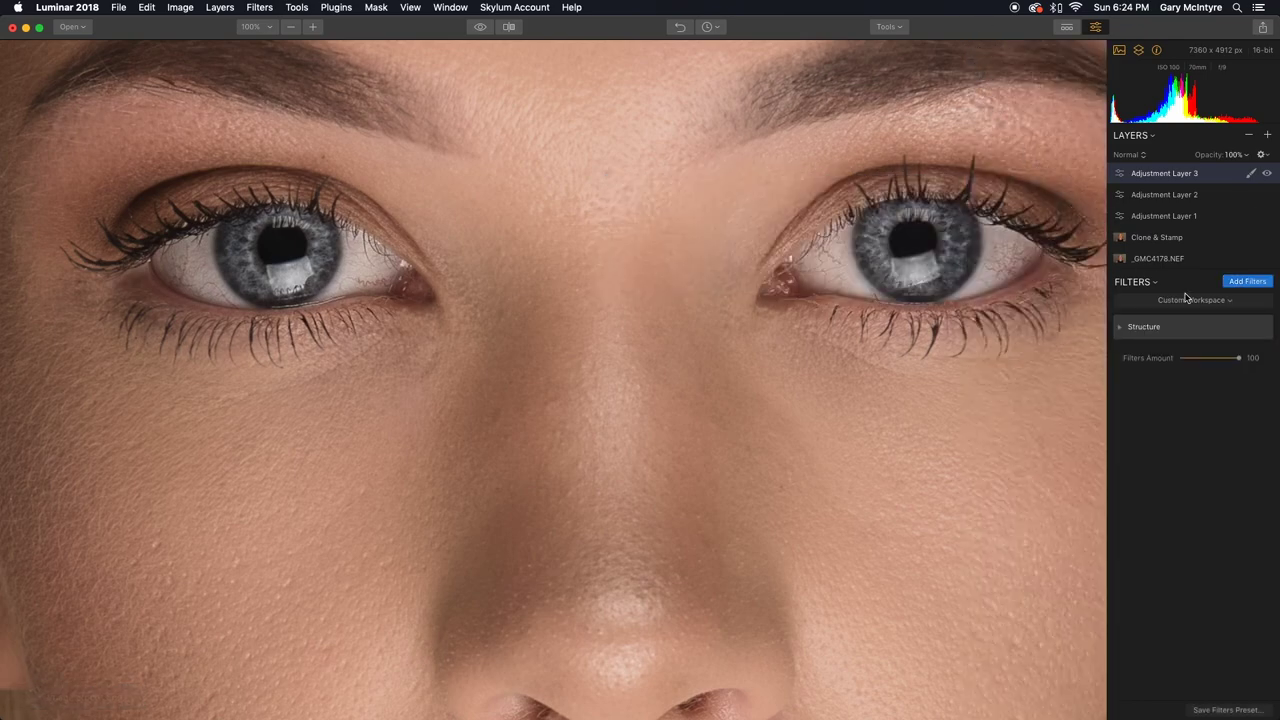
Step: Set the new Structure Amount to 29 after trying 67
{"action": "left_click", "coordinate": [1120, 328]}
{"action": "left_click_drag", "start_coordinate": [1211, 360], "coordinate": [1234, 362]}
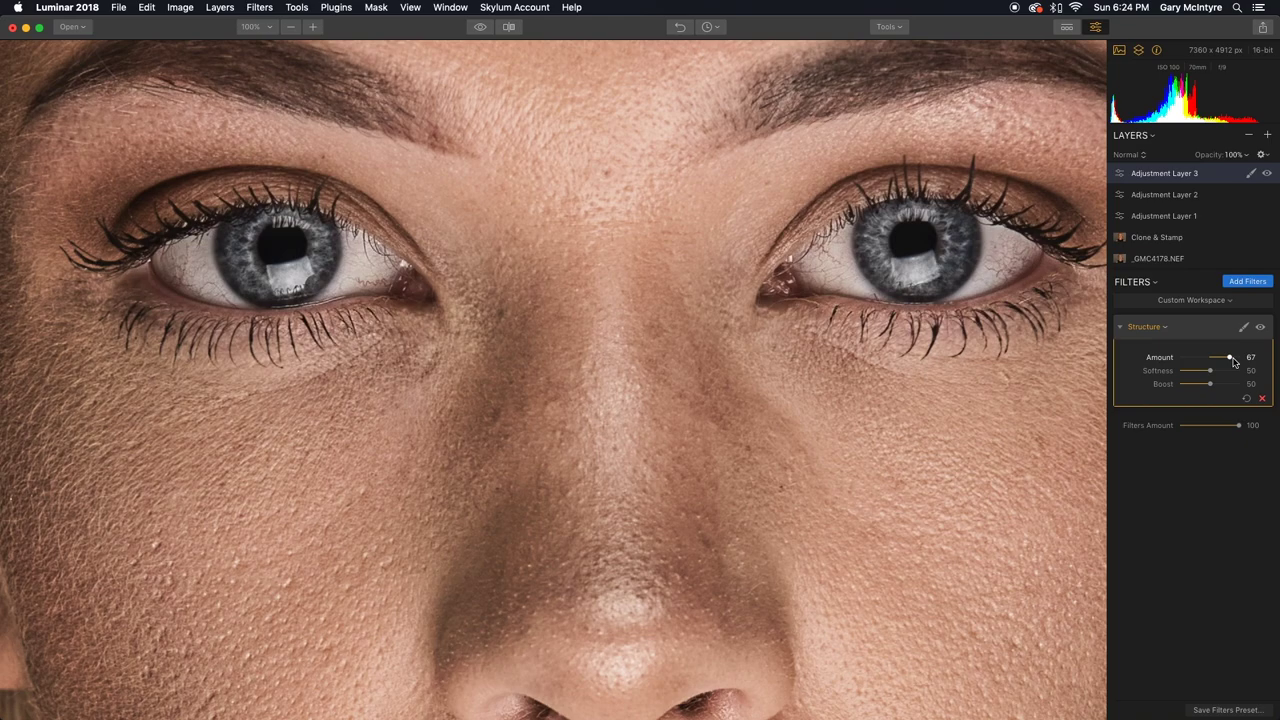
{"action": "left_click_drag", "start_coordinate": [1234, 362], "coordinate": [1218, 362]}
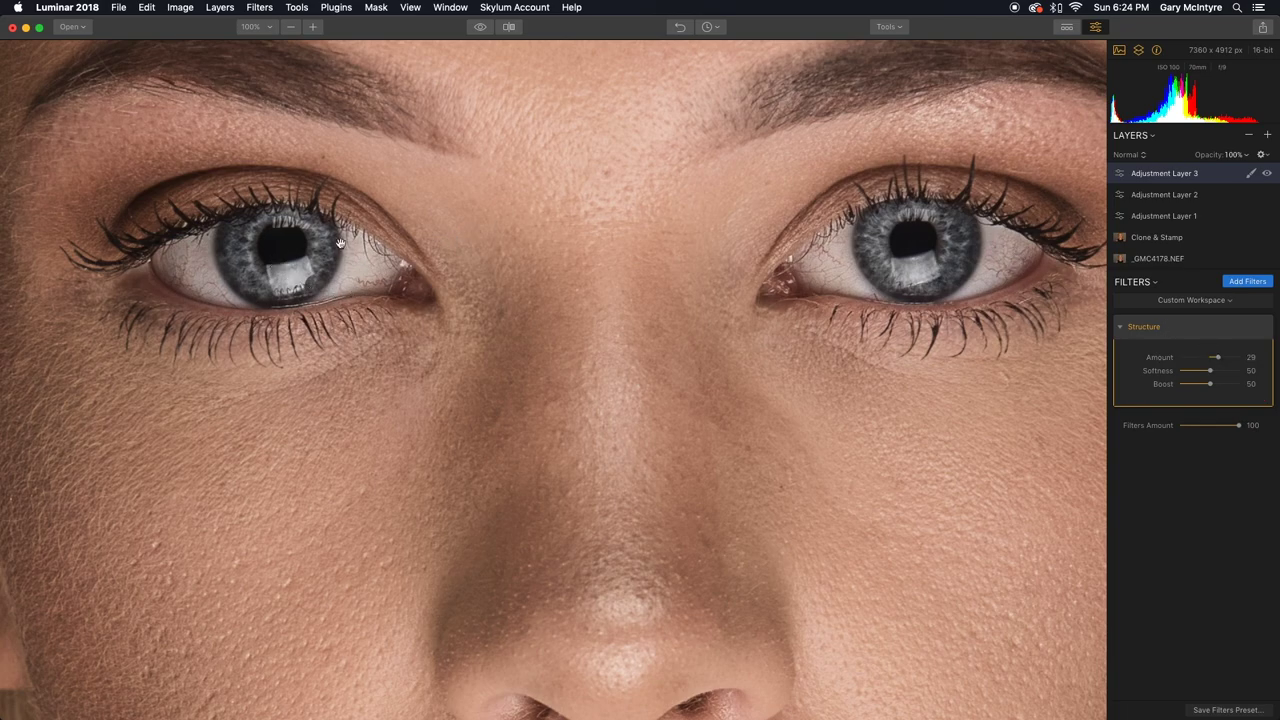
{"action": "left_click", "coordinate": [1165, 331]}
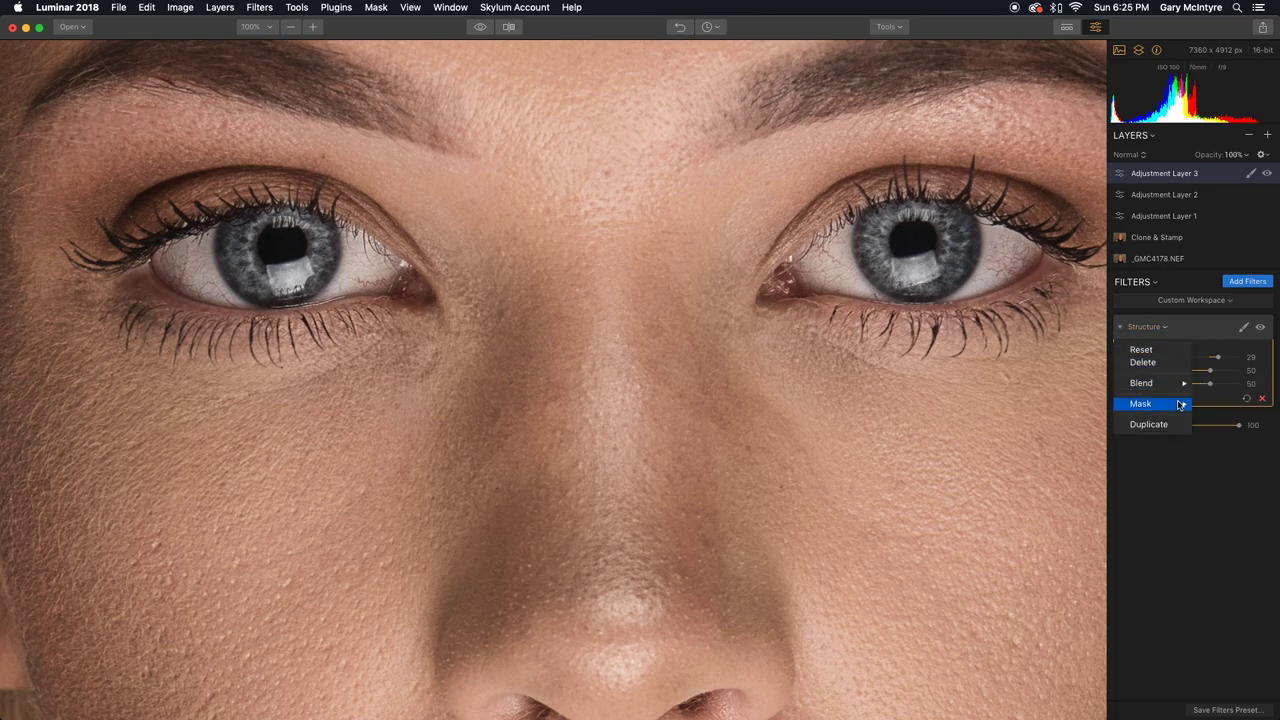
Step: Brush the Structure filter's mask over the left and right irises, then fit the photo to view
{"action": "mouse_move", "coordinate": [1165, 403]}
{"action": "left_click", "coordinate": [1218, 417]}
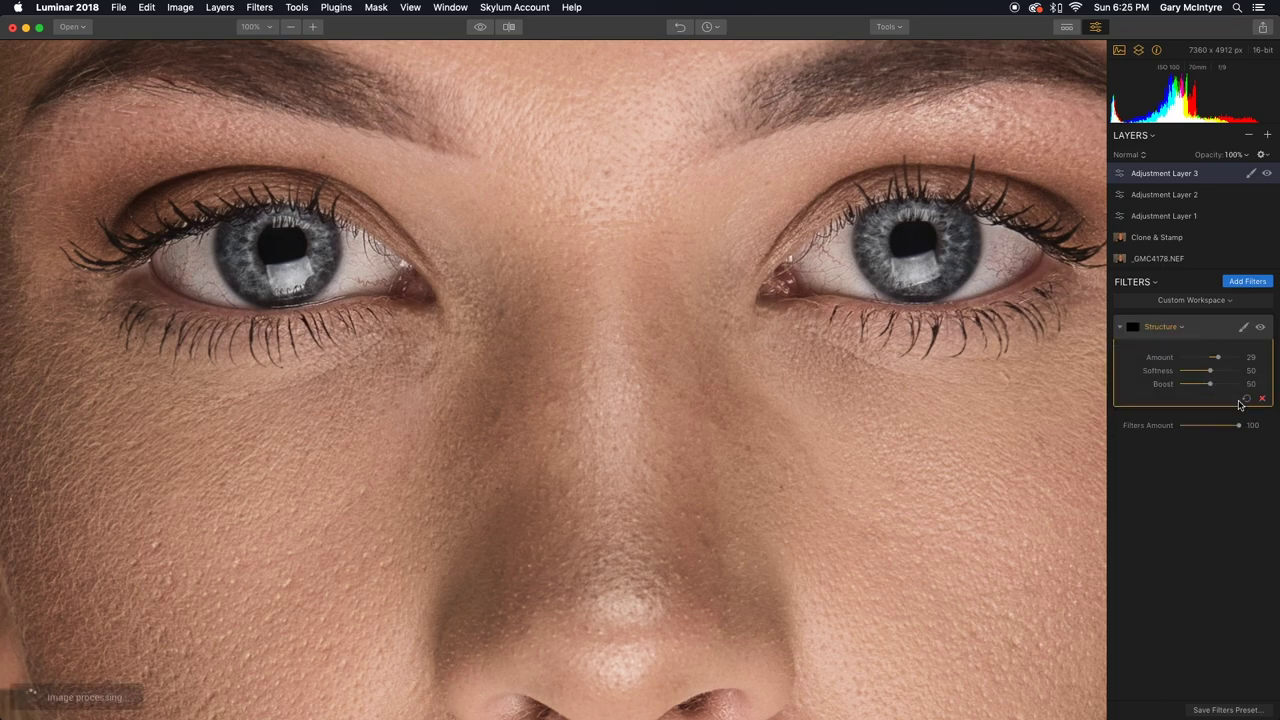
{"action": "left_click", "coordinate": [1244, 331]}
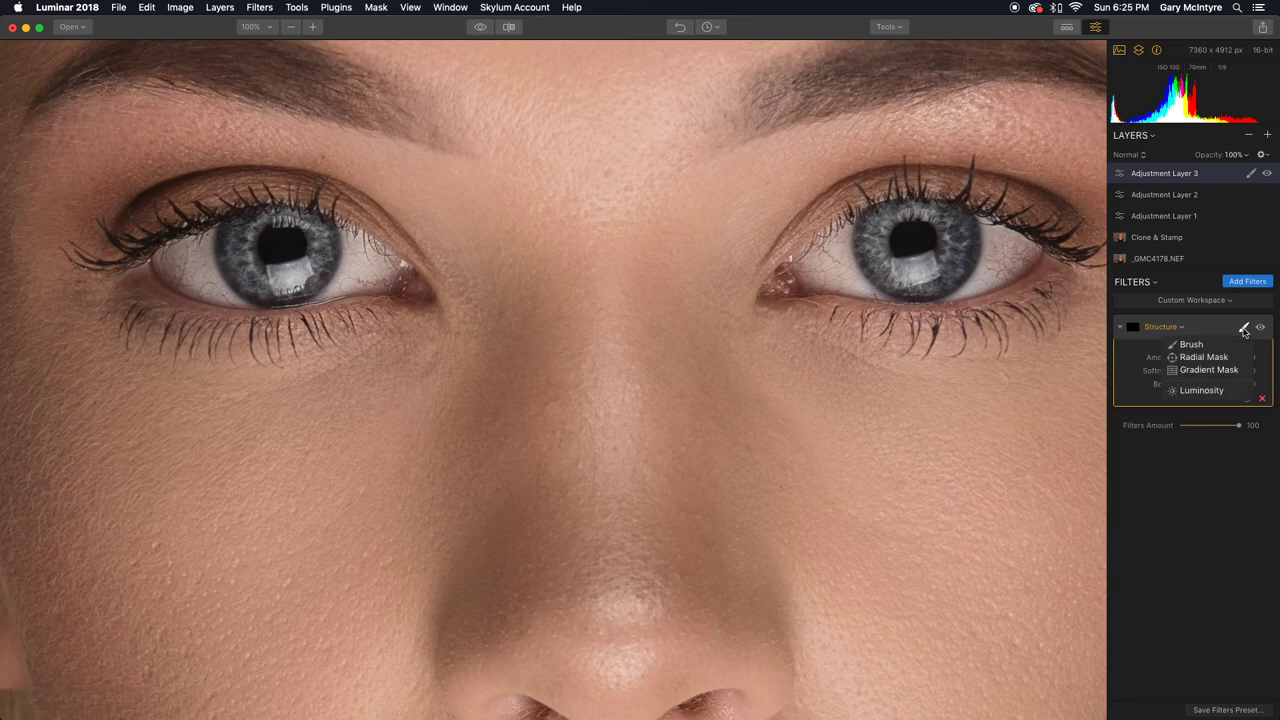
{"action": "left_click", "coordinate": [1192, 344]}
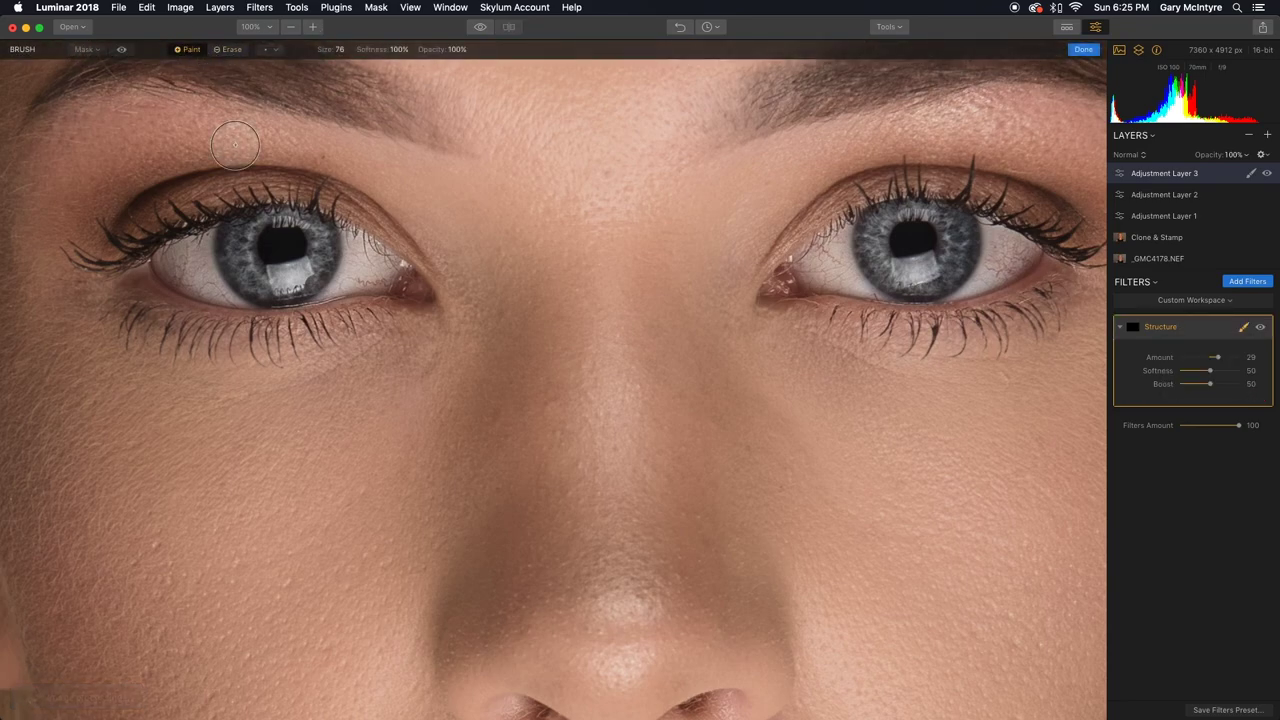
{"action": "mouse_move", "coordinate": [272, 238]}
{"action": "left_mouse_down"}
{"action": "mouse_move", "coordinate": [240, 256]}
{"action": "mouse_move", "coordinate": [272, 273]}
{"action": "mouse_move", "coordinate": [303, 266]}
{"action": "mouse_move", "coordinate": [311, 244]}
{"action": "mouse_move", "coordinate": [298, 232]}
{"action": "mouse_move", "coordinate": [268, 240]}
{"action": "mouse_move", "coordinate": [275, 270]}
{"action": "mouse_move", "coordinate": [313, 260]}
{"action": "mouse_move", "coordinate": [310, 233]}
{"action": "mouse_move", "coordinate": [268, 227]}
{"action": "mouse_move", "coordinate": [241, 253]}
{"action": "mouse_move", "coordinate": [263, 275]}
{"action": "mouse_move", "coordinate": [306, 274]}
{"action": "mouse_move", "coordinate": [315, 242]}
{"action": "mouse_move", "coordinate": [271, 229]}
{"action": "mouse_move", "coordinate": [245, 246]}
{"action": "mouse_move", "coordinate": [247, 263]}
{"action": "mouse_move", "coordinate": [243, 234]}
{"action": "mouse_move", "coordinate": [278, 270]}
{"action": "left_mouse_up"}
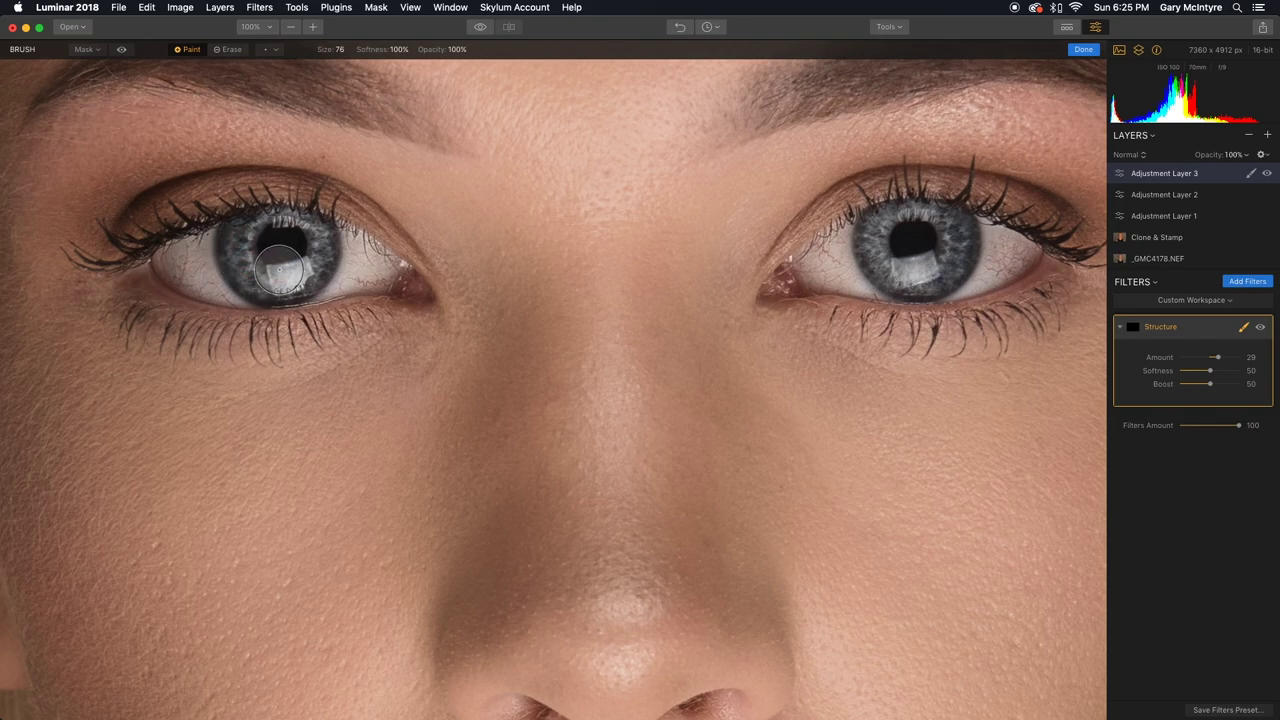
{"action": "mouse_move", "coordinate": [880, 274]}
{"action": "left_mouse_down"}
{"action": "mouse_move", "coordinate": [883, 226]}
{"action": "mouse_move", "coordinate": [890, 257]}
{"action": "mouse_move", "coordinate": [941, 263]}
{"action": "mouse_move", "coordinate": [953, 245]}
{"action": "mouse_move", "coordinate": [942, 228]}
{"action": "mouse_move", "coordinate": [905, 230]}
{"action": "mouse_move", "coordinate": [892, 256]}
{"action": "mouse_move", "coordinate": [927, 270]}
{"action": "mouse_move", "coordinate": [946, 242]}
{"action": "mouse_move", "coordinate": [918, 225]}
{"action": "mouse_move", "coordinate": [886, 233]}
{"action": "mouse_move", "coordinate": [890, 263]}
{"action": "mouse_move", "coordinate": [920, 270]}
{"action": "mouse_move", "coordinate": [946, 256]}
{"action": "mouse_move", "coordinate": [941, 226]}
{"action": "mouse_move", "coordinate": [914, 233]}
{"action": "mouse_move", "coordinate": [916, 255]}
{"action": "mouse_move", "coordinate": [968, 278]}
{"action": "left_mouse_up"}
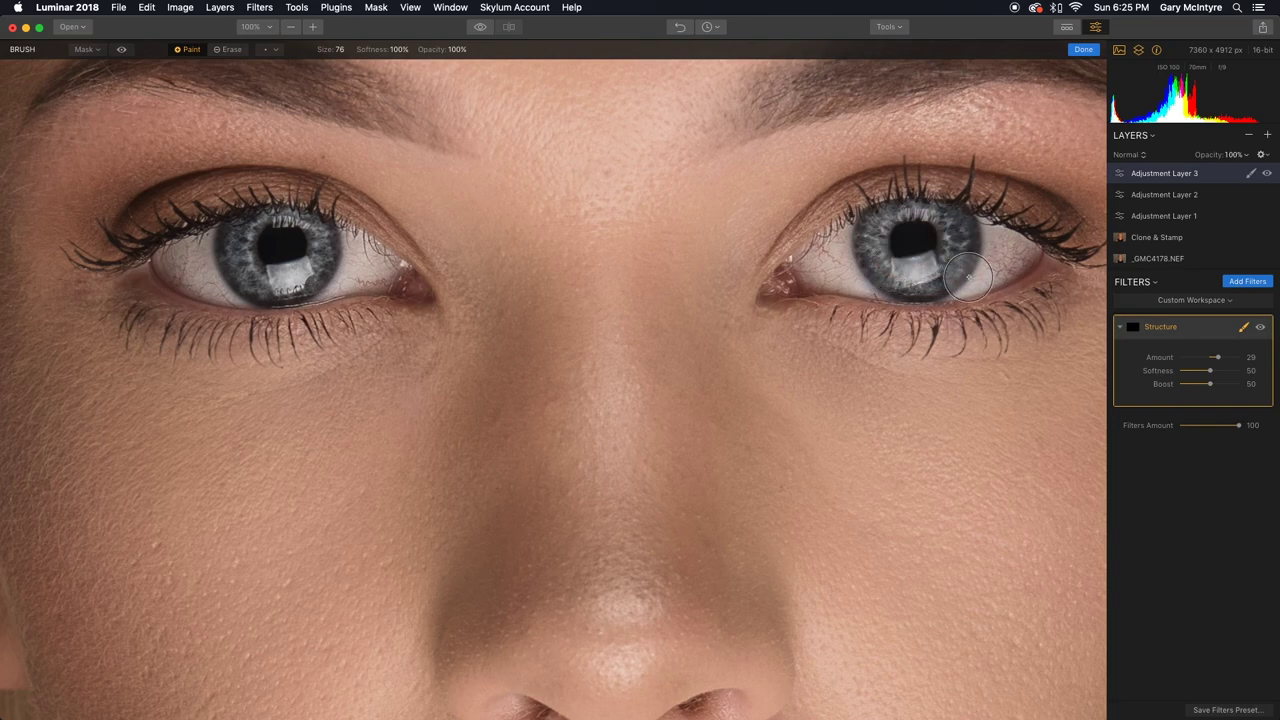
{"action": "left_click", "coordinate": [1244, 330]}
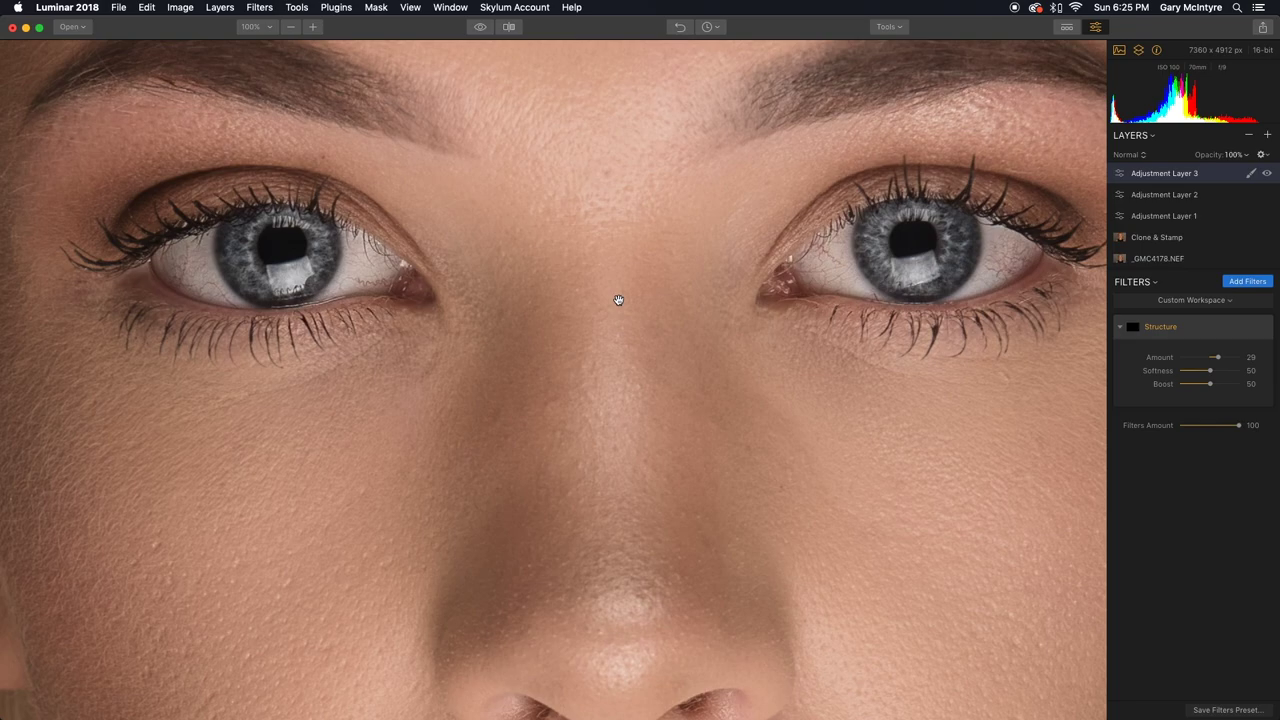
{"action": "key", "text": "super+0"}
Step: Toggle Structure off and on to compare, then brush it over the hair at size 100
{"action": "mouse_move", "coordinate": [1238, 326]}
{"action": "left_click", "coordinate": [1260, 327]}
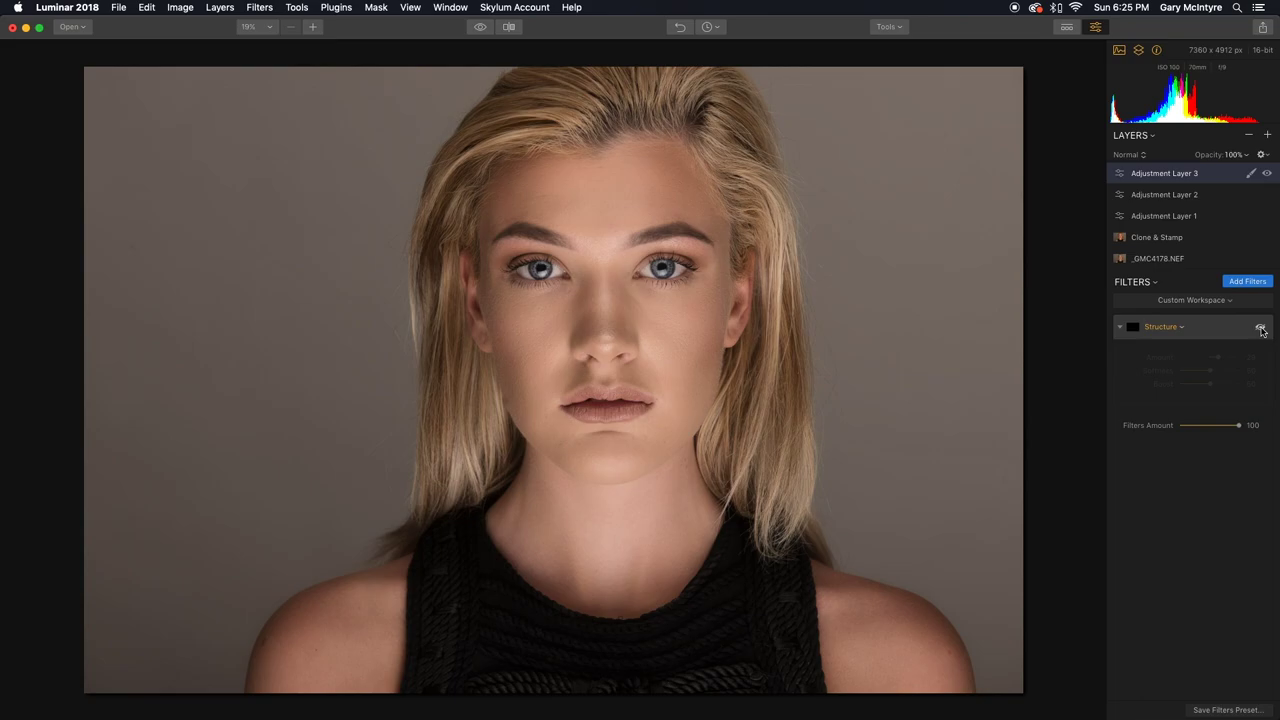
{"action": "left_click", "coordinate": [1260, 327]}
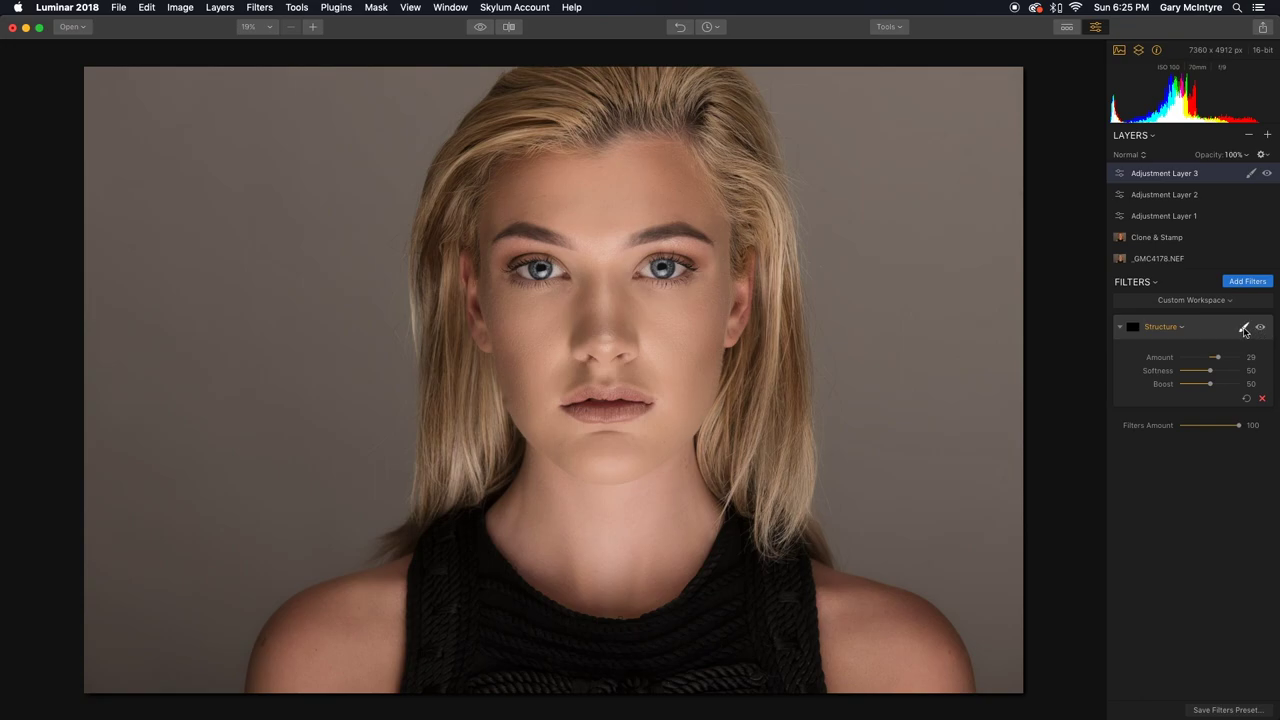
{"action": "left_click", "coordinate": [1244, 327]}
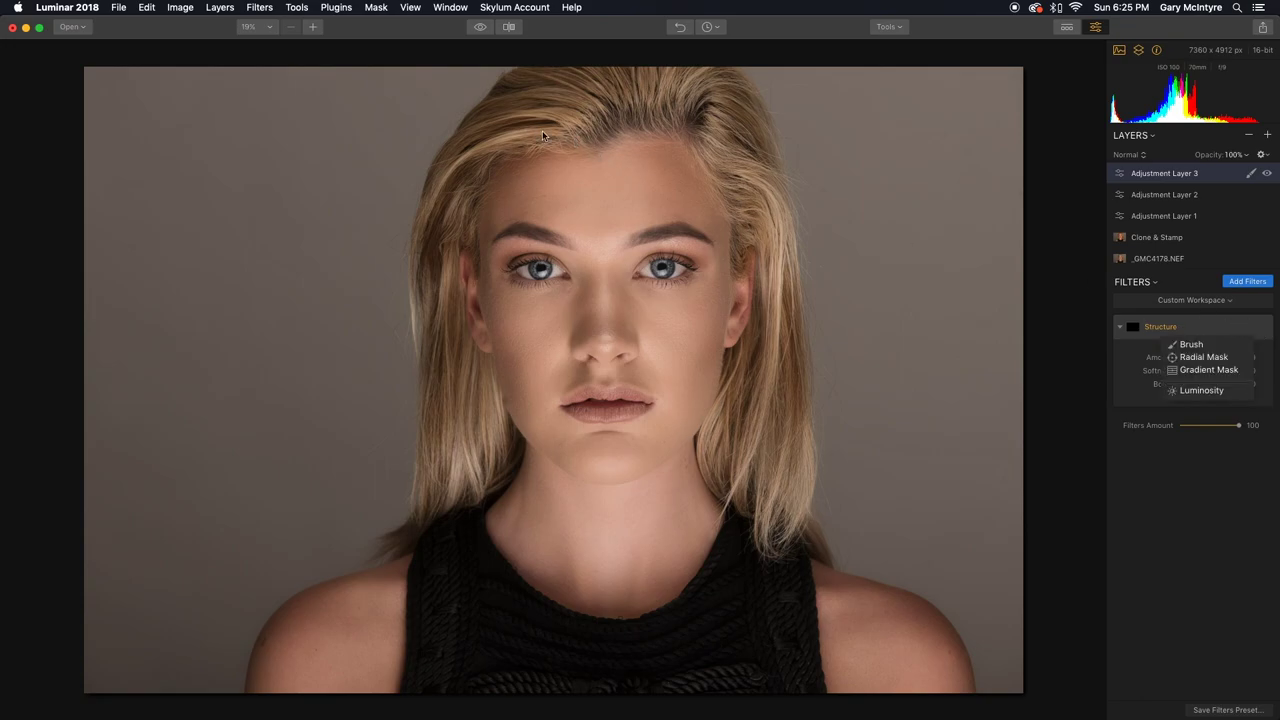
{"action": "left_click", "coordinate": [1191, 344]}
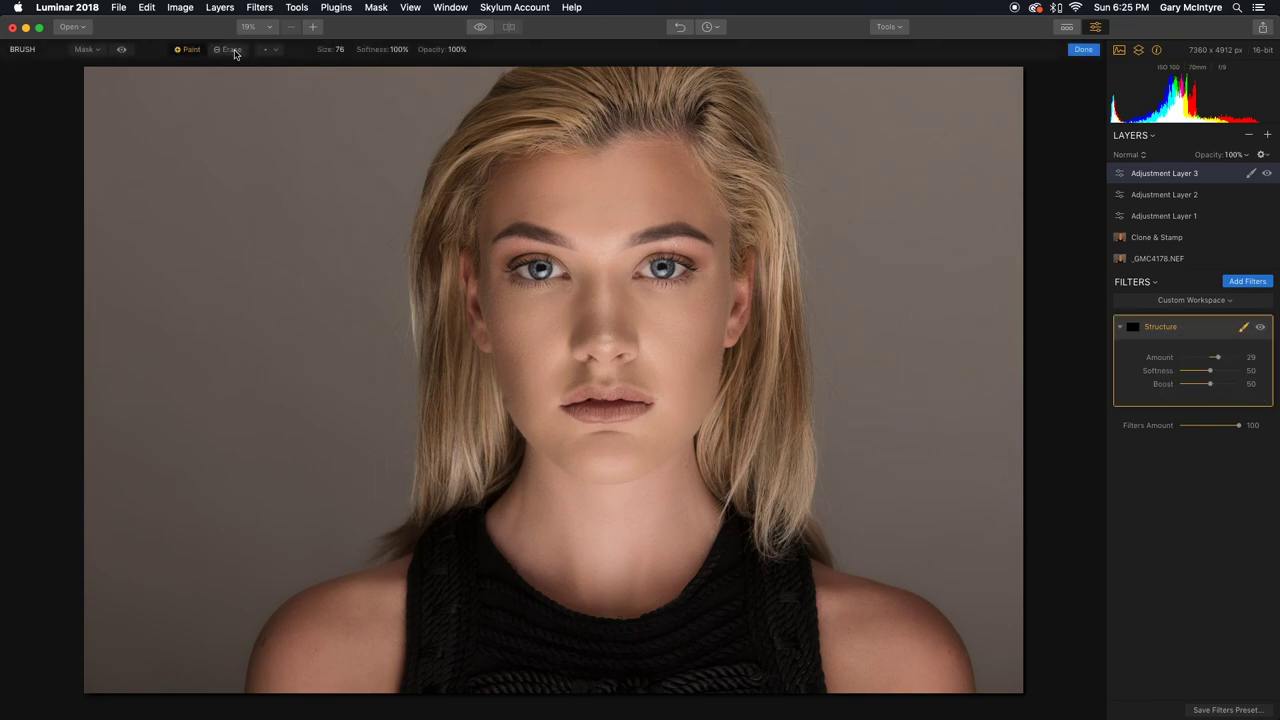
{"action": "left_click", "coordinate": [189, 50]}
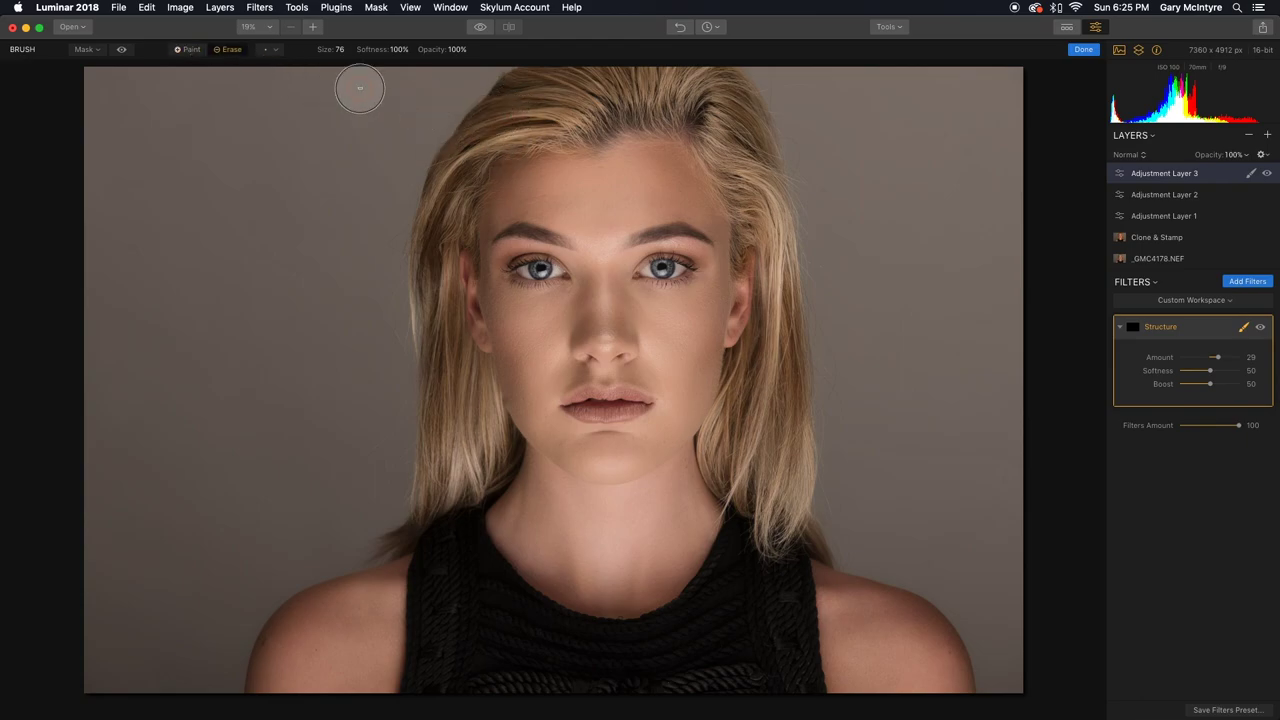
{"action": "left_click", "coordinate": [186, 50]}
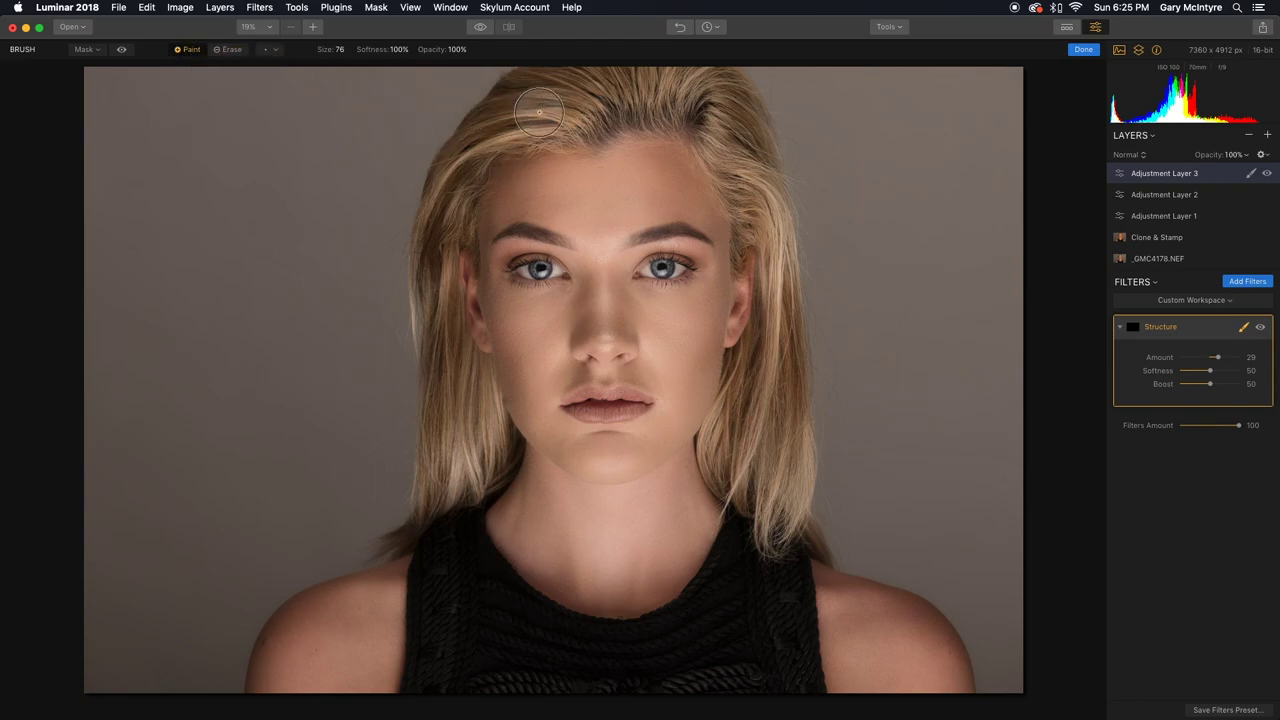
{"action": "key", "text": "bracketright"}
{"action": "key", "text": "bracketright"}
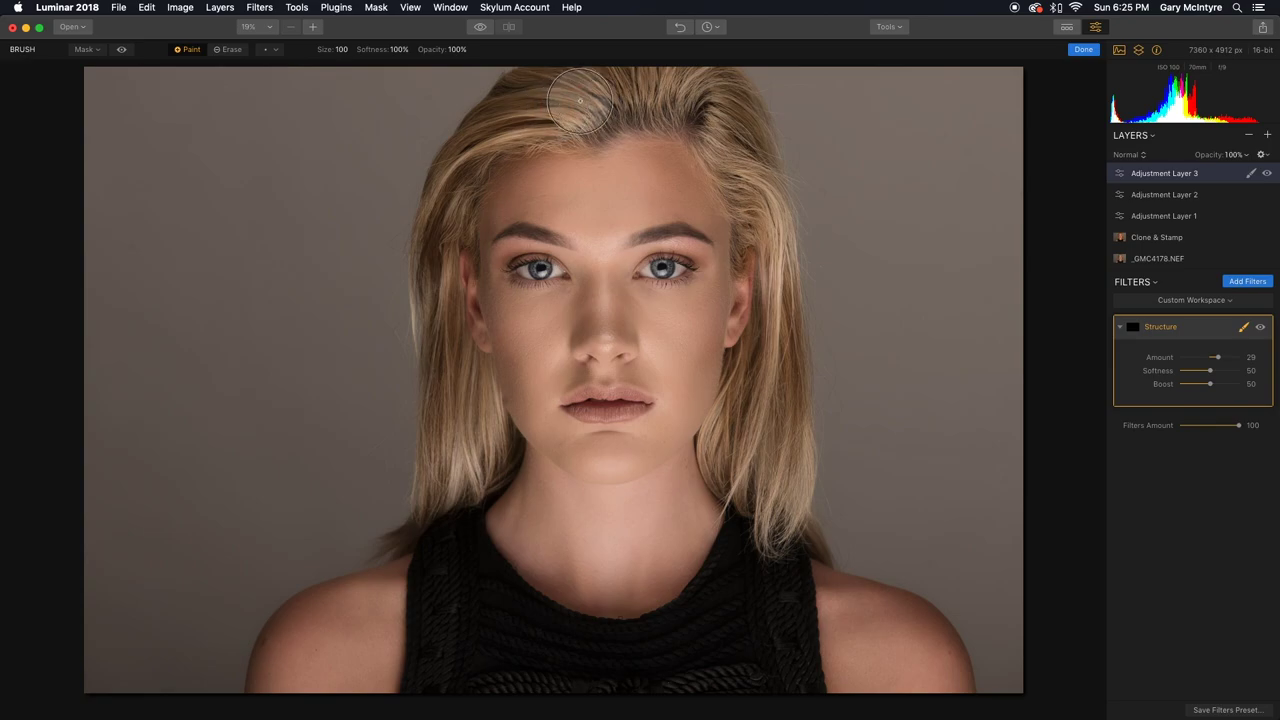
{"action": "mouse_move", "coordinate": [679, 94]}
{"action": "left_mouse_down"}
{"action": "mouse_move", "coordinate": [713, 102]}
{"action": "mouse_move", "coordinate": [796, 250]}
{"action": "mouse_move", "coordinate": [782, 338]}
{"action": "mouse_move", "coordinate": [742, 422]}
{"action": "mouse_move", "coordinate": [747, 467]}
{"action": "mouse_move", "coordinate": [786, 485]}
{"action": "mouse_move", "coordinate": [762, 327]}
{"action": "mouse_move", "coordinate": [766, 458]}
{"action": "mouse_move", "coordinate": [793, 518]}
{"action": "mouse_move", "coordinate": [778, 483]}
{"action": "left_mouse_up"}
{"action": "mouse_move", "coordinate": [440, 418]}
{"action": "left_mouse_down"}
{"action": "mouse_move", "coordinate": [446, 460]}
{"action": "mouse_move", "coordinate": [458, 430]}
{"action": "mouse_move", "coordinate": [430, 339]}
{"action": "mouse_move", "coordinate": [430, 230]}
{"action": "mouse_move", "coordinate": [447, 180]}
{"action": "mouse_move", "coordinate": [492, 122]}
{"action": "mouse_move", "coordinate": [573, 106]}
{"action": "left_mouse_up"}
{"action": "mouse_move", "coordinate": [414, 523]}
{"action": "left_mouse_down"}
{"action": "mouse_move", "coordinate": [460, 527]}
{"action": "mouse_move", "coordinate": [447, 534]}
{"action": "mouse_move", "coordinate": [442, 681]}
{"action": "mouse_move", "coordinate": [447, 564]}
{"action": "mouse_move", "coordinate": [442, 589]}
{"action": "mouse_move", "coordinate": [510, 674]}
{"action": "mouse_move", "coordinate": [708, 678]}
{"action": "mouse_move", "coordinate": [757, 659]}
{"action": "mouse_move", "coordinate": [770, 562]}
{"action": "mouse_move", "coordinate": [732, 620]}
{"action": "mouse_move", "coordinate": [738, 577]}
{"action": "mouse_move", "coordinate": [639, 657]}
{"action": "mouse_move", "coordinate": [522, 653]}
{"action": "mouse_move", "coordinate": [444, 562]}
{"action": "mouse_move", "coordinate": [542, 649]}
{"action": "mouse_move", "coordinate": [735, 704]}
{"action": "mouse_move", "coordinate": [765, 646]}
{"action": "mouse_move", "coordinate": [776, 556]}
{"action": "mouse_move", "coordinate": [796, 701]}
{"action": "mouse_move", "coordinate": [636, 678]}
{"action": "mouse_move", "coordinate": [452, 687]}
{"action": "mouse_move", "coordinate": [442, 570]}
{"action": "mouse_move", "coordinate": [484, 446]}
{"action": "mouse_move", "coordinate": [458, 374]}
{"action": "left_mouse_up"}
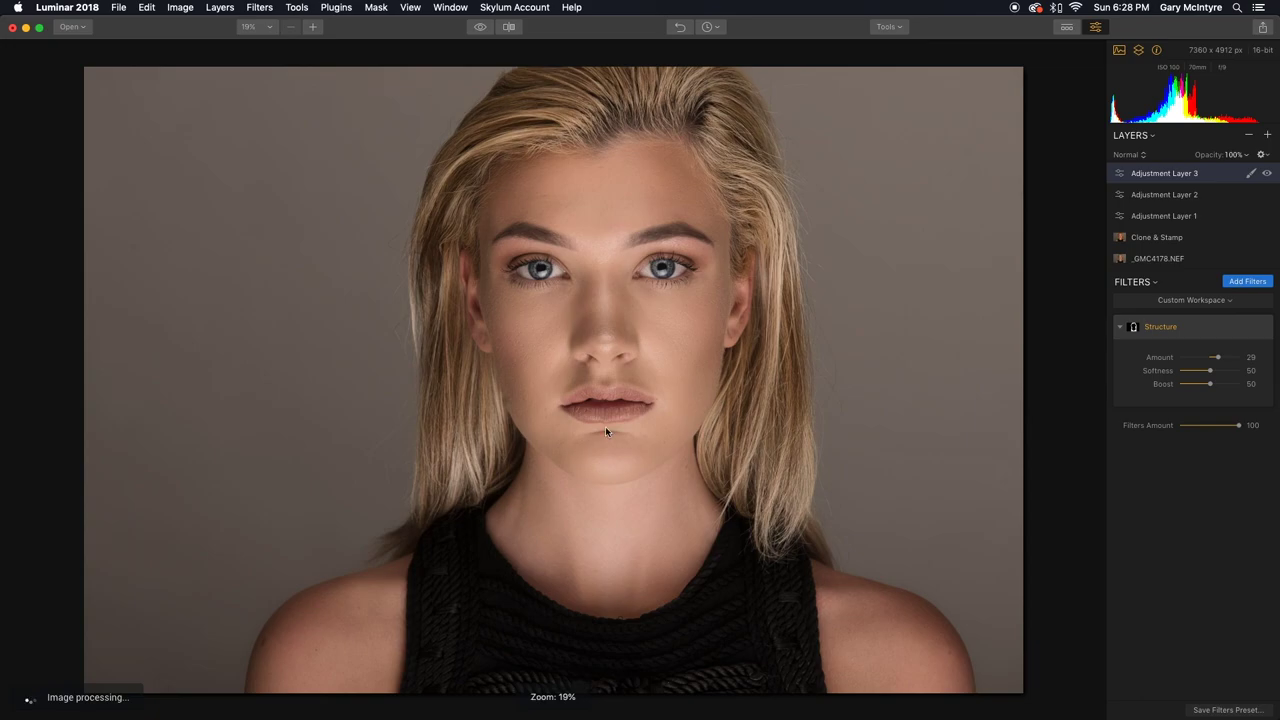
Step: View the Before/After split, then add Adjustment Layer 4 and open the Filters Catalog
{"action": "left_click", "coordinate": [508, 28]}
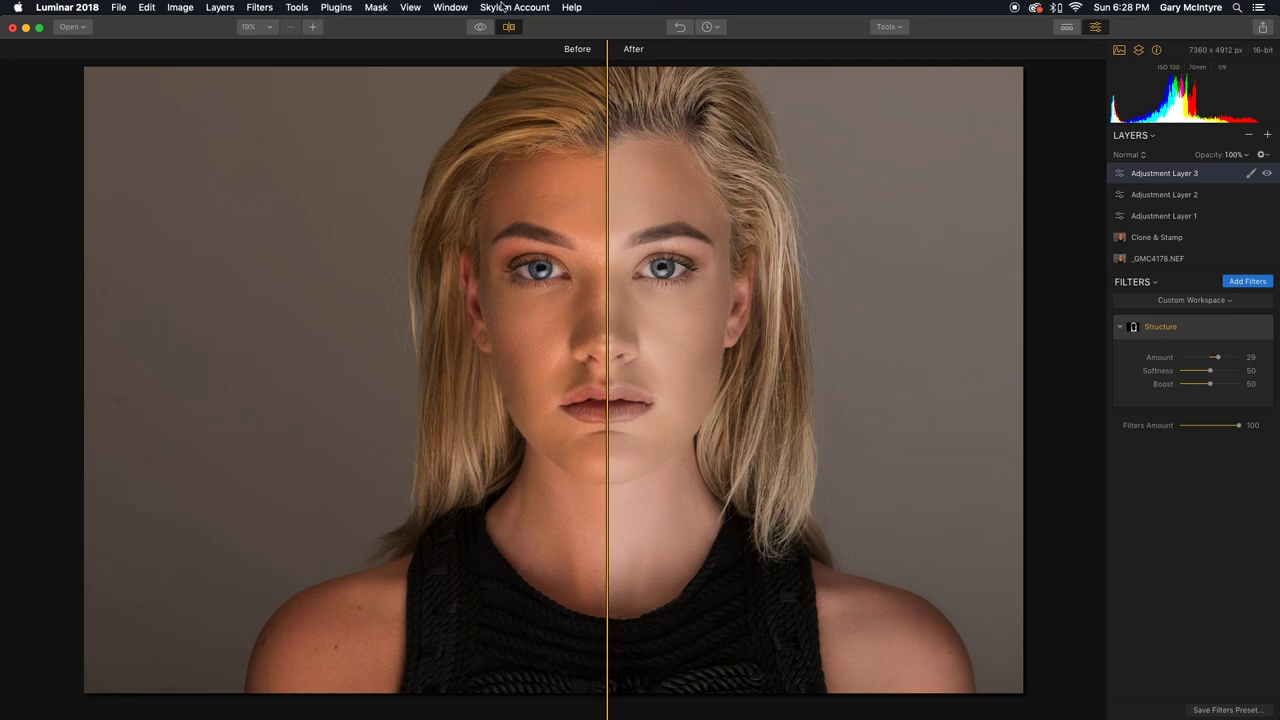
{"action": "left_click", "coordinate": [1267, 134]}
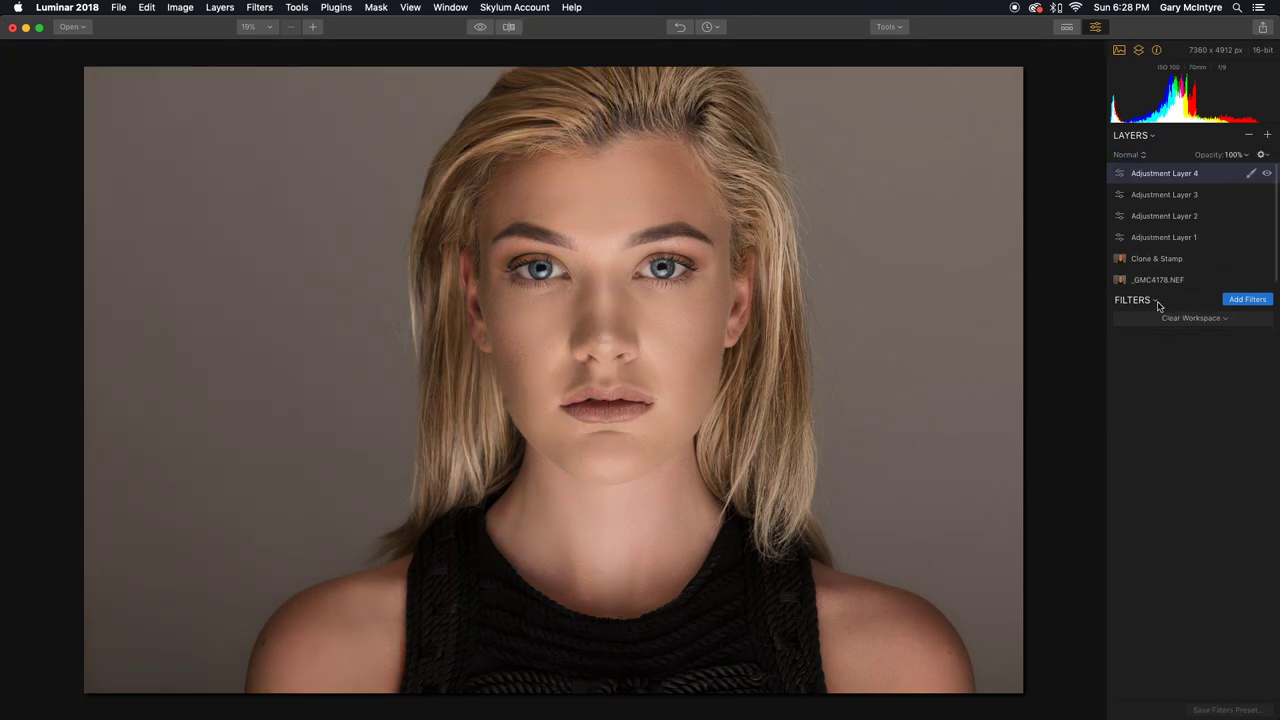
{"action": "left_click", "coordinate": [1246, 299]}
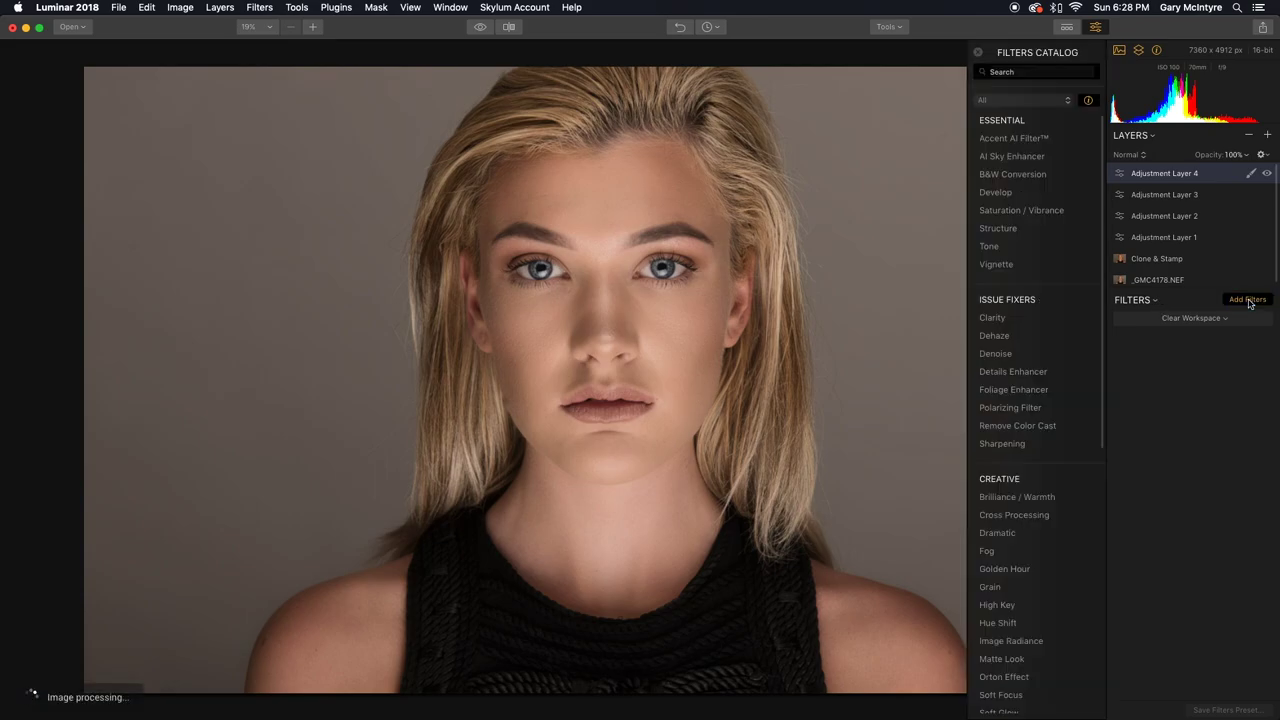
Step: Add a Vignette at Amount -32 to Adjustment Layer 4, toggling it off and on to compare
{"action": "mouse_move", "coordinate": [1000, 266]}
{"action": "left_click", "coordinate": [1001, 266]}
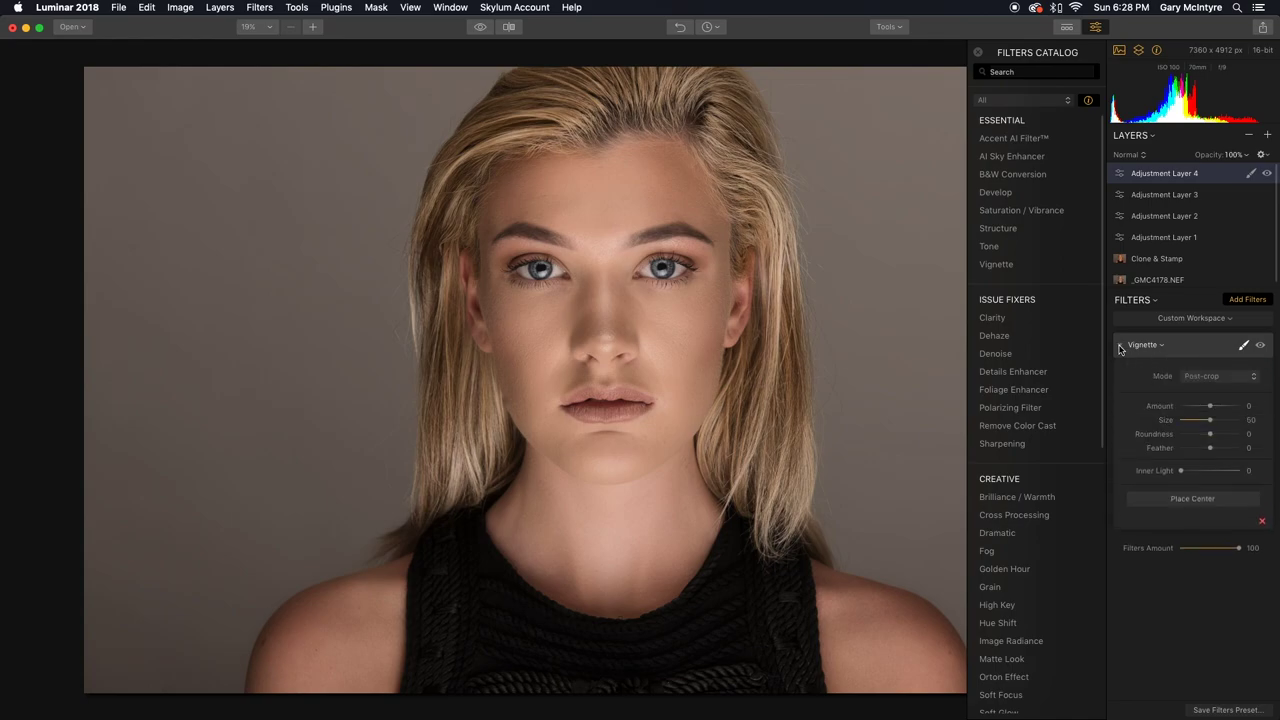
{"action": "left_click", "coordinate": [1211, 408]}
{"action": "left_click_drag", "start_coordinate": [1207, 410], "coordinate": [1201, 408]}
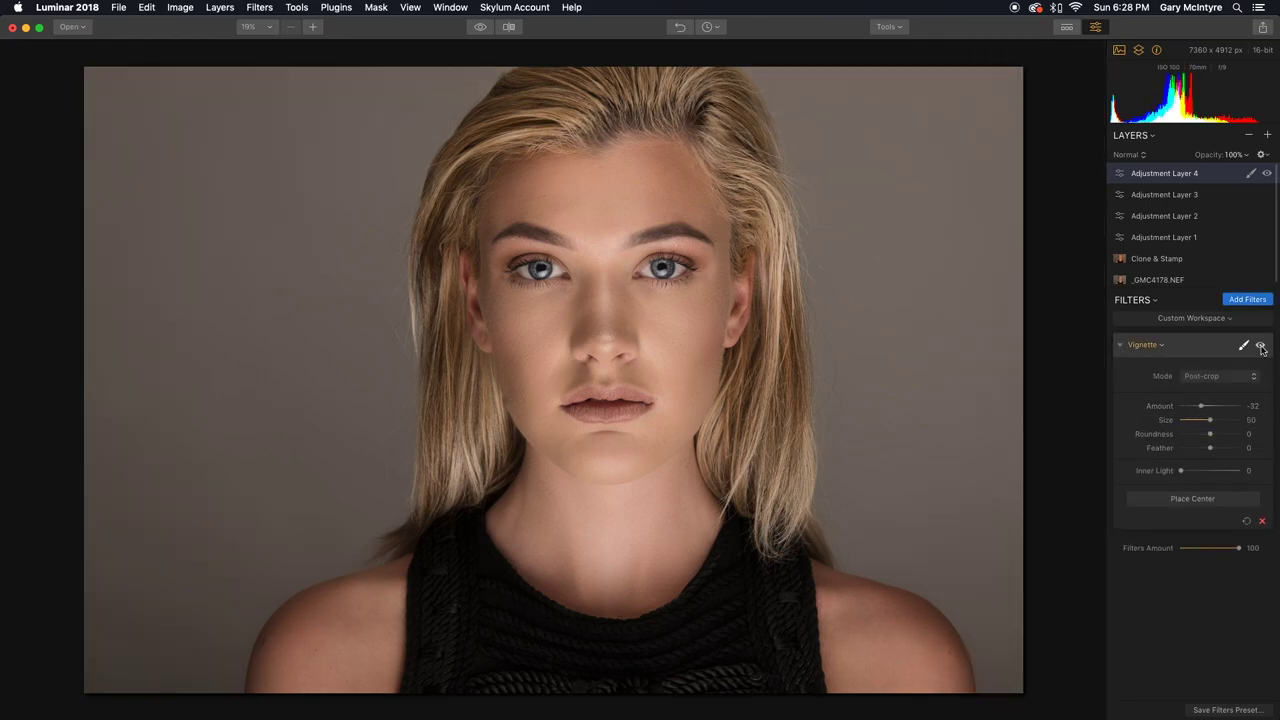
{"action": "left_click", "coordinate": [1261, 346]}
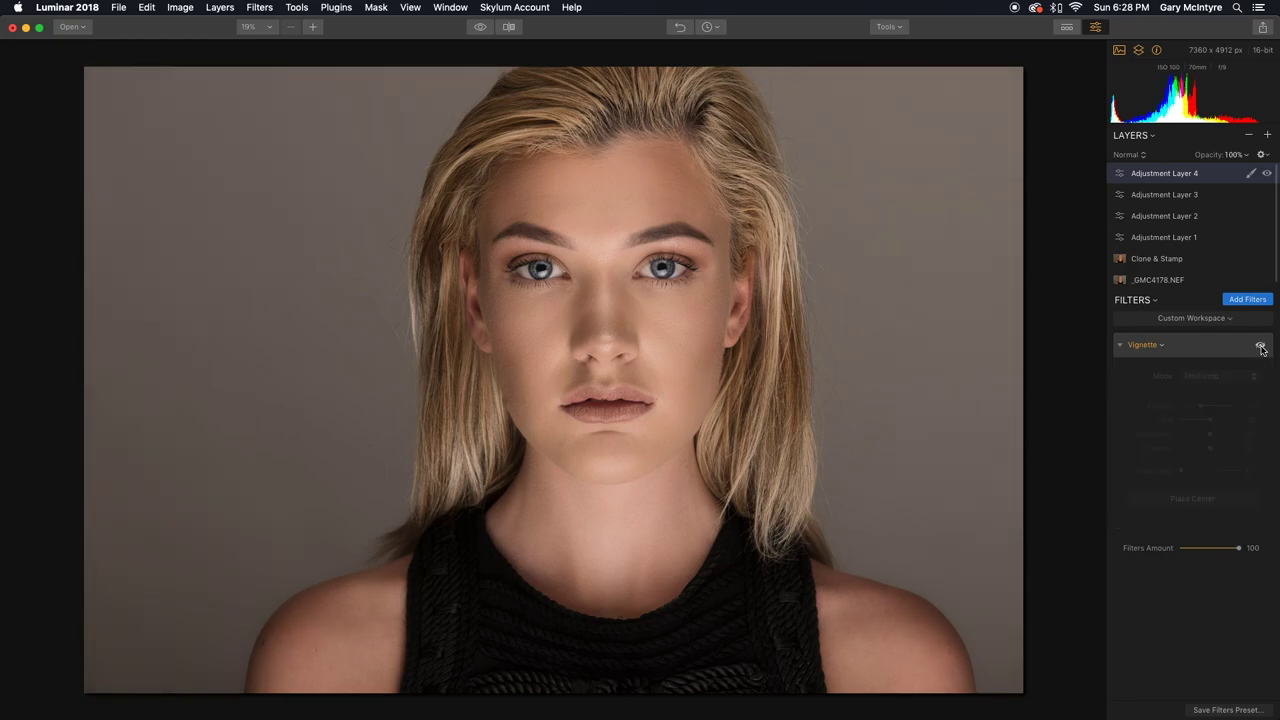
{"action": "left_click", "coordinate": [1261, 346]}
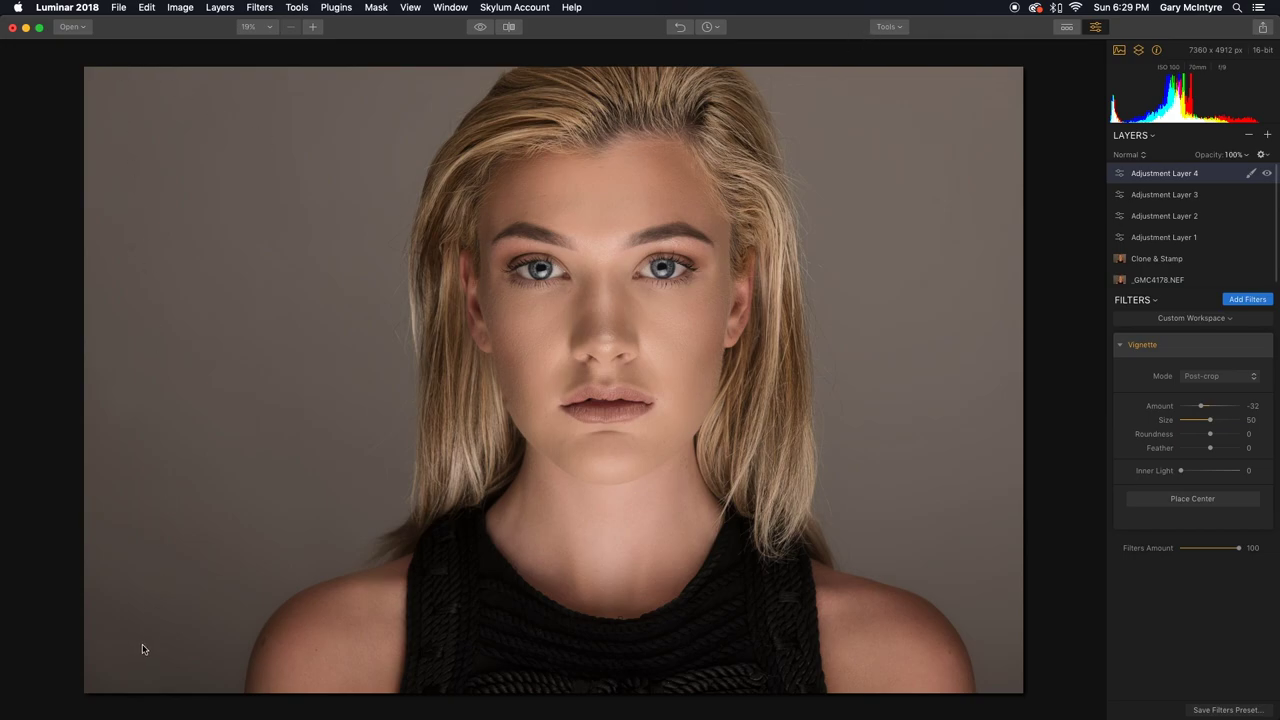
{"action": "left_click", "coordinate": [898, 28]}
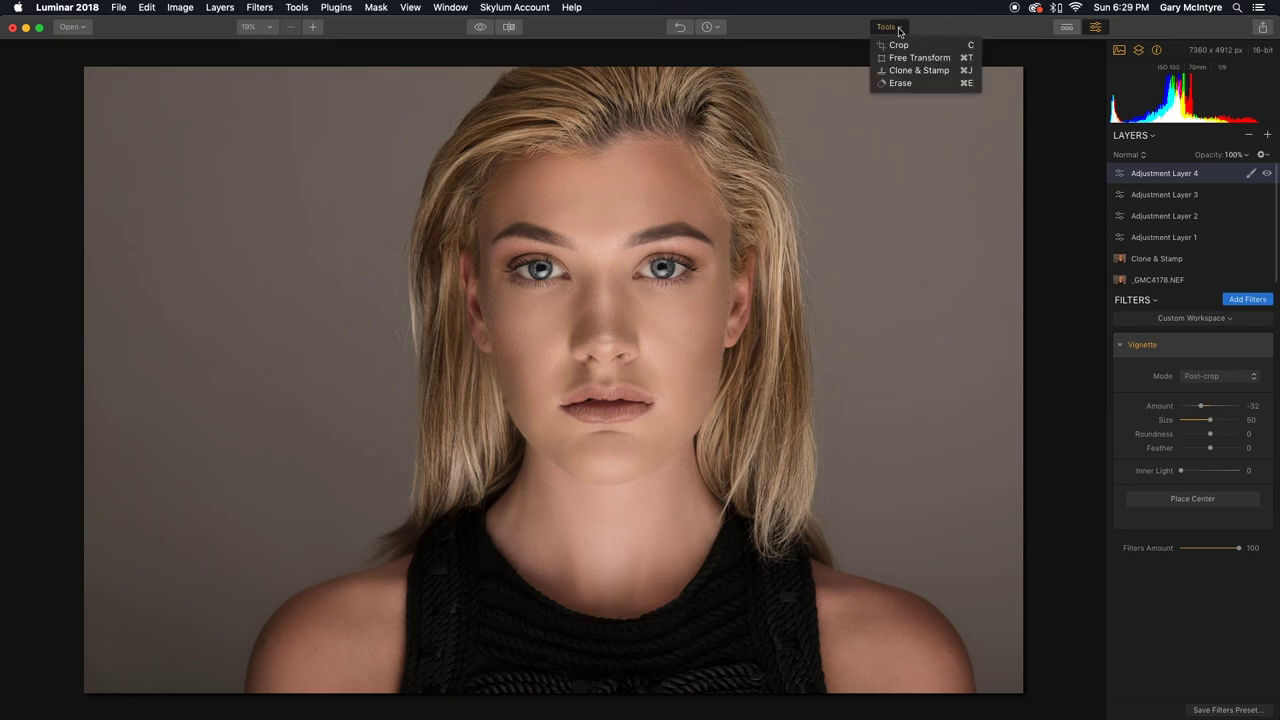
Step: Enter Crop and pull the left edge inward until the frame reads 6894 × 4912 px
{"action": "left_click", "coordinate": [897, 43]}
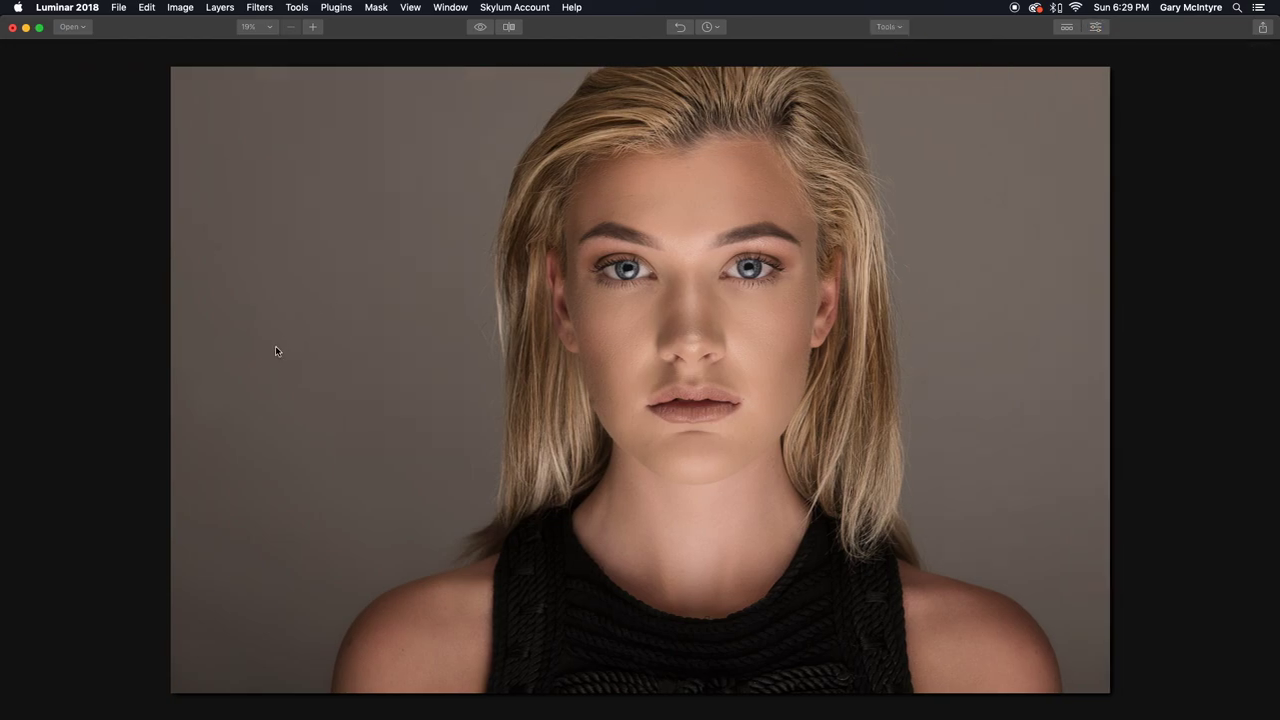
{"action": "left_click_drag", "start_coordinate": [168, 381], "coordinate": [196, 383]}
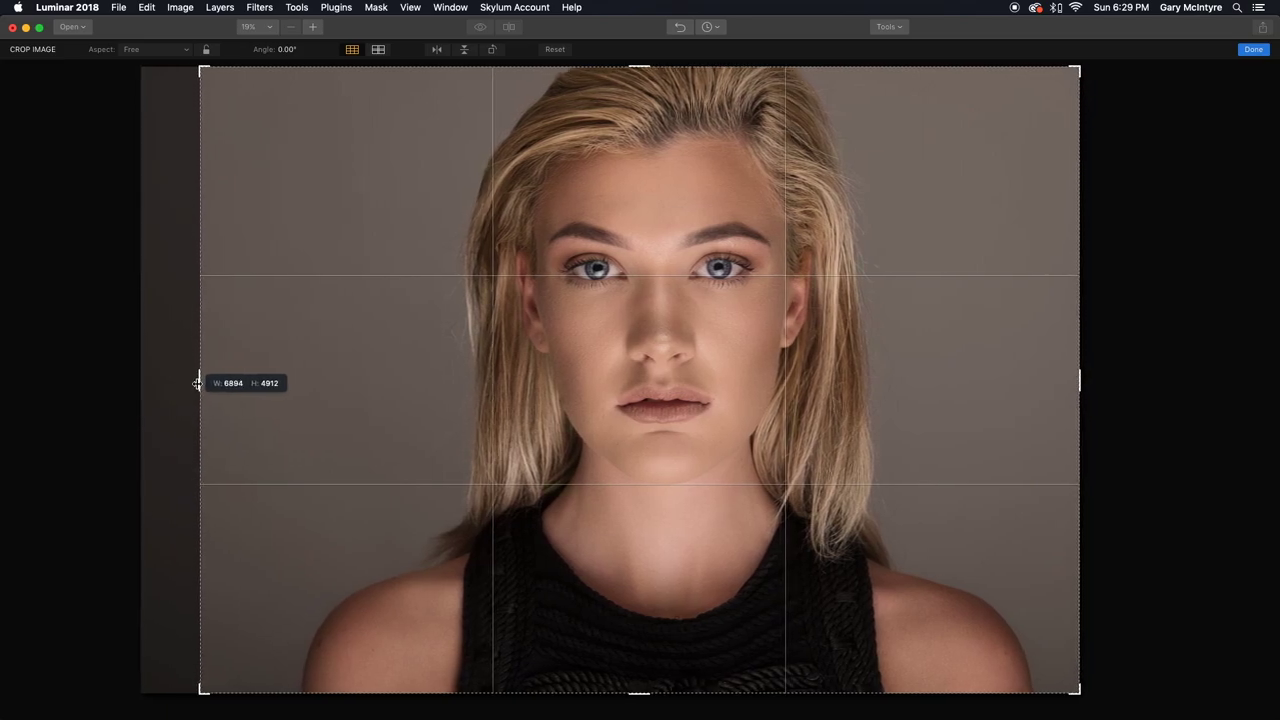
{"action": "left_click_drag", "start_coordinate": [197, 383], "coordinate": [197, 383]}
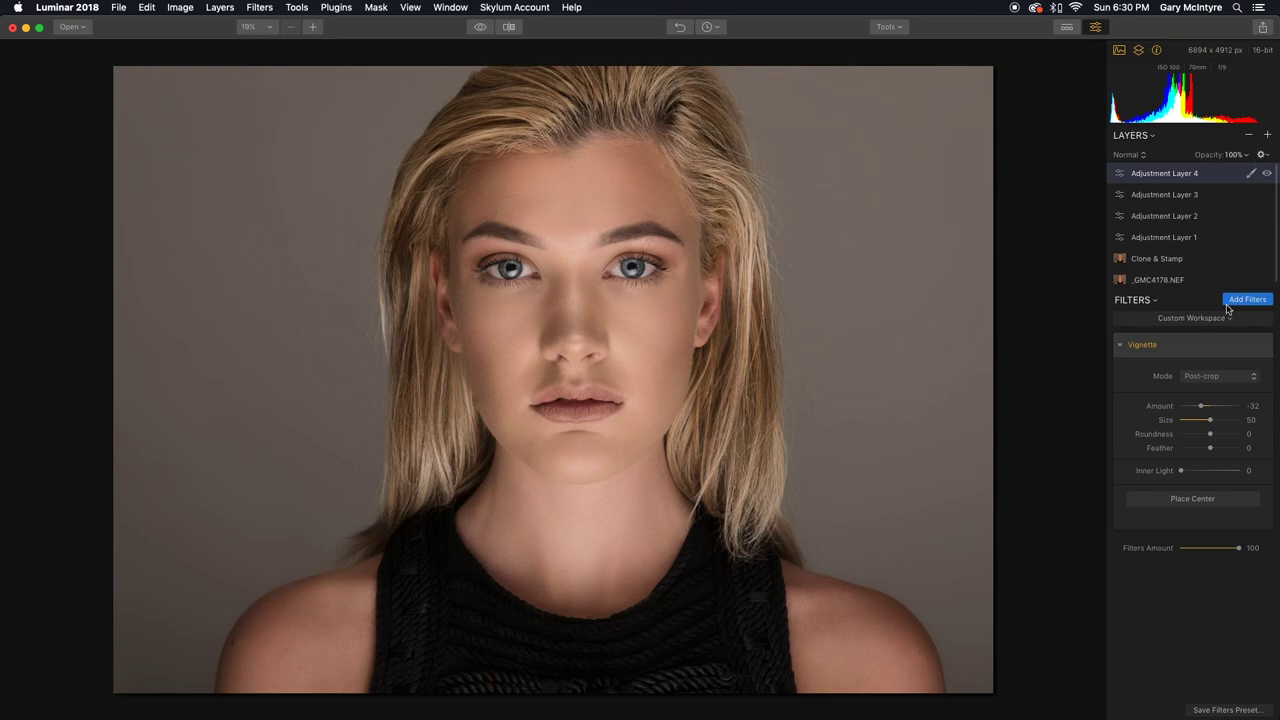
Step: Collapse the Vignette settings and add a new empty Adjustment Layer 5
{"action": "left_click", "coordinate": [1121, 345]}
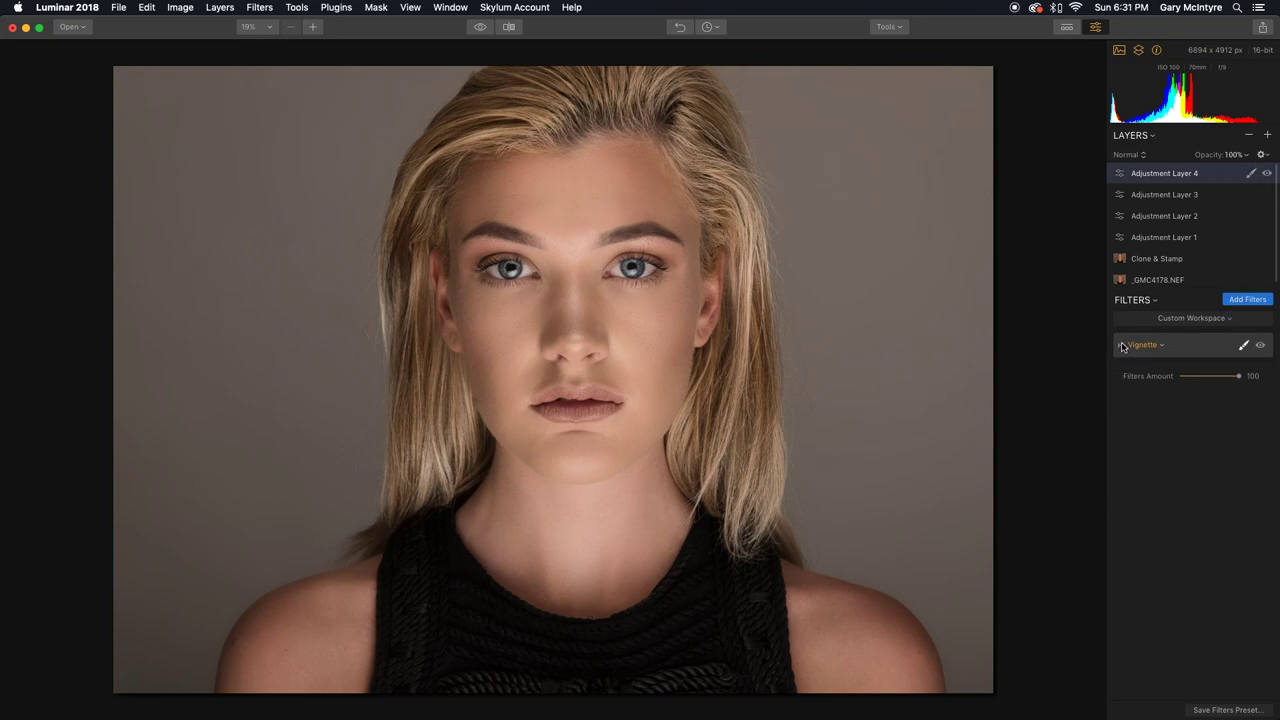
{"action": "left_click", "coordinate": [1269, 137]}
{"action": "left_click", "coordinate": [1215, 147]}
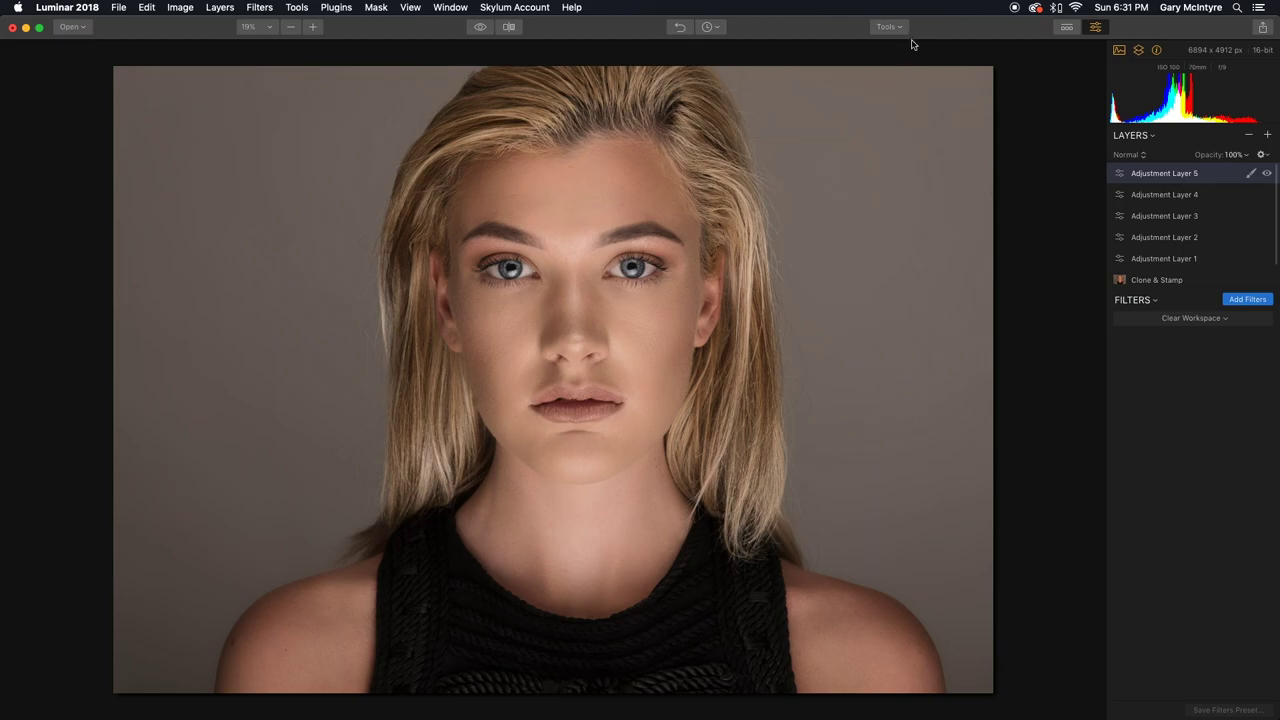
Step: Show the presets strip, browse the Portrait category, then switch to Cinematic Bespoke presets
{"action": "left_click", "coordinate": [1067, 28]}
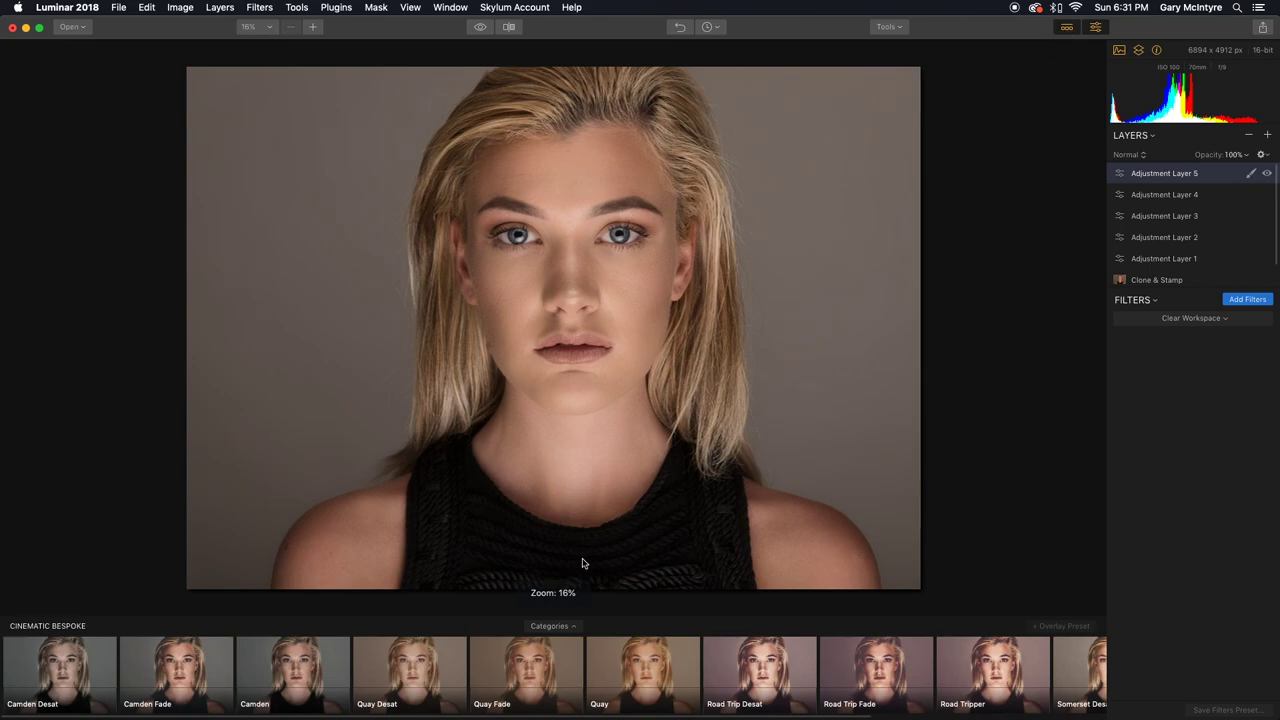
{"action": "left_click", "coordinate": [574, 629]}
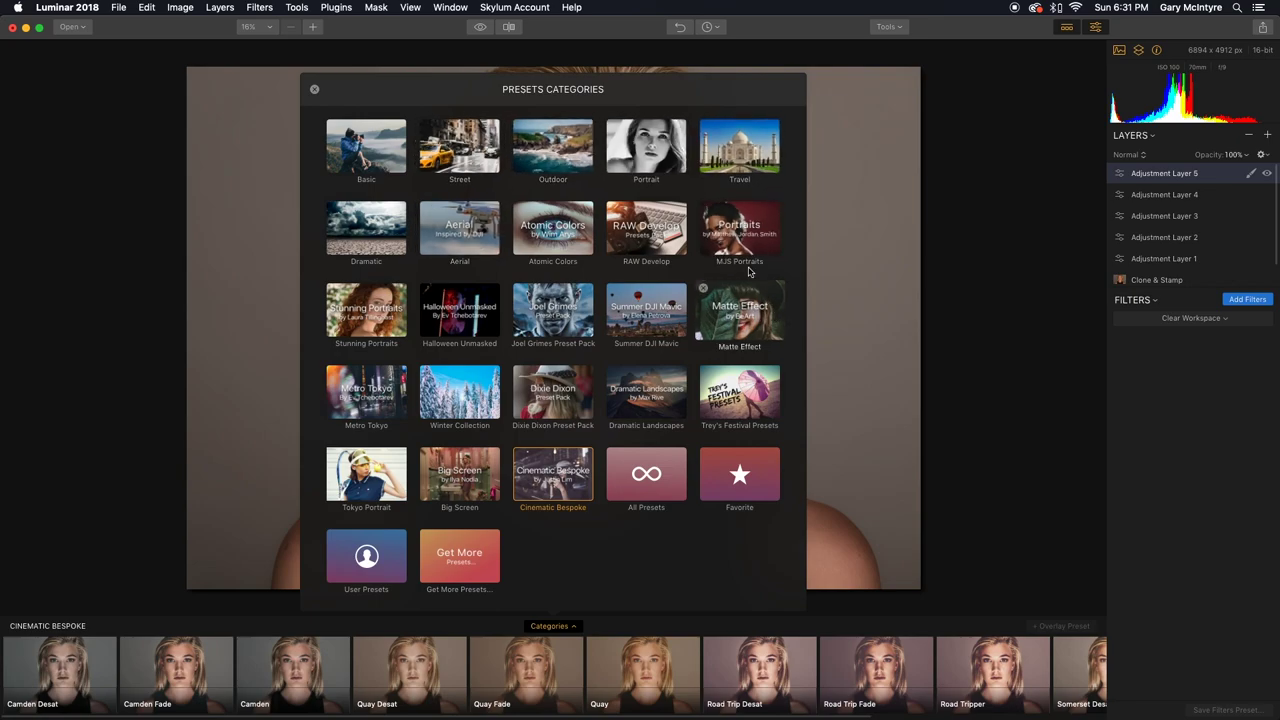
{"action": "left_click", "coordinate": [650, 142]}
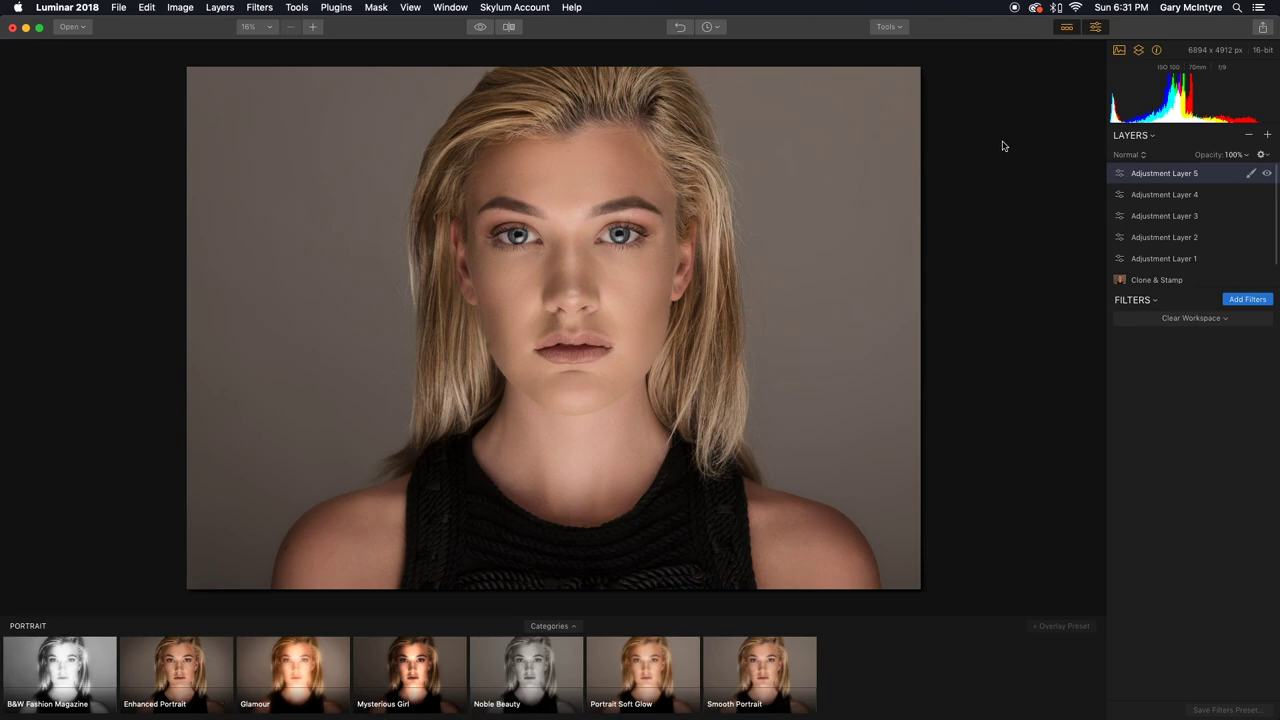
{"action": "left_click", "coordinate": [574, 630]}
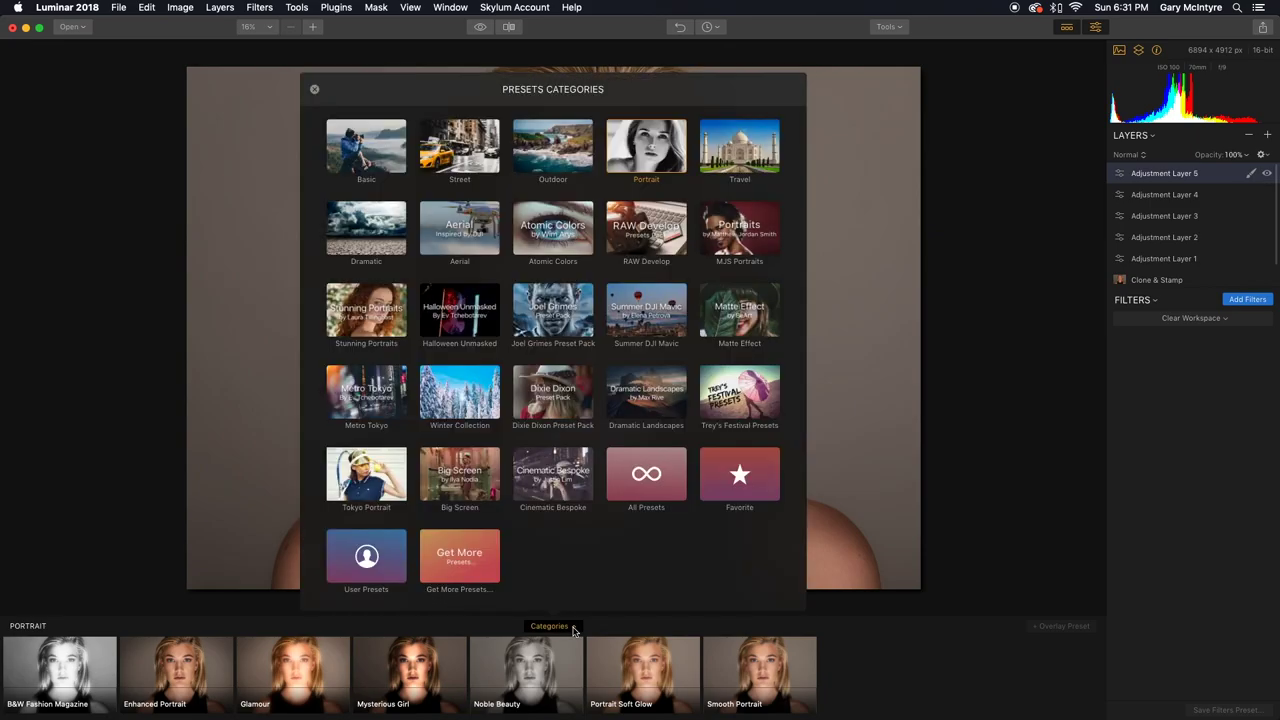
{"action": "left_click", "coordinate": [551, 483]}
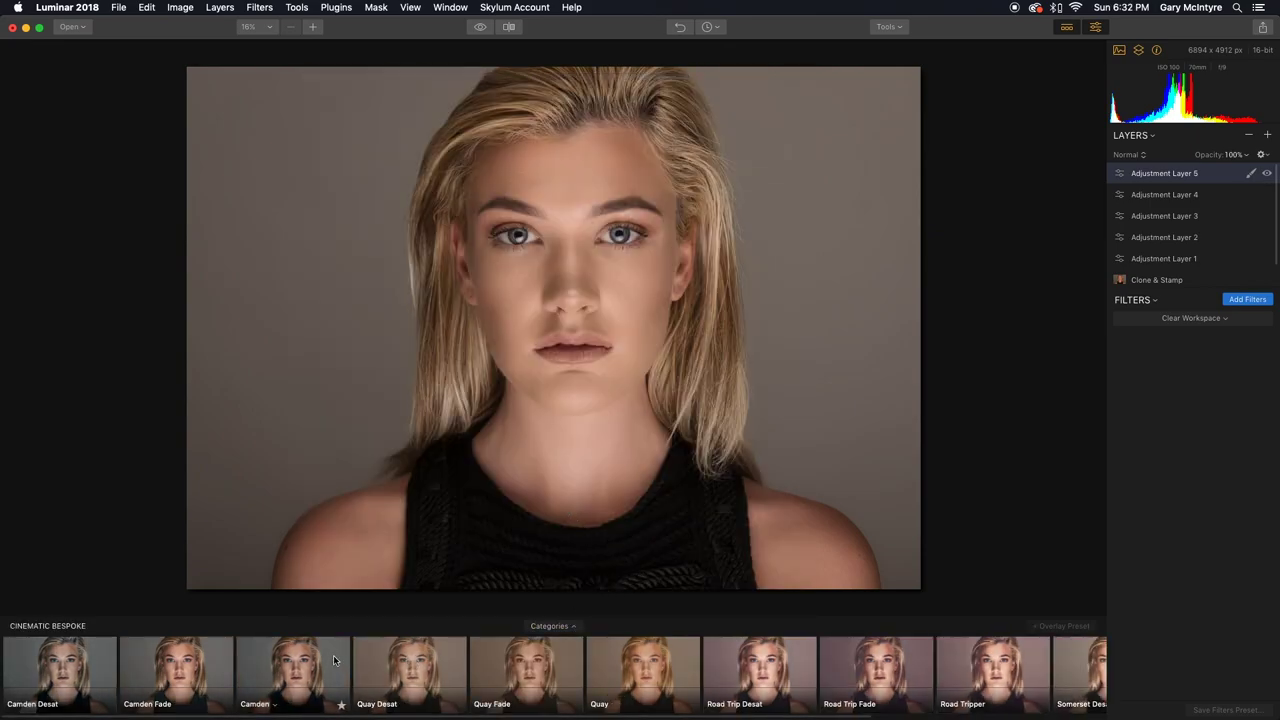
Step: Try the Camden Desat and Camden Fade presets, then settle on the Camden preset
{"action": "left_click", "coordinate": [90, 662]}
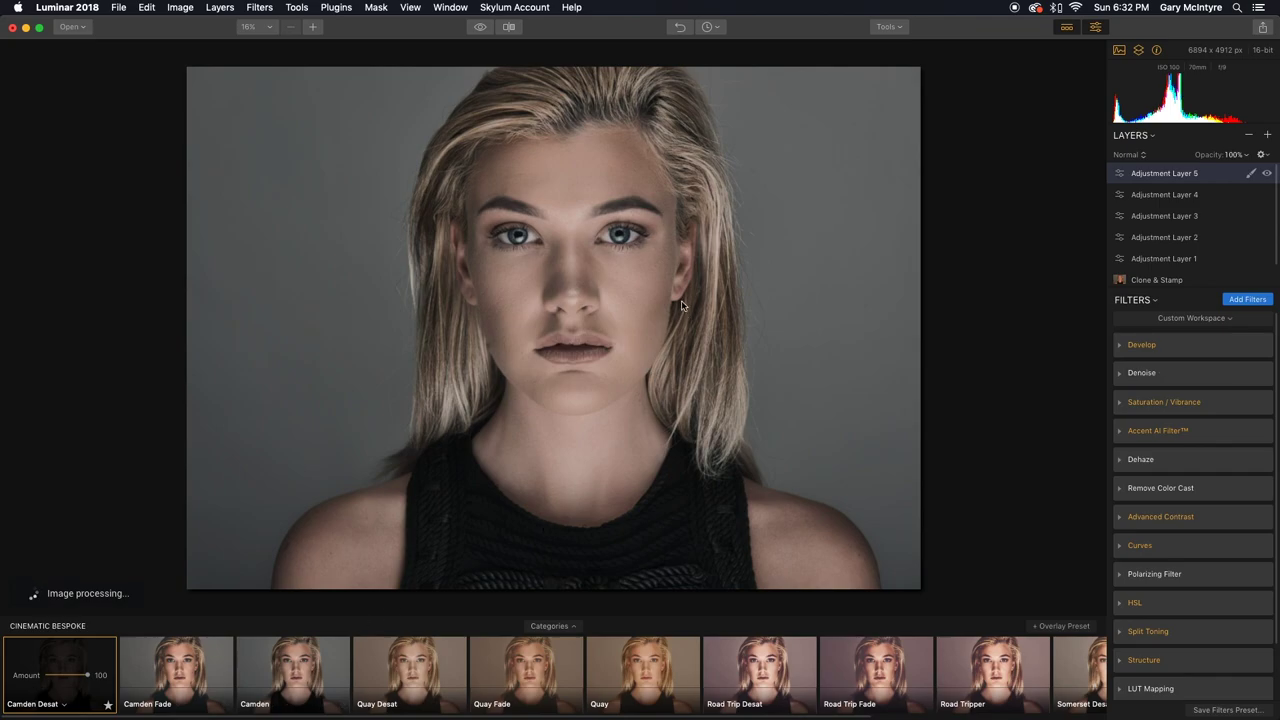
{"action": "left_click", "coordinate": [200, 661]}
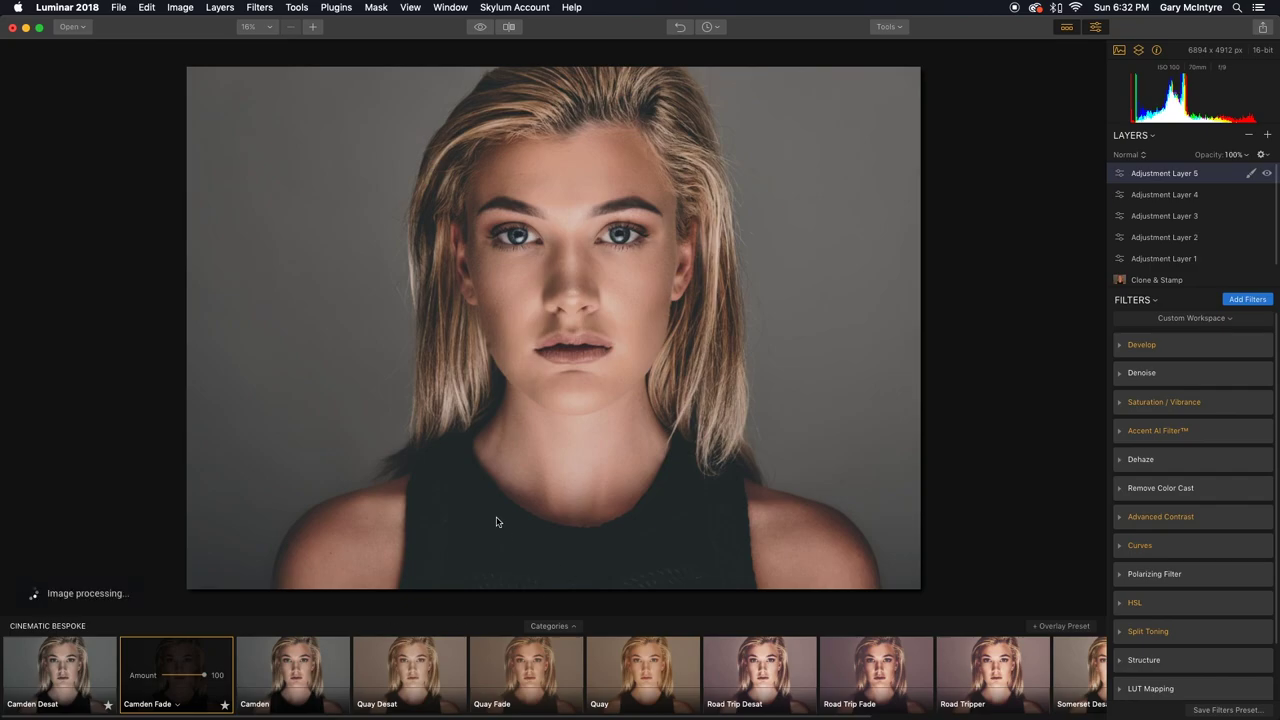
{"action": "left_click", "coordinate": [288, 672]}
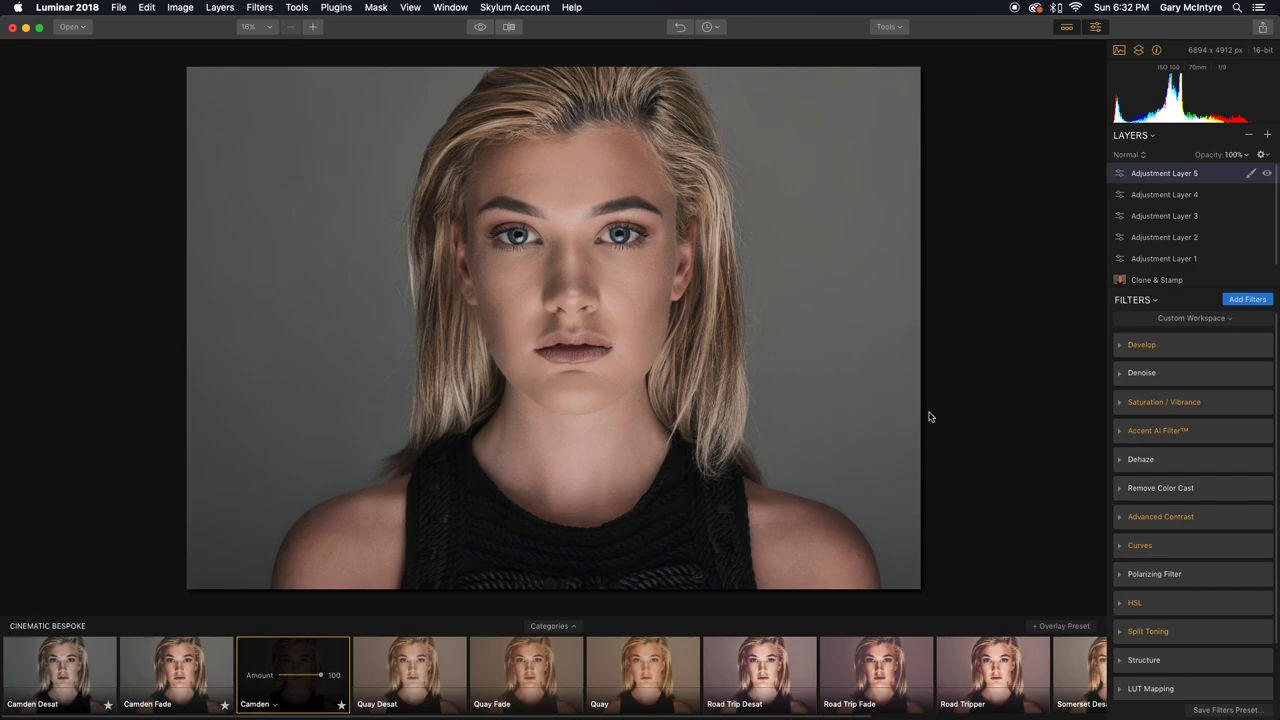
Step: Lower Adjustment Layer 5's opacity to 59%
{"action": "left_click", "coordinate": [1243, 155]}
{"action": "left_click_drag", "start_coordinate": [1235, 173], "coordinate": [1211, 174]}
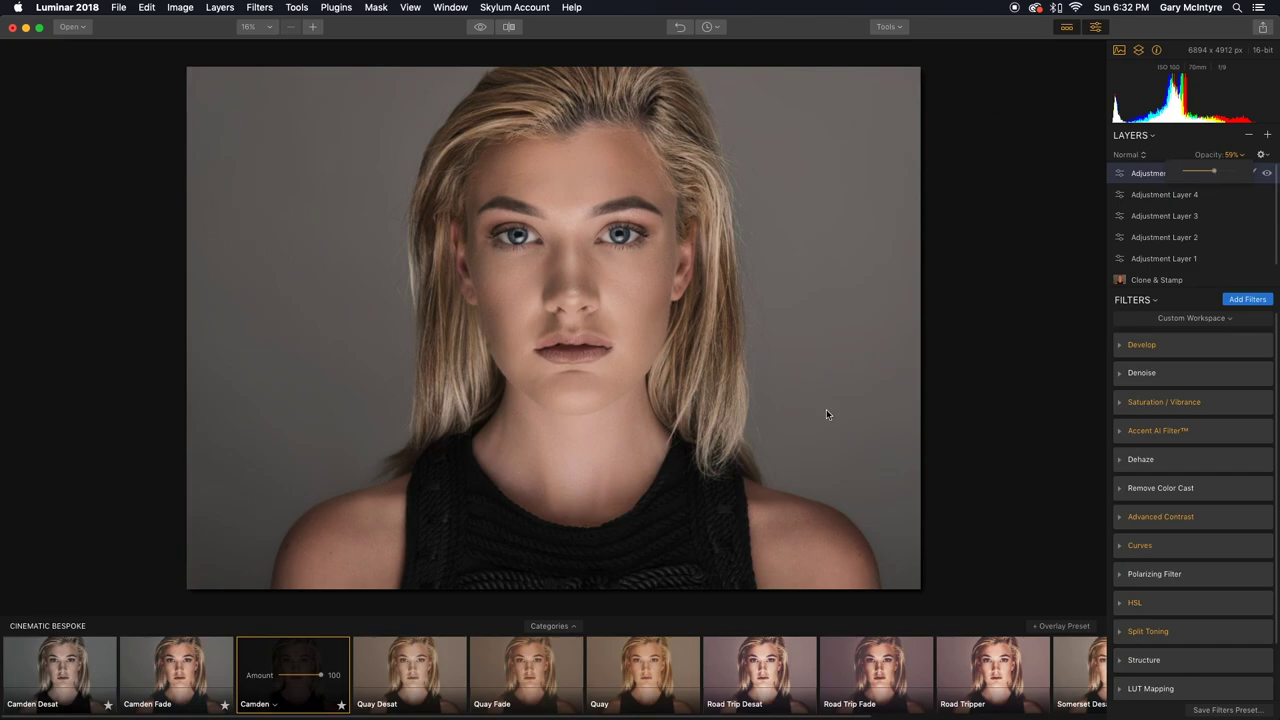
{"action": "left_click", "coordinate": [1062, 88]}
Step: Hide the presets strip and return Adjustment Layer 5's opacity to 100% after briefly trying 84%
{"action": "left_click", "coordinate": [1067, 30]}
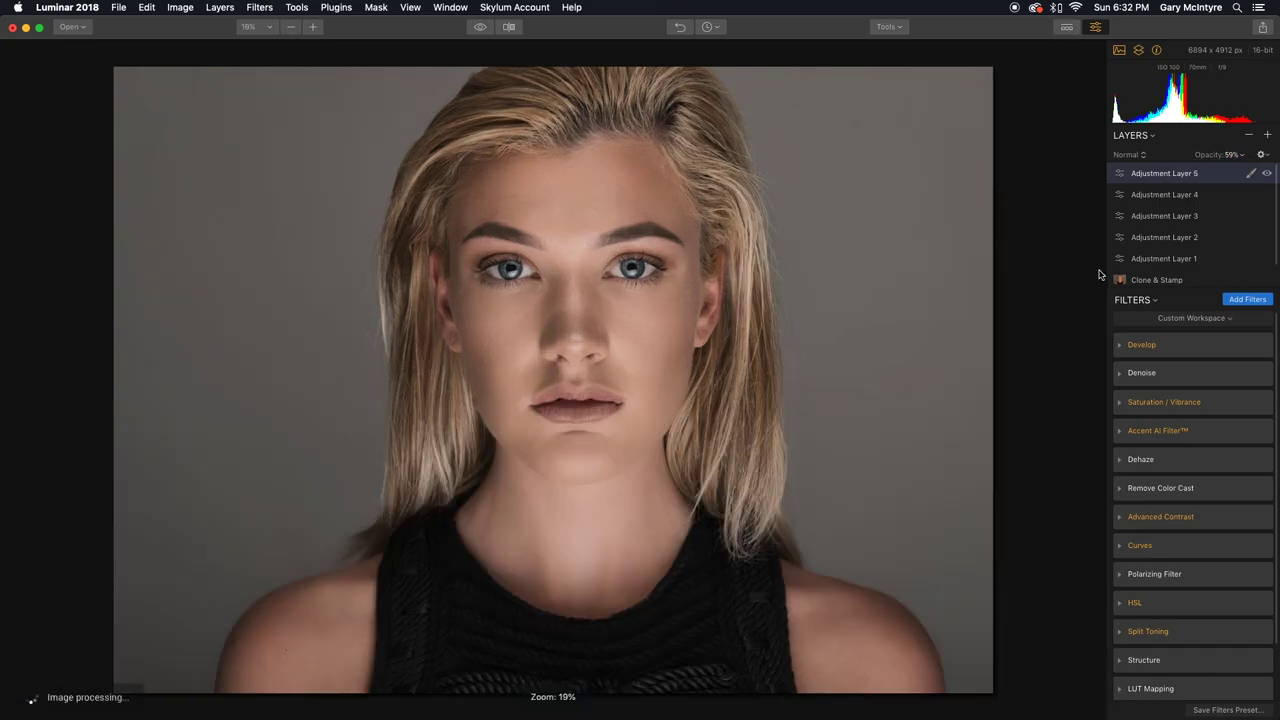
{"action": "left_click", "coordinate": [1232, 155]}
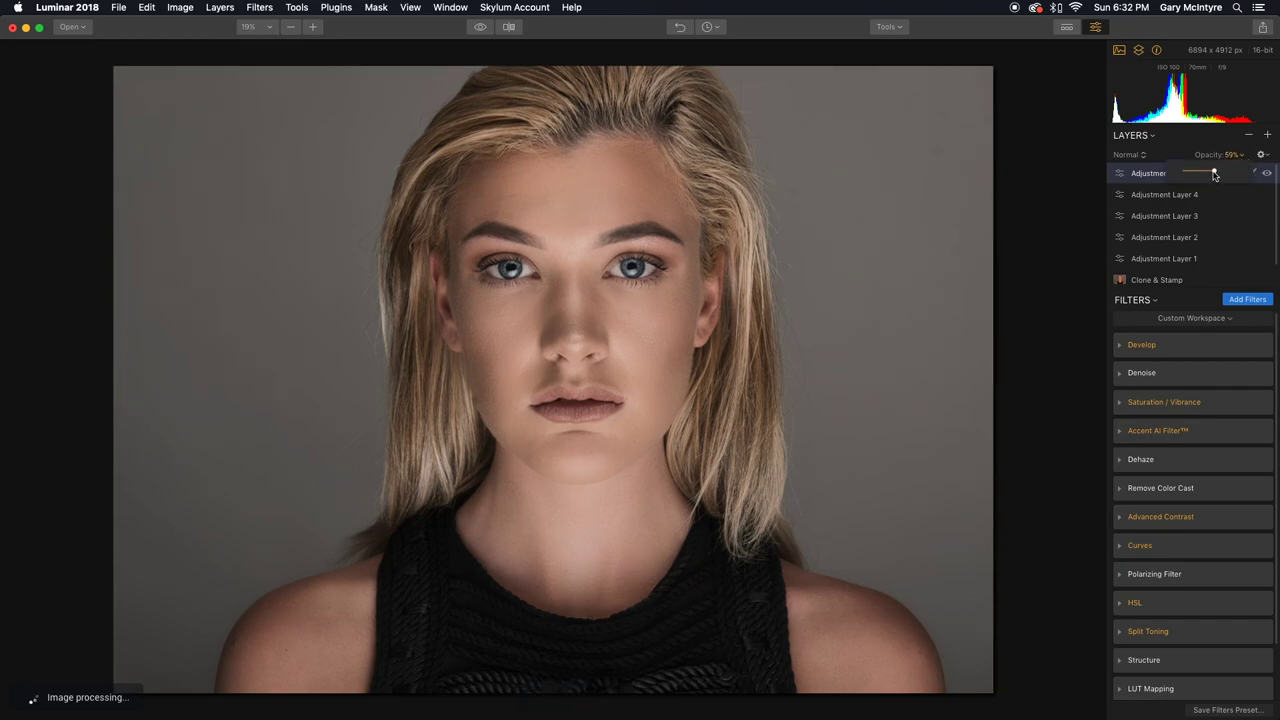
{"action": "left_click_drag", "start_coordinate": [1214, 174], "coordinate": [1261, 178]}
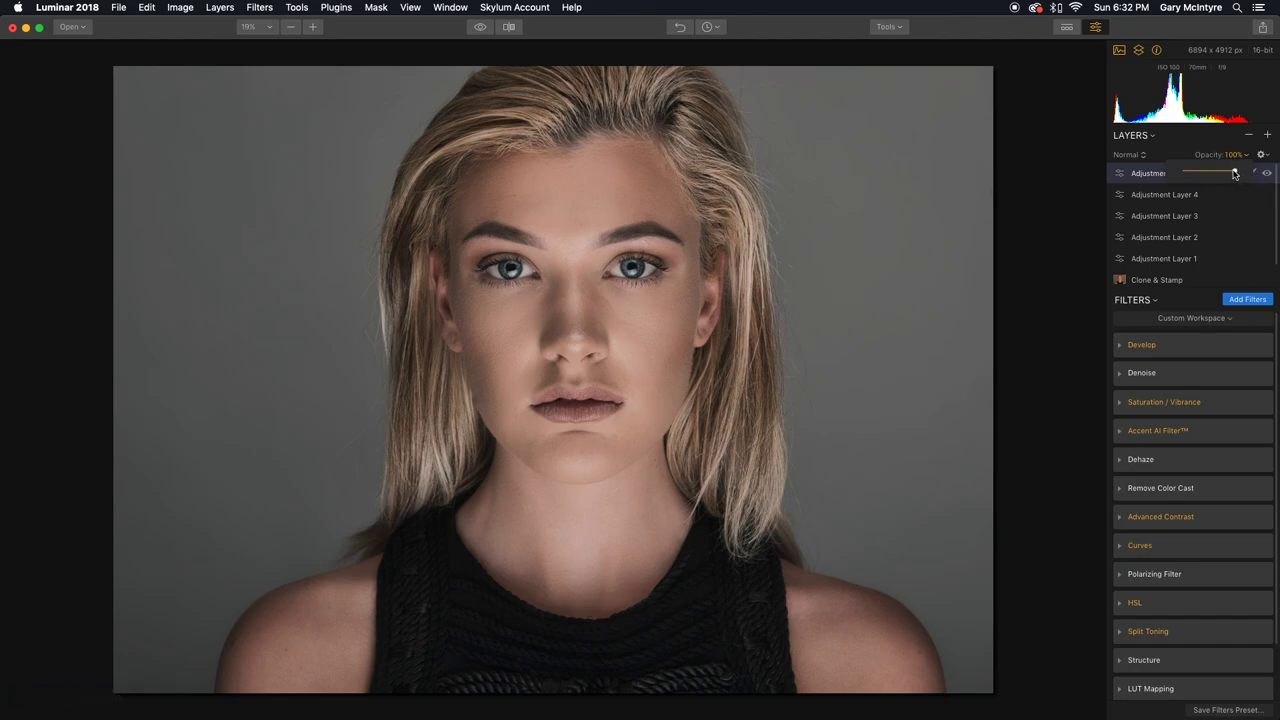
{"action": "left_click_drag", "start_coordinate": [1235, 174], "coordinate": [1228, 175]}
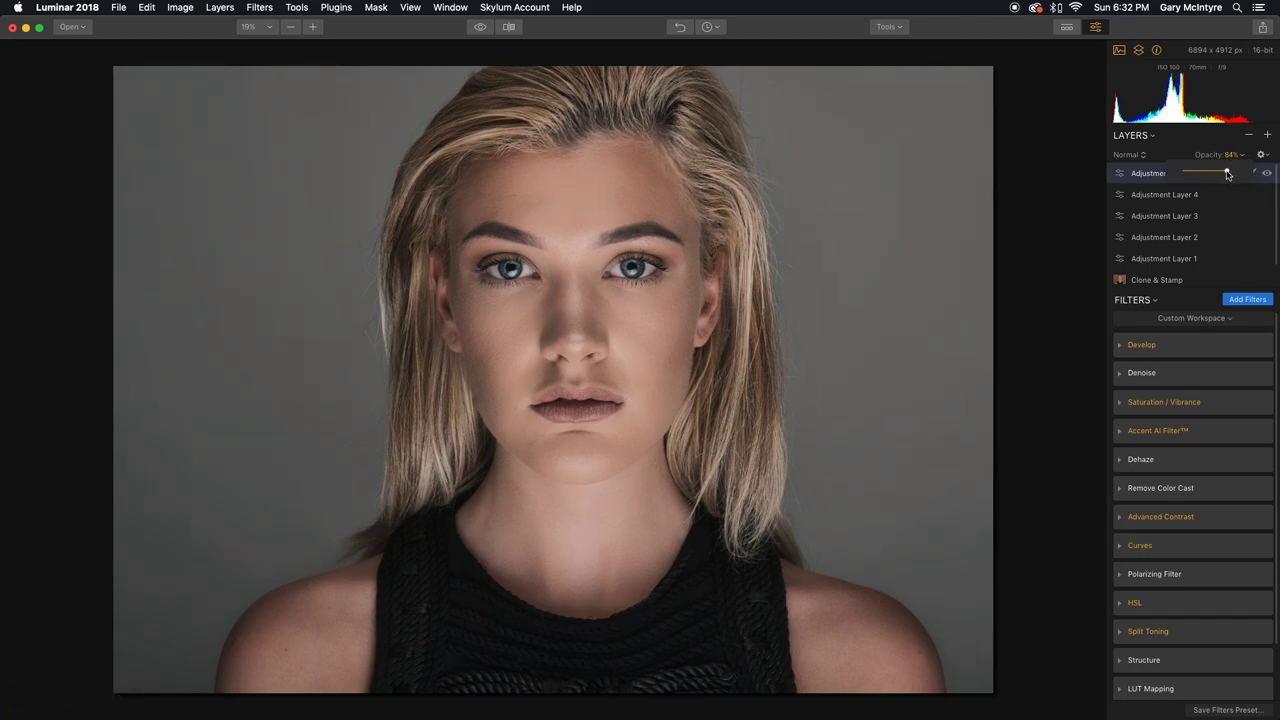
{"action": "left_click_drag", "start_coordinate": [1228, 174], "coordinate": [1250, 174]}
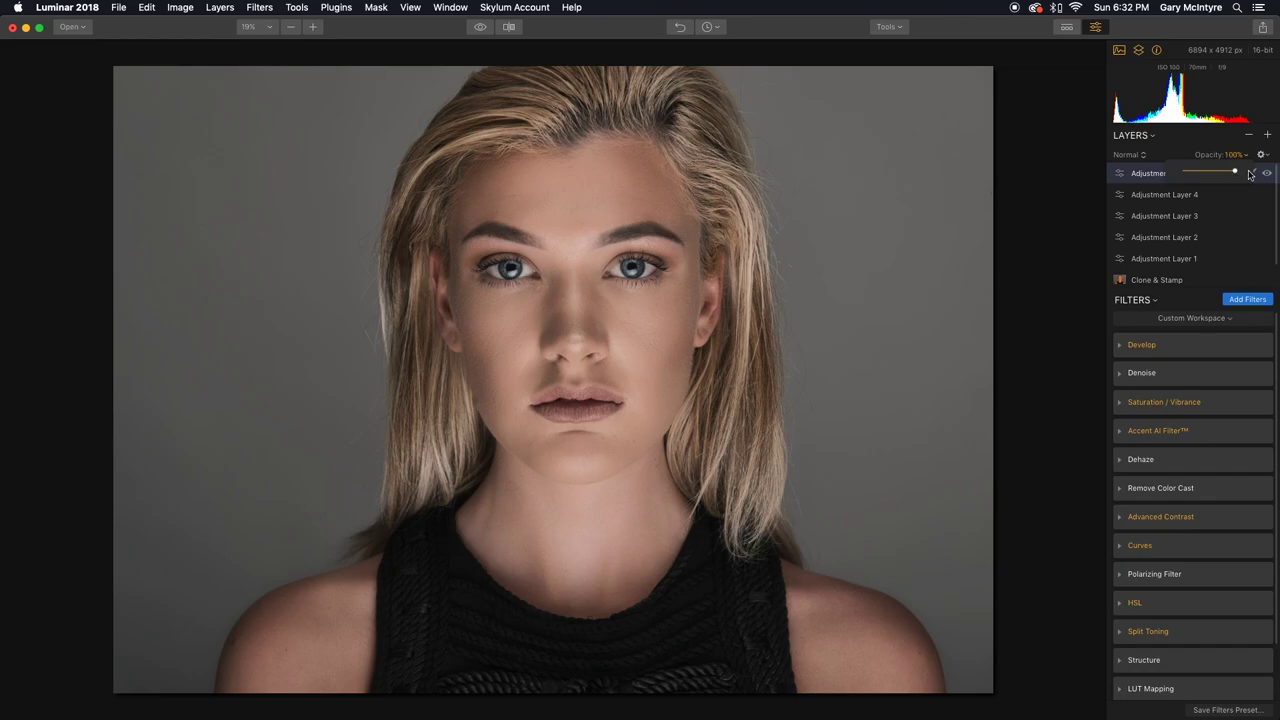
{"action": "left_click", "coordinate": [1128, 155]}
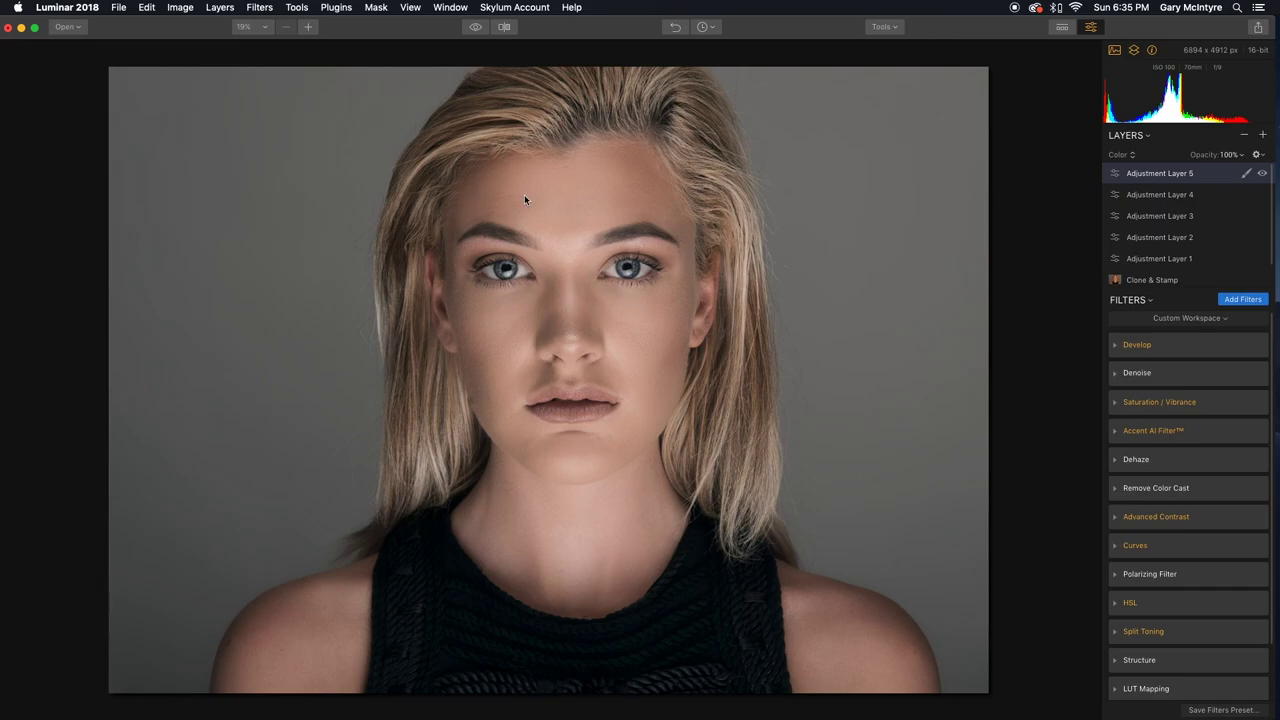
Step: At 100% zoom, Clone & Stamp clean cheek skin over the spot beside the nose with a size-40 brush
{"action": "double_click", "coordinate": [572, 272]}
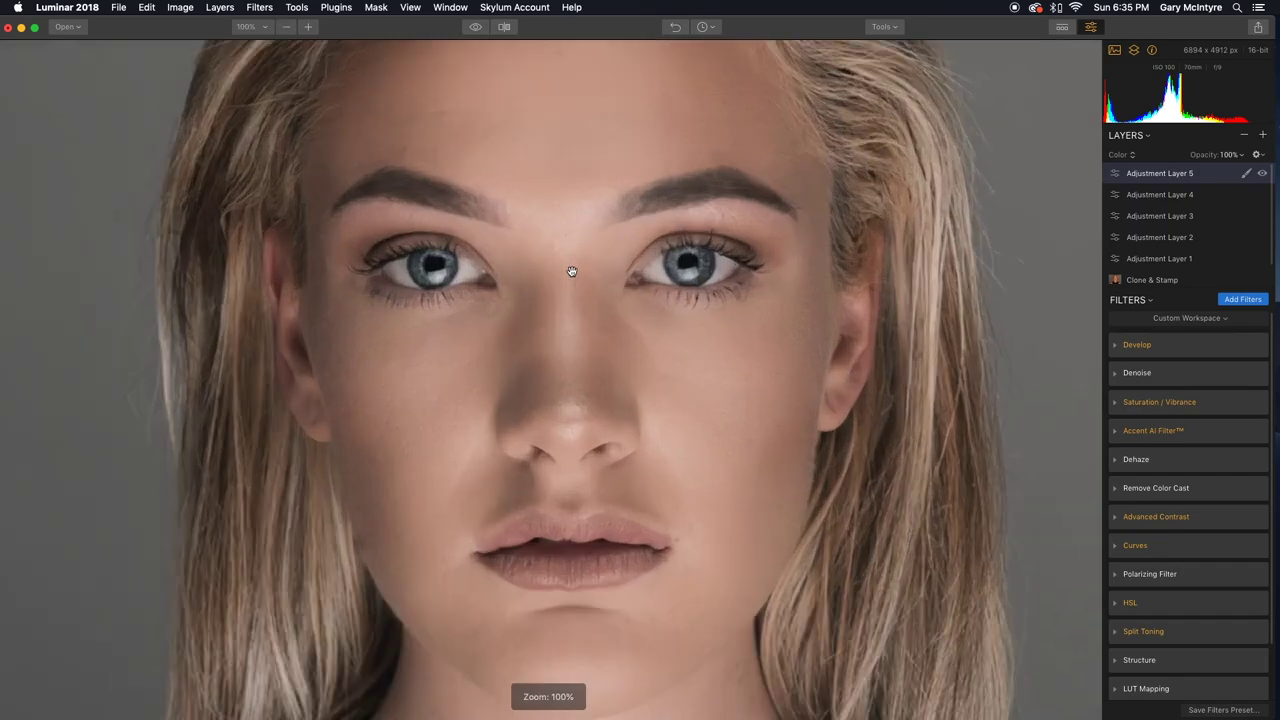
{"action": "left_click_drag", "start_coordinate": [563, 281], "coordinate": [663, 271]}
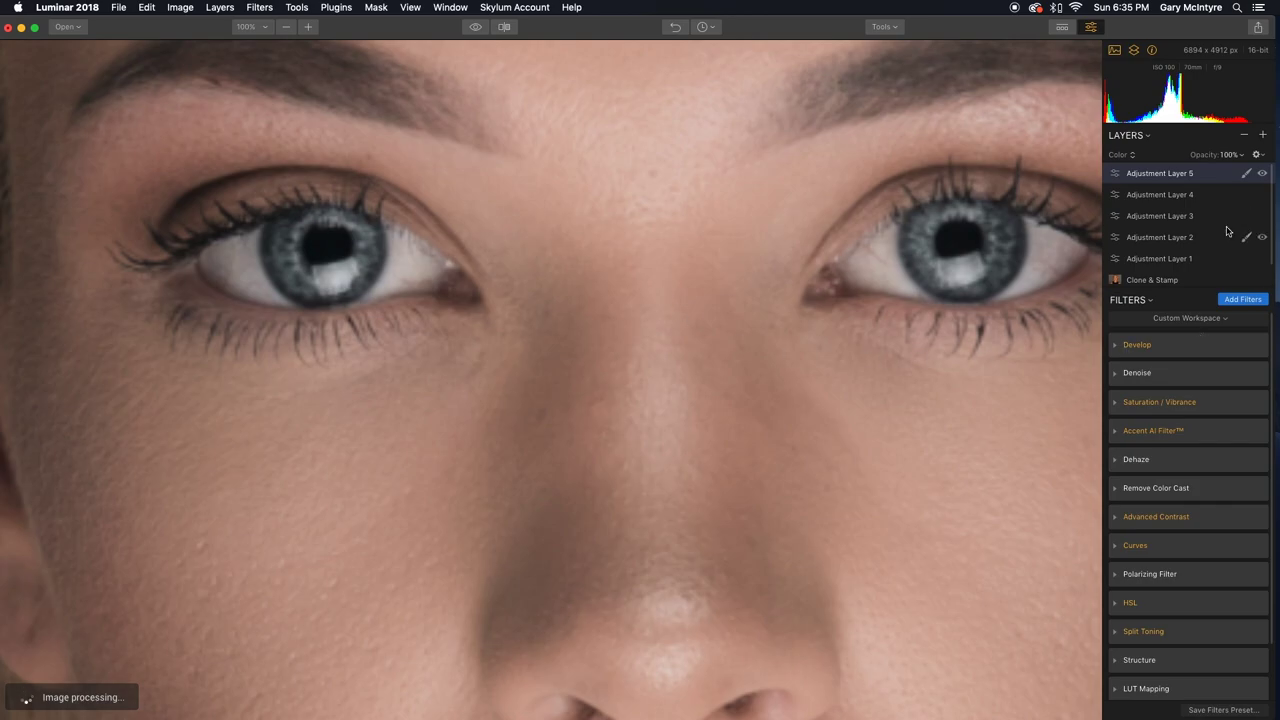
{"action": "left_click", "coordinate": [884, 27]}
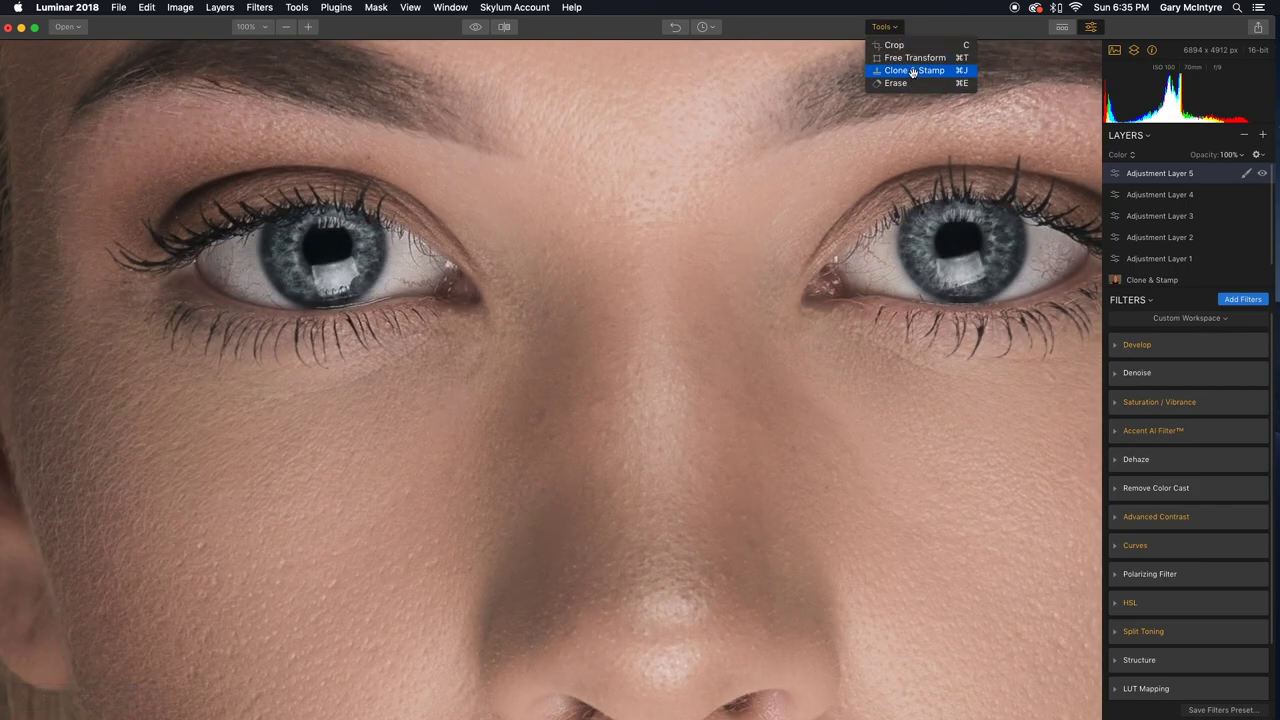
{"action": "left_click", "coordinate": [912, 71]}
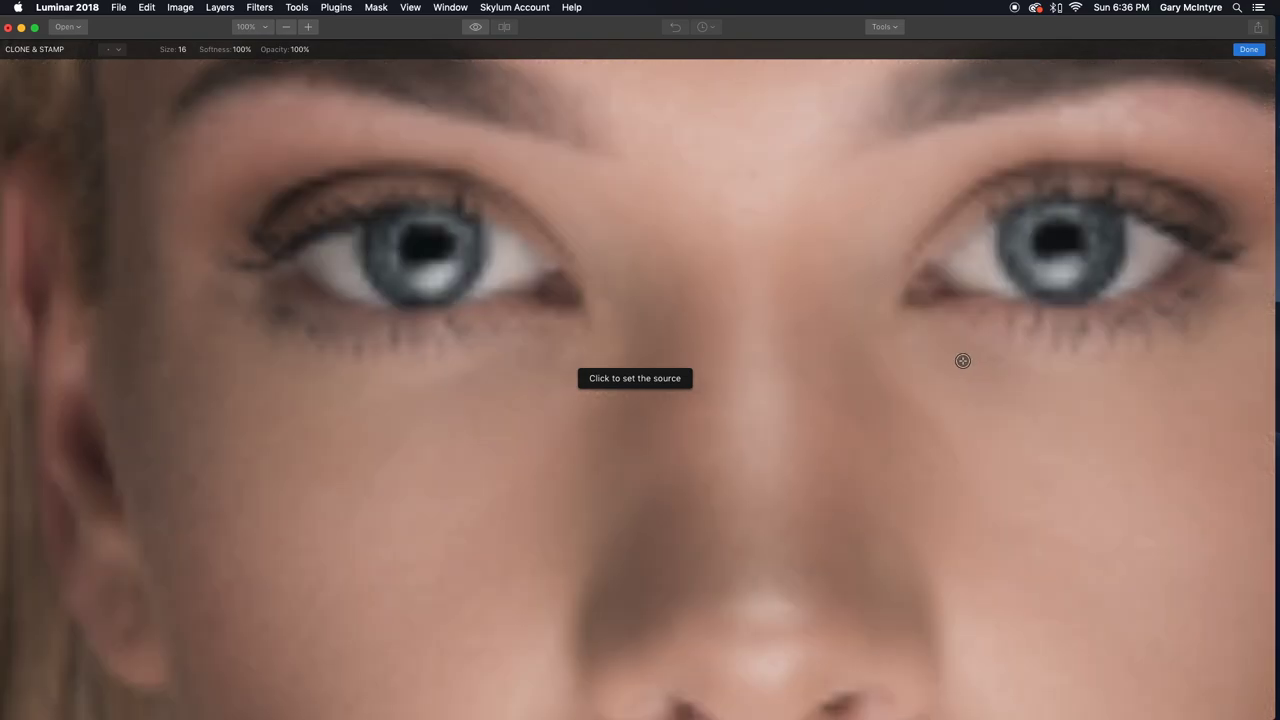
{"action": "left_click", "coordinate": [961, 358]}
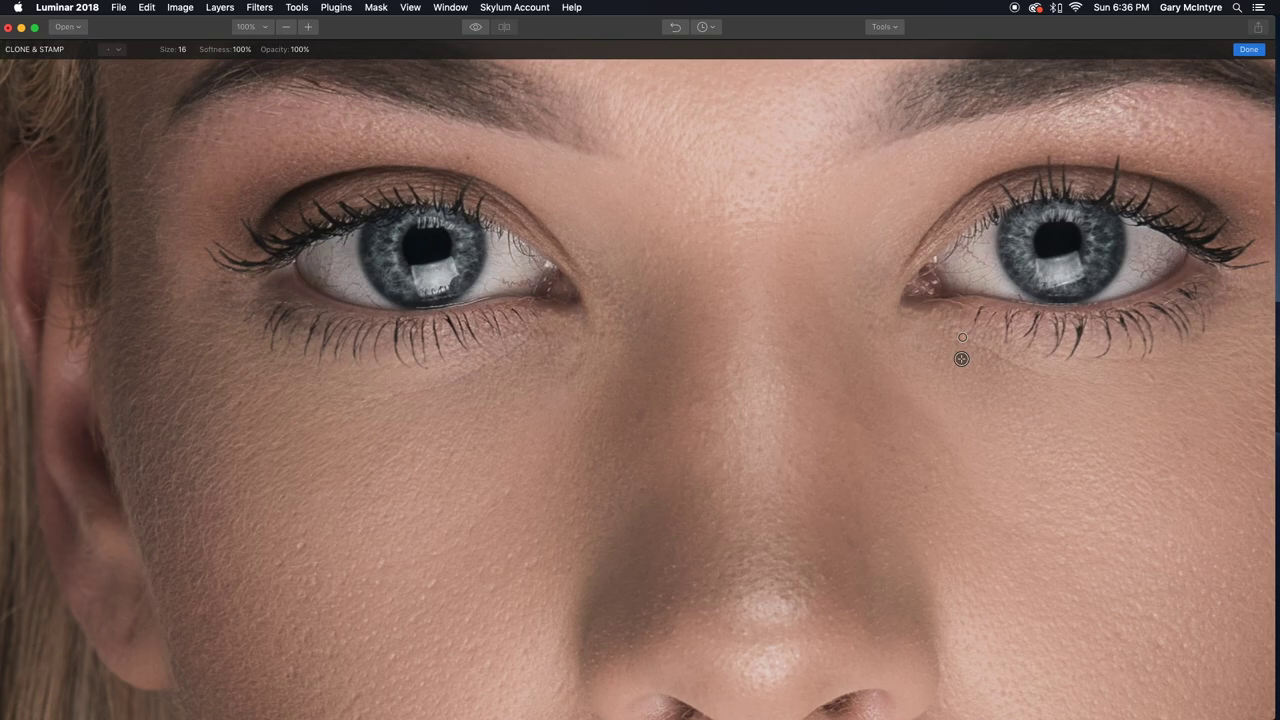
{"action": "key", "text": "bracketright"}
{"action": "key", "text": "bracketright"}
{"action": "key", "text": "bracketright"}
{"action": "scroll", "coordinate": [961, 358], "scroll_direction": "right", "scroll_amount": 3}
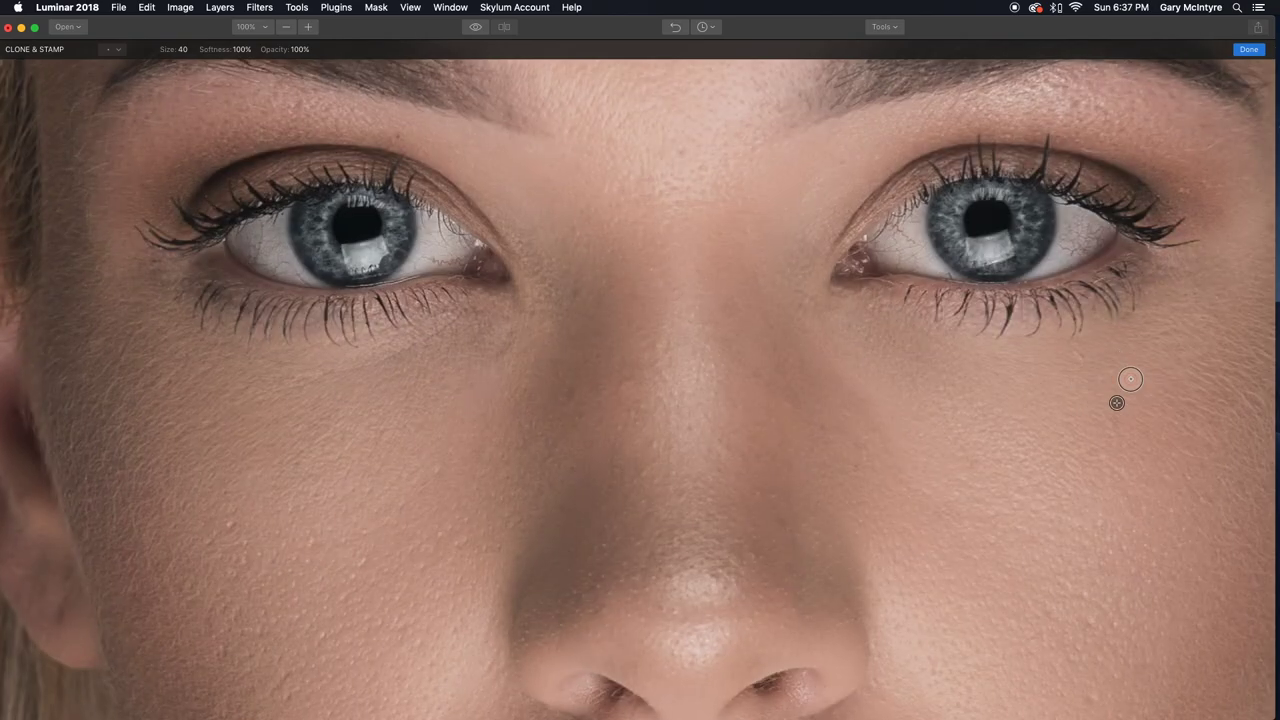
{"action": "left_click", "coordinate": [1105, 350], "text": "alt"}
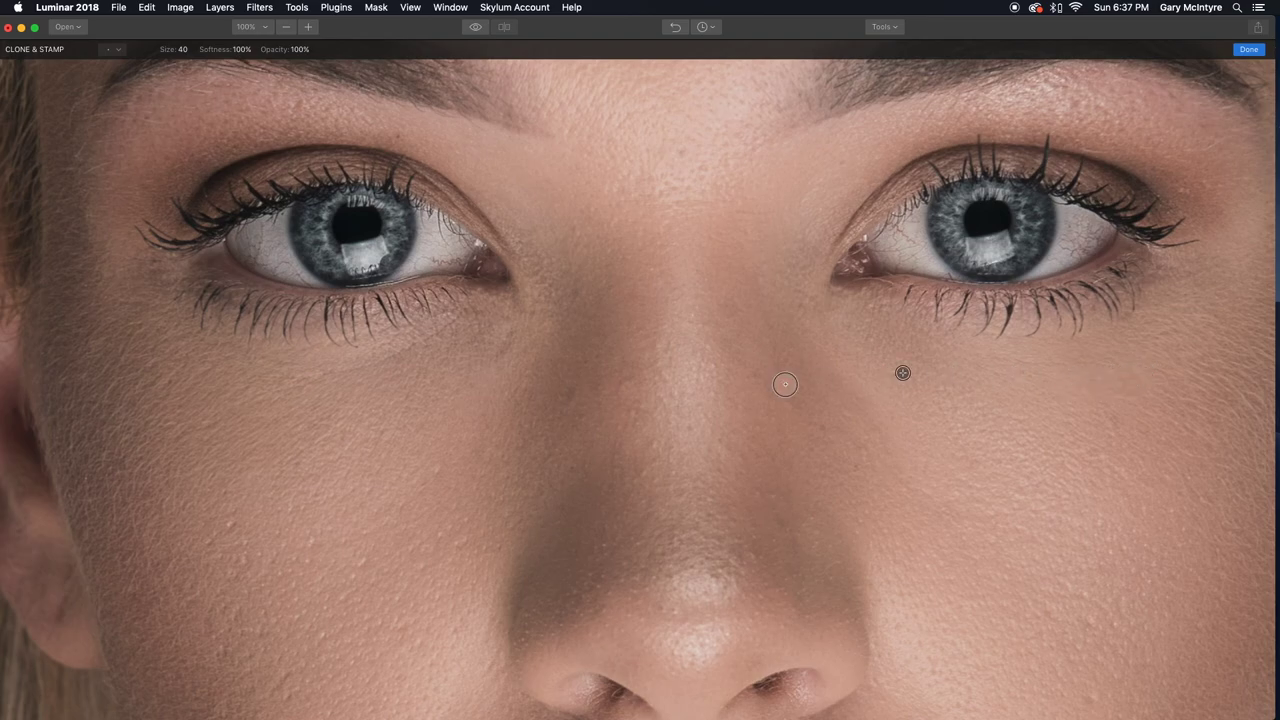
{"action": "left_click", "coordinate": [451, 349], "text": "alt"}
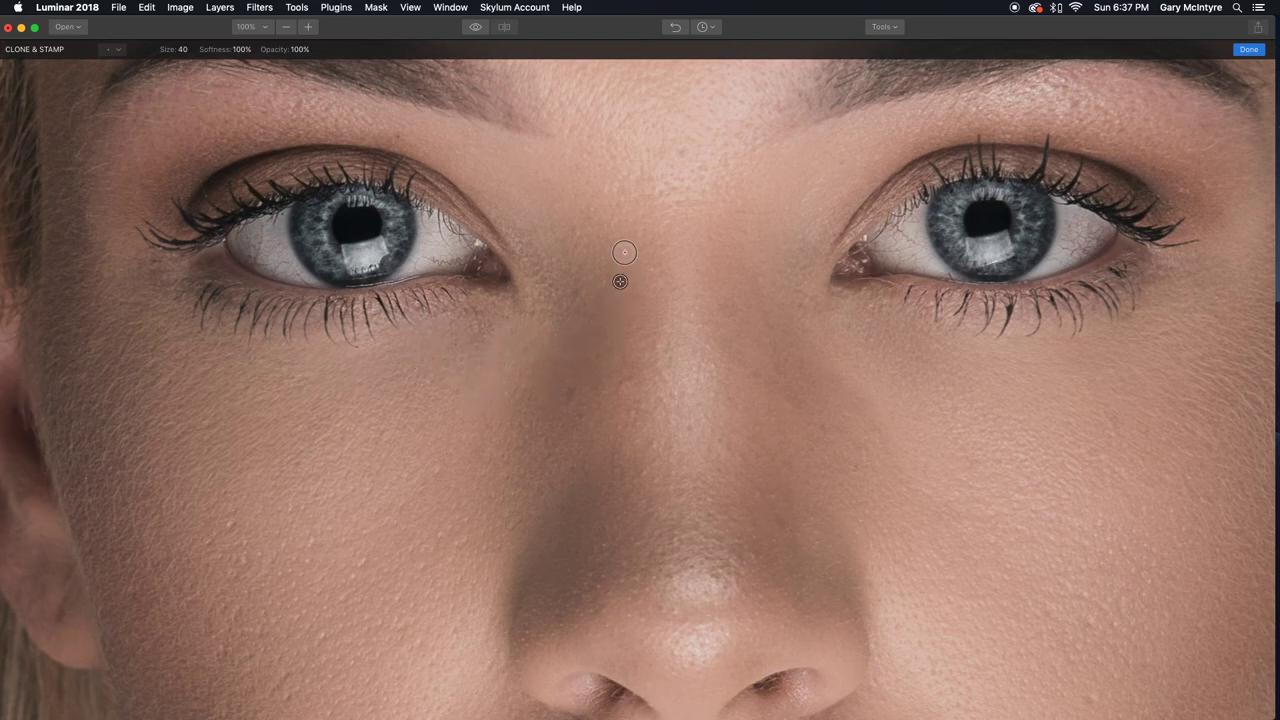
{"action": "scroll", "coordinate": [623, 253], "scroll_direction": "up", "scroll_amount": 8}
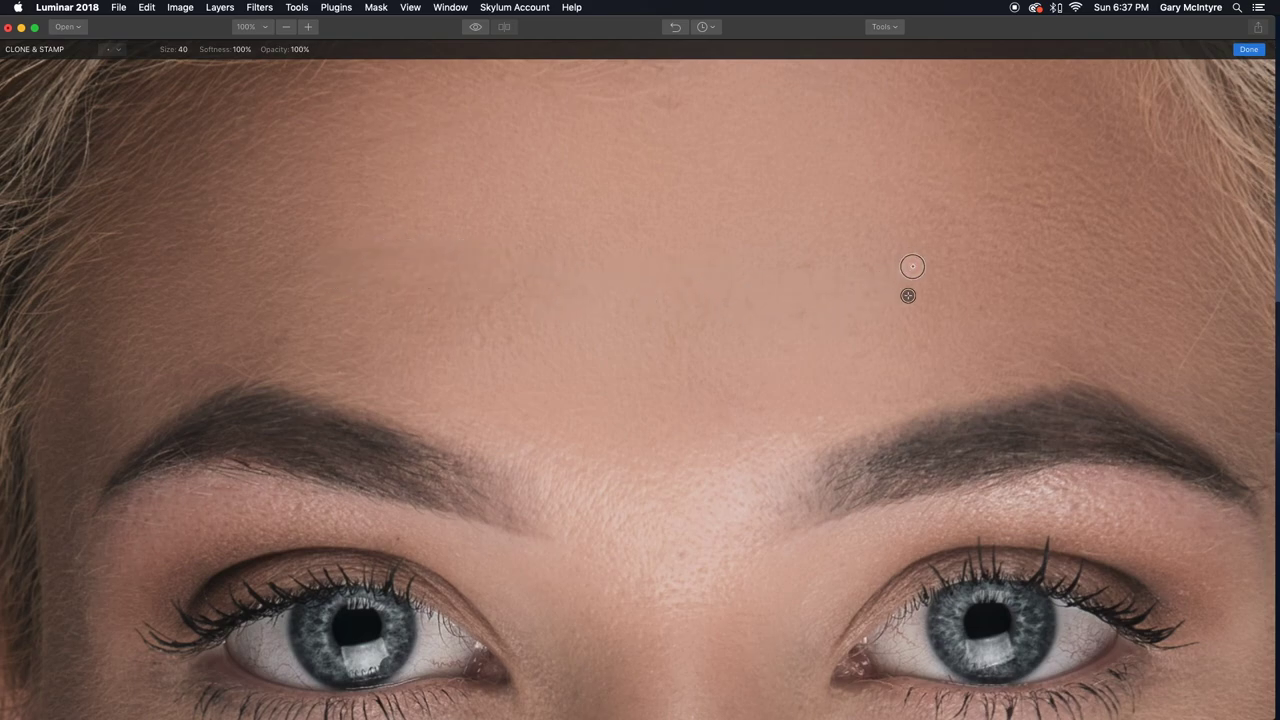
{"action": "left_click", "coordinate": [1248, 50]}
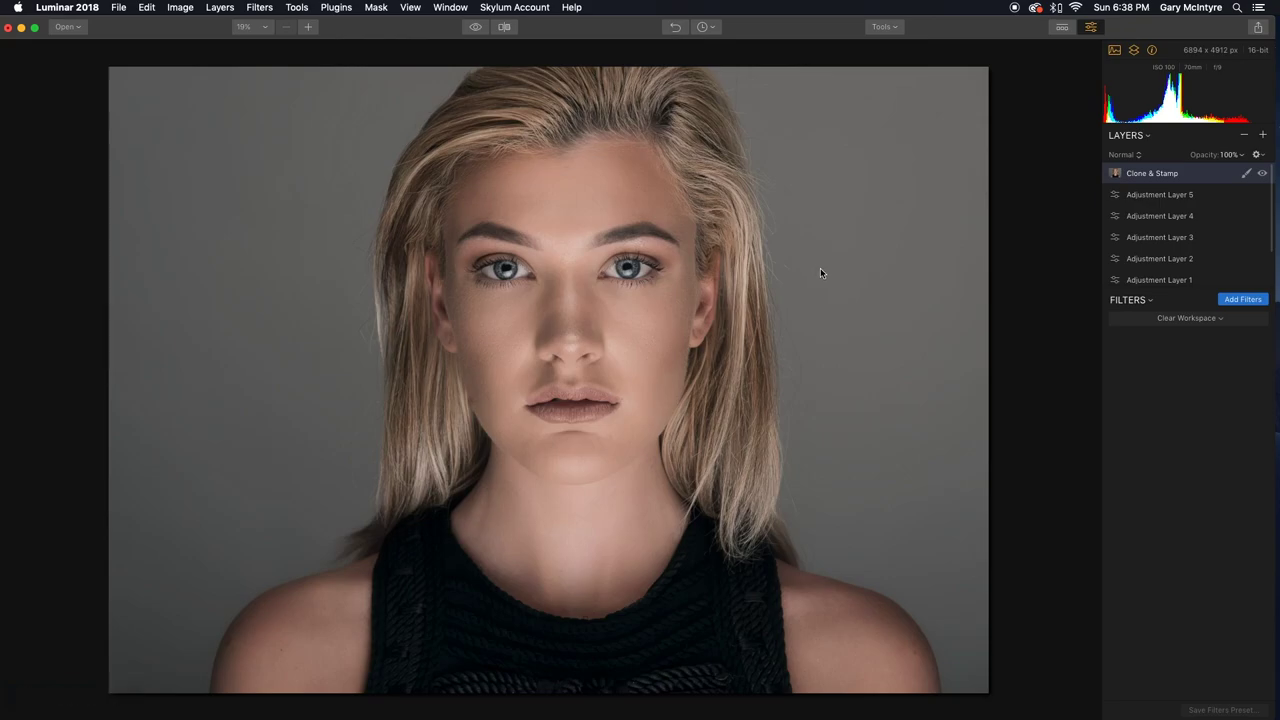
{"action": "left_click", "coordinate": [1263, 175]}
{"action": "left_click", "coordinate": [1263, 175]}
{"action": "left_click", "coordinate": [505, 27]}
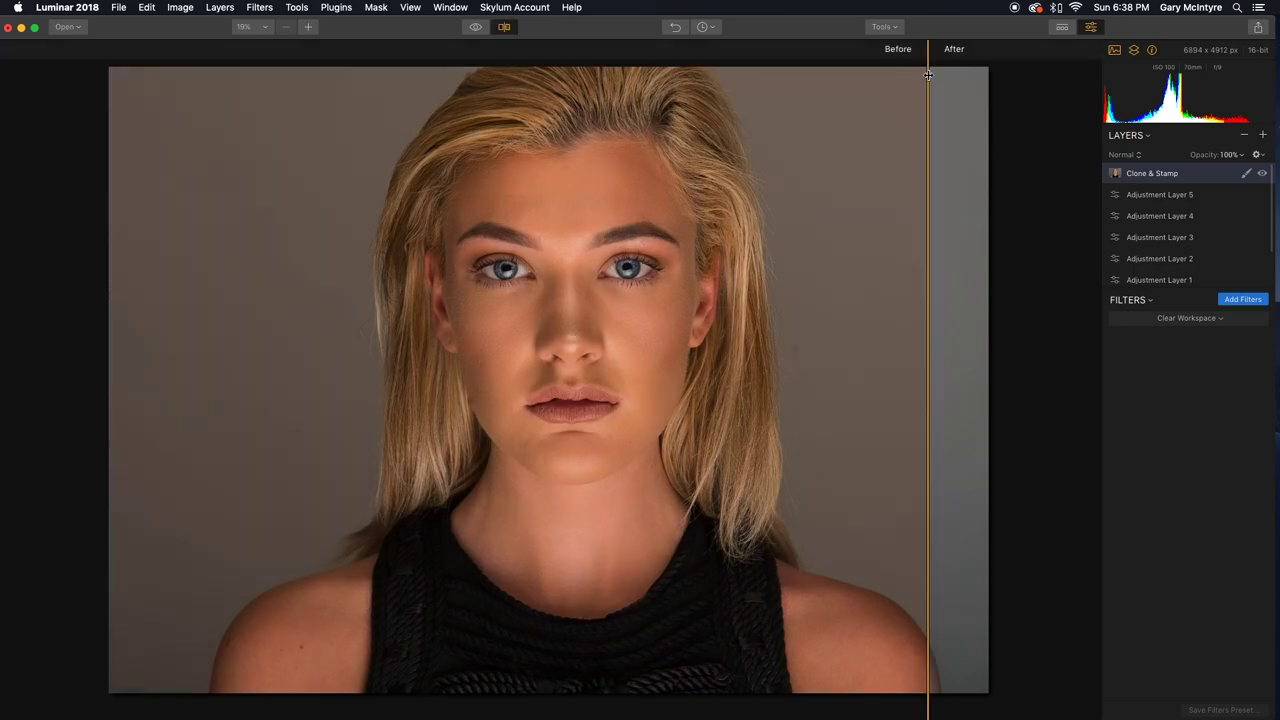
{"action": "left_click_drag", "start_coordinate": [928, 74], "coordinate": [565, 204]}
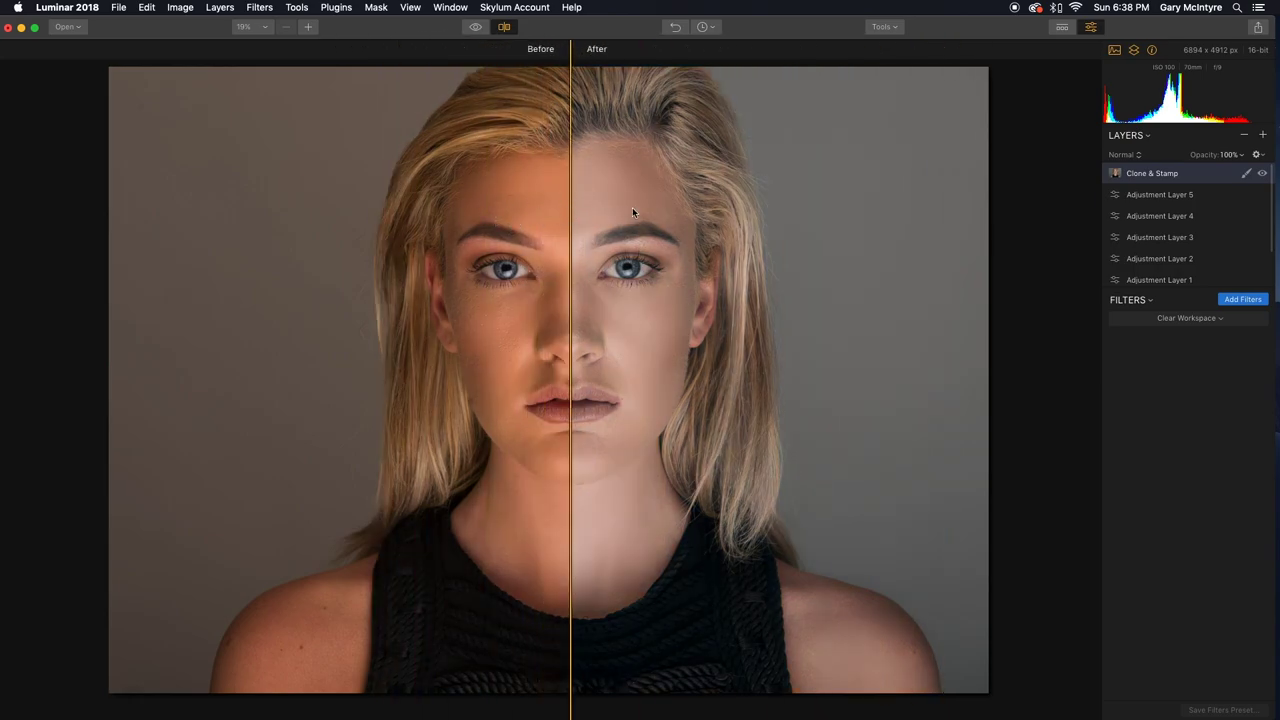
{"action": "left_click", "coordinate": [504, 27]}
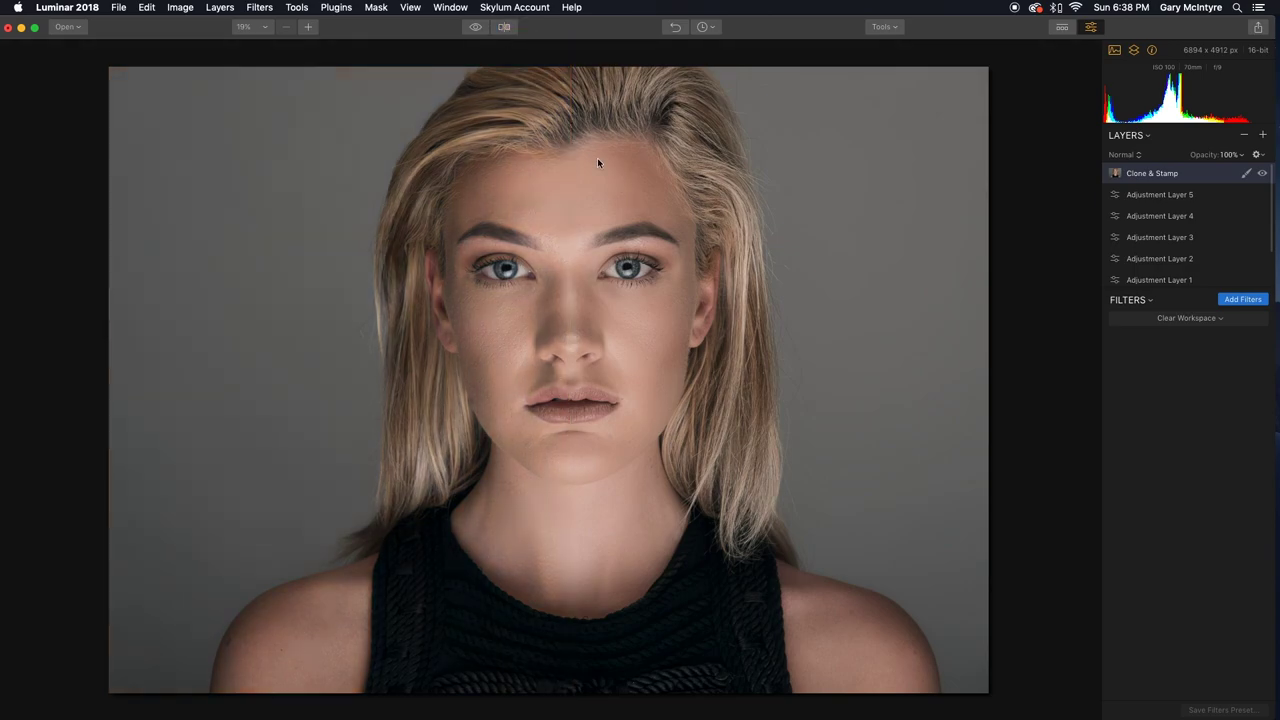
{"action": "key", "text": "ctrl+super+f"}
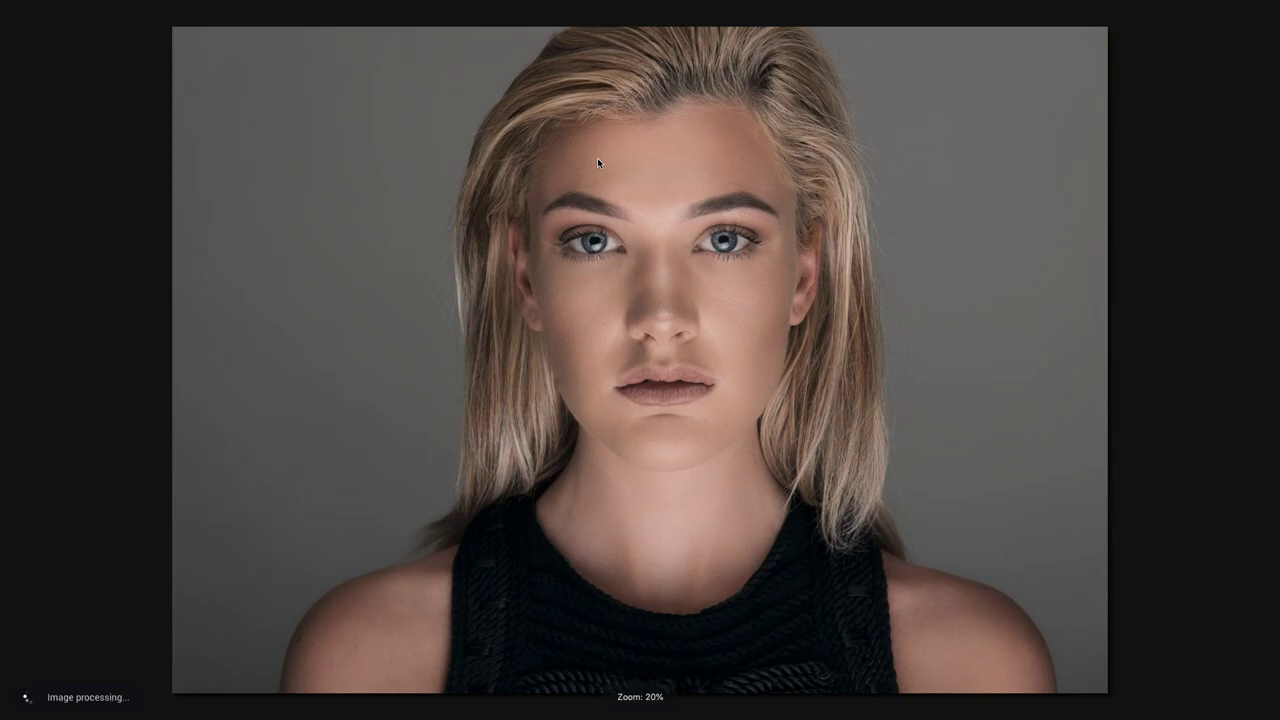
{"action": "key", "text": "ctrl+super+f"}
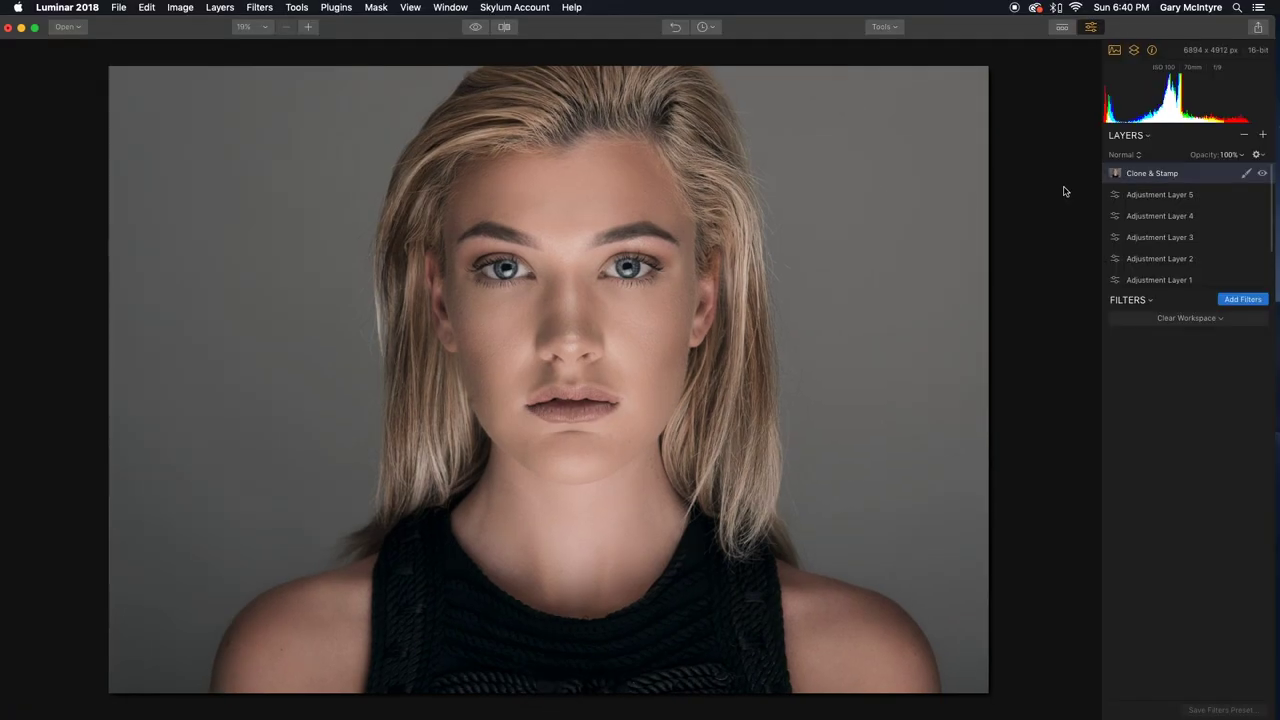